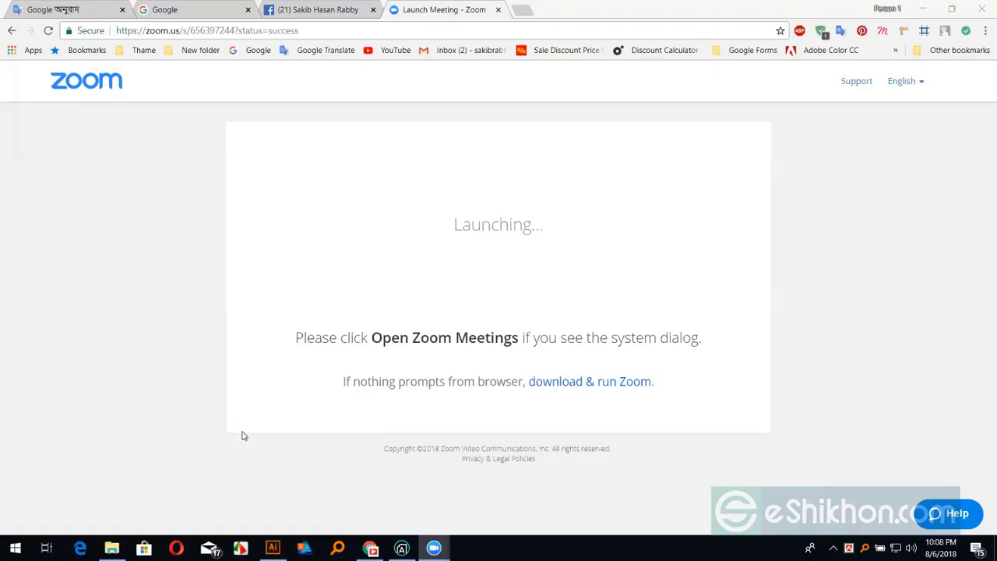
- Open Corel Font Manager, move it aside, minimize it, and return to Illustrator's start screen
{"action": "left_click", "coordinate": [402, 547]}
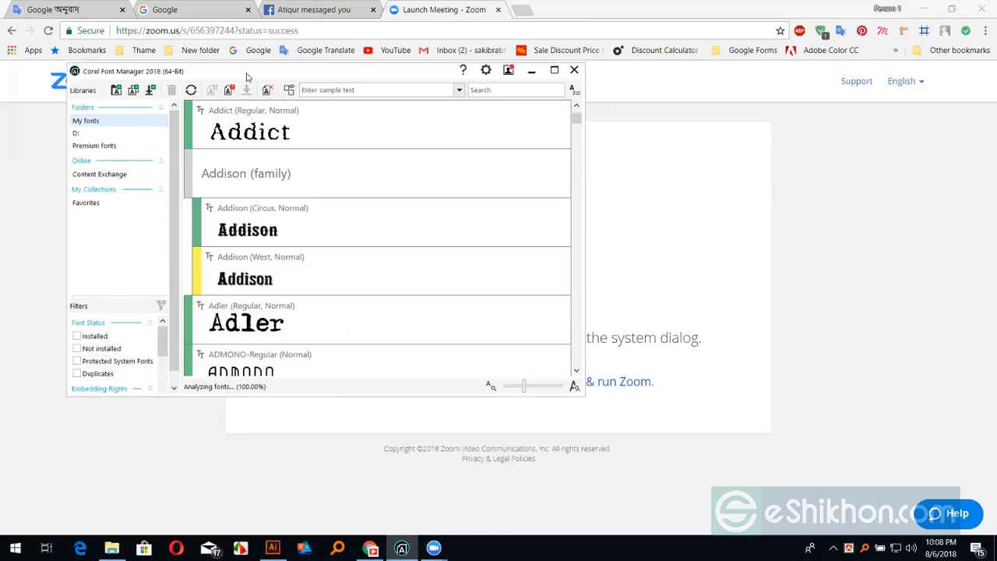
{"action": "left_click_drag", "start_coordinate": [247, 76], "coordinate": [529, 132]}
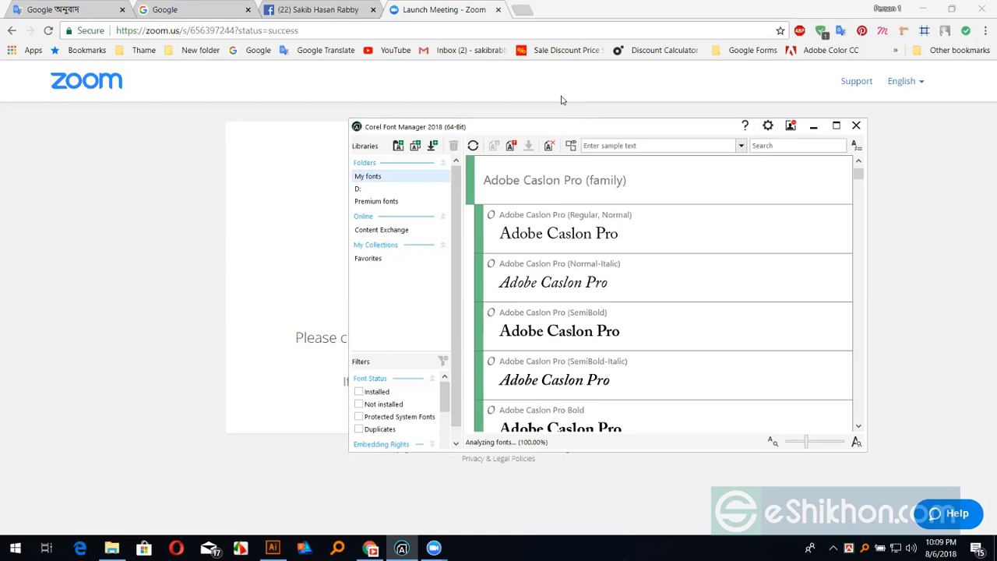
{"action": "left_click", "coordinate": [813, 125]}
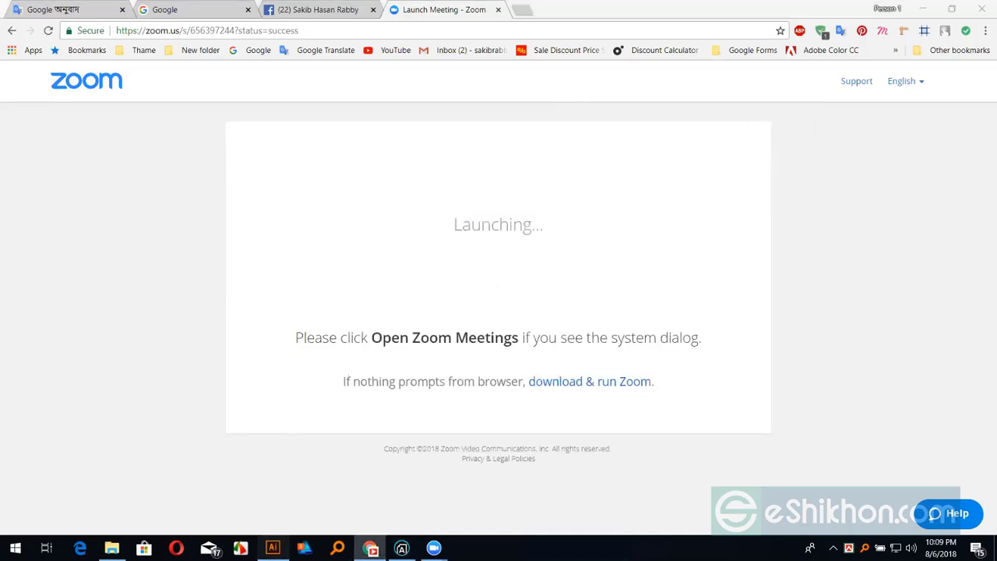
{"action": "left_click", "coordinate": [272, 547]}
- Create a new document from the 800 × 600 px preset
{"action": "left_click", "coordinate": [260, 176]}
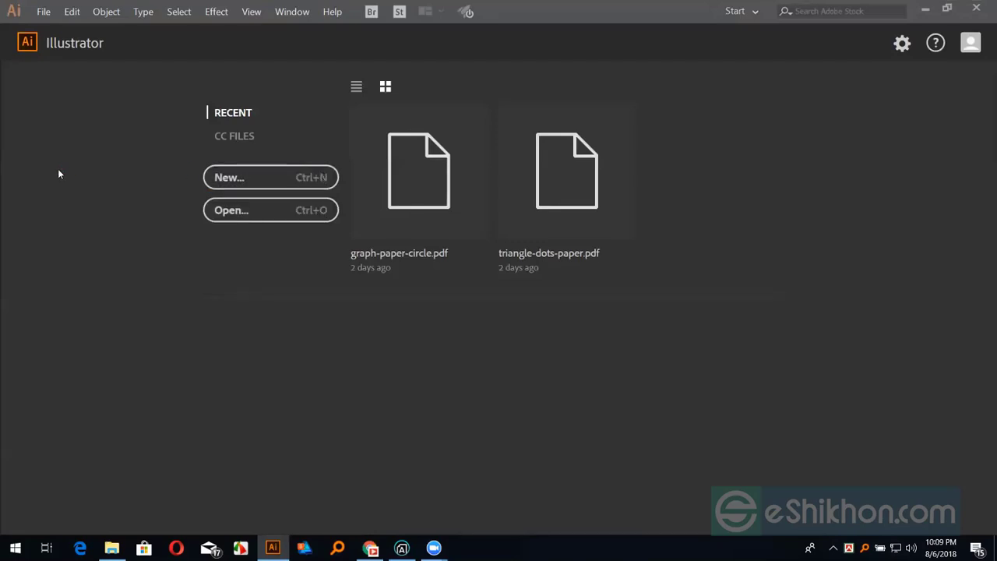
{"action": "key", "text": "ctrl+n"}
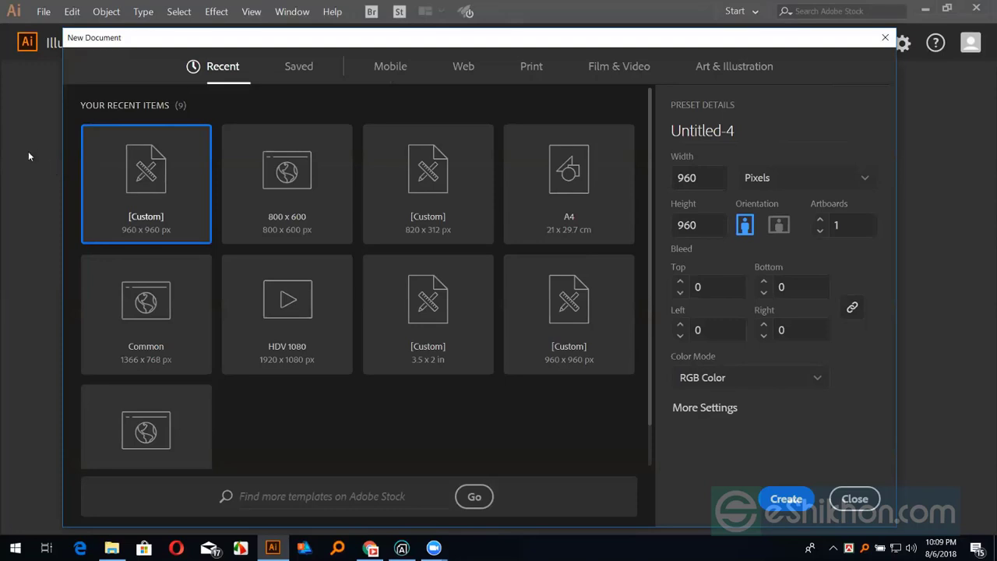
{"action": "left_click", "coordinate": [287, 195]}
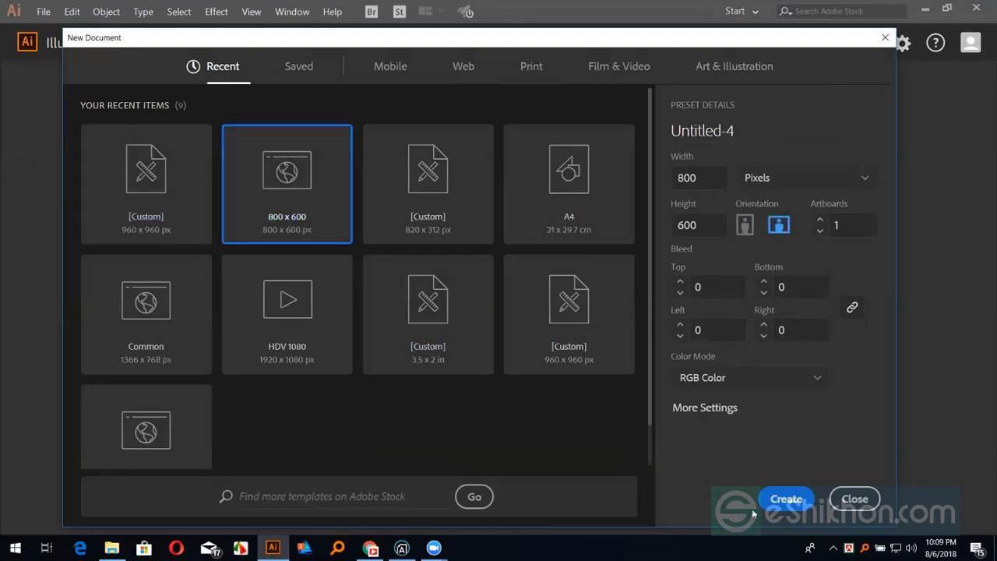
{"action": "left_click", "coordinate": [783, 499]}
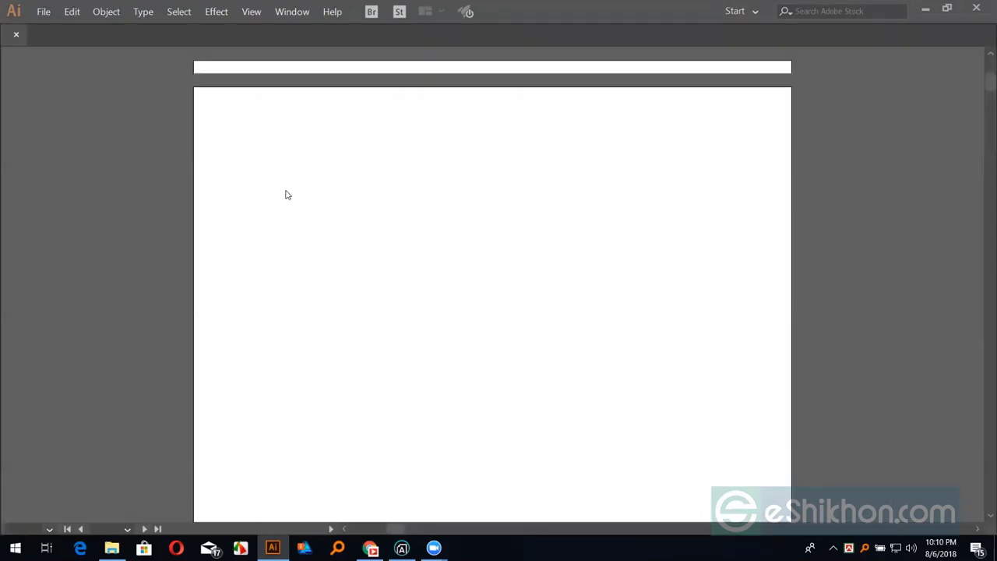
- Restore the Default tools panel from the Window > Tools menu
{"action": "left_click", "coordinate": [297, 16]}
{"action": "left_click", "coordinate": [939, 44]}
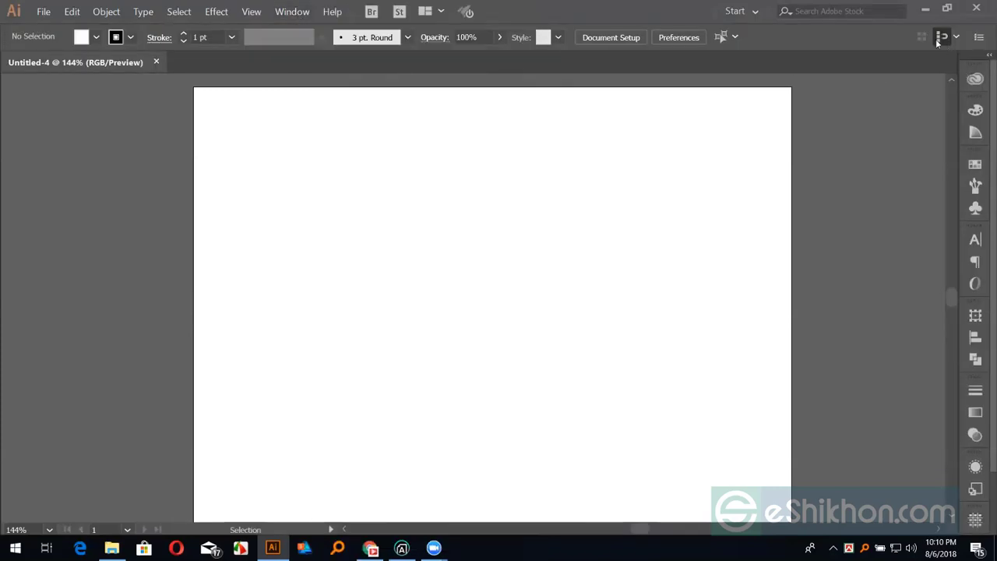
{"action": "left_click", "coordinate": [282, 10]}
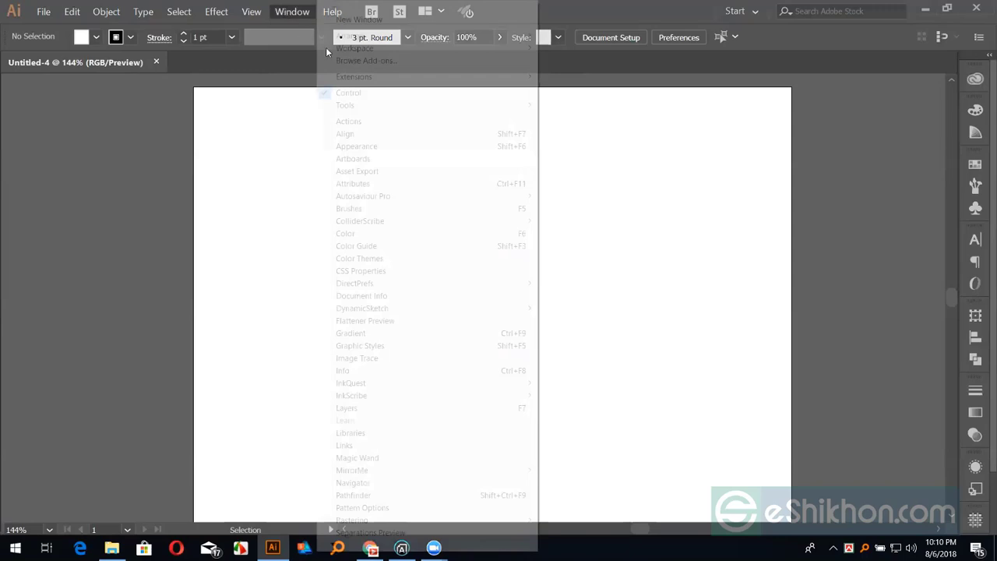
{"action": "mouse_move", "coordinate": [345, 105]}
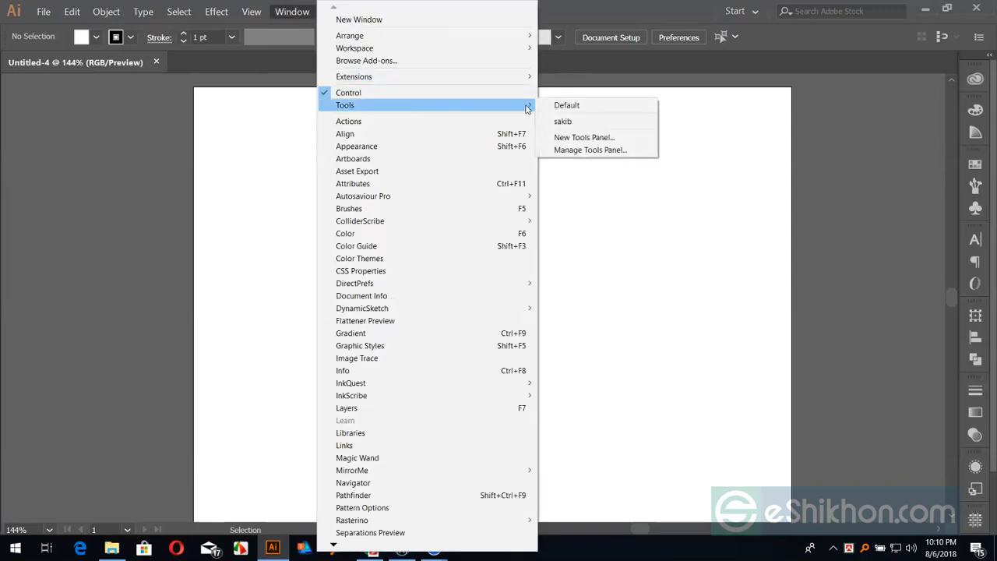
{"action": "left_click", "coordinate": [555, 106]}
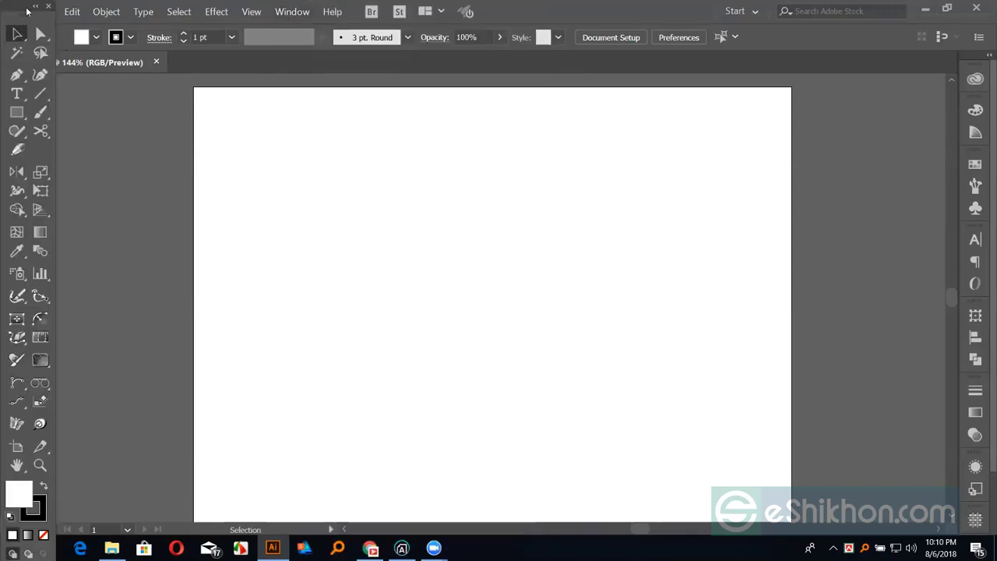
{"action": "left_click", "coordinate": [16, 112]}
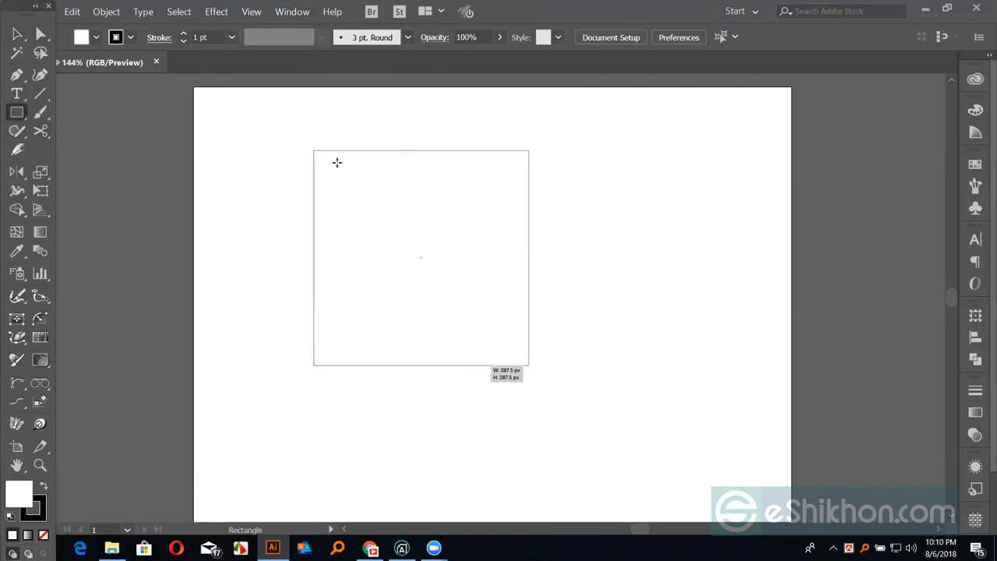
- Draw a square, swap fill and stroke so it's solid black, and zoom in
{"action": "left_click_drag", "start_coordinate": [421, 257], "coordinate": [528, 364]}
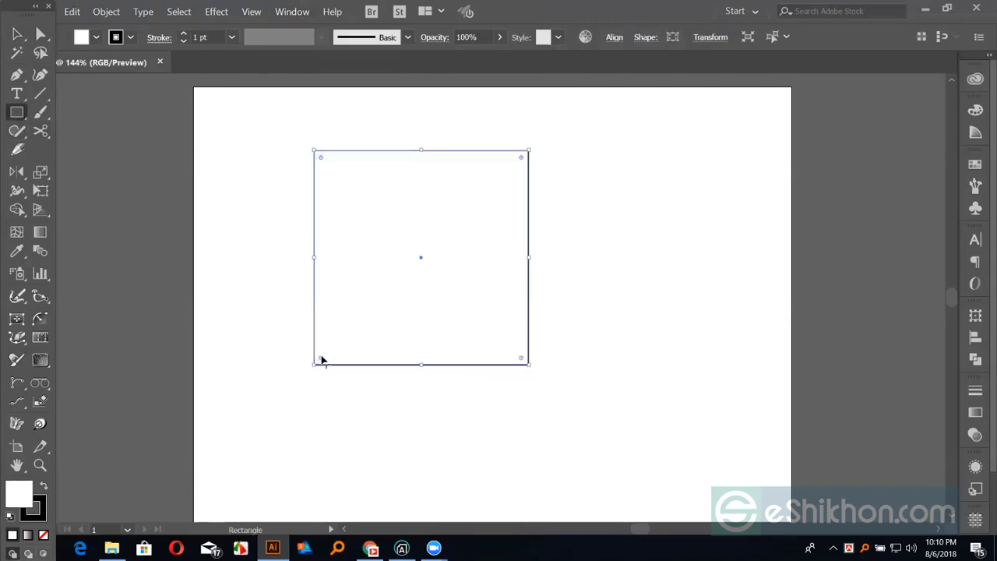
{"action": "key", "text": "shift+x"}
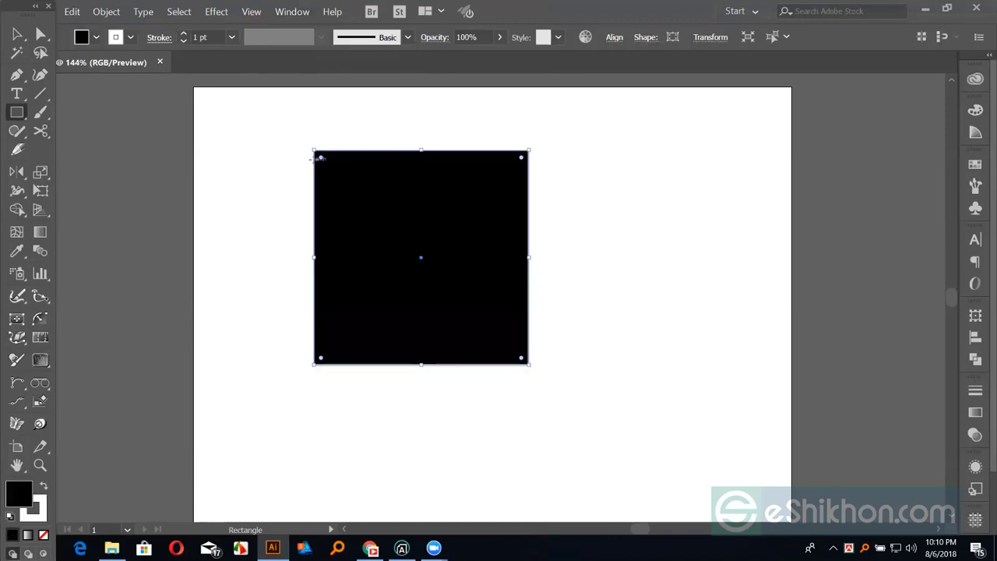
{"action": "key", "text": "ctrl+equal"}
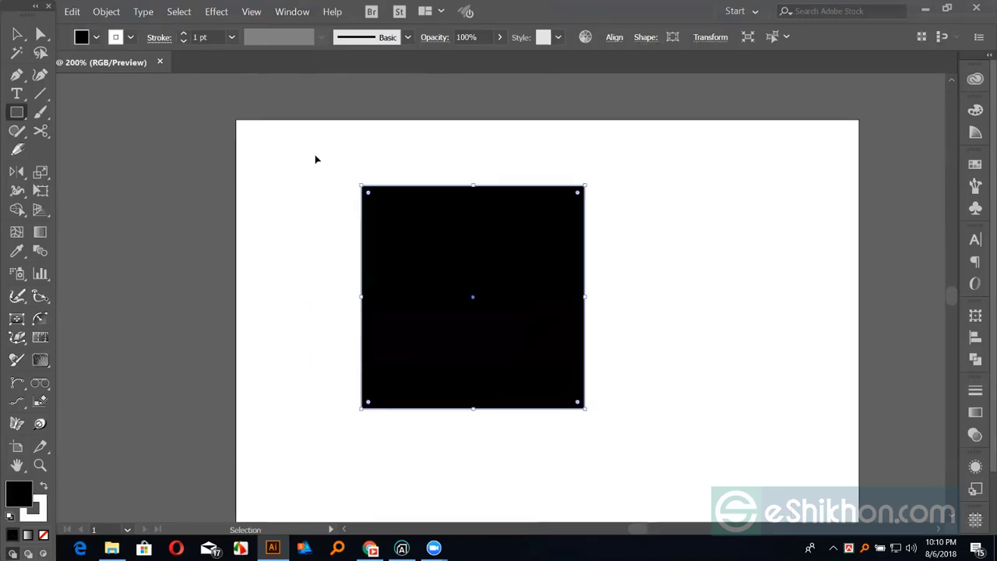
{"action": "key", "text": "ctrl+equal"}
{"action": "key", "text": "ctrl+equal"}
{"action": "left_click_drag", "start_coordinate": [311, 137], "coordinate": [304, 276]}
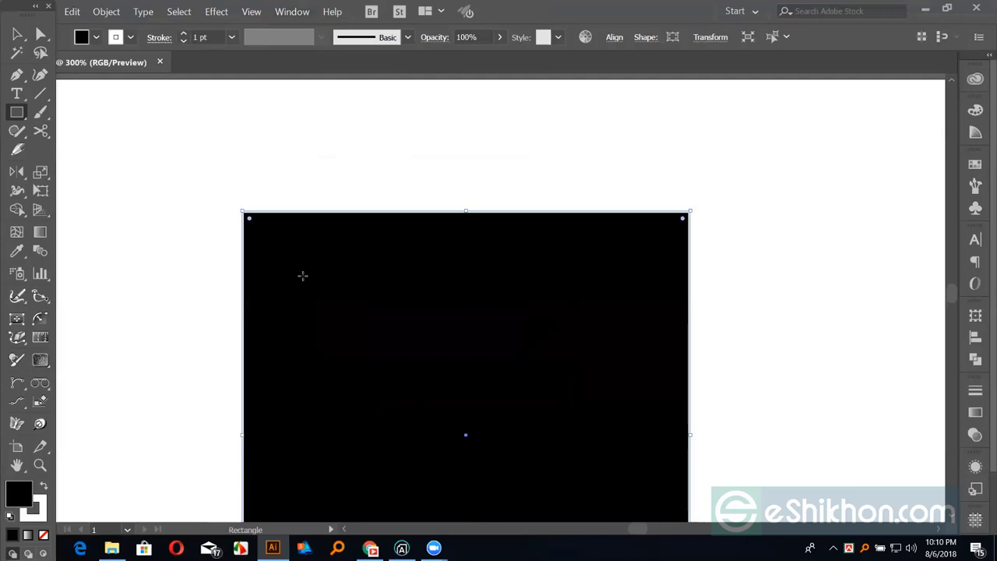
- Round the square's top-left corner using its live corner widget in Direct Selection
{"action": "key", "text": "a"}
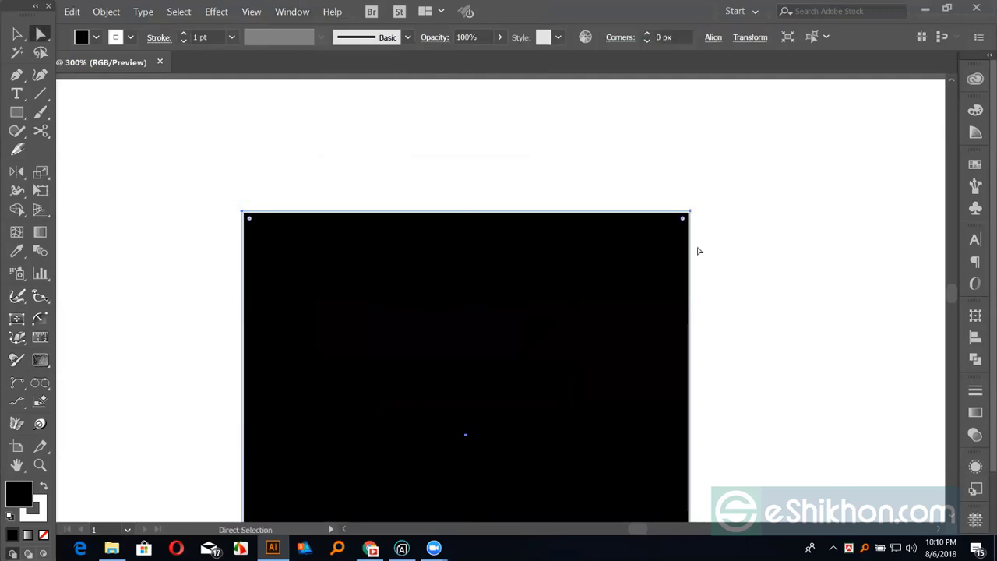
{"action": "left_click", "coordinate": [627, 291]}
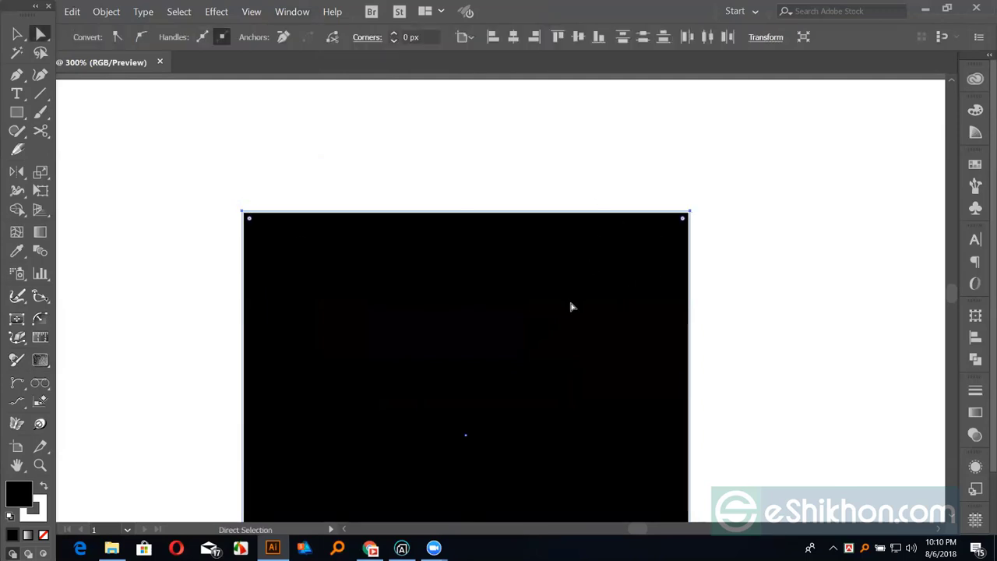
{"action": "left_click", "coordinate": [249, 219]}
{"action": "mouse_move", "coordinate": [257, 231]}
{"action": "left_mouse_down"}
{"action": "mouse_move", "coordinate": [437, 391]}
{"action": "mouse_move", "coordinate": [225, 196]}
{"action": "left_mouse_up"}
{"action": "left_click", "coordinate": [207, 147]}
- Round all corners, undo back to sharp corners, then round just the top two
{"action": "left_click_drag", "start_coordinate": [183, 158], "coordinate": [309, 211]}
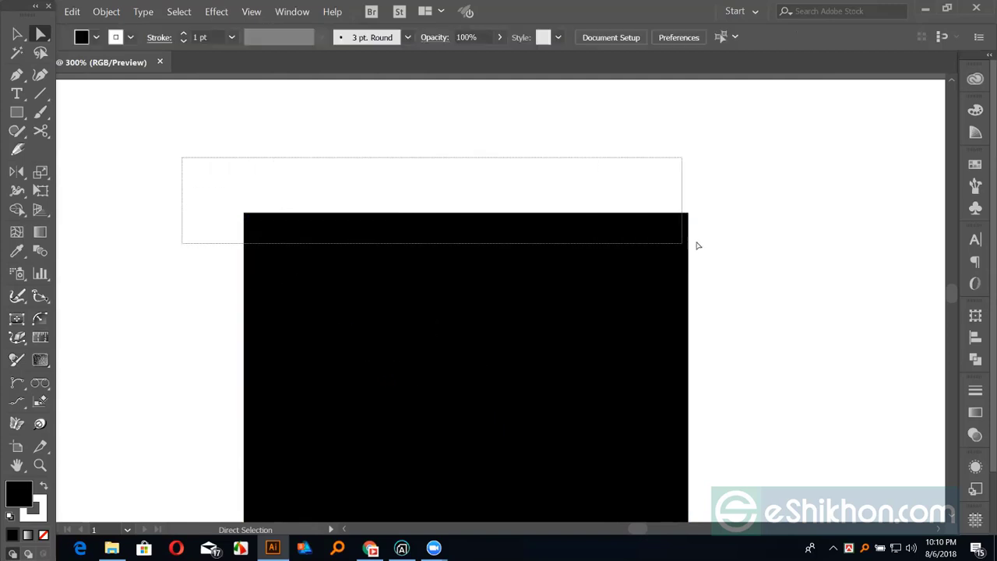
{"action": "left_click_drag", "start_coordinate": [369, 225], "coordinate": [735, 243]}
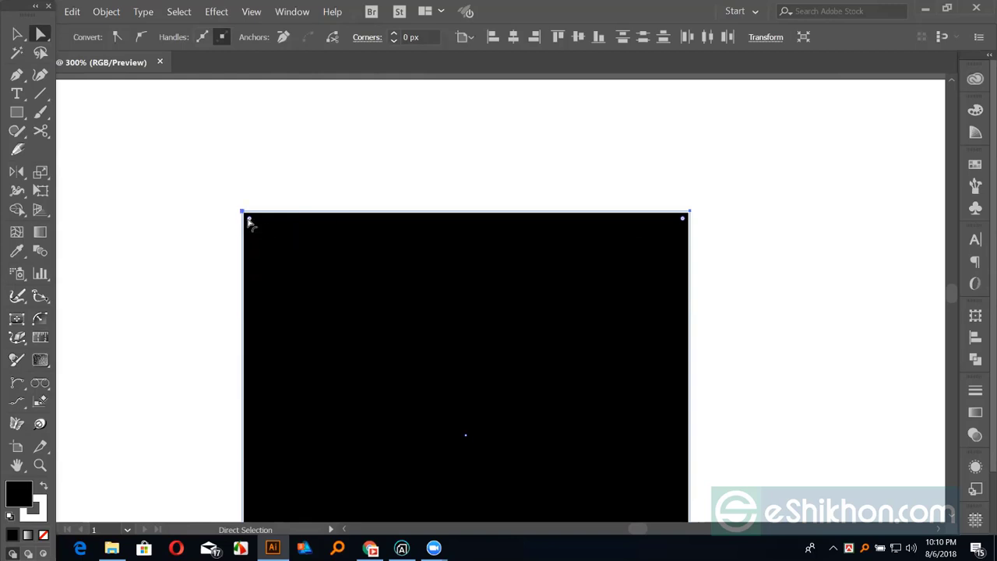
{"action": "mouse_move", "coordinate": [248, 219]}
{"action": "left_mouse_down"}
{"action": "mouse_move", "coordinate": [248, 240]}
{"action": "mouse_move", "coordinate": [485, 435]}
{"action": "left_mouse_up"}
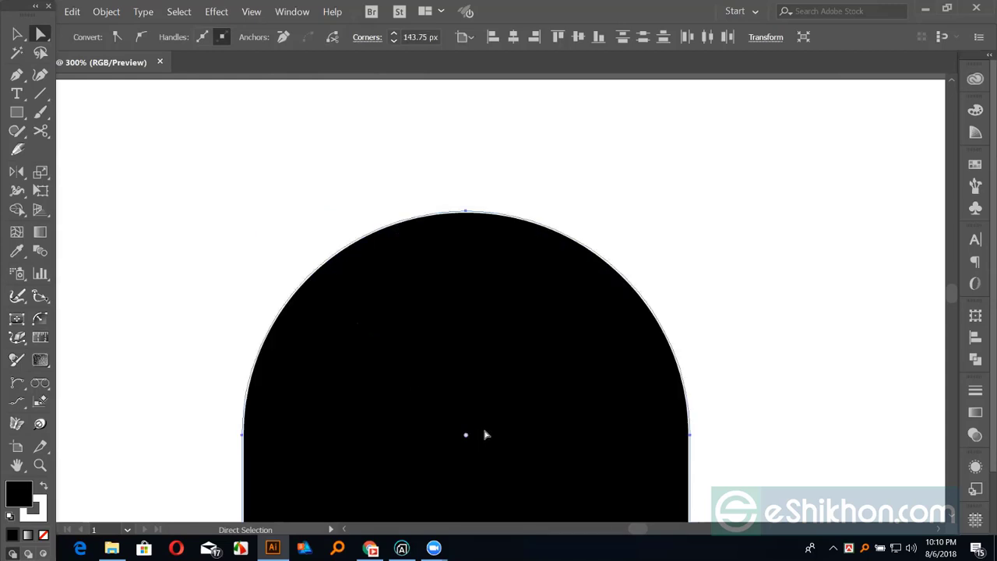
{"action": "key", "text": "ctrl+z"}
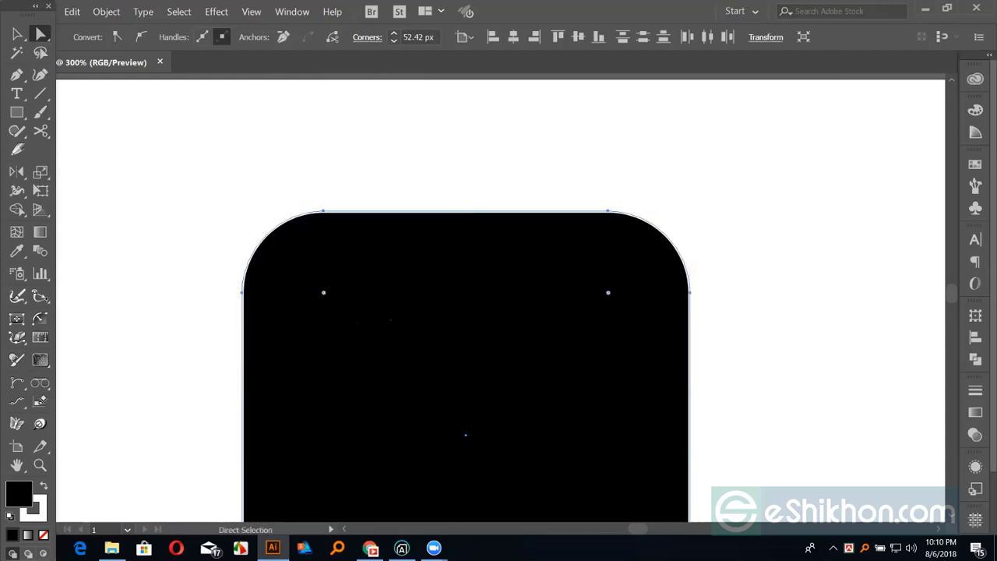
{"action": "key", "text": "ctrl+z"}
{"action": "key", "text": "ctrl+z"}
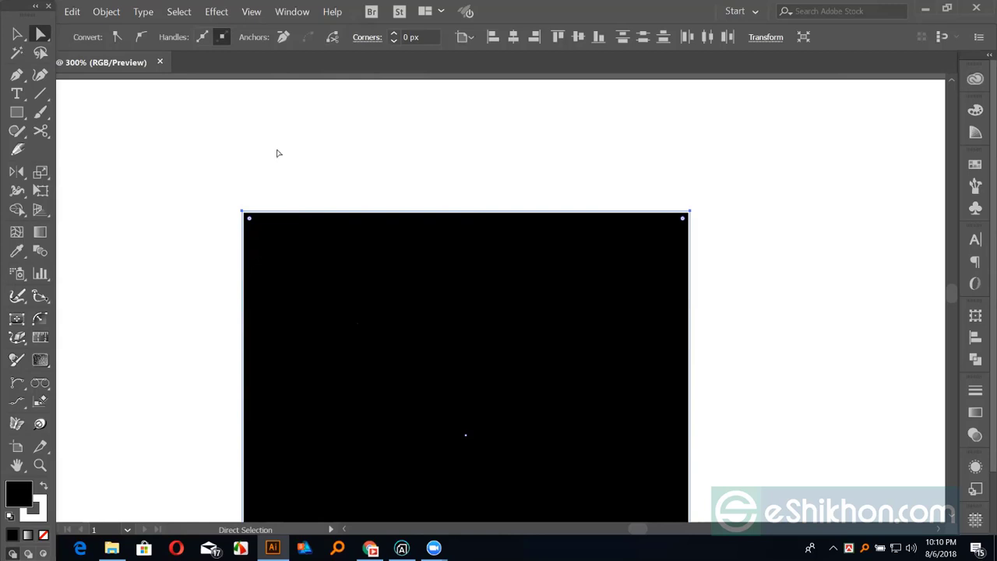
{"action": "left_click_drag", "start_coordinate": [166, 151], "coordinate": [715, 275]}
{"action": "mouse_move", "coordinate": [683, 221]}
{"action": "left_mouse_down"}
{"action": "mouse_move", "coordinate": [634, 329]}
{"action": "mouse_move", "coordinate": [714, 250]}
{"action": "mouse_move", "coordinate": [789, 144]}
{"action": "left_mouse_up"}
- Clear away the old square and leftover bar, leaving the artboard blank
{"action": "left_click", "coordinate": [18, 34]}
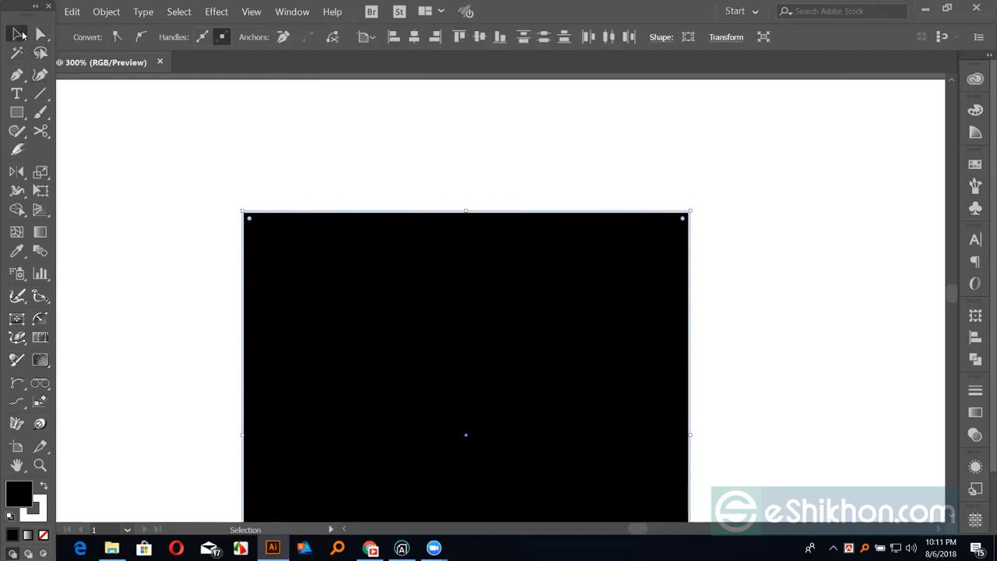
{"action": "left_click", "coordinate": [109, 241]}
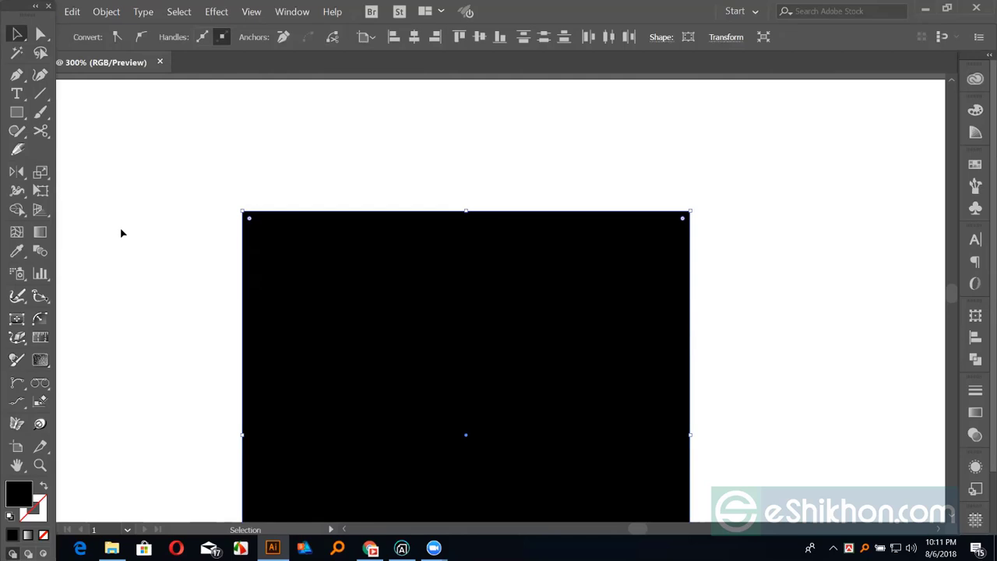
{"action": "key", "text": "a"}
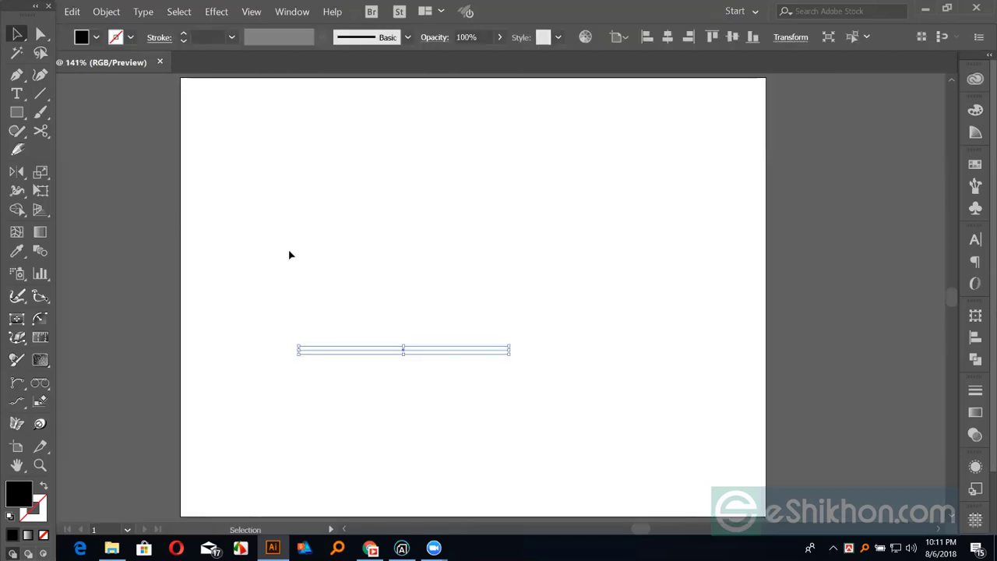
{"action": "left_click", "coordinate": [637, 447]}
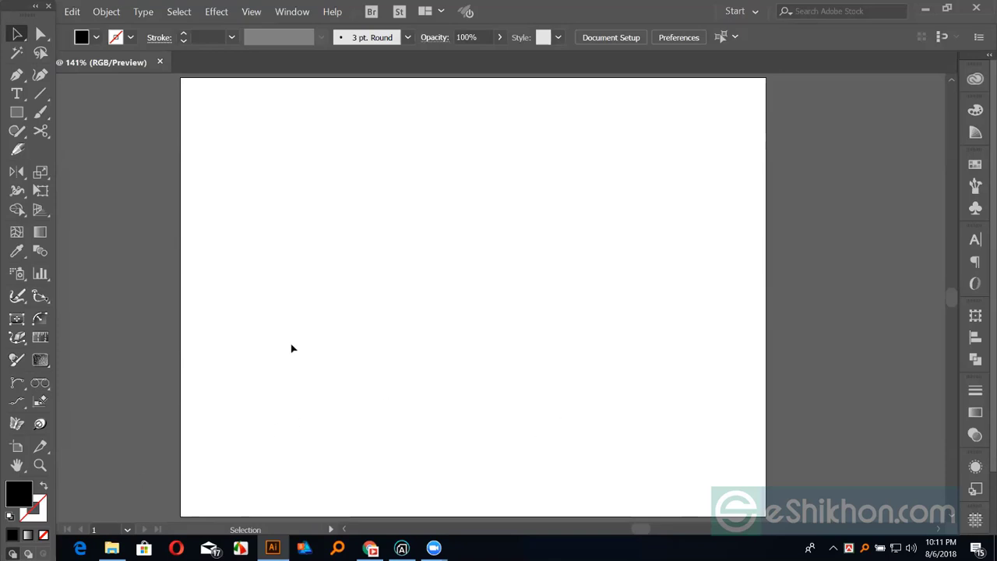
{"action": "left_click", "coordinate": [18, 113]}
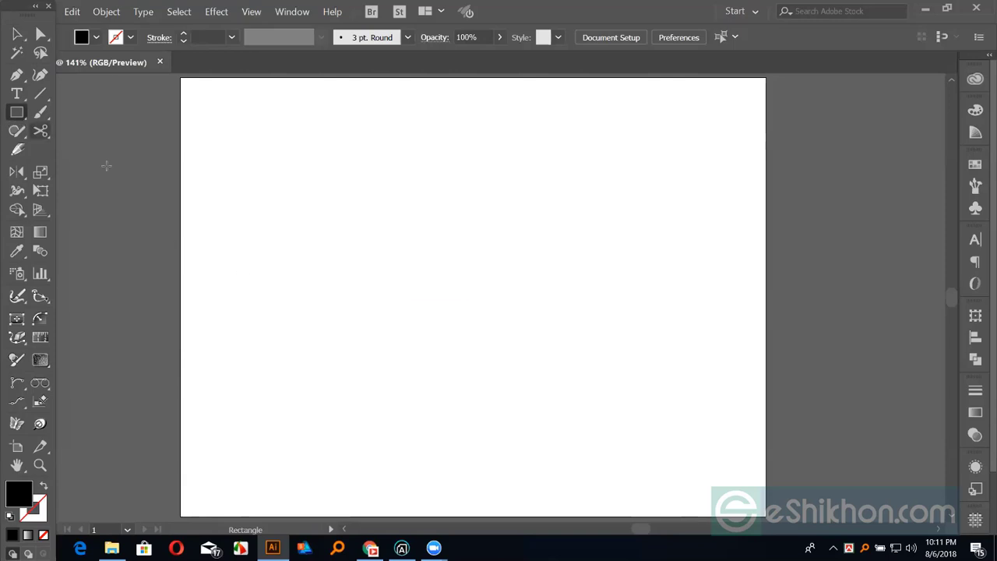
- Draw a new square, round its top two corners into an arch, and make it an outline
{"action": "left_click_drag", "start_coordinate": [412, 294], "coordinate": [505, 387]}
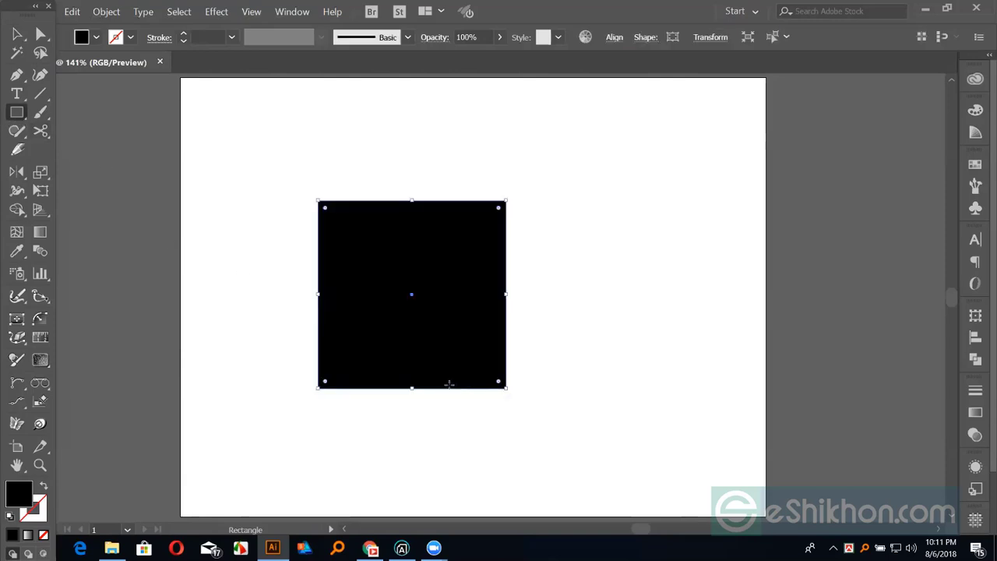
{"action": "key", "text": "a"}
{"action": "left_click_drag", "start_coordinate": [294, 169], "coordinate": [515, 266]}
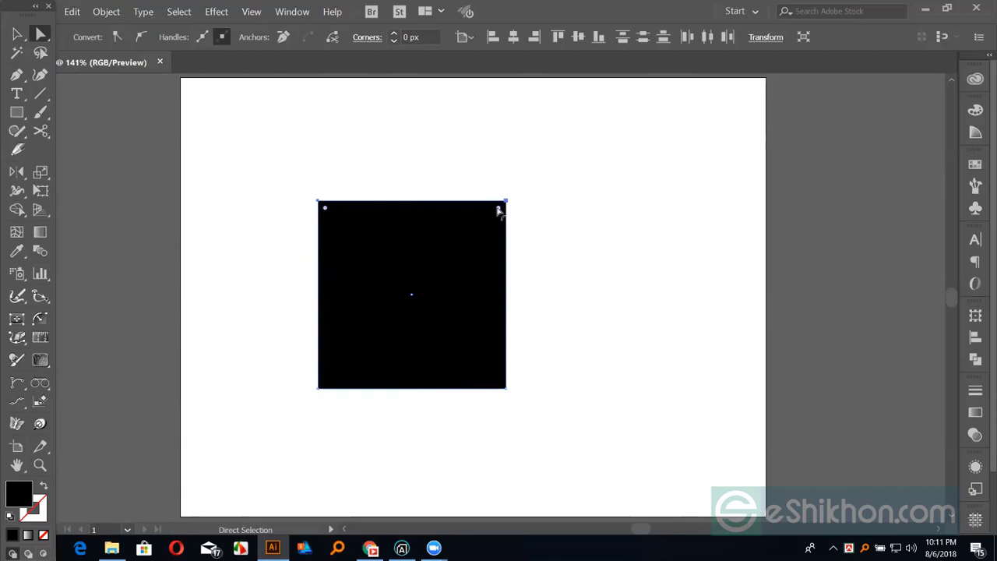
{"action": "mouse_move", "coordinate": [498, 207]}
{"action": "left_mouse_down"}
{"action": "mouse_move", "coordinate": [440, 343]}
{"action": "mouse_move", "coordinate": [410, 287]}
{"action": "left_mouse_up"}
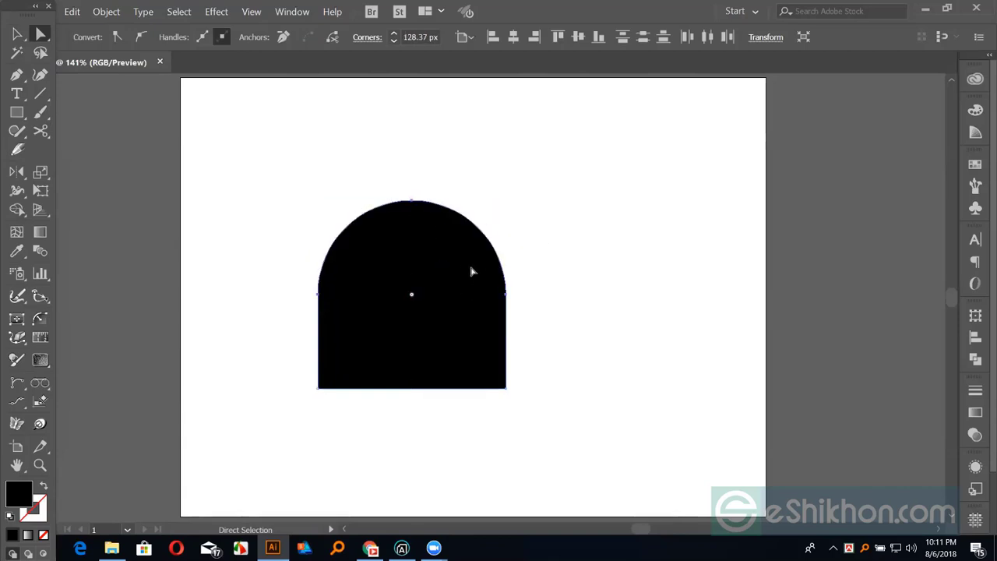
{"action": "key", "text": "shift+x"}
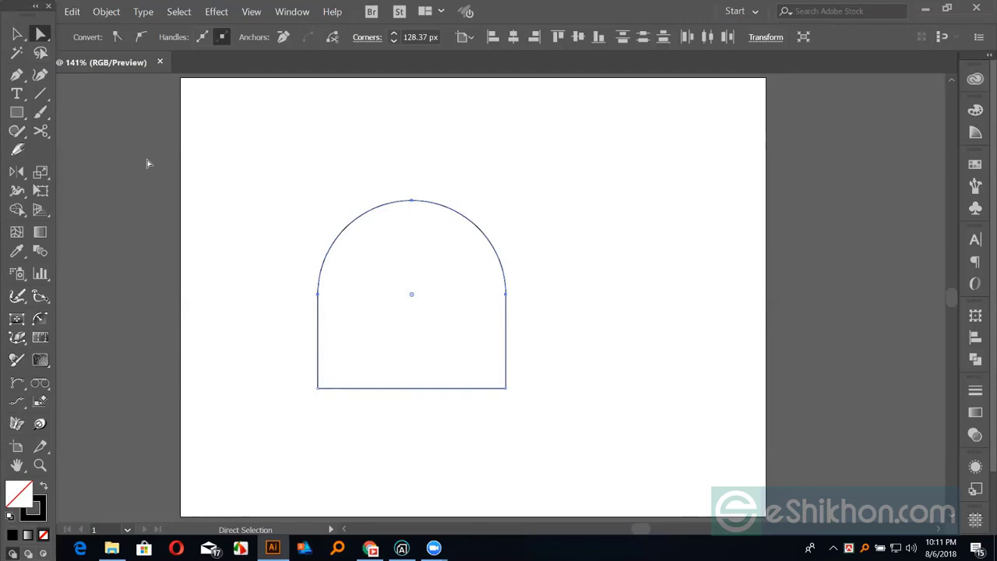
- Open General Preferences with Ctrl+K while the arch is selected
{"action": "left_click", "coordinate": [17, 36]}
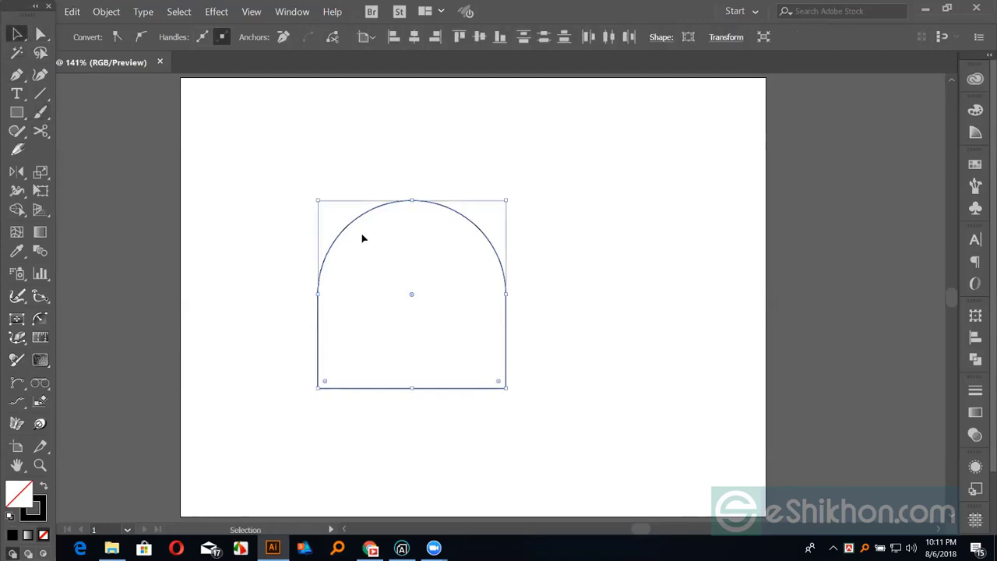
{"action": "key", "text": "a"}
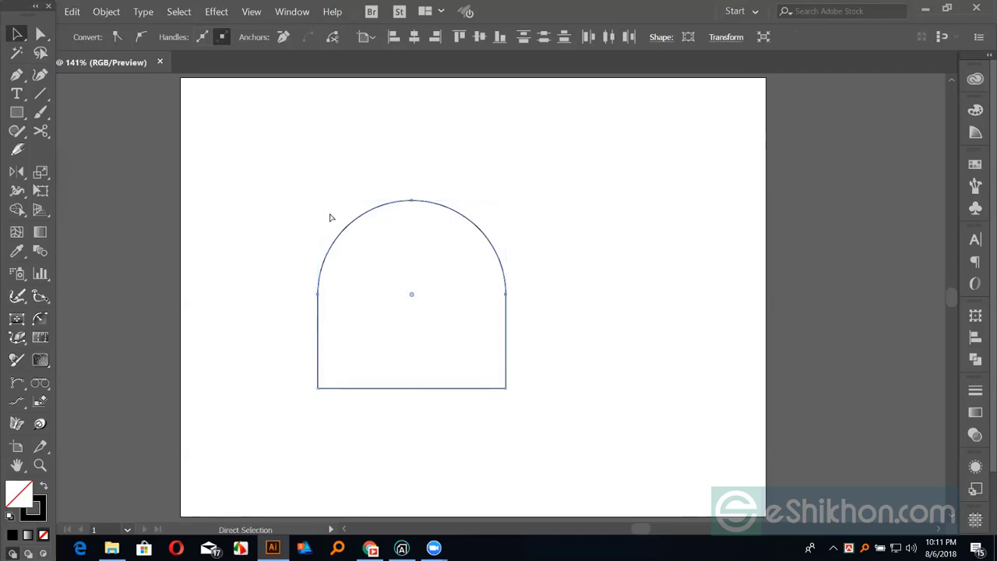
{"action": "key", "text": "ctrl+k"}
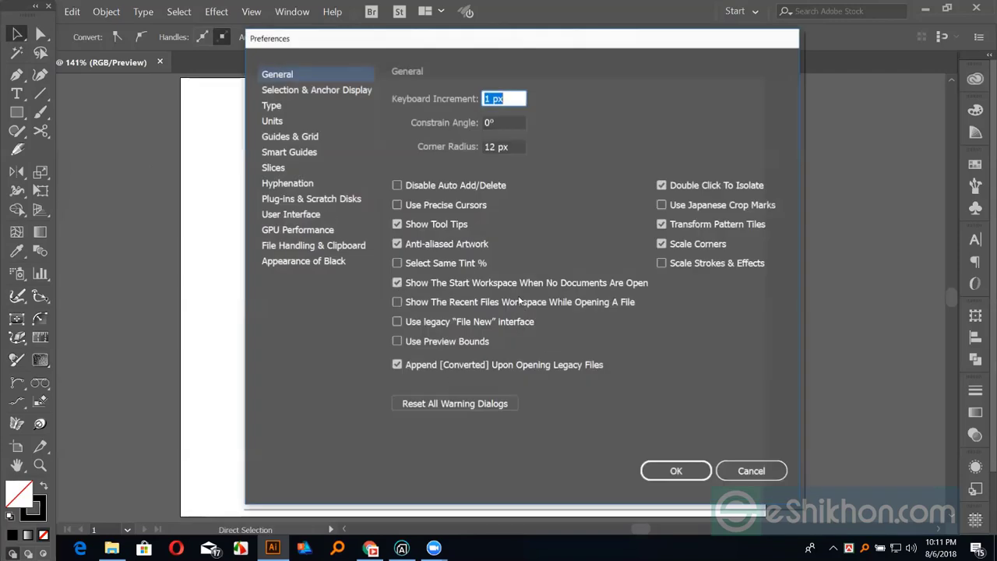
- Uncheck Scale Corners in General Preferences and confirm with OK
{"action": "left_click", "coordinate": [661, 244]}
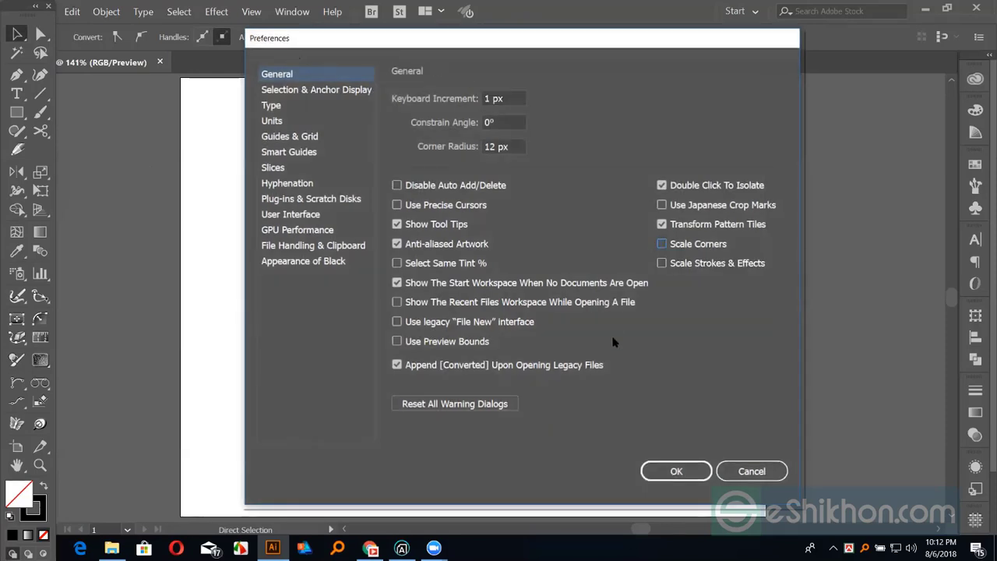
{"action": "left_click", "coordinate": [736, 470]}
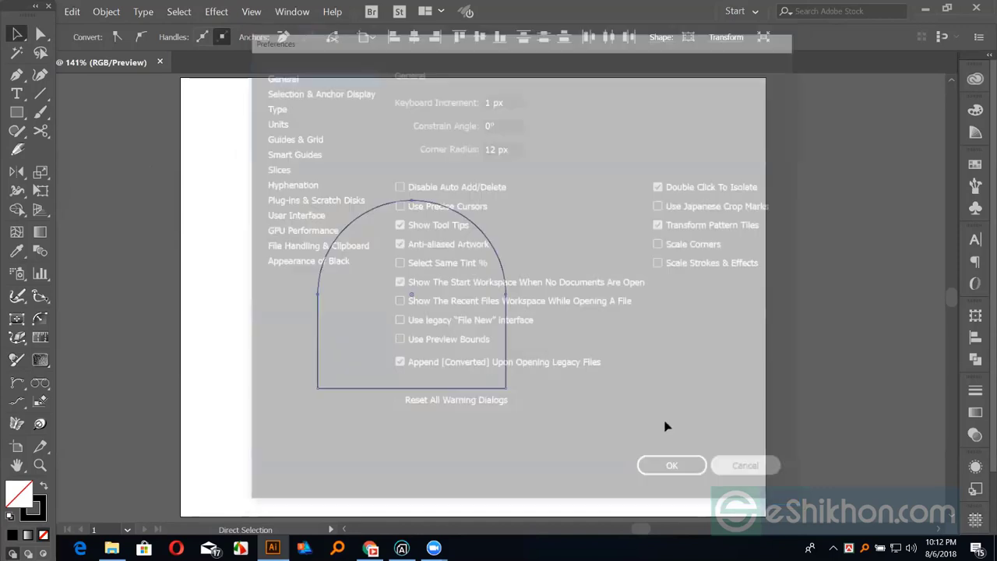
{"action": "key", "text": "ctrl+k"}
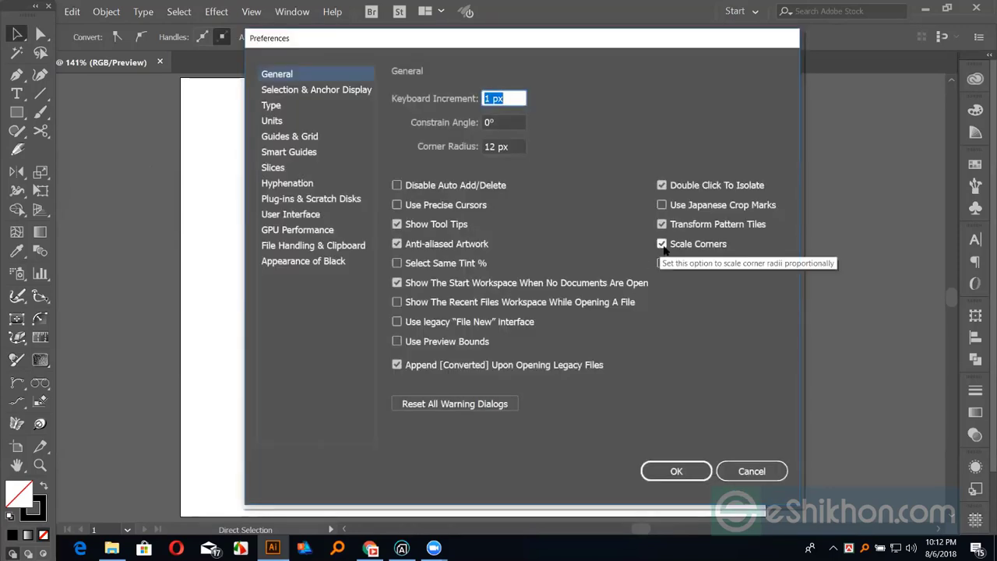
{"action": "left_click", "coordinate": [662, 244]}
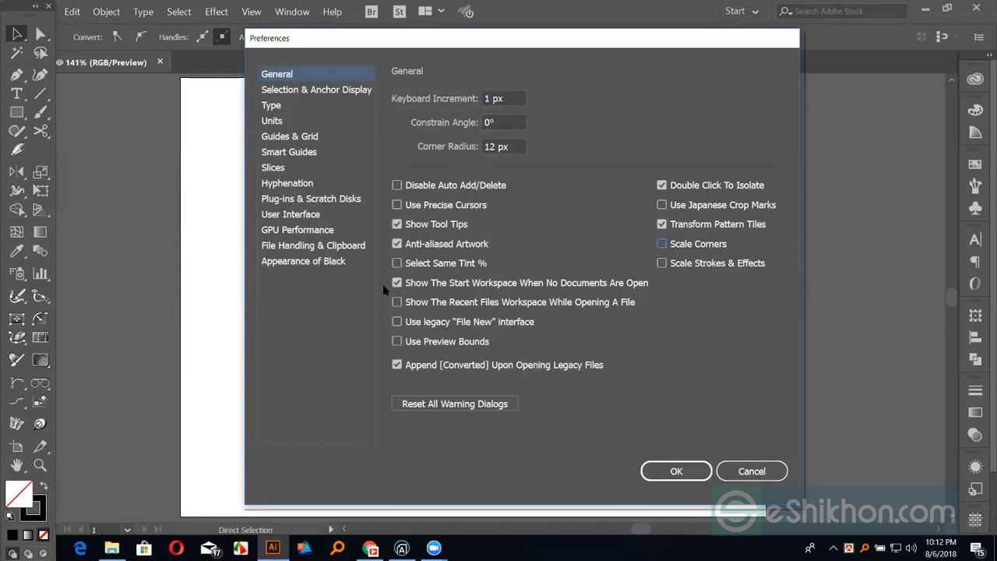
{"action": "left_click", "coordinate": [676, 471]}
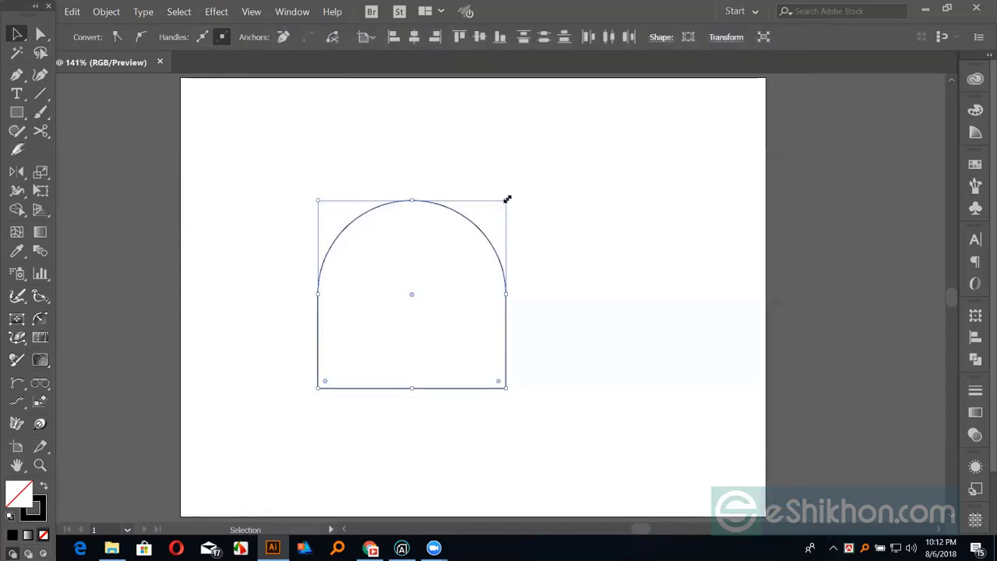
- Enlarge the arch by its corner handle twice, undoing each, then reopen General Preferences
{"action": "left_click_drag", "start_coordinate": [507, 197], "coordinate": [627, 119]}
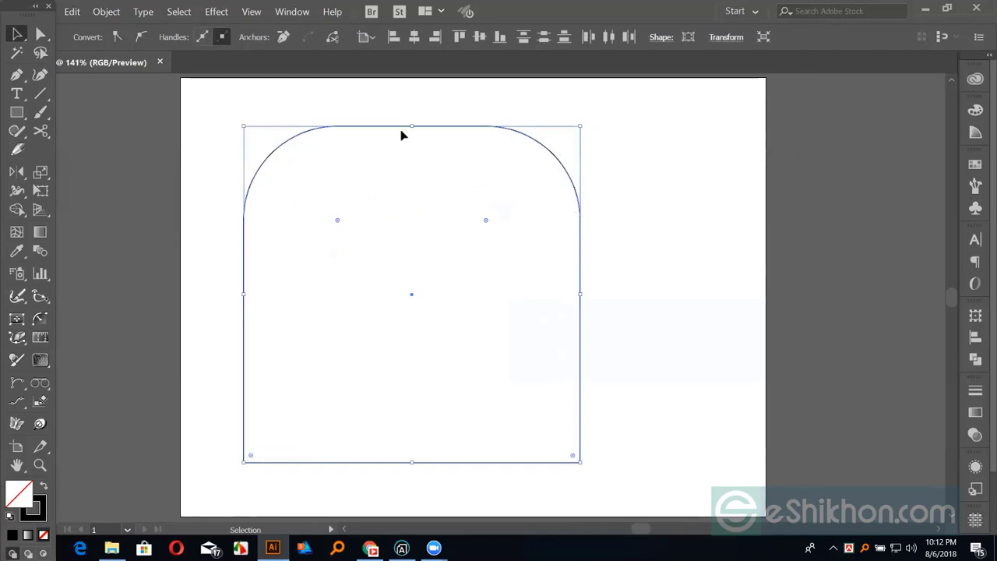
{"action": "key", "text": "ctrl+z"}
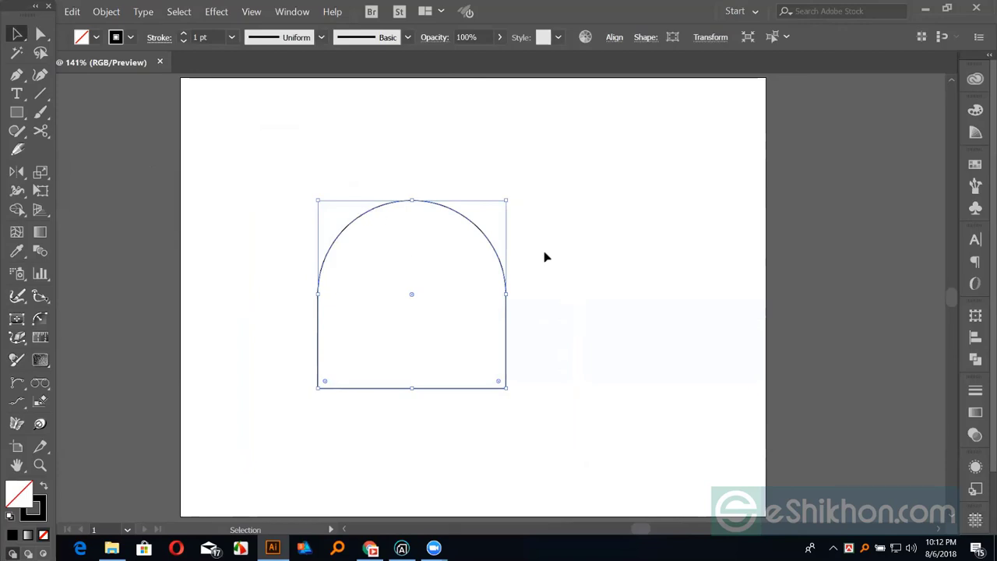
{"action": "key", "text": "shift+m"}
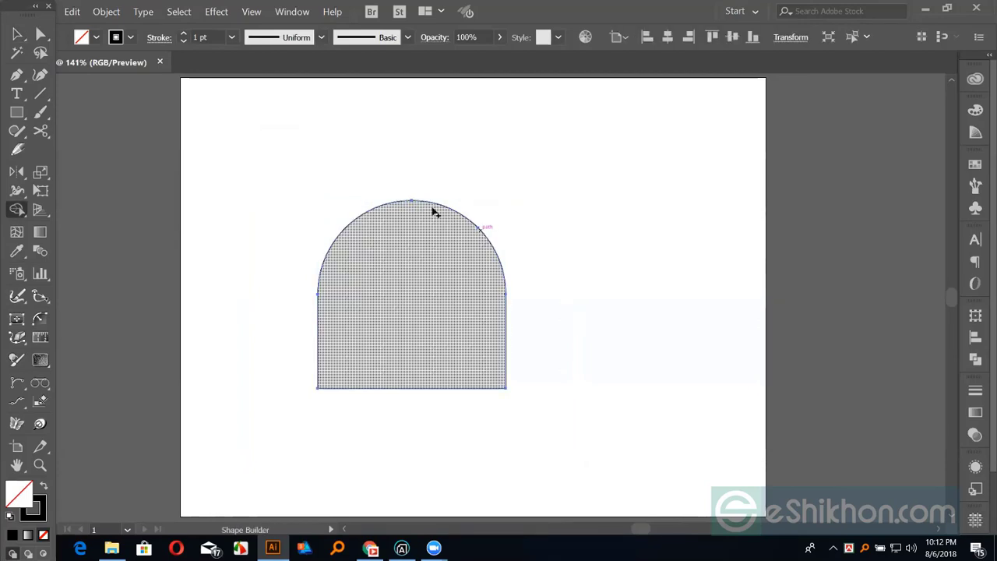
{"action": "key", "text": "v"}
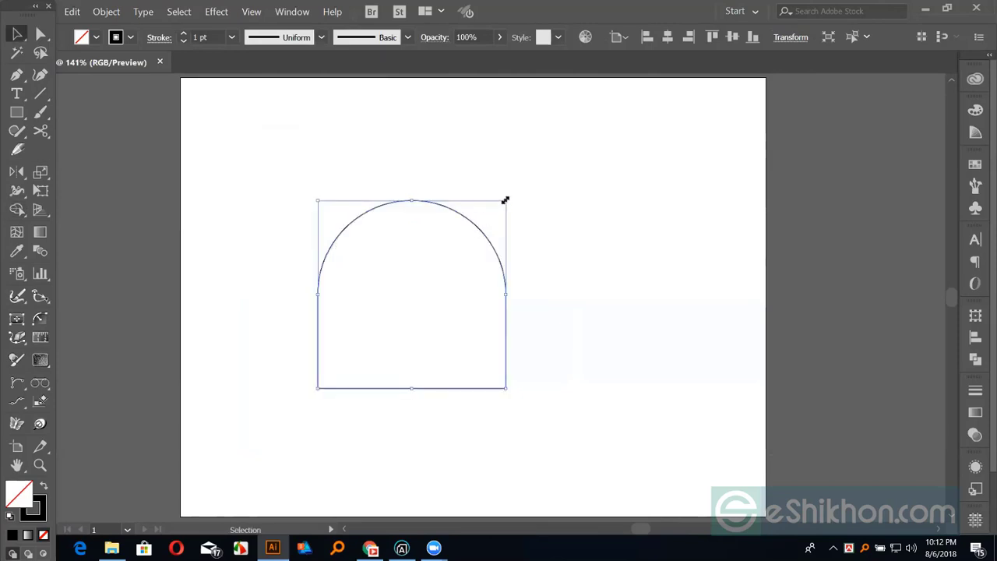
{"action": "left_click_drag", "start_coordinate": [504, 201], "coordinate": [662, 106]}
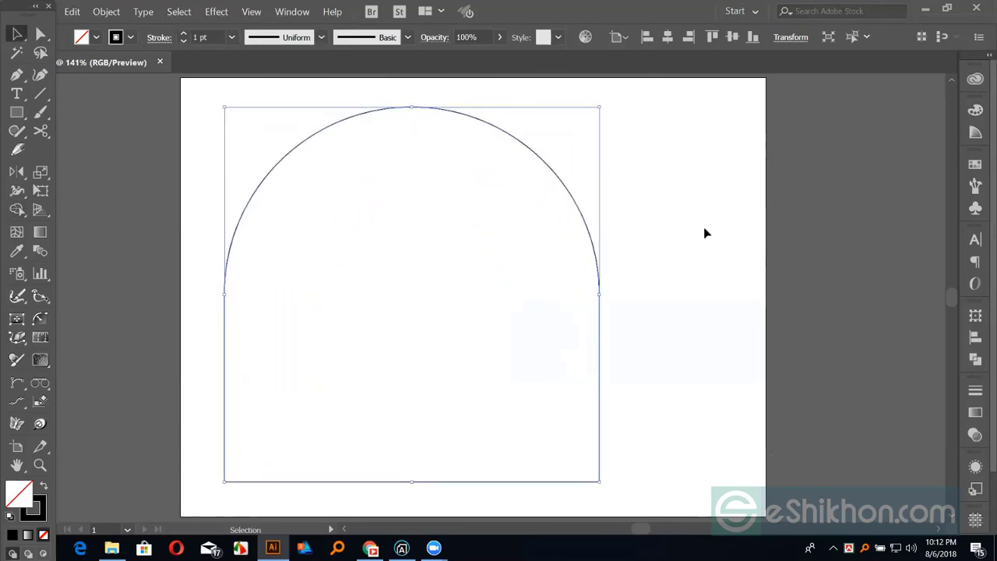
{"action": "key", "text": "ctrl+z"}
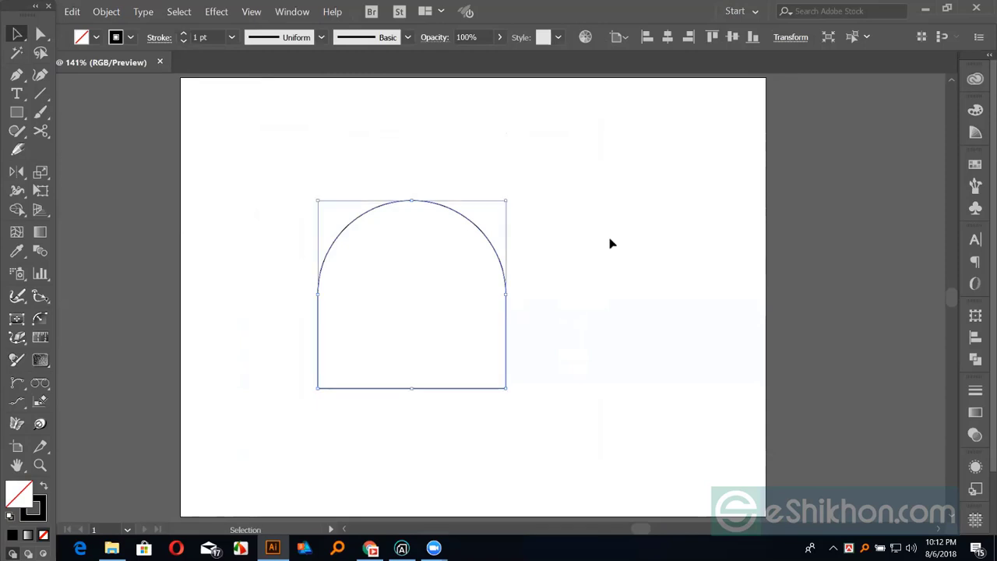
{"action": "key", "text": "a"}
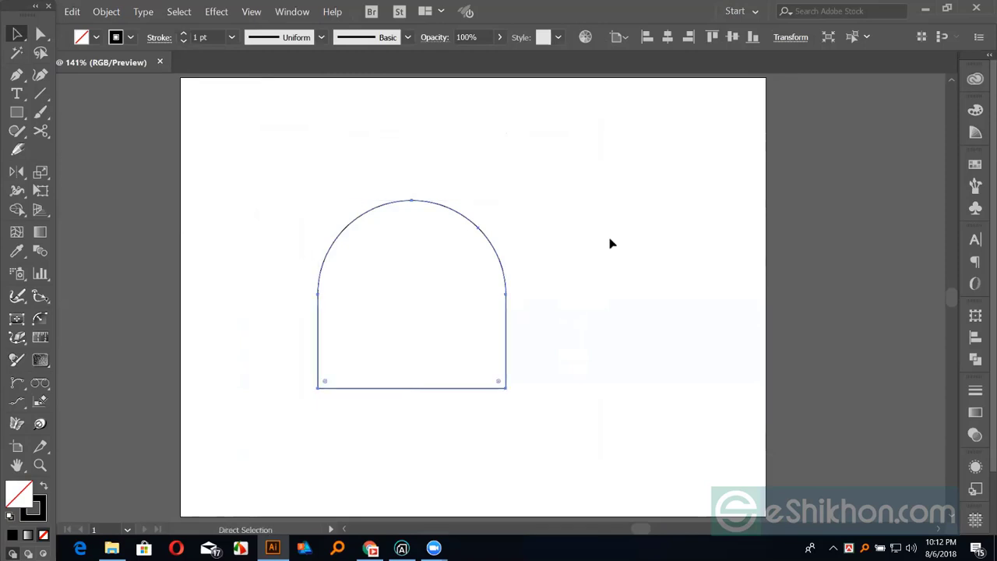
{"action": "key", "text": "ctrl+k"}
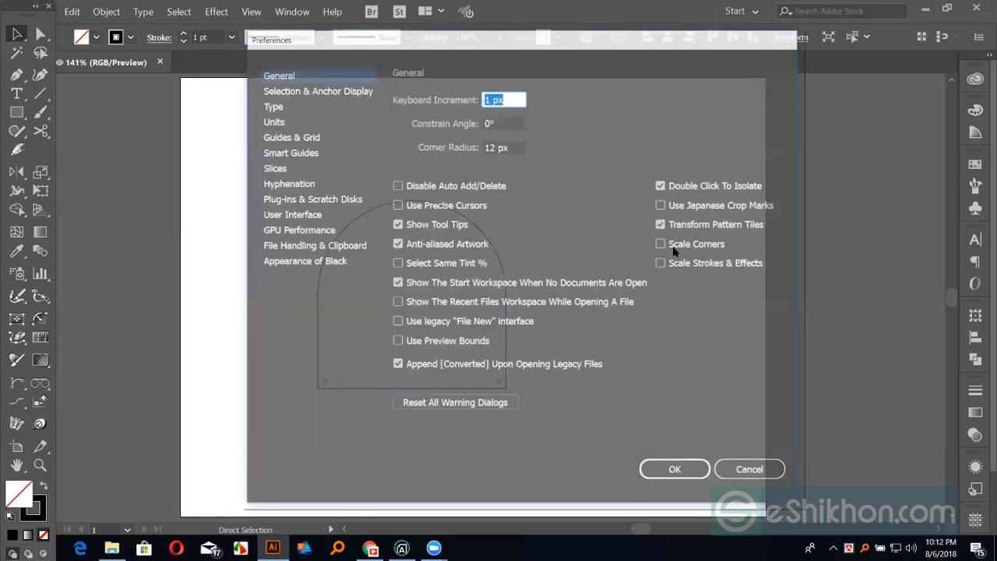
- Re-enable Scale Corners, confirm, and marquee-select the arch outline
{"action": "left_click", "coordinate": [660, 243]}
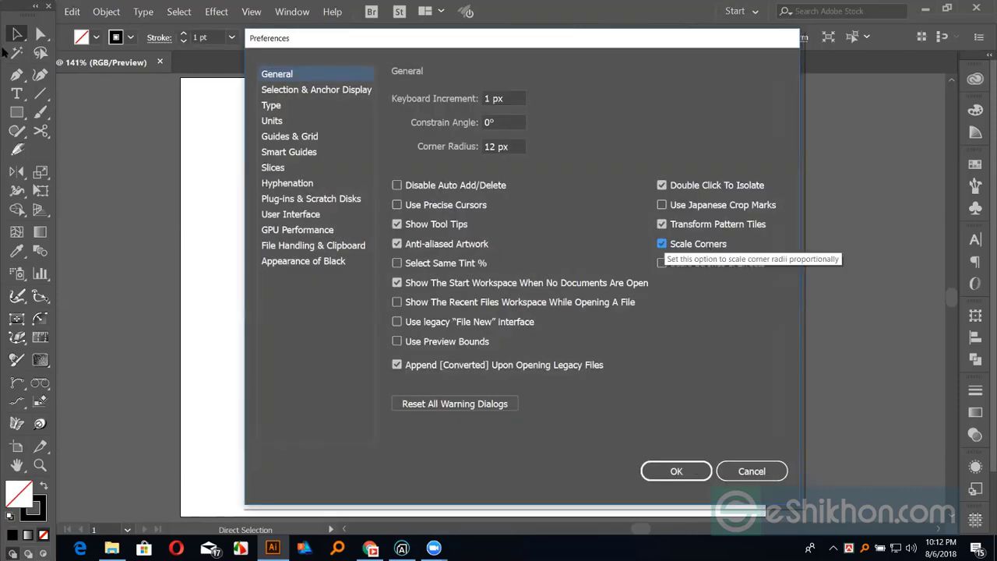
{"action": "key", "text": "Return"}
{"action": "left_click", "coordinate": [15, 35]}
{"action": "left_click_drag", "start_coordinate": [216, 140], "coordinate": [612, 386]}
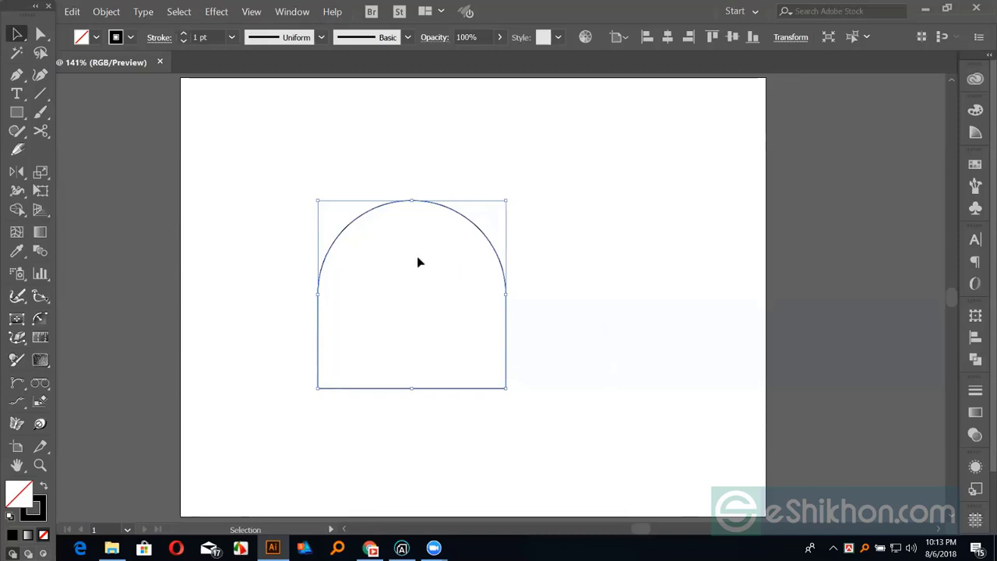
- Turn the arch into a guide and unlock guides from the right-click menu
{"action": "left_click_drag", "start_coordinate": [330, 182], "coordinate": [488, 283]}
{"action": "left_click", "coordinate": [490, 285]}
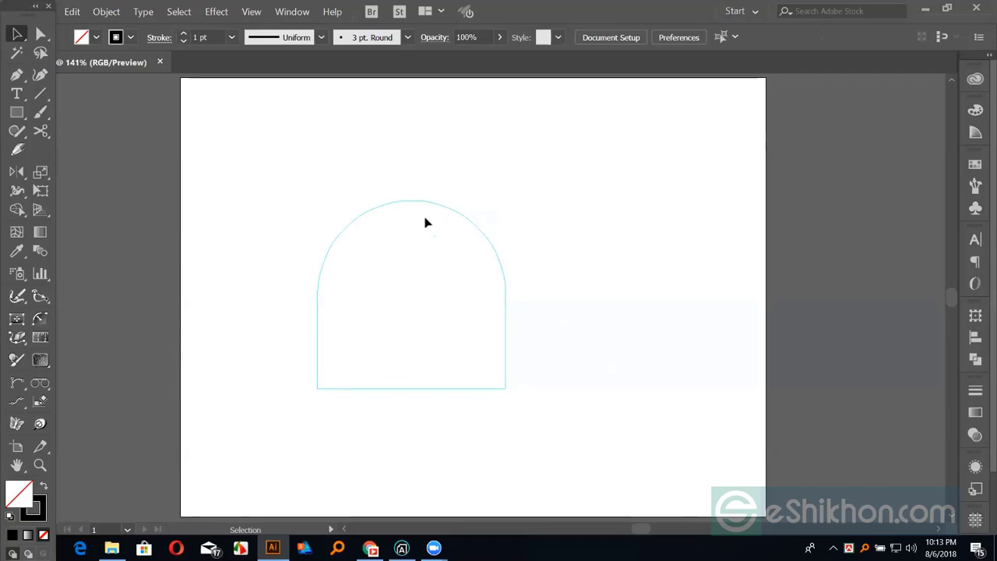
{"action": "left_click_drag", "start_coordinate": [325, 173], "coordinate": [461, 241]}
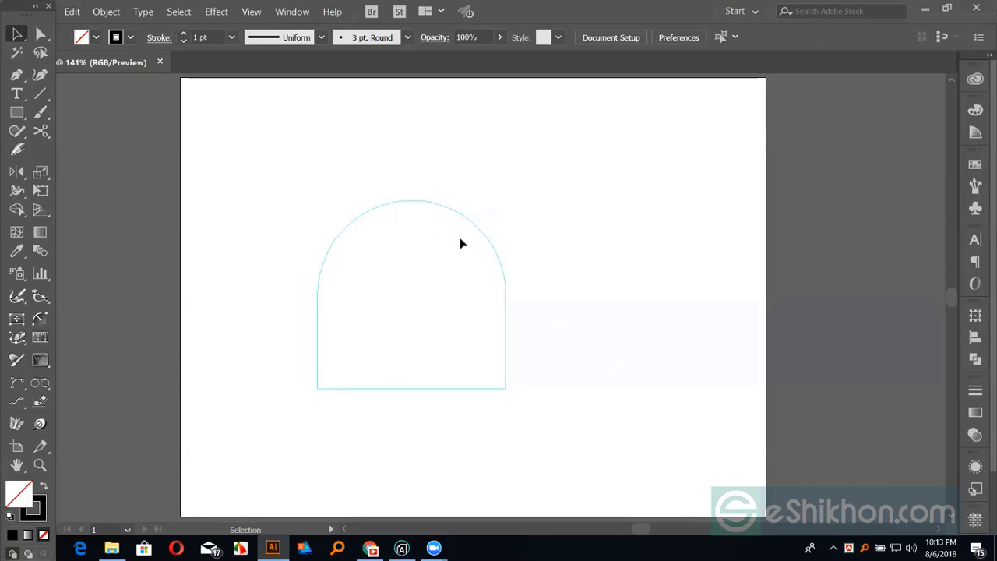
{"action": "right_click", "coordinate": [418, 203]}
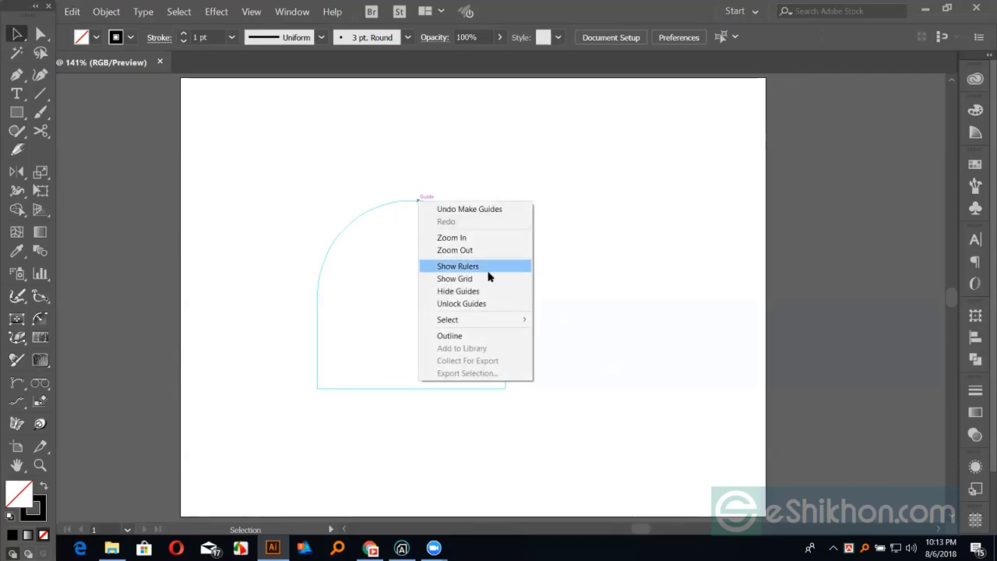
{"action": "left_click", "coordinate": [461, 304]}
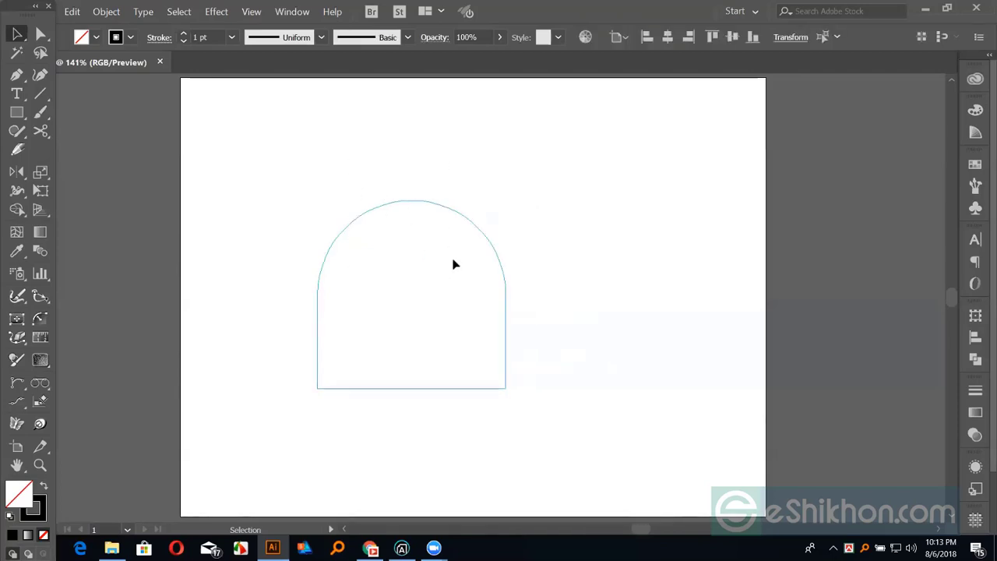
- Move the guide, release it back to a path, move it back, and delete the arch
{"action": "left_click_drag", "start_coordinate": [717, 260], "coordinate": [717, 258]}
{"action": "right_click", "coordinate": [717, 255]}
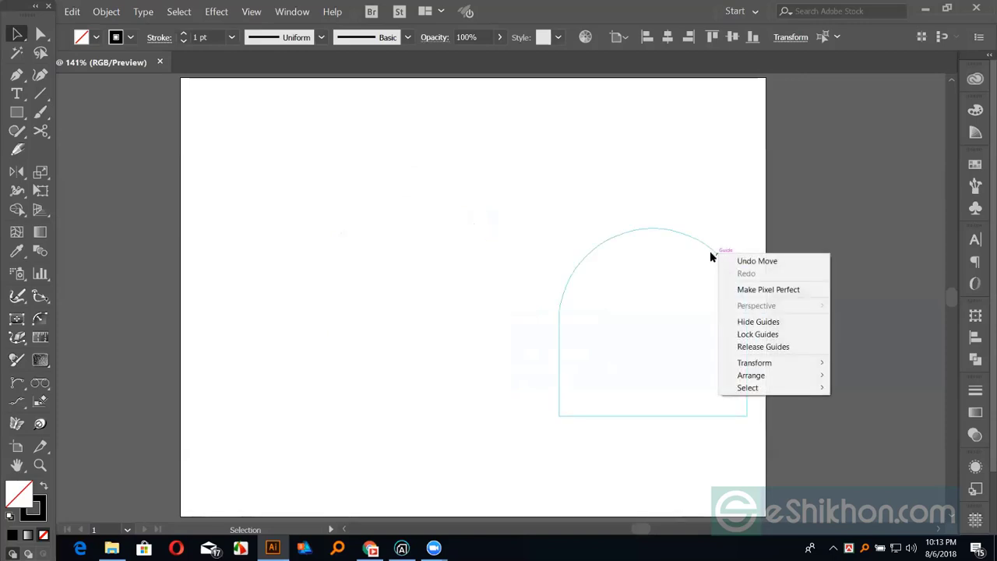
{"action": "left_click", "coordinate": [767, 346]}
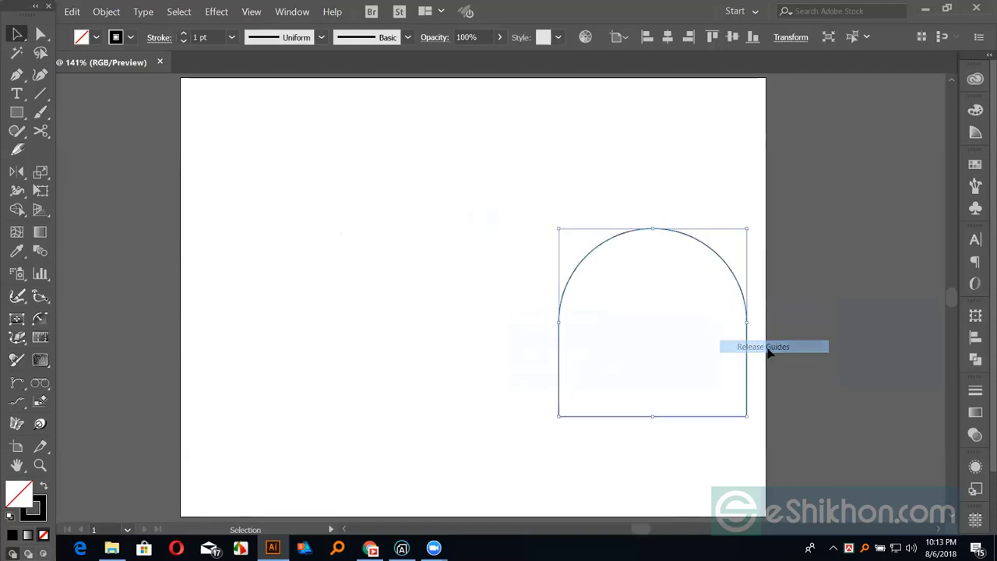
{"action": "left_click", "coordinate": [577, 209]}
{"action": "left_click_drag", "start_coordinate": [656, 233], "coordinate": [432, 208]}
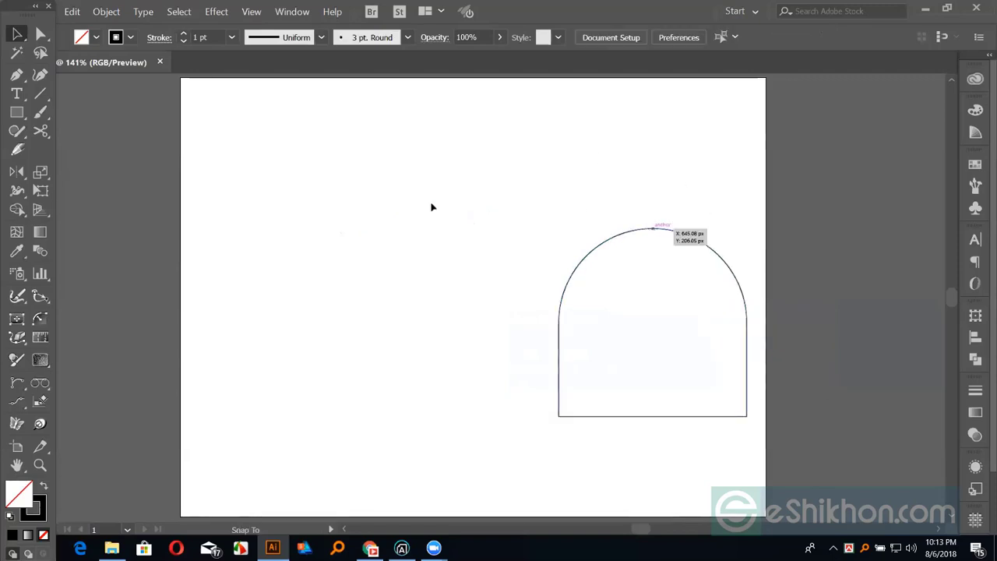
{"action": "left_click", "coordinate": [643, 248]}
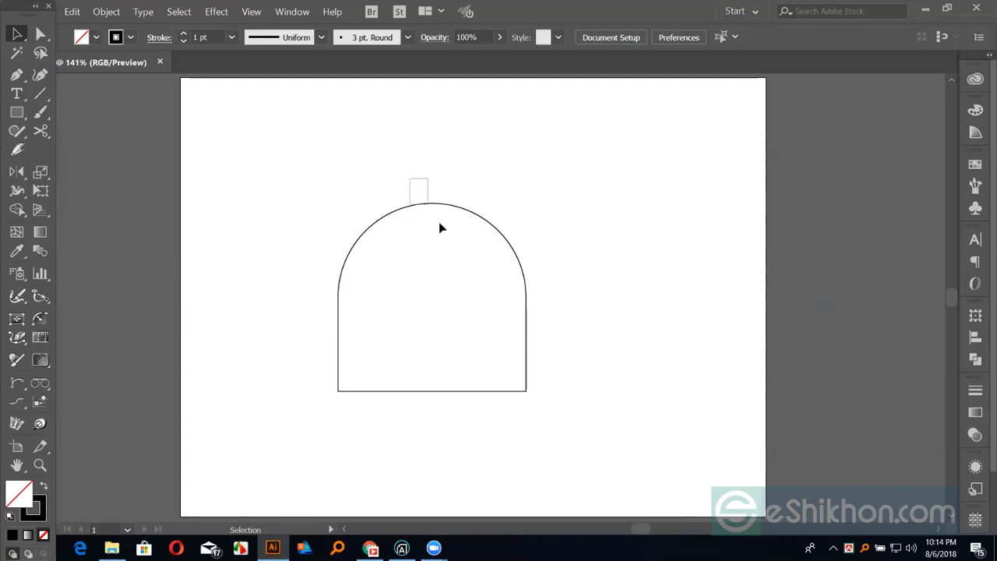
{"action": "left_click_drag", "start_coordinate": [440, 228], "coordinate": [456, 241]}
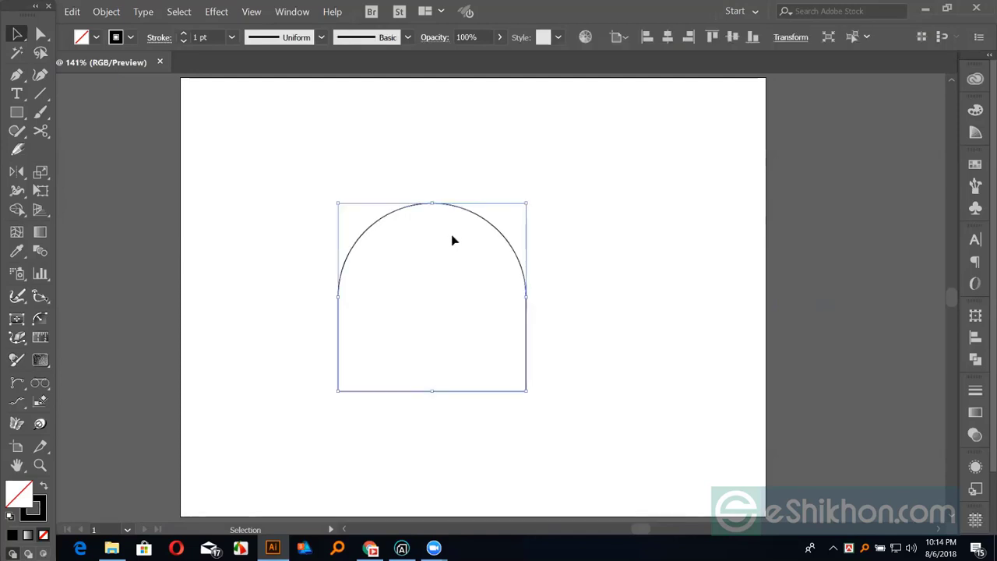
{"action": "key", "text": "Delete"}
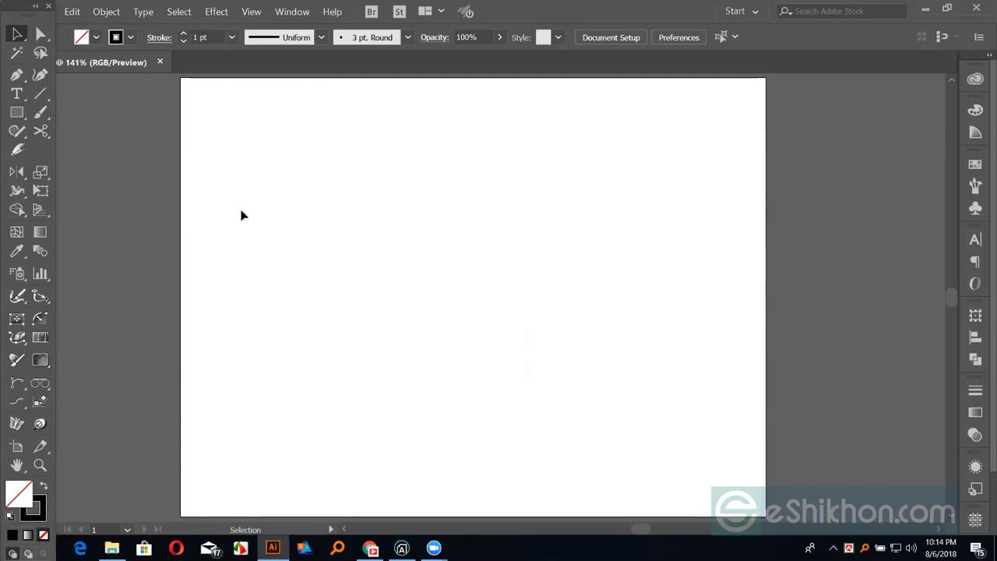
- Draw a circle, Alt-drag an overlapping copy right, and fill both solid black
{"action": "key", "text": "l"}
{"action": "left_click_drag", "start_coordinate": [307, 239], "coordinate": [342, 300]}
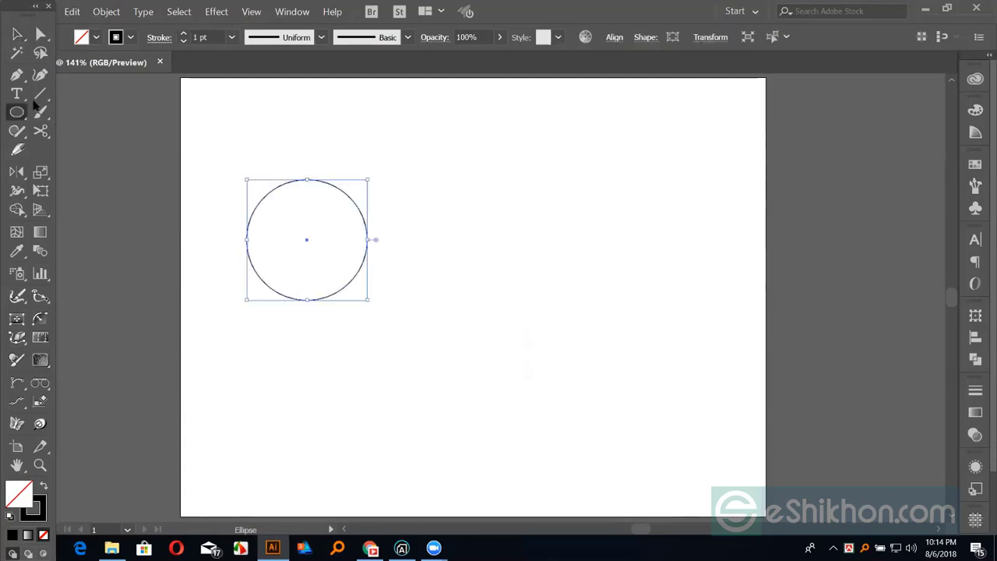
{"action": "left_click", "coordinate": [17, 34]}
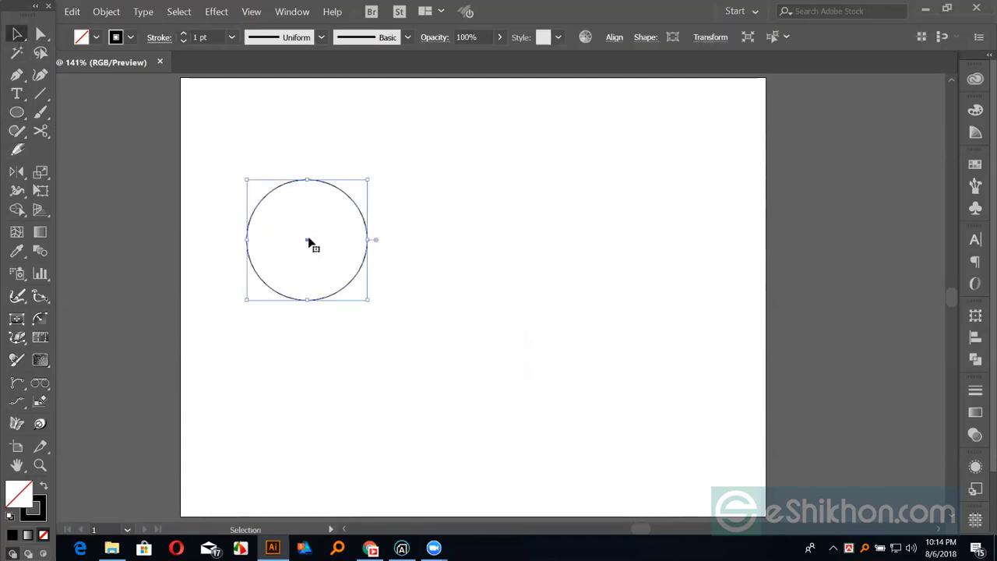
{"action": "left_click_drag", "start_coordinate": [308, 242], "coordinate": [396, 244]}
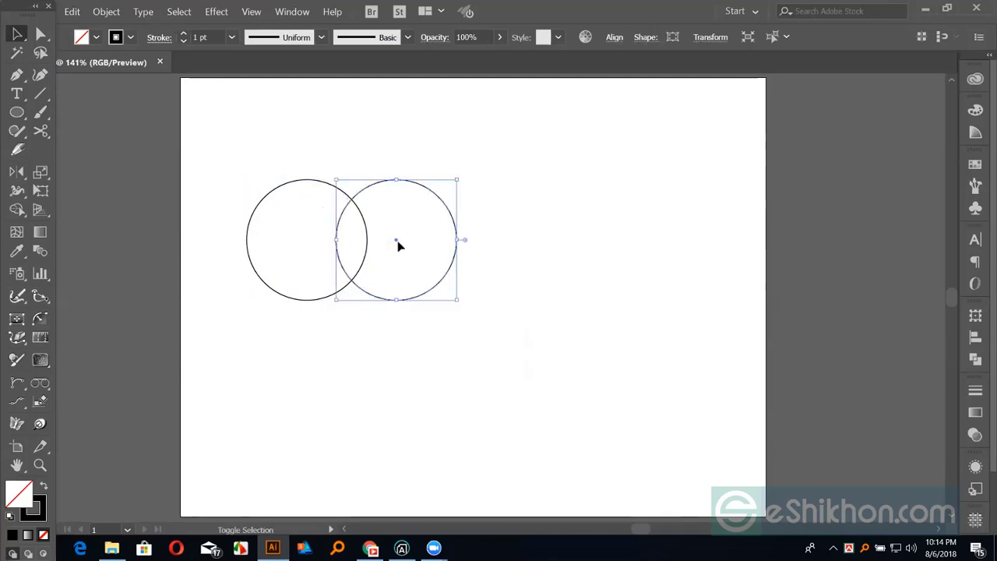
{"action": "left_click_drag", "start_coordinate": [268, 148], "coordinate": [388, 240]}
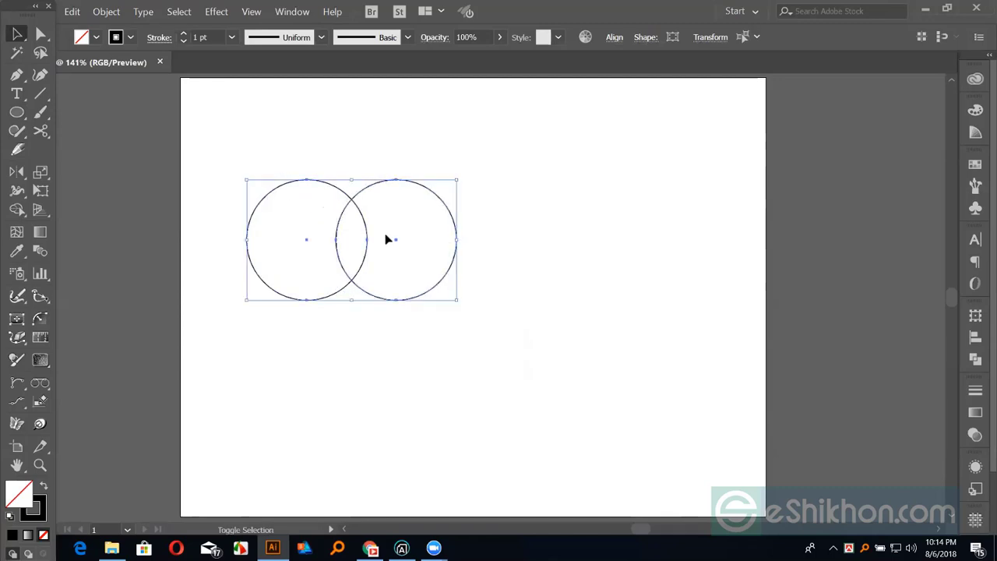
{"action": "key", "text": "shift+x"}
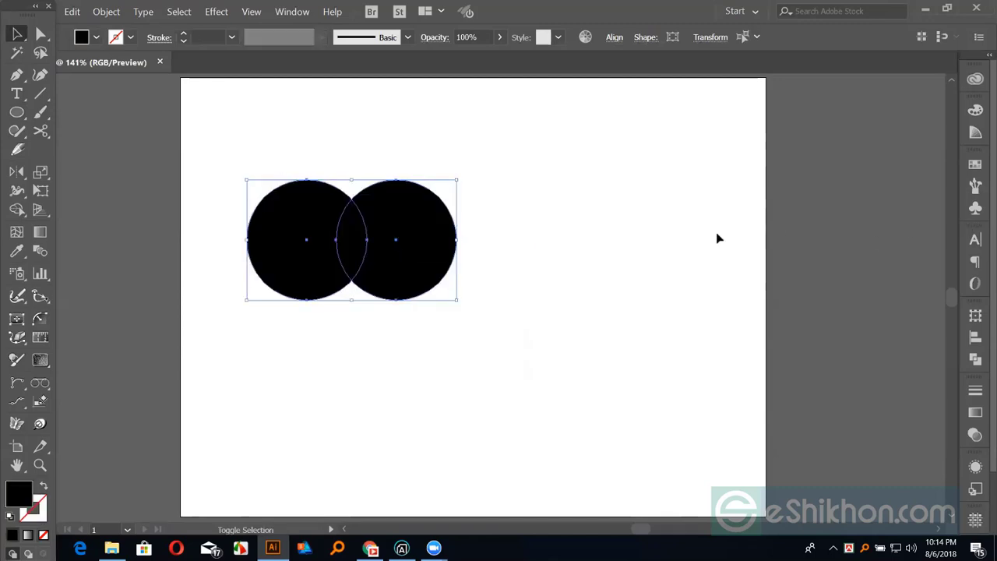
- Alt-click both crescents with Shape Builder to keep only the lens, undoing a stray duplicate
{"action": "key", "text": "shift+m"}
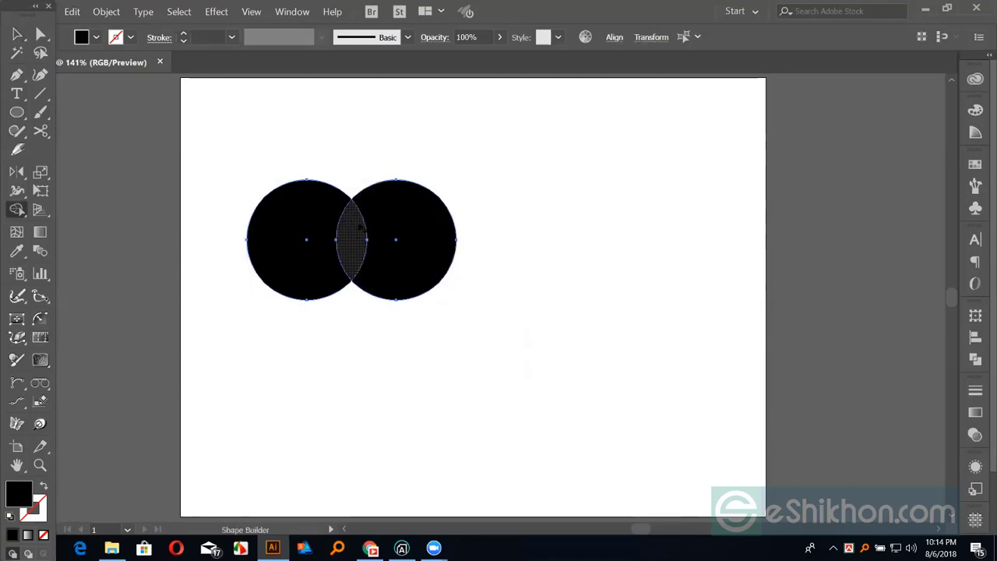
{"action": "left_click_drag", "start_coordinate": [352, 230], "coordinate": [410, 228]}
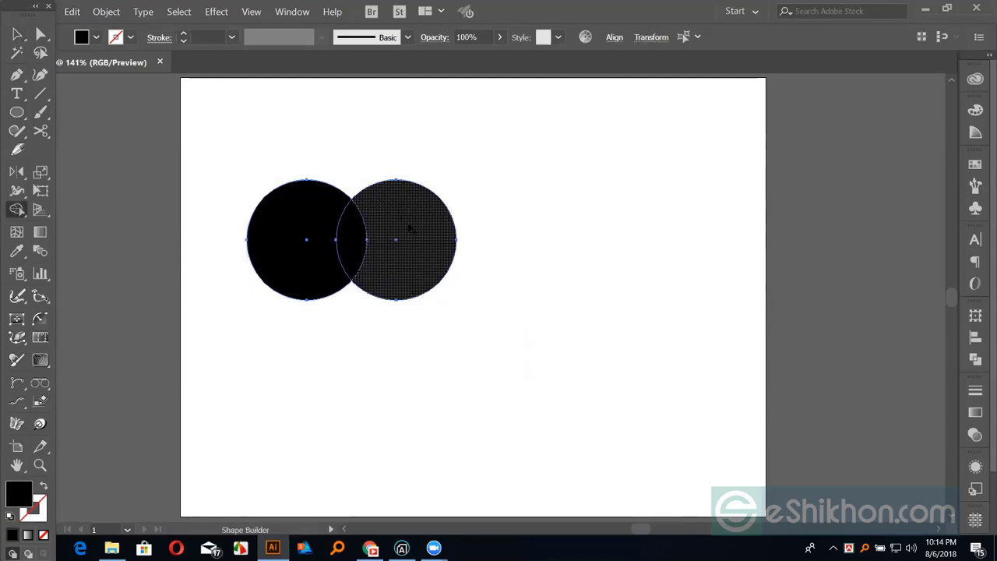
{"action": "left_click", "coordinate": [411, 228], "text": "alt"}
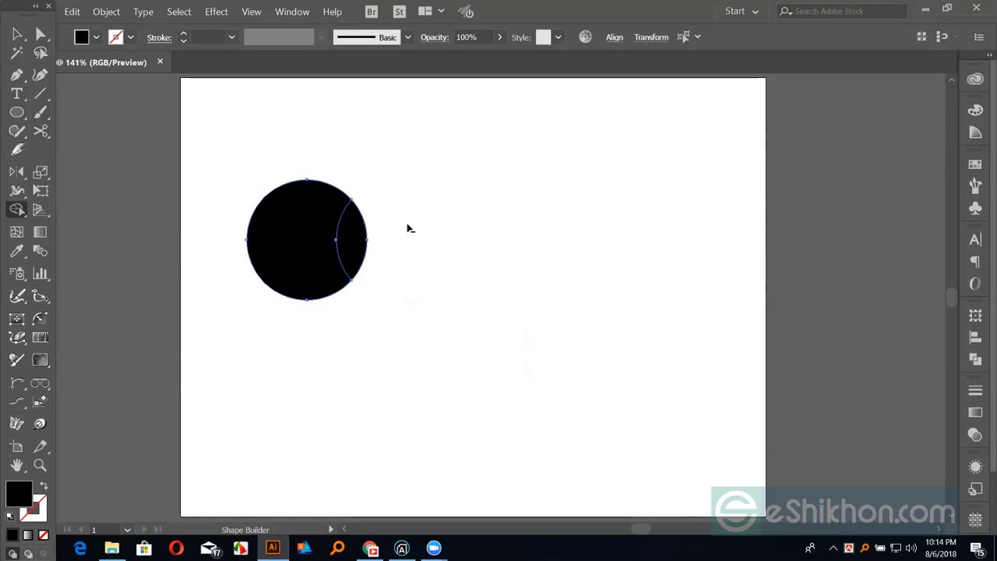
{"action": "left_click", "coordinate": [299, 232], "text": "alt"}
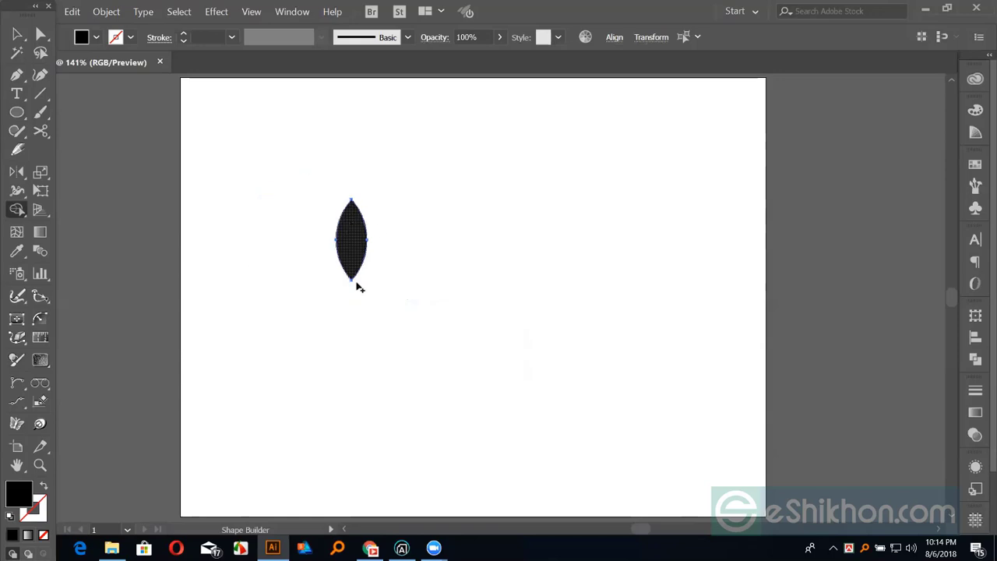
{"action": "left_click", "coordinate": [17, 34]}
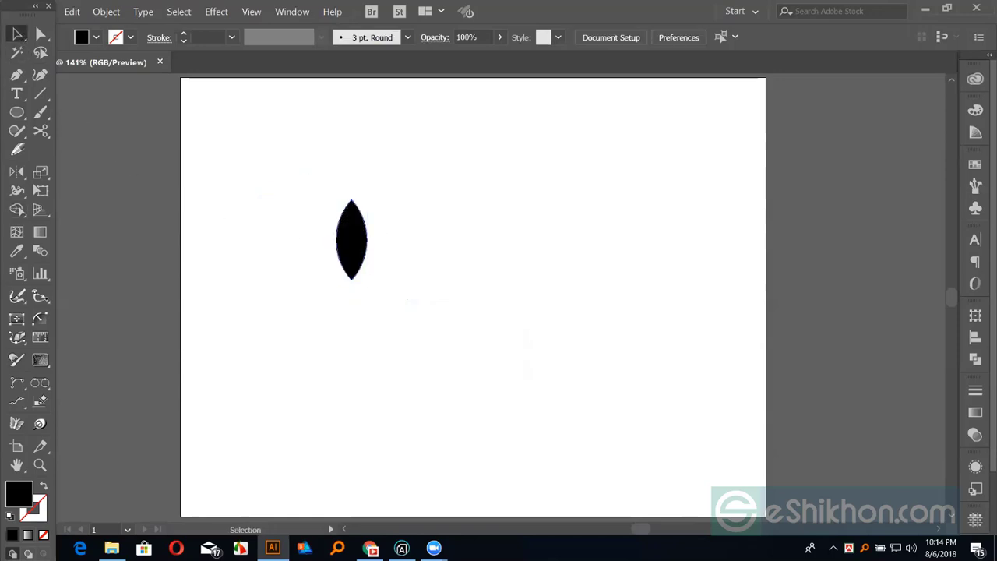
{"action": "left_click_drag", "start_coordinate": [351, 240], "coordinate": [452, 240]}
{"action": "key", "text": "ctrl+z"}
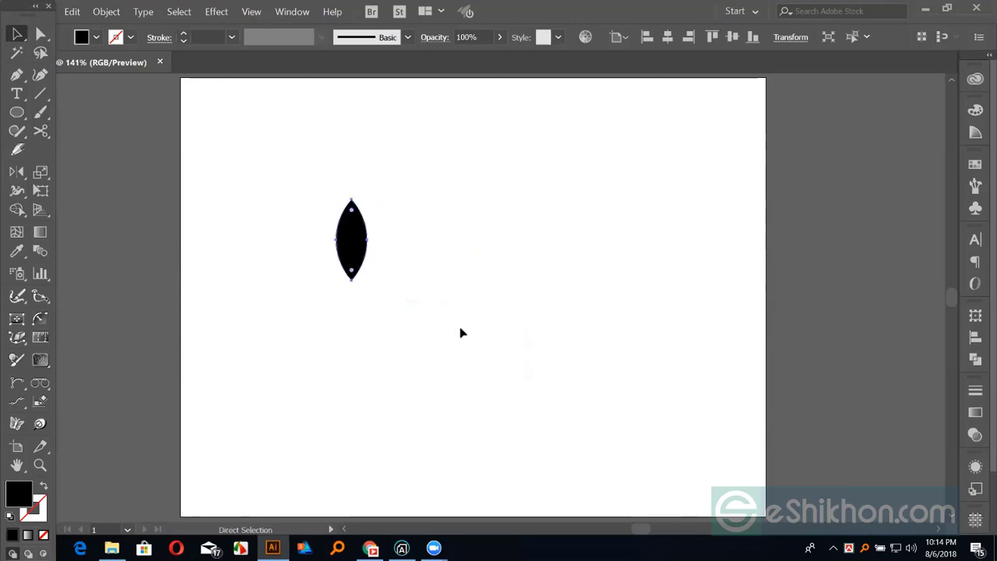
{"action": "left_click_drag", "start_coordinate": [262, 158], "coordinate": [395, 273]}
{"action": "key", "text": "shift+m"}
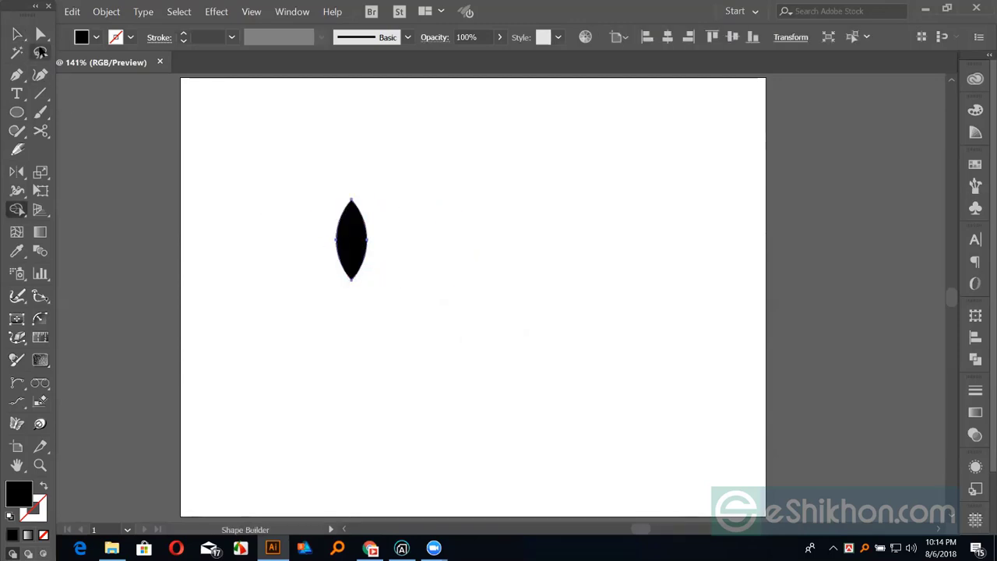
- Fill the lens with dark green from Swatches, then tilt and shrink it
{"action": "left_click", "coordinate": [17, 34]}
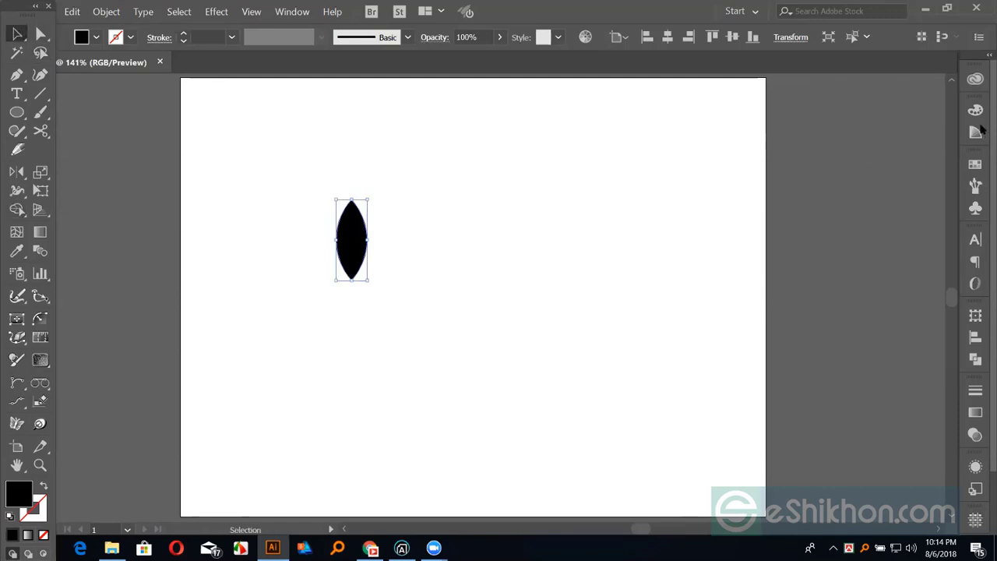
{"action": "left_click", "coordinate": [973, 164]}
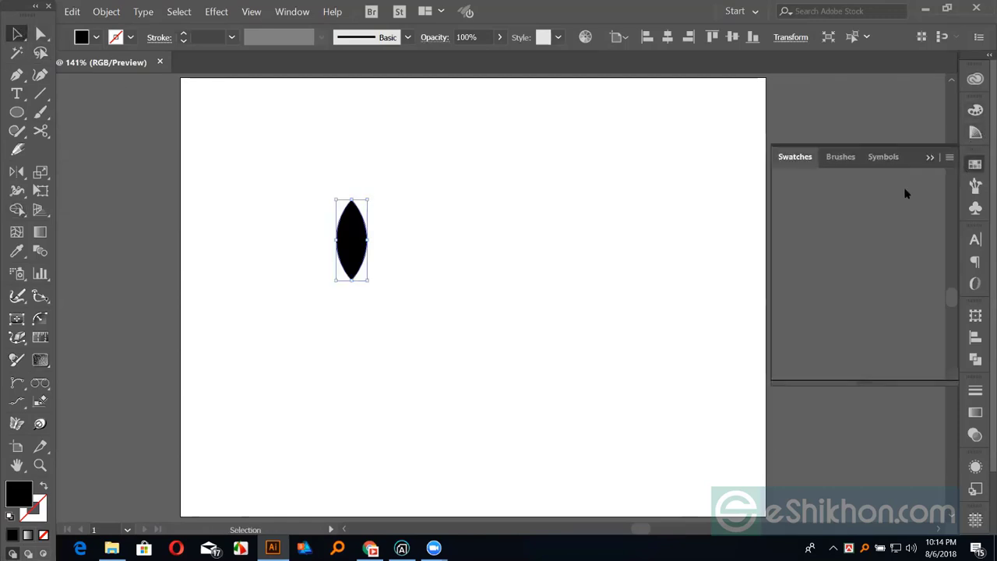
{"action": "left_click", "coordinate": [835, 216]}
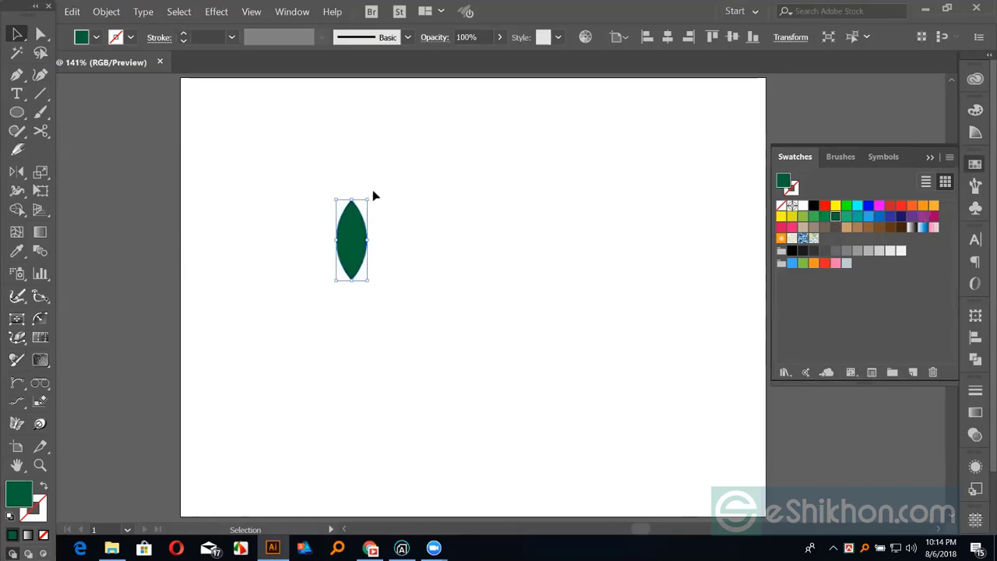
{"action": "left_click_drag", "start_coordinate": [371, 196], "coordinate": [389, 223]}
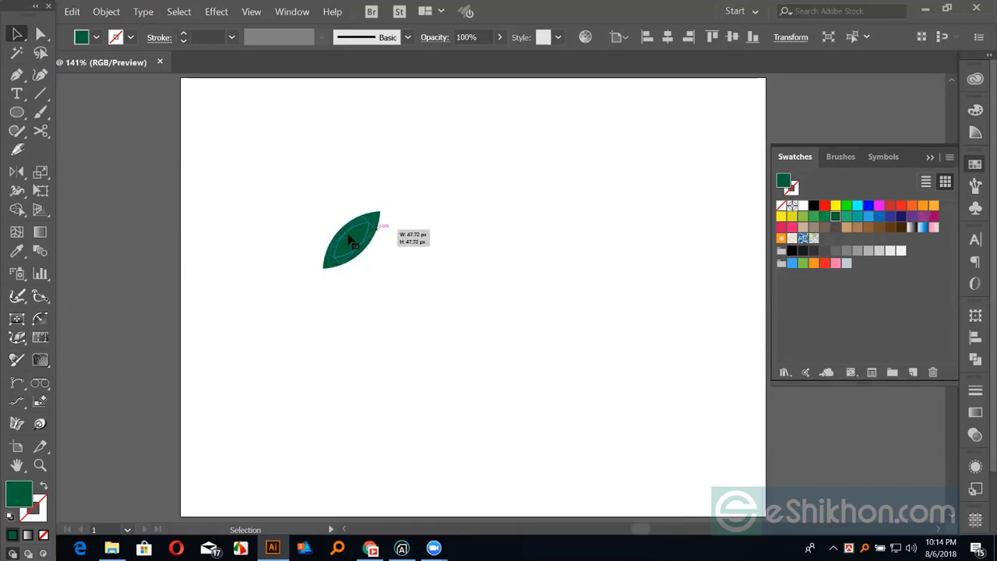
{"action": "left_click_drag", "start_coordinate": [348, 248], "coordinate": [351, 239]}
- Reflect a horizontal copy below the leaf's bottom tip, then Alt-drag the pair right
{"action": "key", "text": "o"}
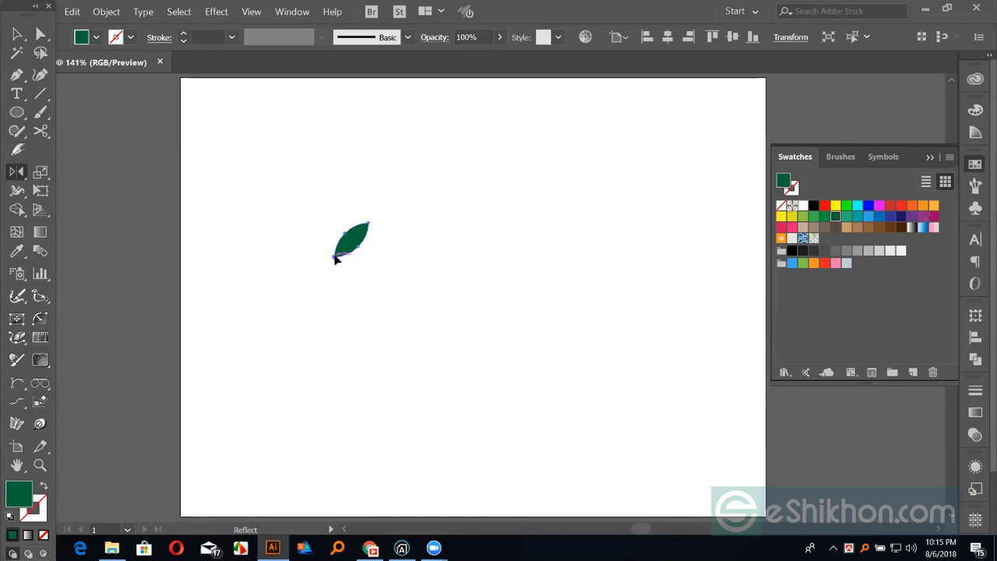
{"action": "left_click", "coordinate": [335, 256], "text": "alt"}
{"action": "left_click", "coordinate": [659, 155]}
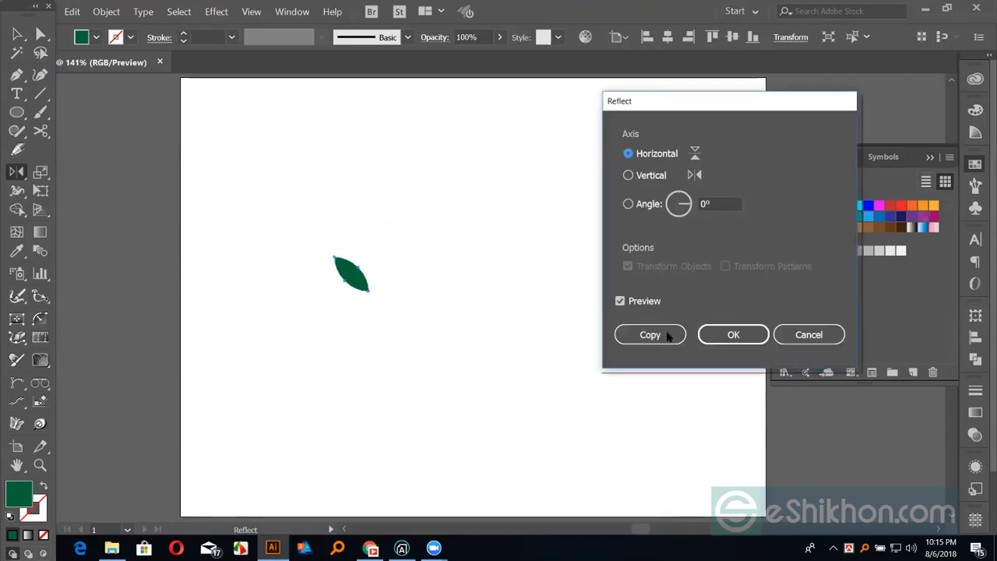
{"action": "left_click", "coordinate": [666, 334]}
{"action": "key", "text": "v"}
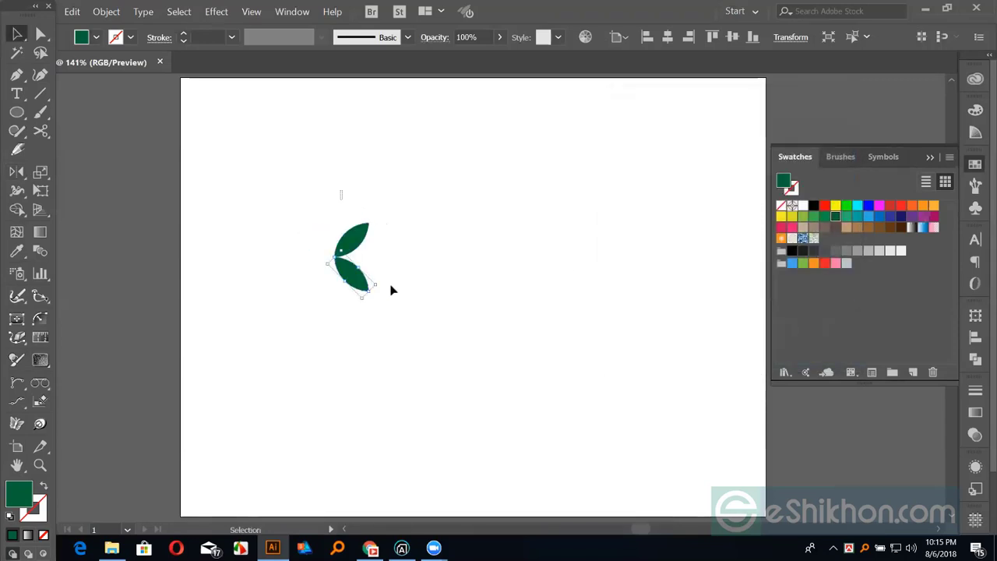
{"action": "left_click", "coordinate": [366, 279]}
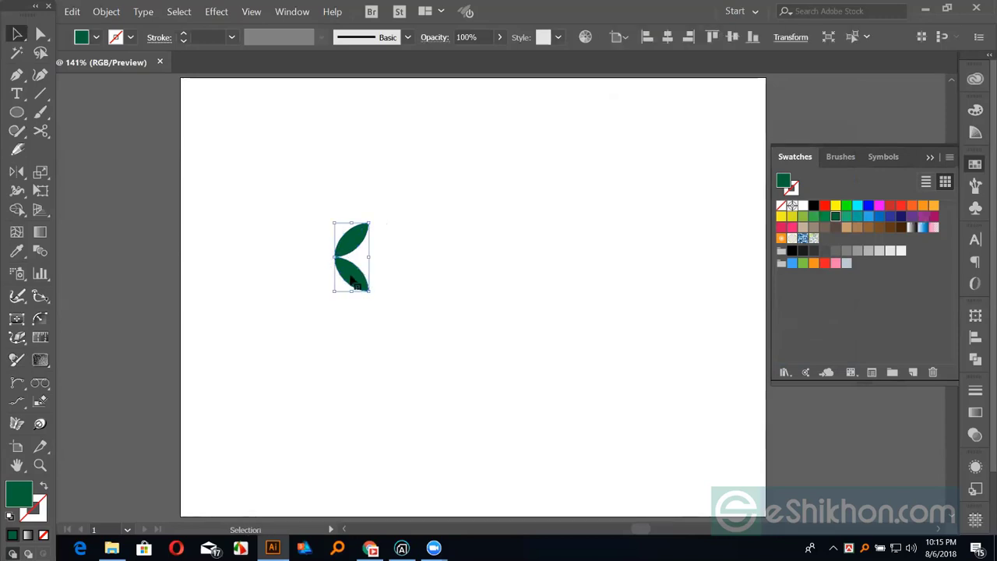
{"action": "left_click_drag", "start_coordinate": [364, 278], "coordinate": [598, 290], "text": "alt"}
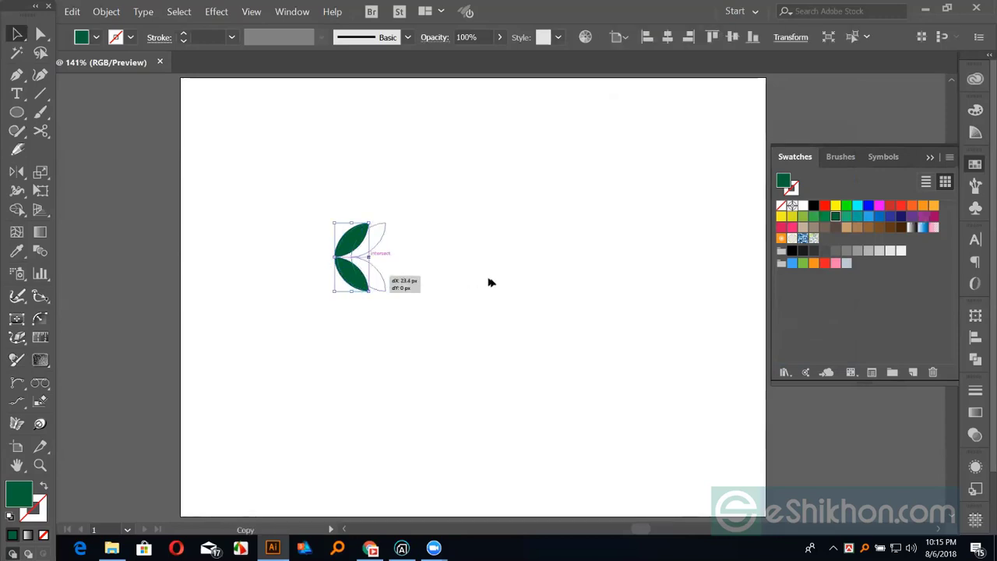
- Blend the left and right green leaf pairs into one row of leaves
{"action": "left_click", "coordinate": [39, 250]}
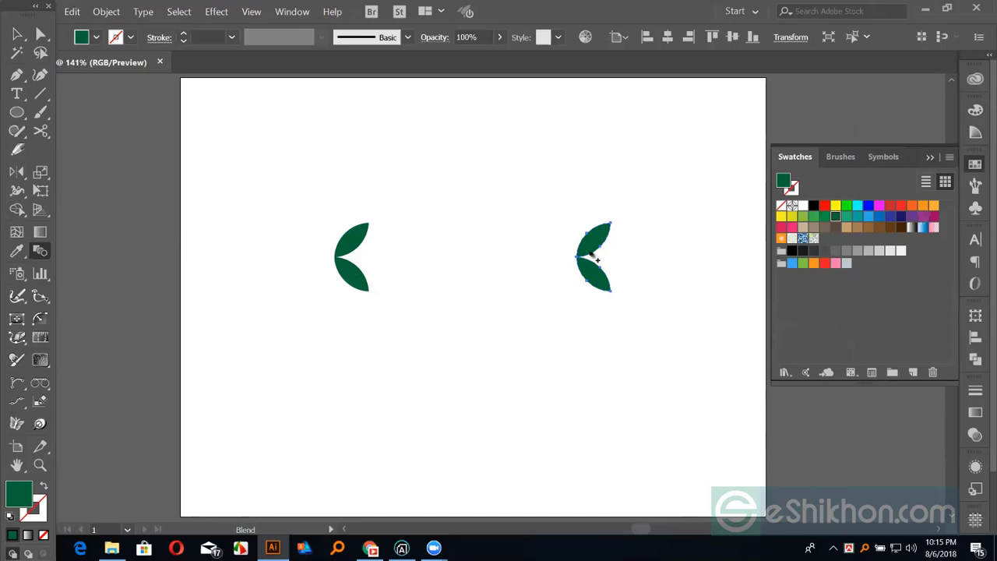
{"action": "left_click", "coordinate": [594, 269]}
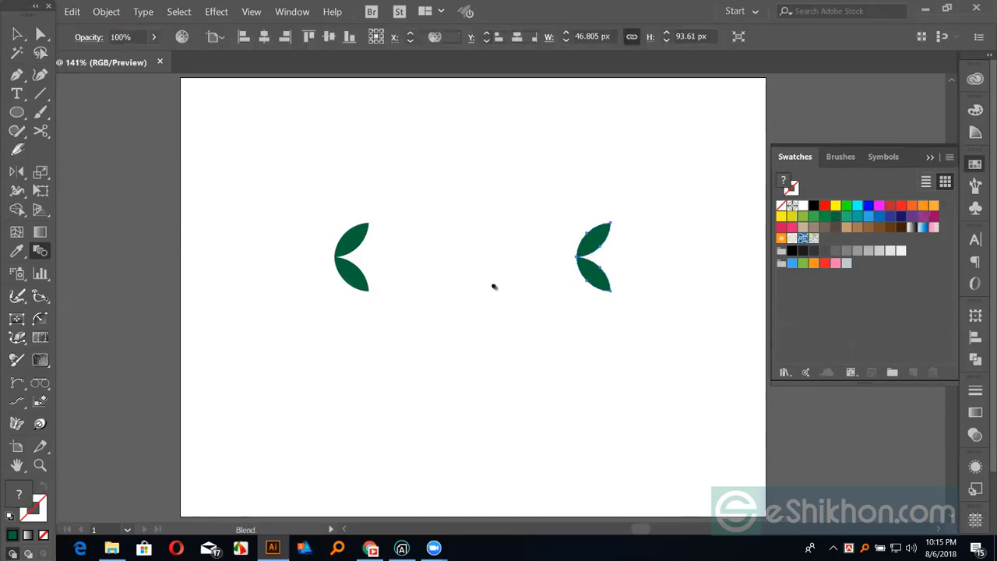
{"action": "key", "text": "ctrl+alt+b"}
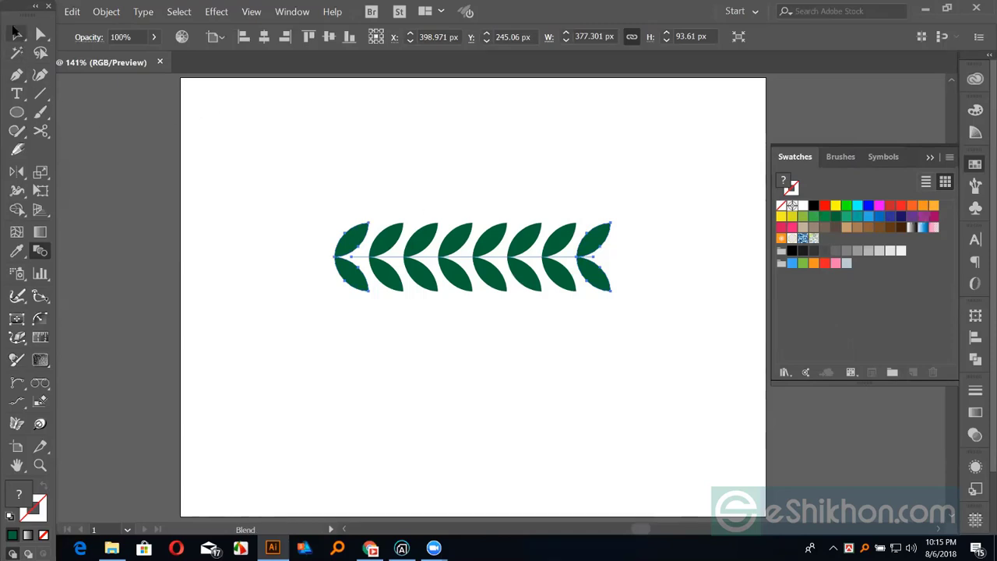
- Marquee-select the whole leaf row and delete it
{"action": "left_click", "coordinate": [17, 34]}
{"action": "left_click", "coordinate": [296, 194]}
{"action": "left_click_drag", "start_coordinate": [294, 182], "coordinate": [669, 353]}
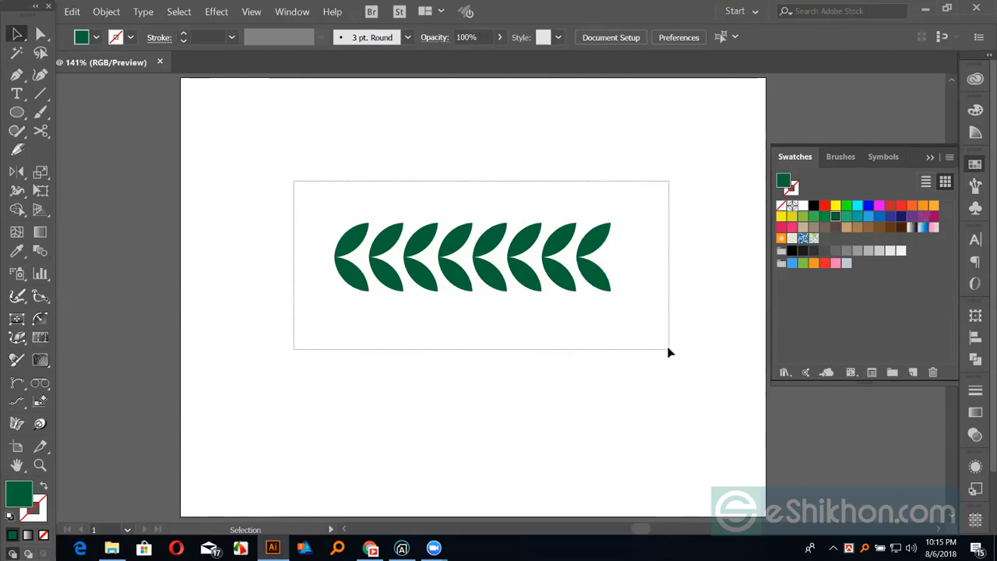
{"action": "key", "text": "Delete"}
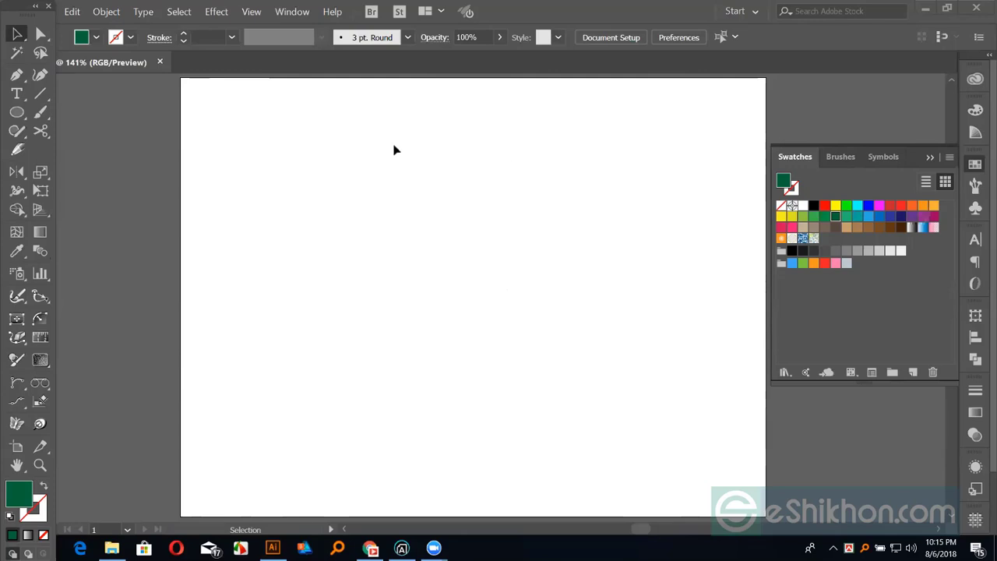
- Nudge the Tools panel down slightly and bring up the File menu
{"action": "left_click_drag", "start_coordinate": [35, 6], "coordinate": [42, 32]}
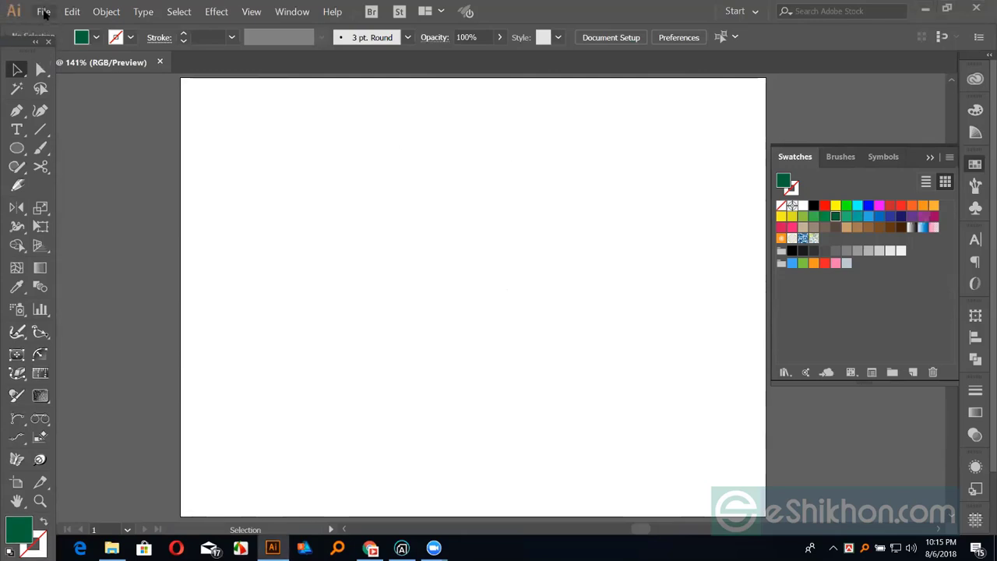
{"action": "left_click", "coordinate": [43, 11]}
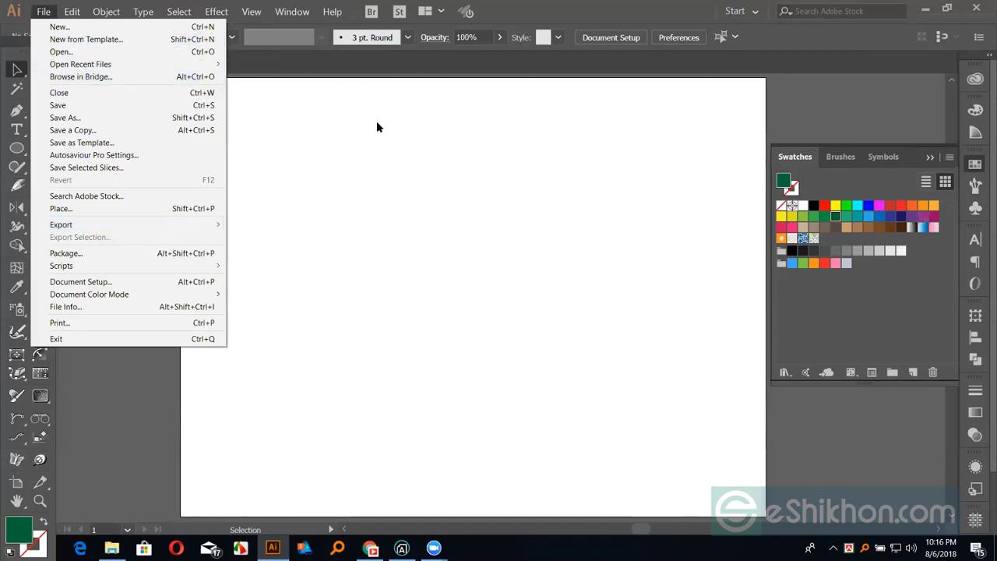
- Dismiss the File menu and Swatches panel, ending with the Selection tool active
{"action": "left_click", "coordinate": [318, 143]}
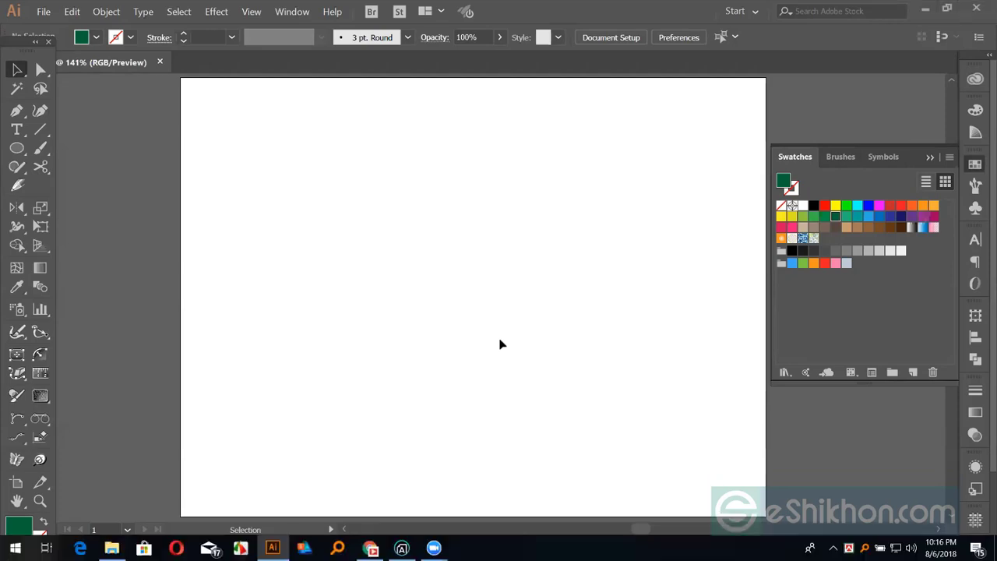
{"action": "key", "text": "m"}
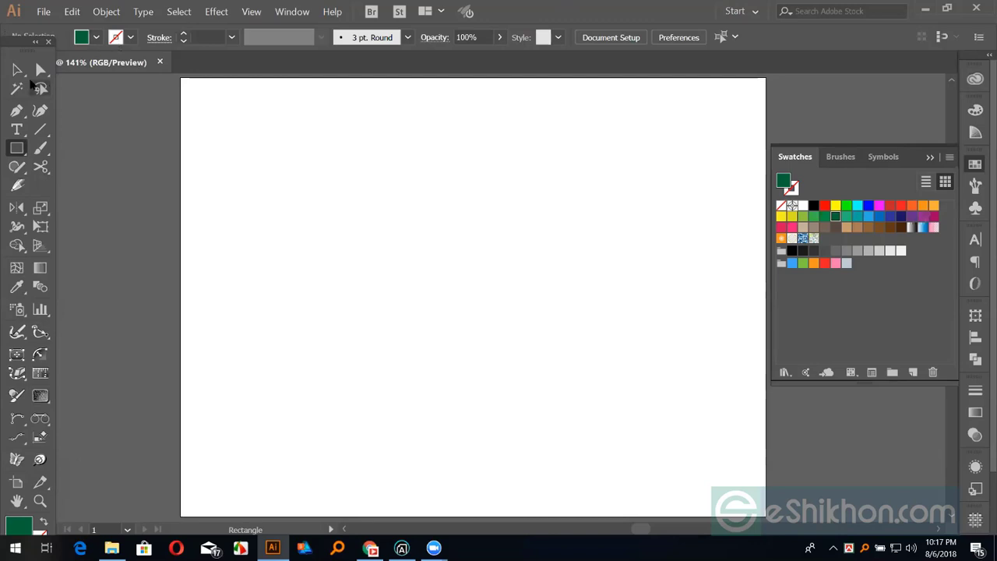
{"action": "left_click", "coordinate": [17, 69]}
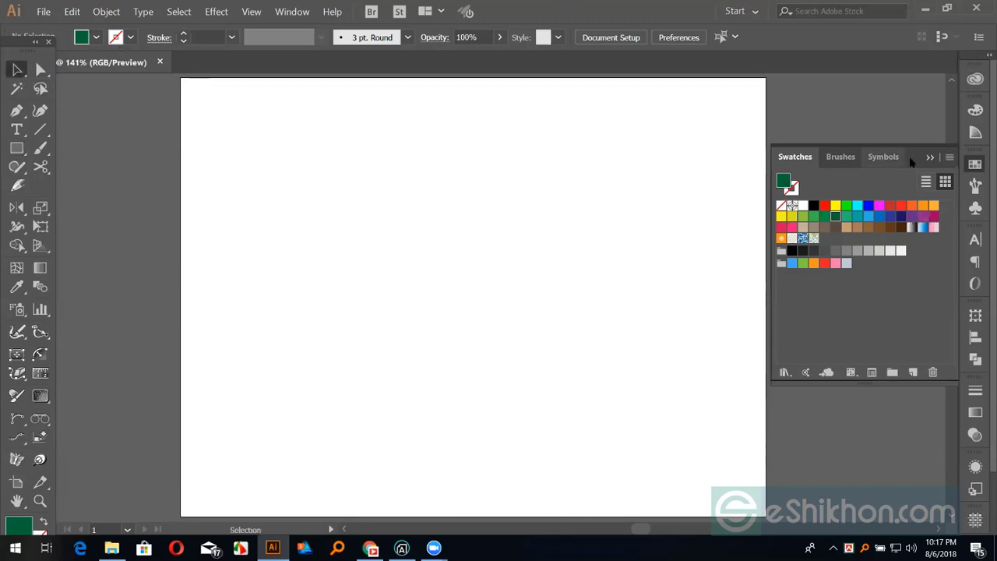
{"action": "left_click", "coordinate": [929, 158]}
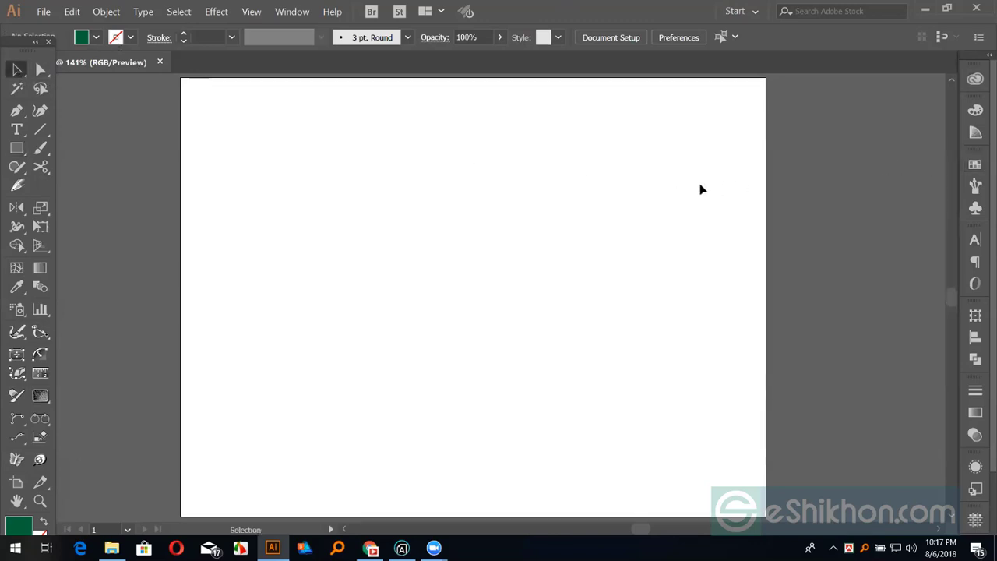
{"action": "key", "text": "a"}
{"action": "key", "text": "v"}
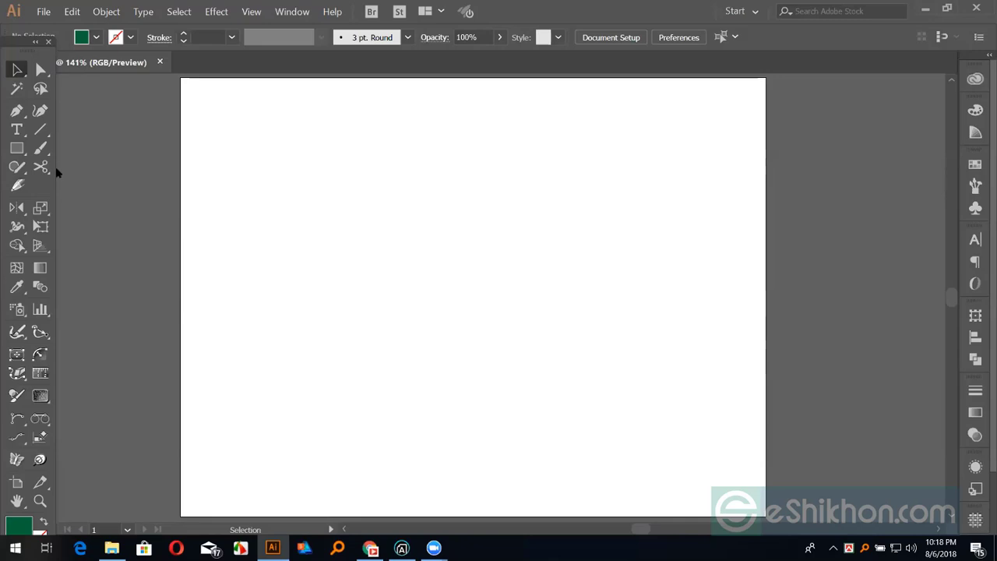
- Draw a tall dark green rectangle across the artboard
{"action": "left_click", "coordinate": [20, 148]}
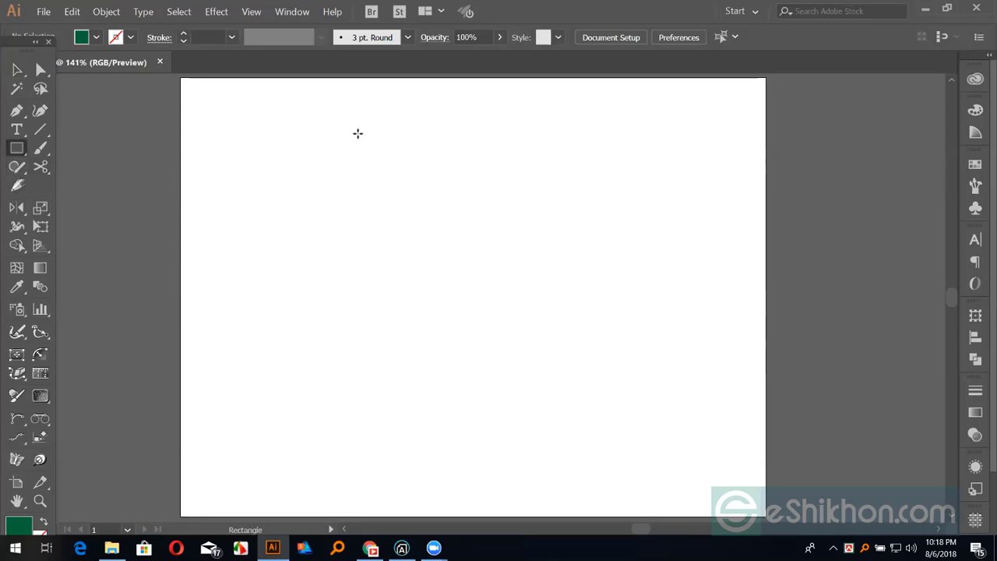
{"action": "mouse_move", "coordinate": [350, 112]}
{"action": "left_mouse_down"}
{"action": "mouse_move", "coordinate": [616, 467]}
{"action": "mouse_move", "coordinate": [638, 481]}
{"action": "left_mouse_up"}
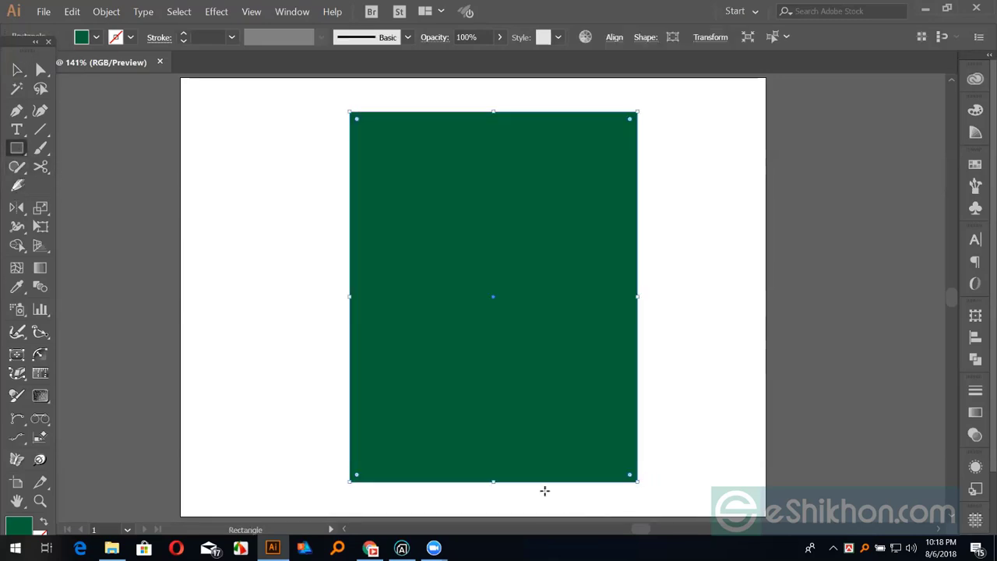
{"action": "left_click", "coordinate": [17, 70]}
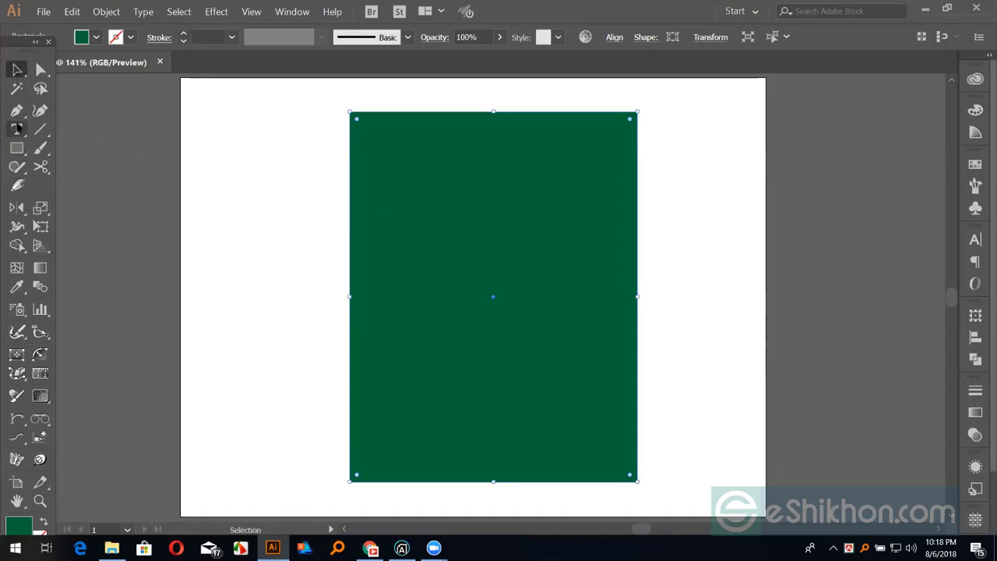
{"action": "left_click", "coordinate": [234, 175]}
- Place a Lorem ipsum text line near the top of the green rectangle
{"action": "left_click", "coordinate": [17, 129]}
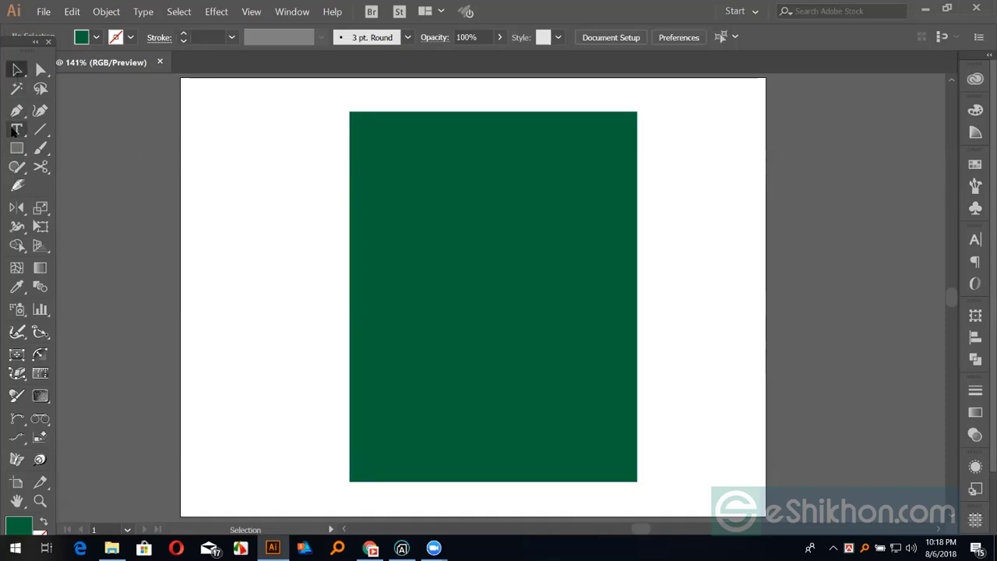
{"action": "left_click", "coordinate": [398, 173]}
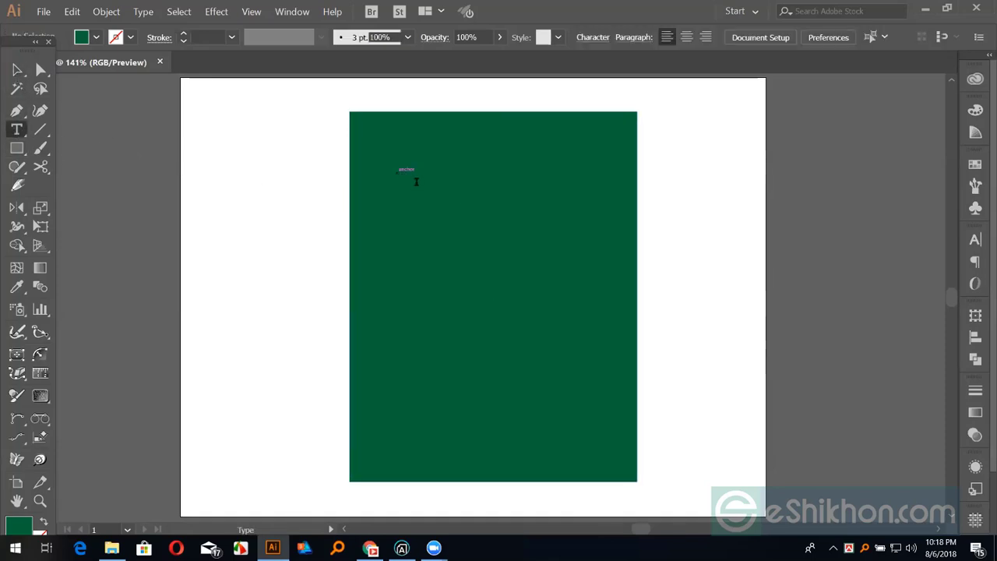
{"action": "left_click", "coordinate": [18, 70]}
{"action": "left_click", "coordinate": [240, 167]}
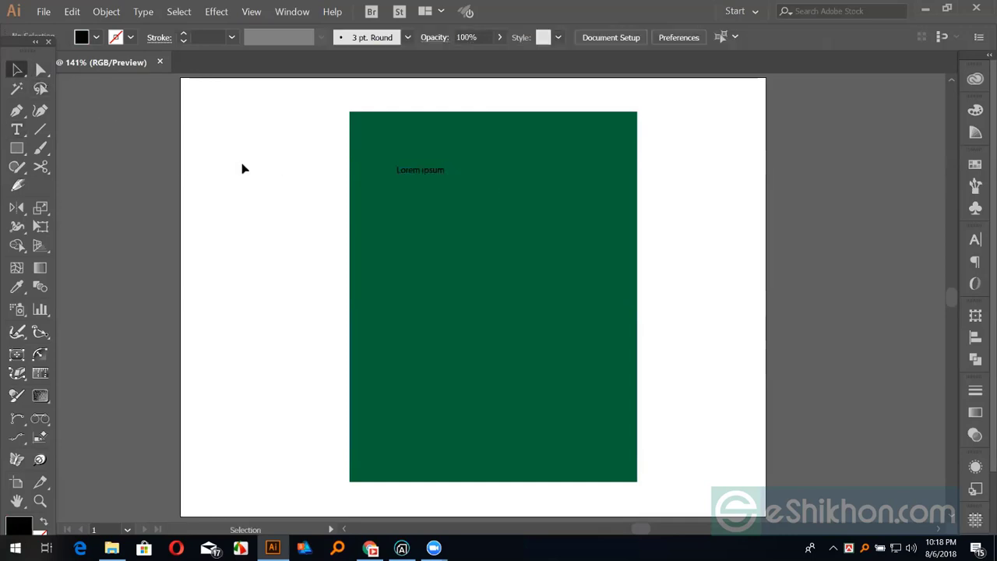
- Set the Lorem ipsum text fill to white (ffffff) in the Color panel
{"action": "left_click", "coordinate": [427, 172]}
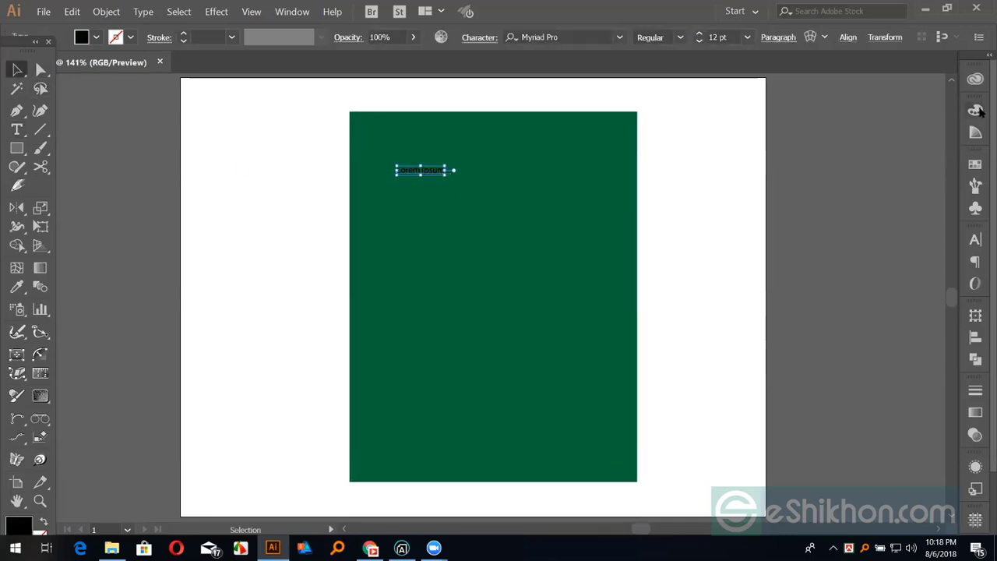
{"action": "left_click", "coordinate": [975, 110]}
{"action": "left_click", "coordinate": [796, 125]}
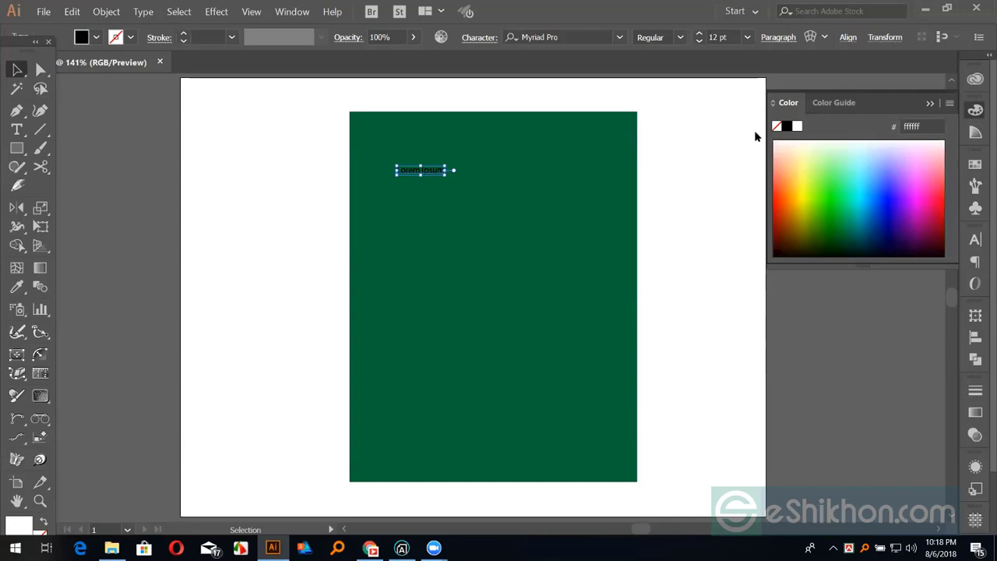
{"action": "left_click", "coordinate": [692, 148]}
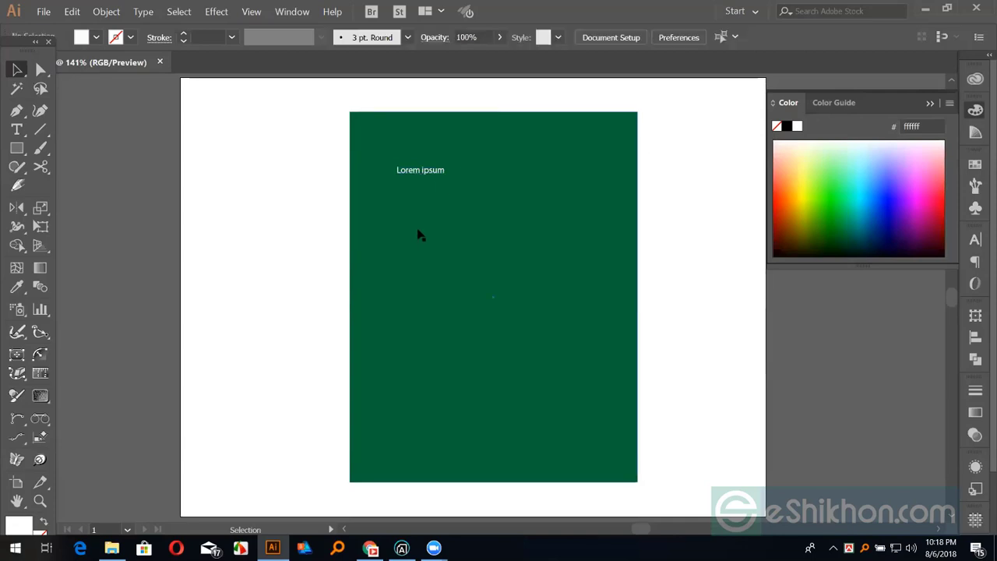
{"action": "left_click", "coordinate": [419, 170]}
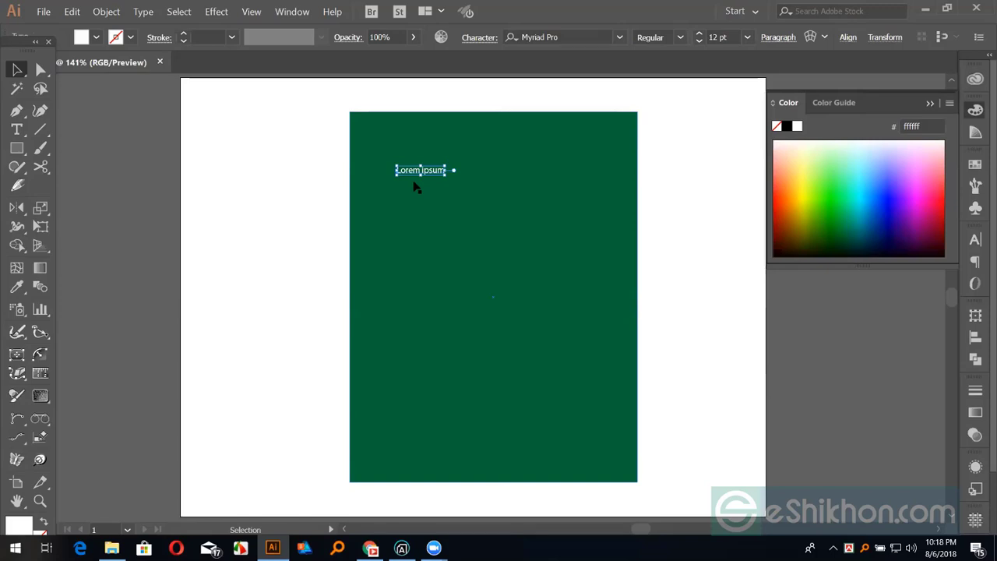
- Marquee-select the green rectangle with its white text and delete both
{"action": "left_click_drag", "start_coordinate": [314, 148], "coordinate": [472, 223]}
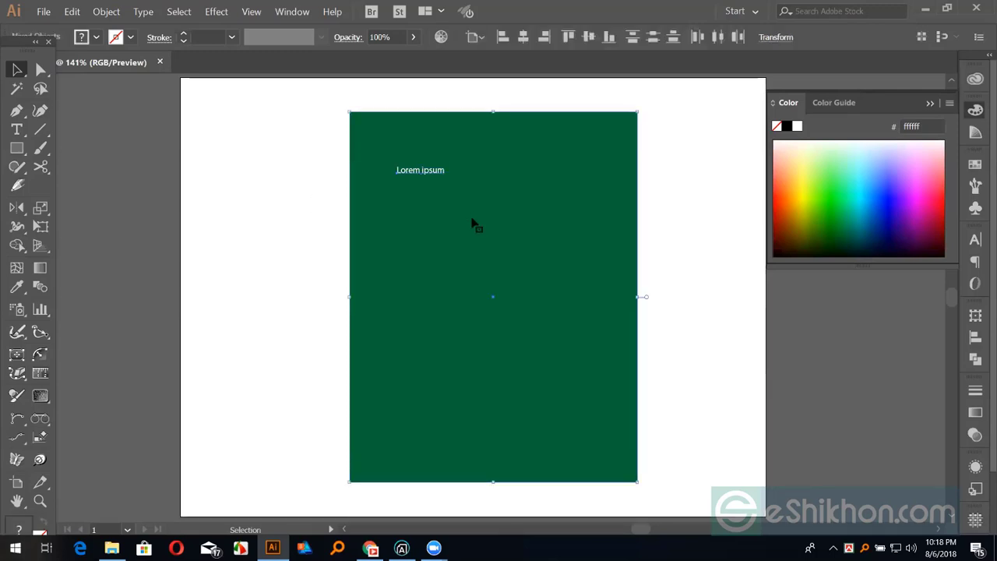
{"action": "key", "text": "Delete"}
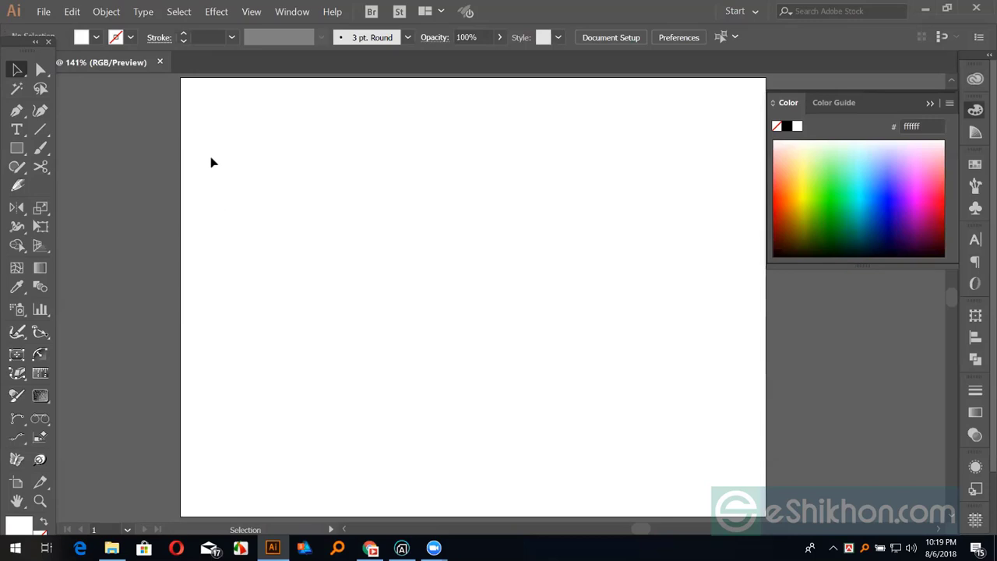
- Shift the Tools panel slightly and collapse the Color panel flyout
{"action": "left_click_drag", "start_coordinate": [17, 47], "coordinate": [21, 40]}
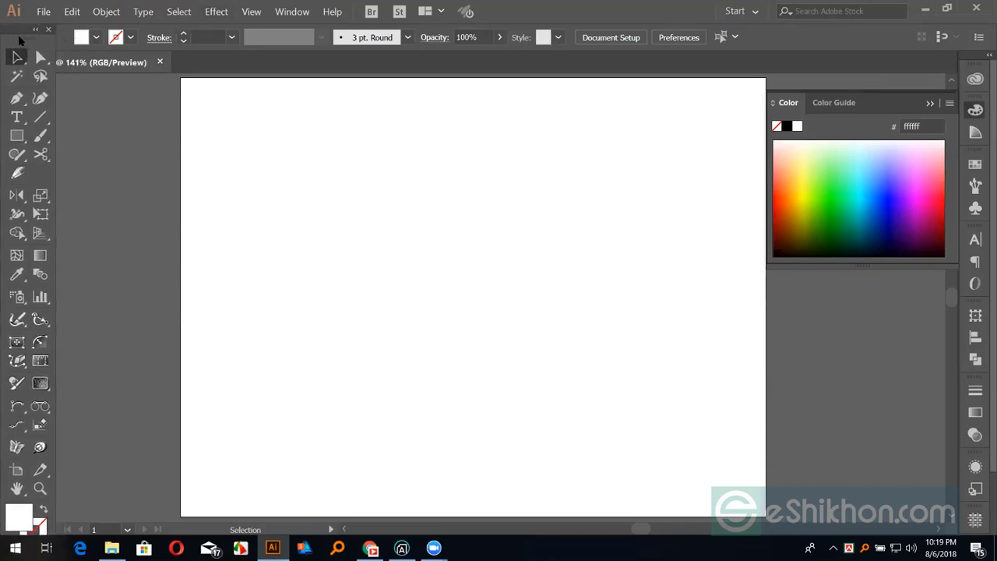
{"action": "left_click", "coordinate": [931, 103]}
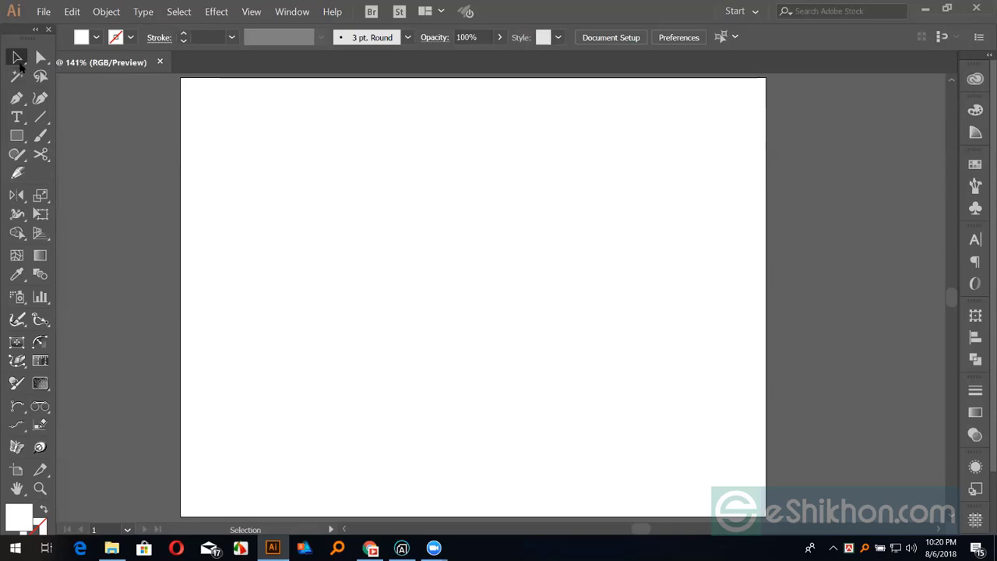
- Draw a small square and fill it red from the Swatches
{"action": "left_click", "coordinate": [16, 135]}
{"action": "left_click_drag", "start_coordinate": [353, 228], "coordinate": [385, 293]}
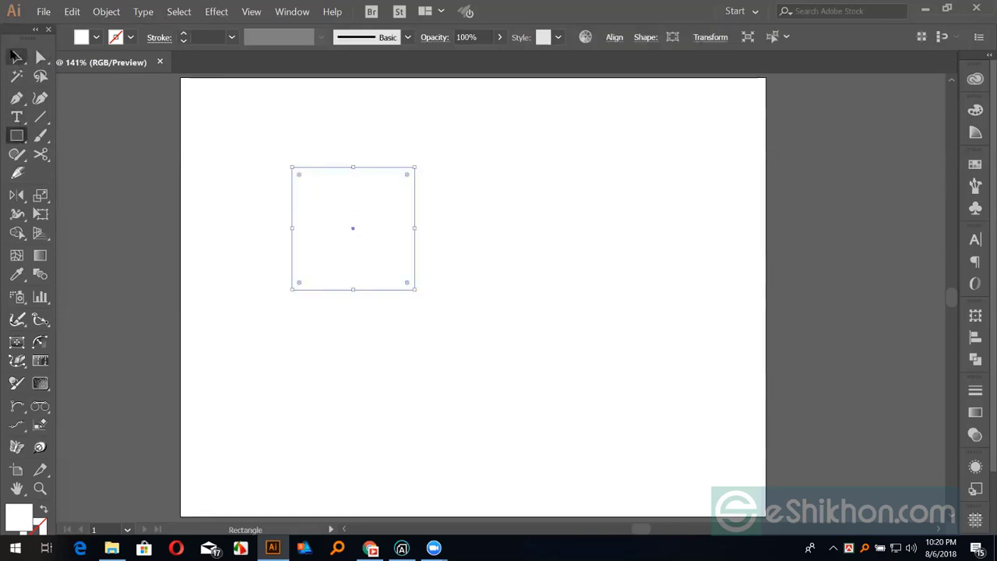
{"action": "left_click", "coordinate": [16, 57]}
{"action": "left_click", "coordinate": [976, 165]}
{"action": "left_click", "coordinate": [825, 205]}
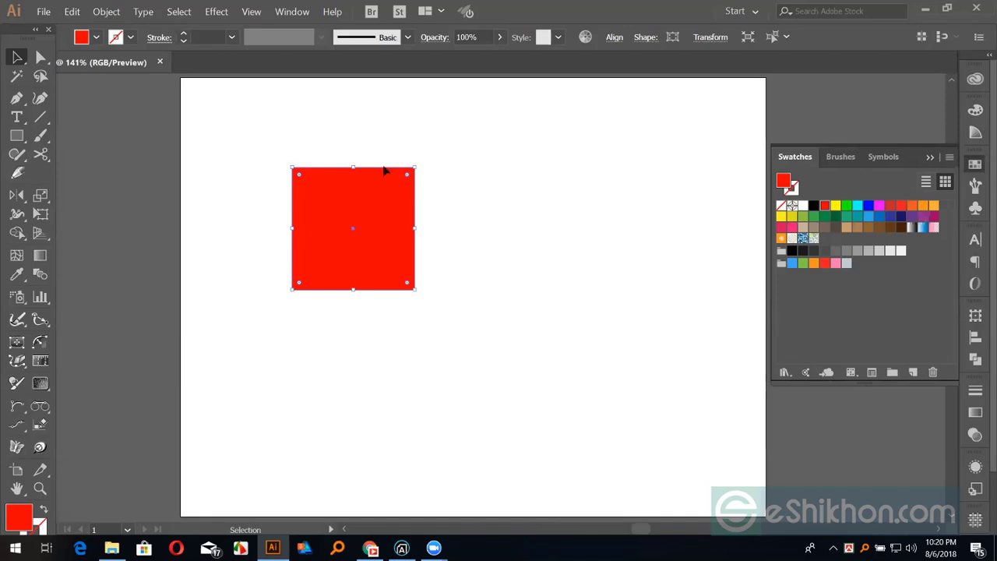
- Bring up the Move dialog for the square, cancel it, then delete the square
{"action": "double_click", "coordinate": [17, 58]}
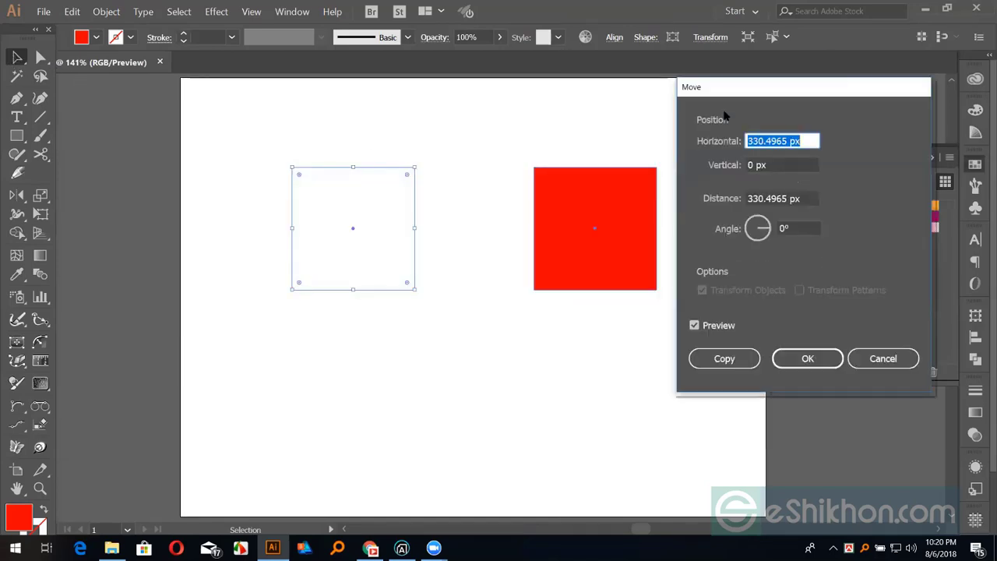
{"action": "key", "text": "Tab"}
{"action": "key", "text": "Tab"}
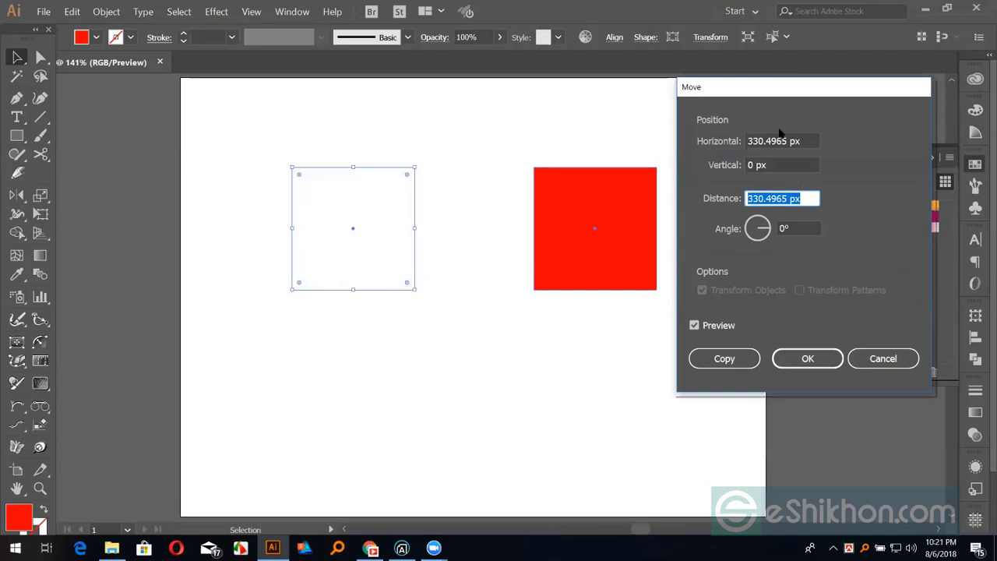
{"action": "left_click", "coordinate": [883, 362]}
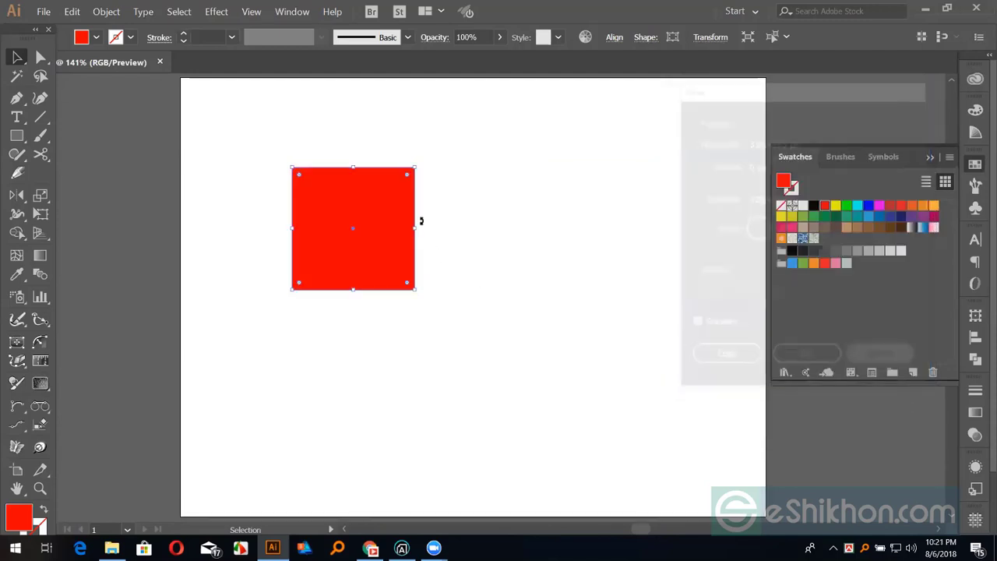
{"action": "key", "text": "Delete"}
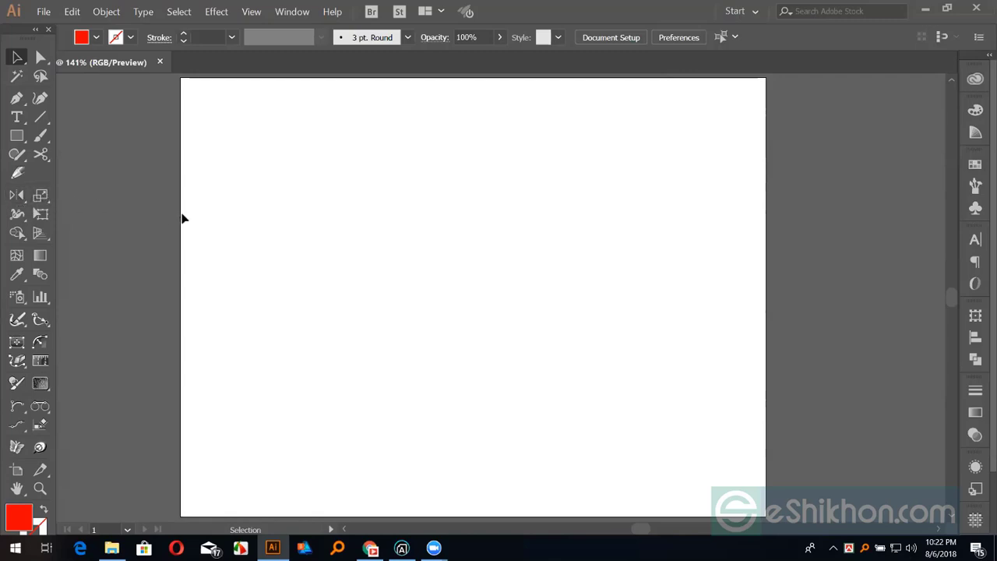
- Float the line tools as a panel, draw a line, then a red ~97.87 px square
{"action": "left_click", "coordinate": [41, 117]}
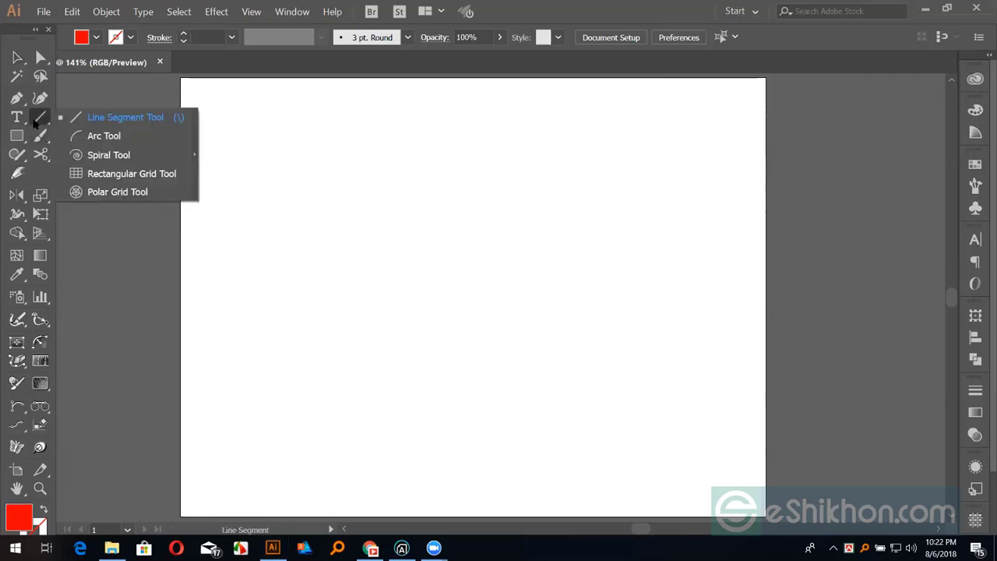
{"action": "left_click", "coordinate": [194, 169]}
{"action": "left_click_drag", "start_coordinate": [96, 137], "coordinate": [220, 155]}
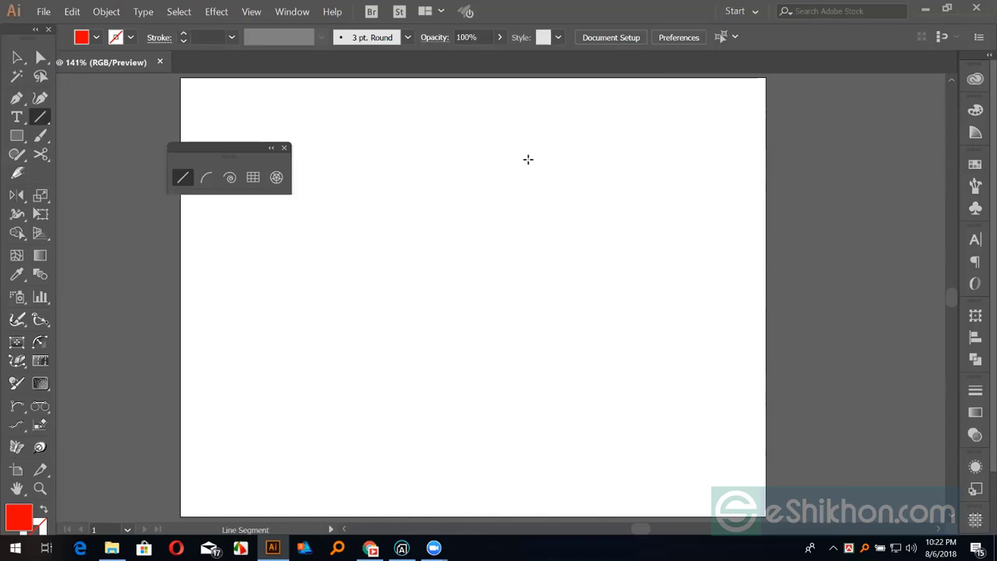
{"action": "left_click_drag", "start_coordinate": [473, 297], "coordinate": [516, 297]}
{"action": "left_click", "coordinate": [17, 136]}
{"action": "left_click_drag", "start_coordinate": [368, 291], "coordinate": [377, 326]}
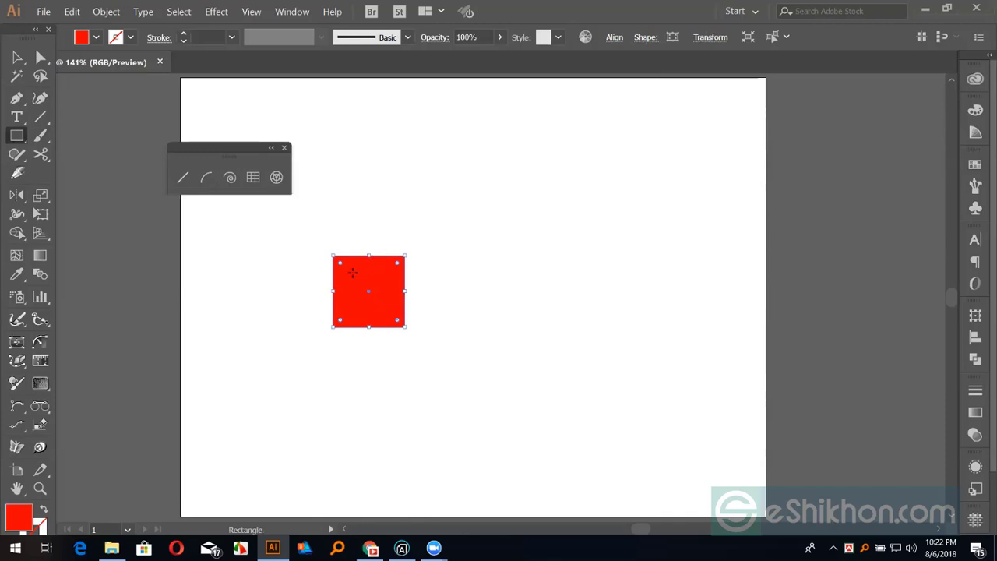
- Draw a small black-filled square inside the red square's top-left corner
{"action": "left_click_drag", "start_coordinate": [352, 276], "coordinate": [364, 289]}
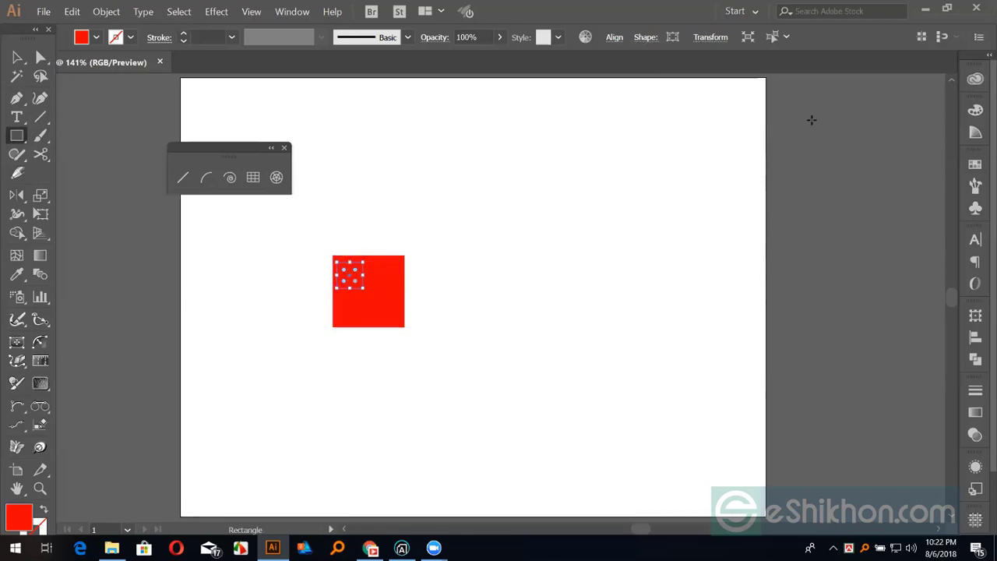
{"action": "left_click", "coordinate": [975, 164]}
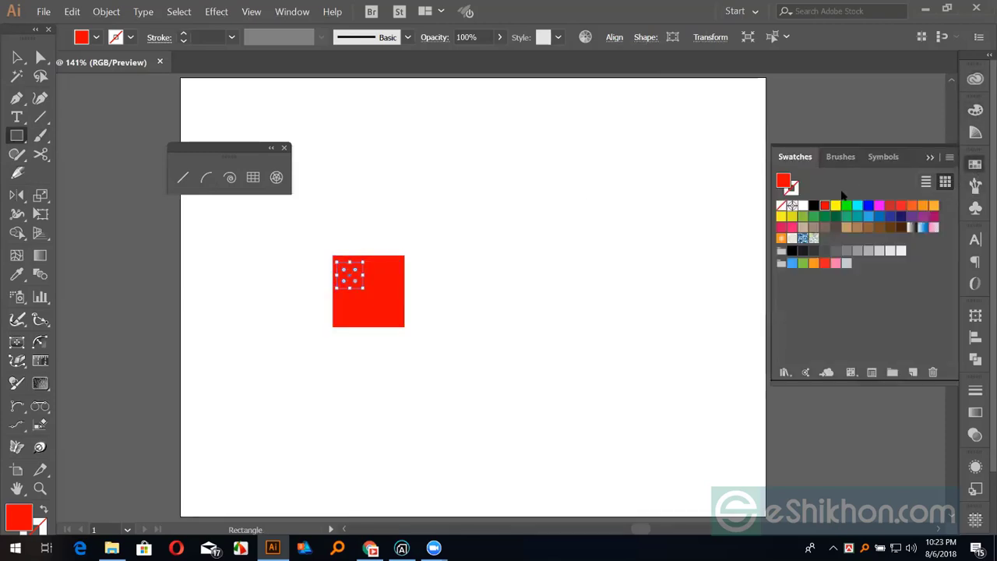
{"action": "left_click", "coordinate": [813, 206]}
- Select both squares together and zoom in closer on them
{"action": "key", "text": "v"}
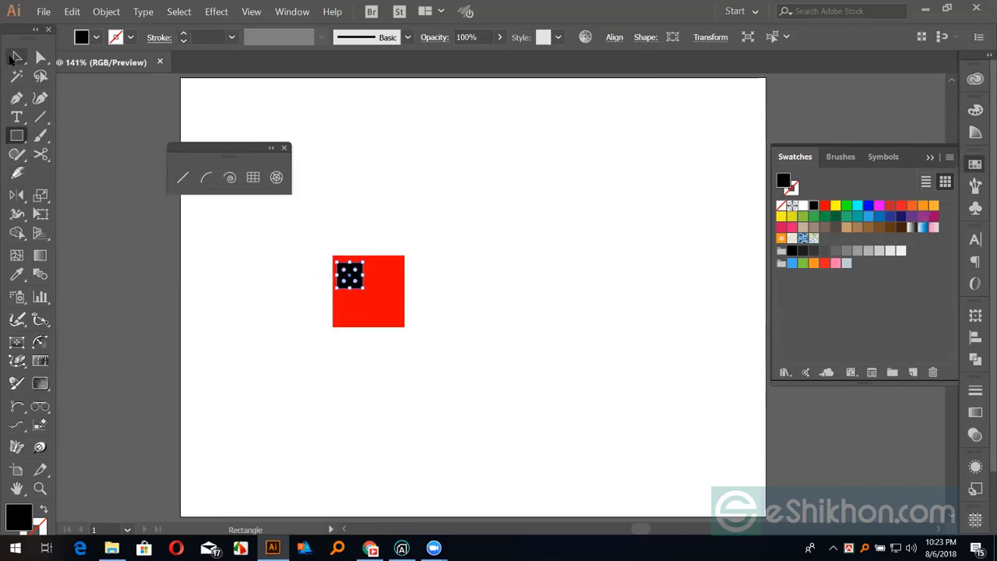
{"action": "left_click_drag", "start_coordinate": [279, 246], "coordinate": [371, 290]}
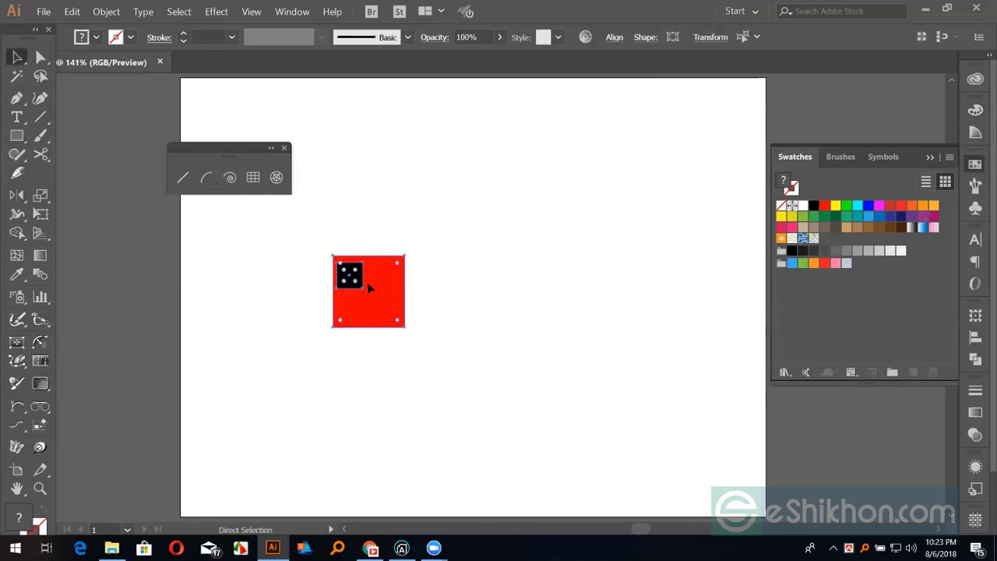
{"action": "left_click", "coordinate": [466, 312]}
{"action": "left_click", "coordinate": [390, 289]}
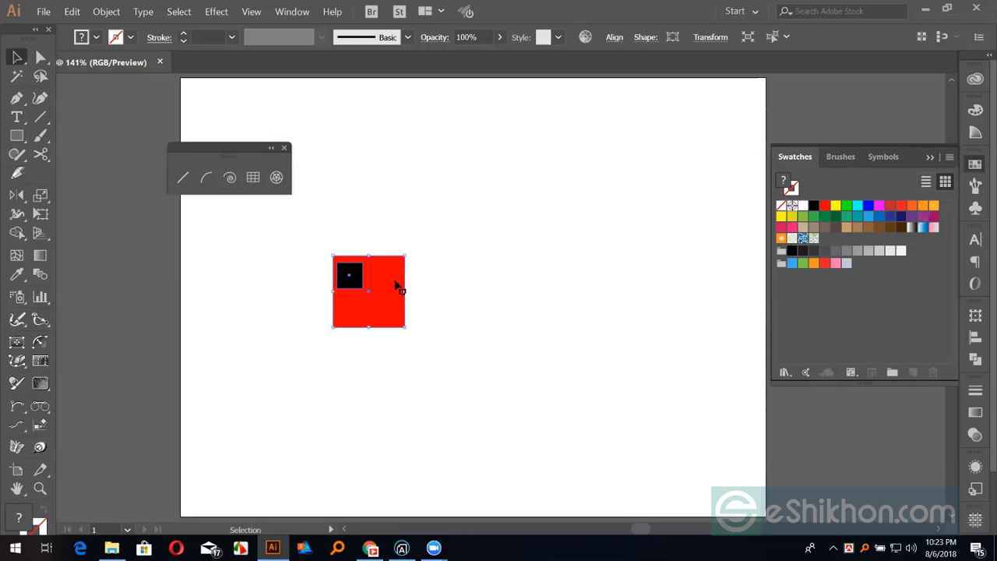
{"action": "scroll", "coordinate": [396, 285], "scroll_direction": "up", "scroll_amount": 1}
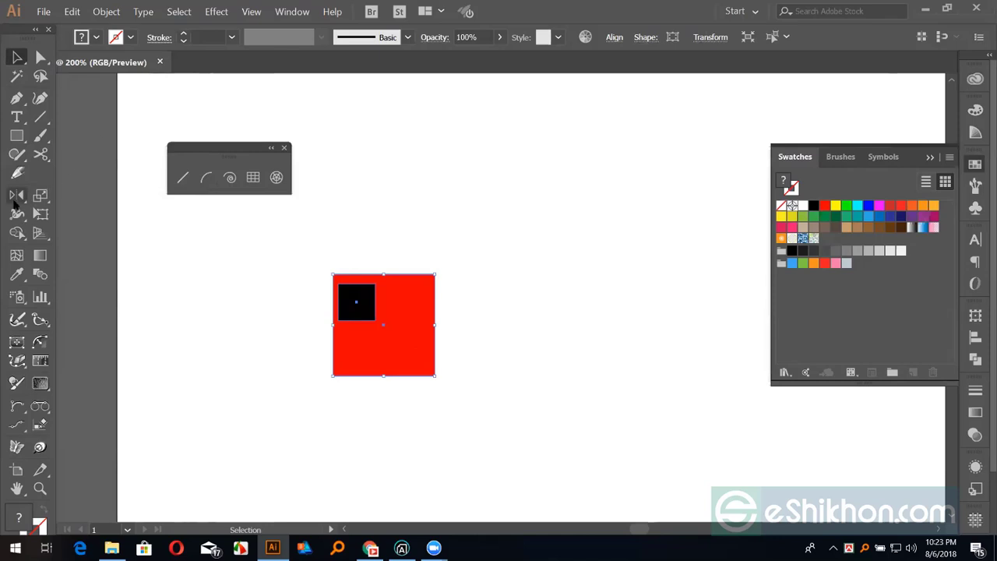
{"action": "left_click", "coordinate": [17, 197]}
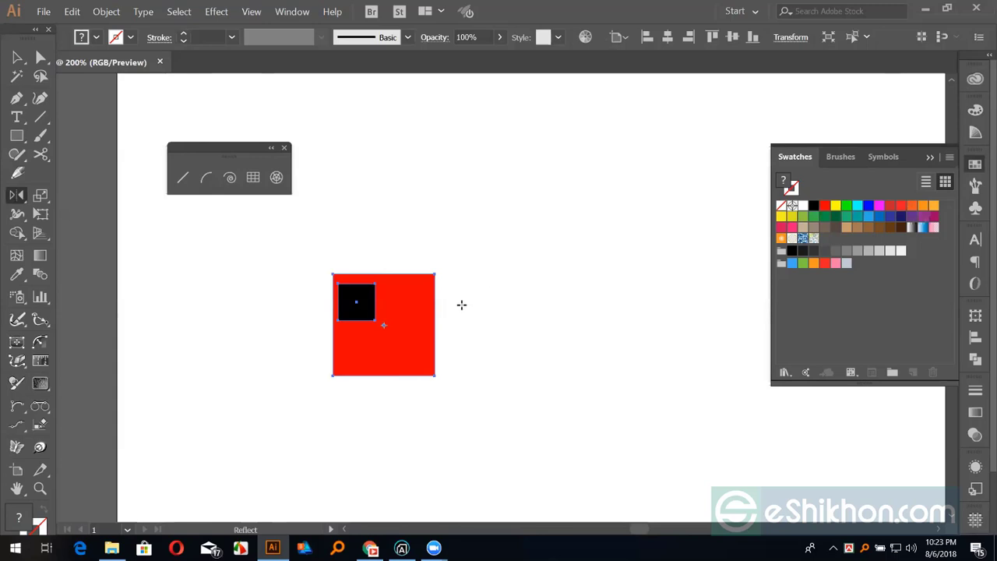
{"action": "key", "text": "v"}
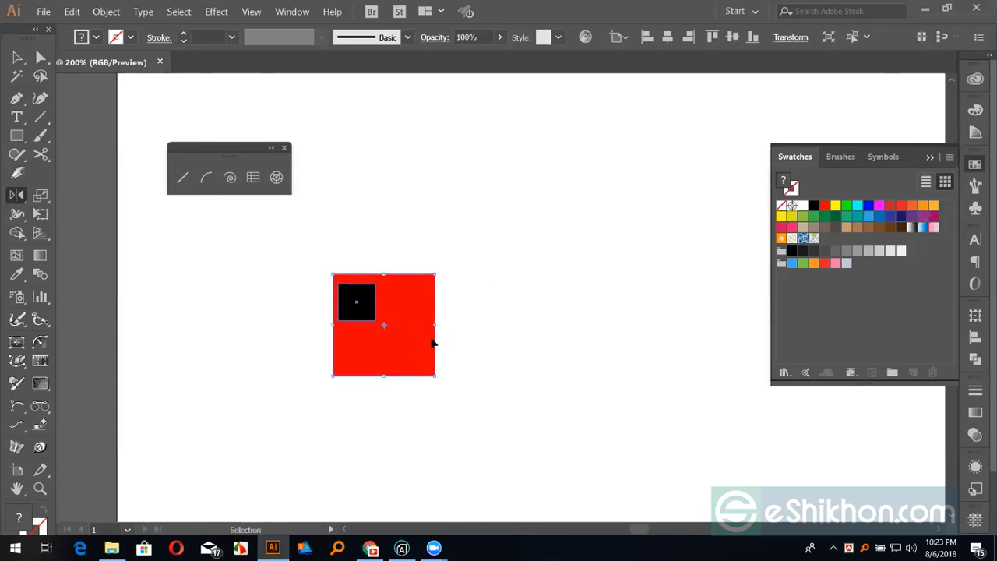
{"action": "key", "text": "ctrl+equal"}
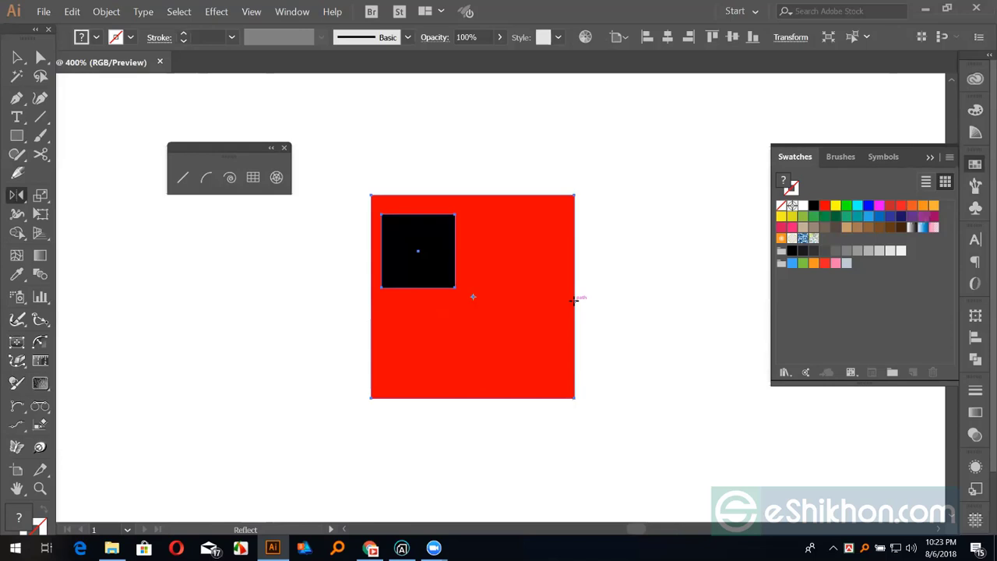
- Bring up Reflect options for both squares, move the dialog aside, and toggle the flip preview
{"action": "left_click", "coordinate": [574, 300], "text": "alt"}
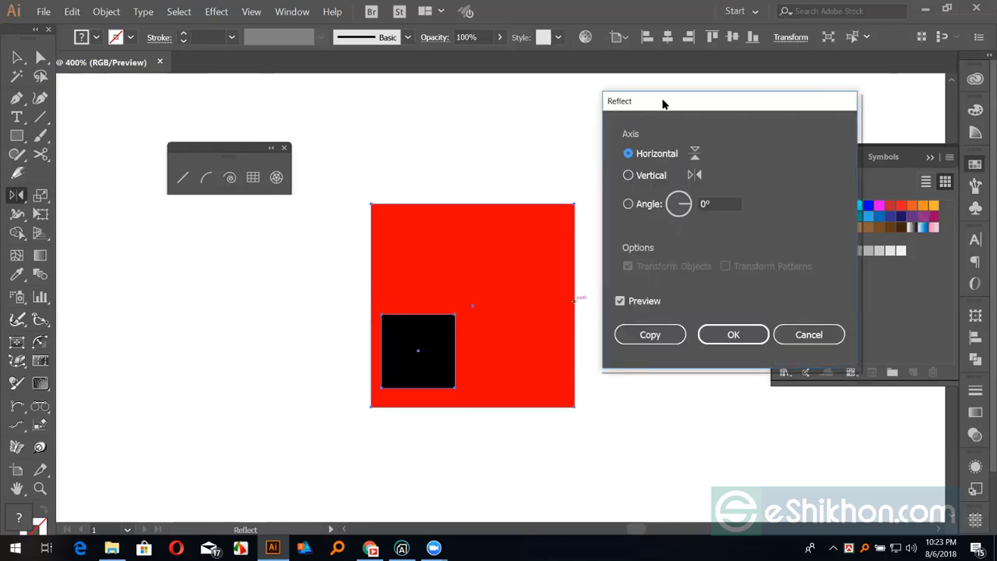
{"action": "left_click_drag", "start_coordinate": [661, 101], "coordinate": [805, 89]}
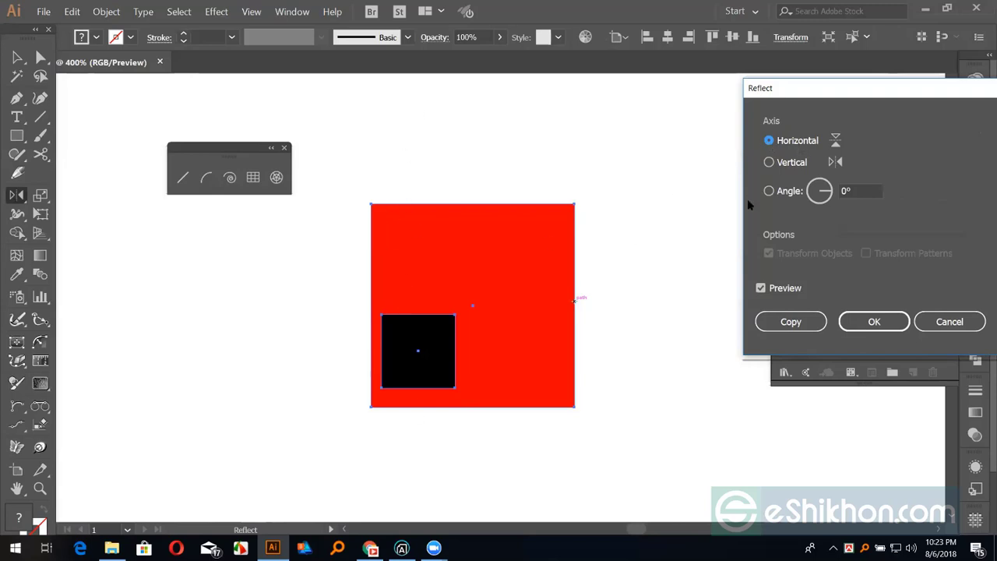
{"action": "left_click", "coordinate": [761, 288]}
{"action": "left_click", "coordinate": [761, 288]}
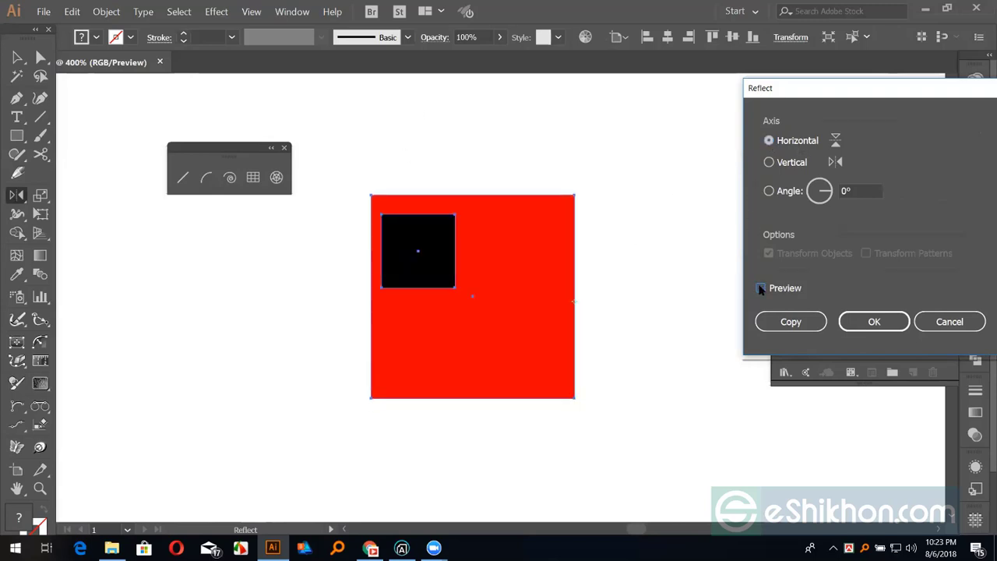
{"action": "left_click", "coordinate": [762, 288]}
- Preview a vertical-axis reflection in the Reflect dialog, then cancel it
{"action": "left_click", "coordinate": [769, 162]}
{"action": "left_click", "coordinate": [761, 288]}
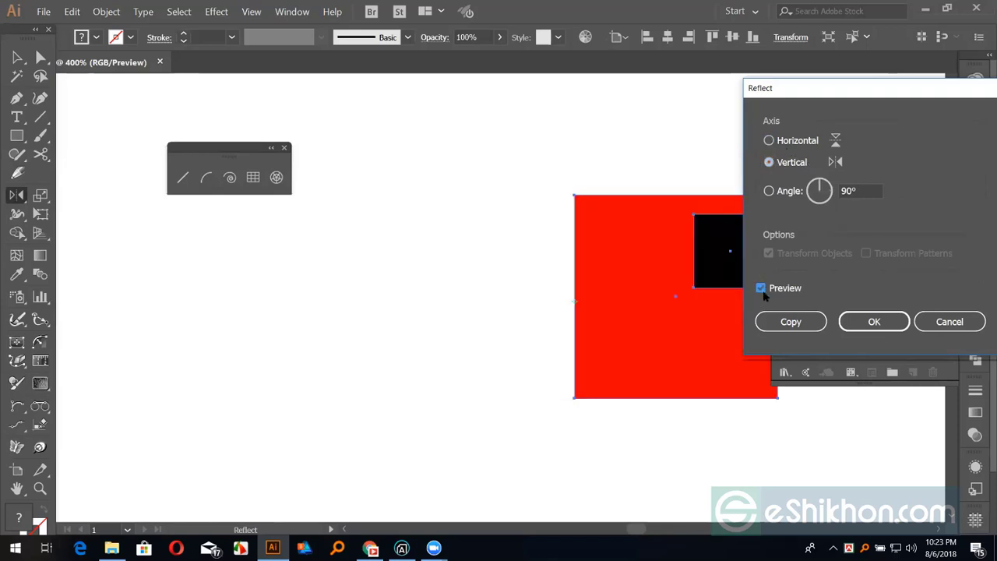
{"action": "left_click", "coordinate": [761, 288]}
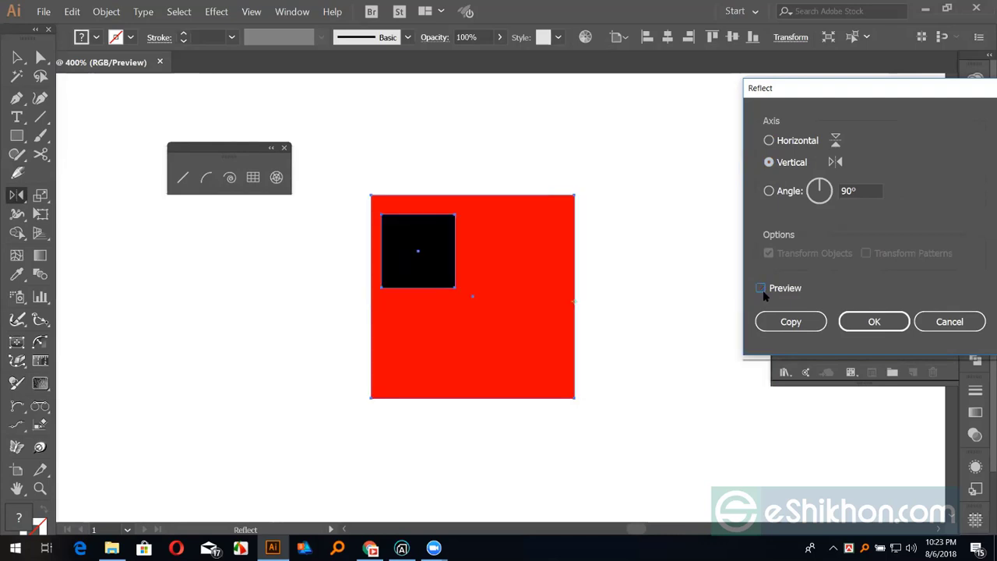
{"action": "left_click", "coordinate": [761, 288]}
{"action": "left_click", "coordinate": [761, 288]}
{"action": "left_click", "coordinate": [761, 289]}
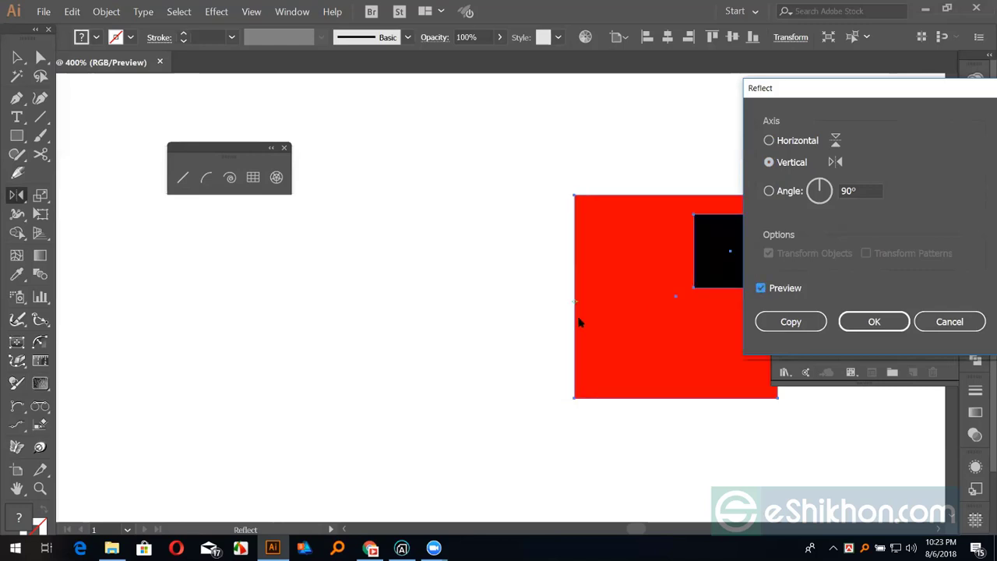
{"action": "left_click", "coordinate": [761, 289]}
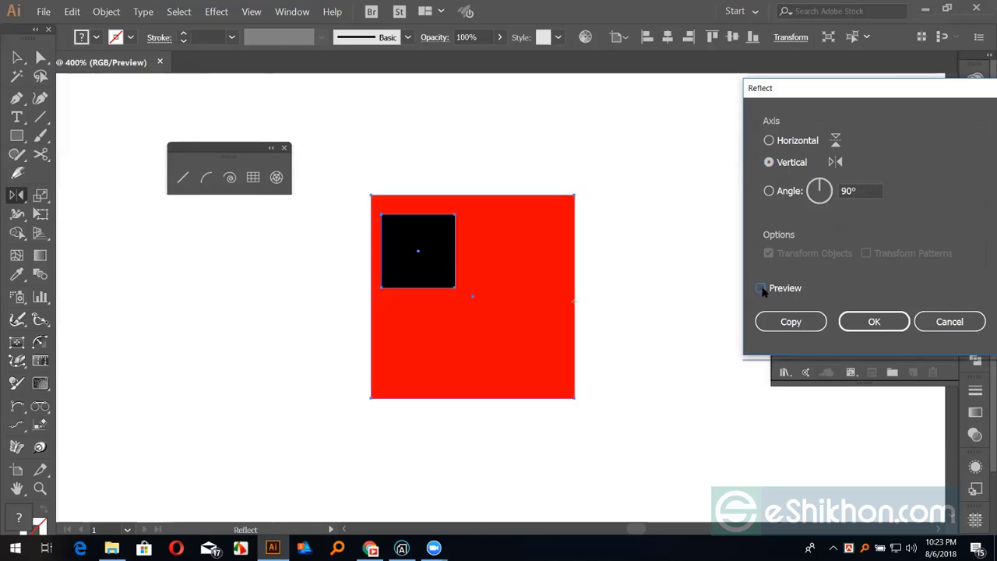
{"action": "left_click", "coordinate": [873, 321]}
- Mirror the squares across the red square's right edge and show rulers
{"action": "left_click_drag", "start_coordinate": [577, 313], "coordinate": [589, 307]}
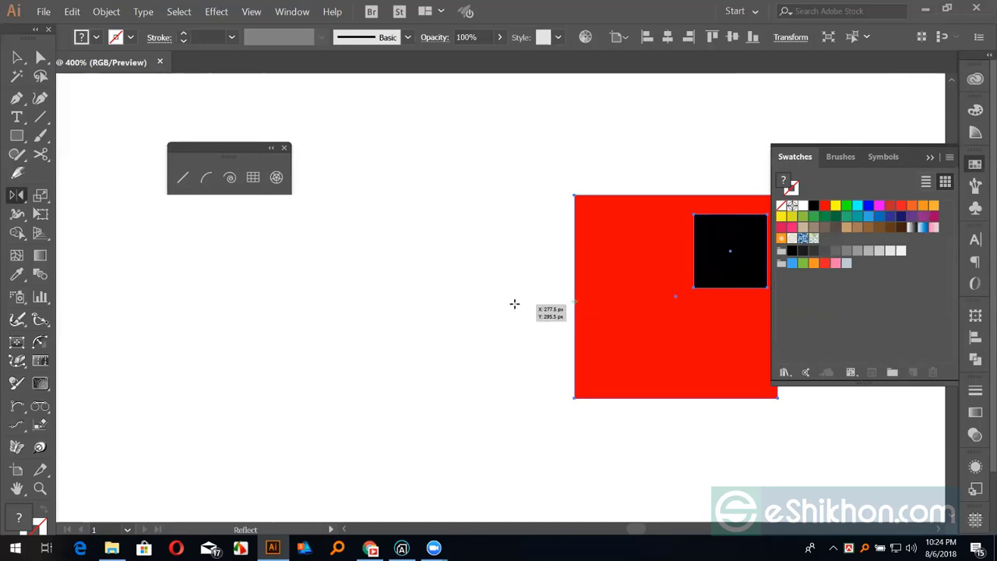
{"action": "key", "text": "v"}
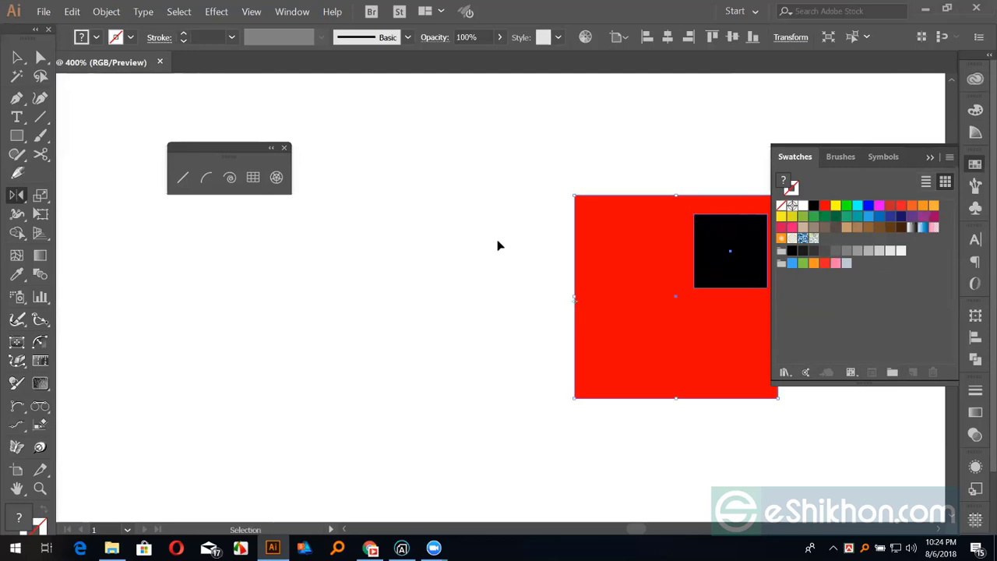
{"action": "key", "text": "ctrl+r"}
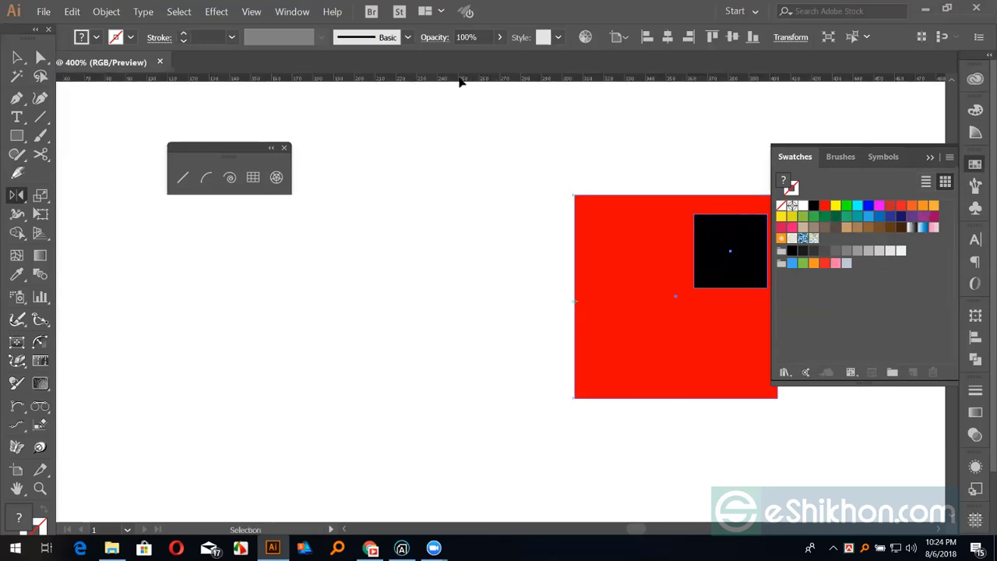
- Pull a vertical guide beside the red square and lock the guides
{"action": "mouse_move", "coordinate": [460, 81]}
{"action": "left_mouse_down"}
{"action": "mouse_move", "coordinate": [462, 195]}
{"action": "mouse_move", "coordinate": [543, 312]}
{"action": "left_mouse_up"}
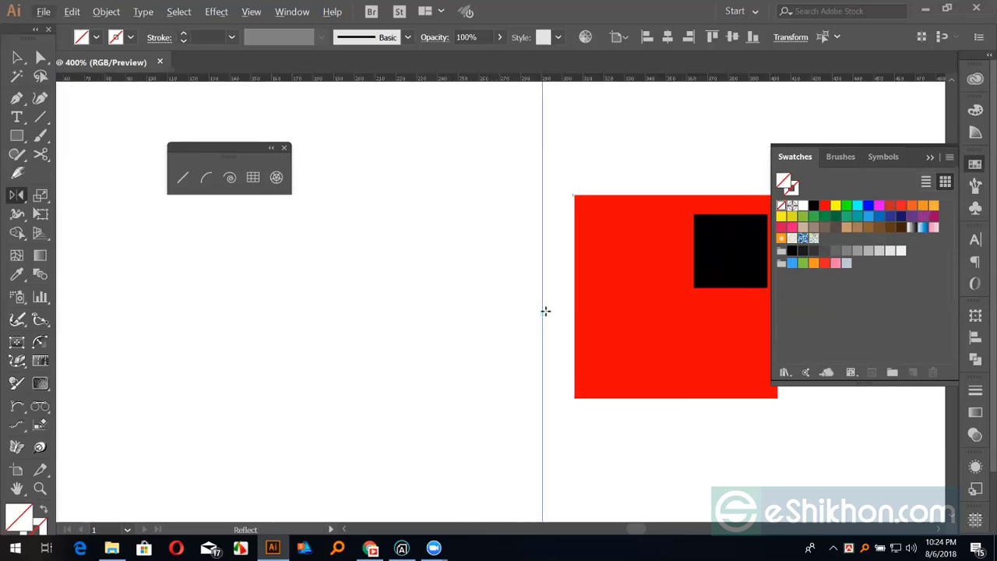
{"action": "key", "text": "alt+v"}
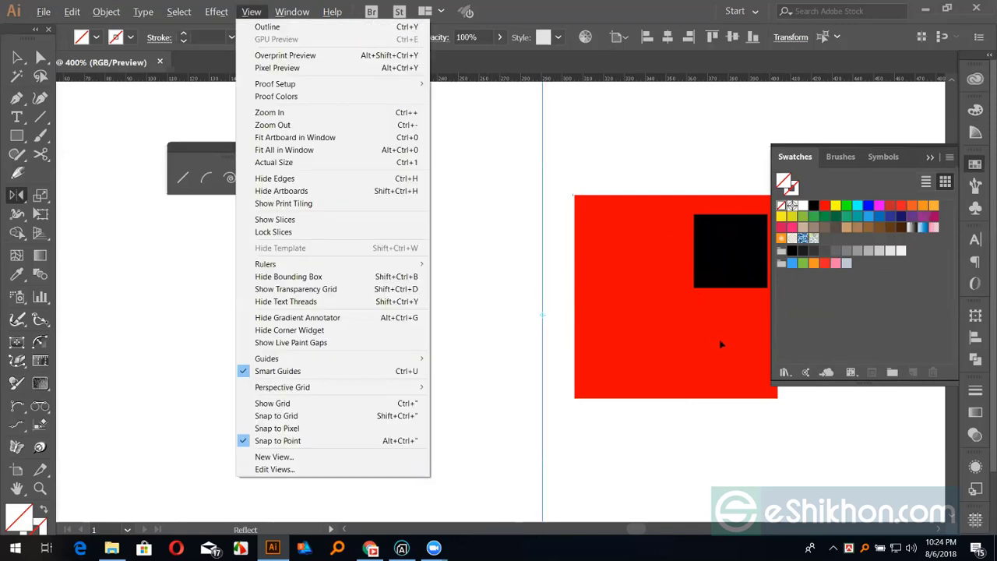
{"action": "key", "text": "Escape"}
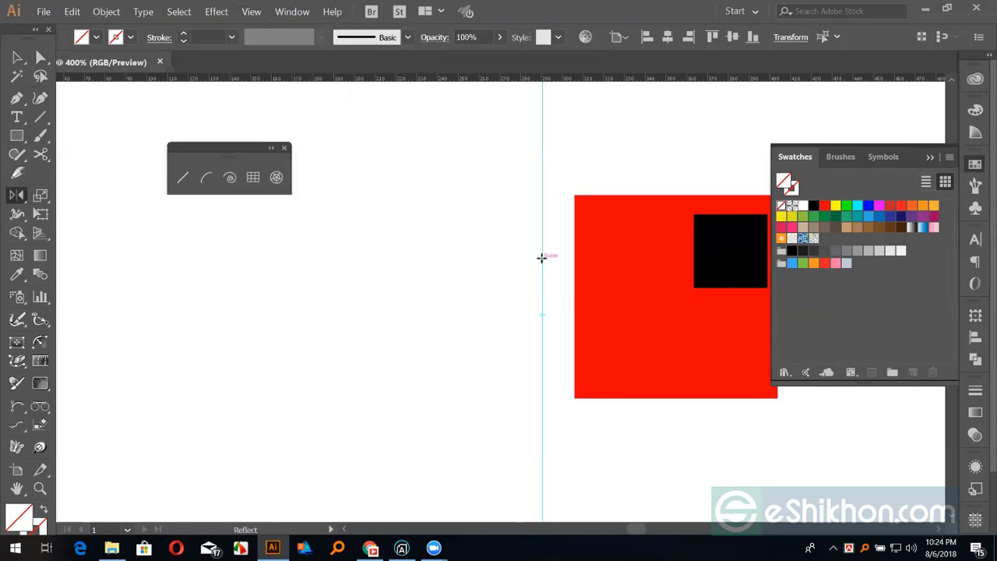
{"action": "right_click", "coordinate": [544, 262]}
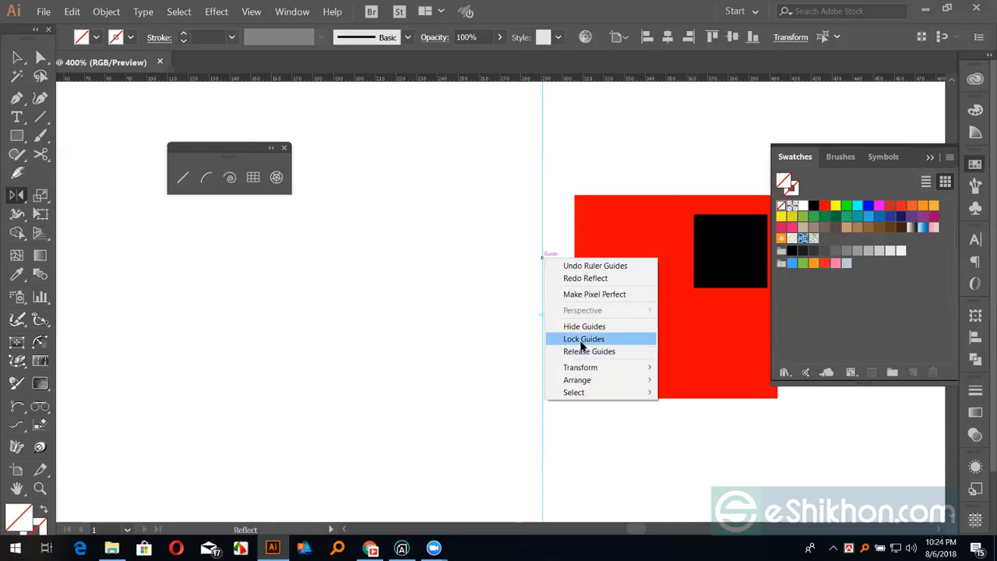
{"action": "left_click", "coordinate": [576, 340]}
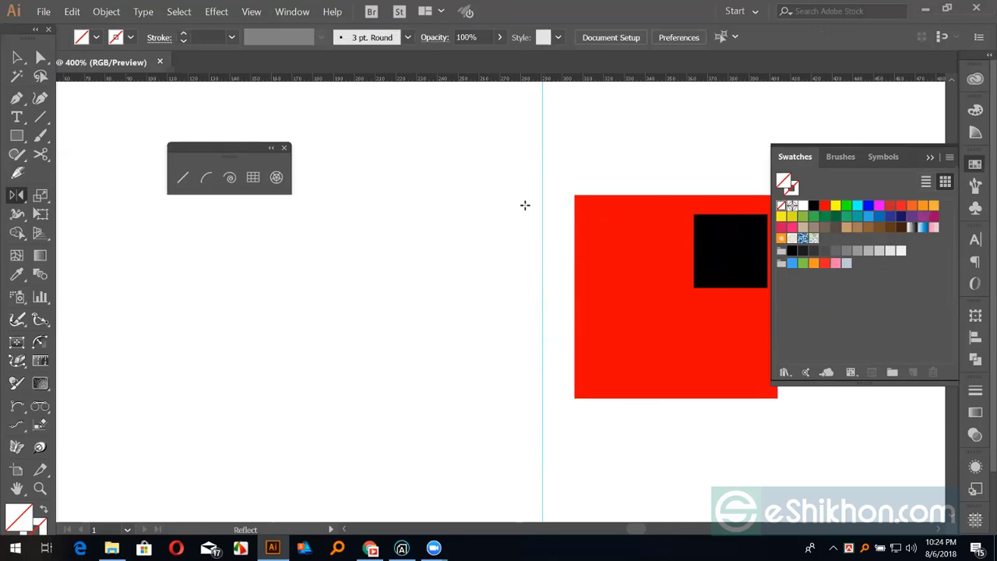
- Select the red and black squares together for reflecting
{"action": "key", "text": "v"}
{"action": "left_click_drag", "start_coordinate": [606, 167], "coordinate": [690, 341]}
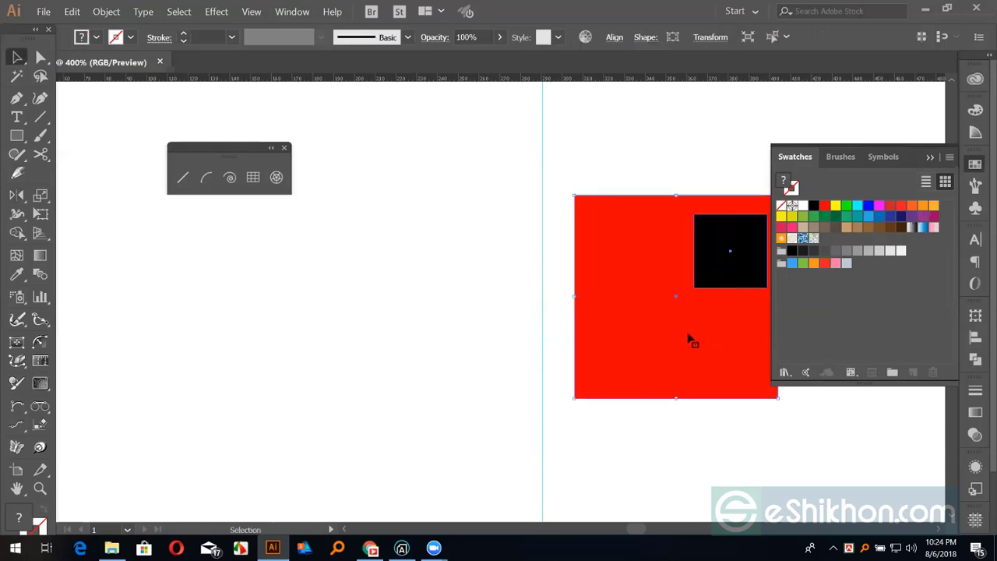
{"action": "key", "text": "o"}
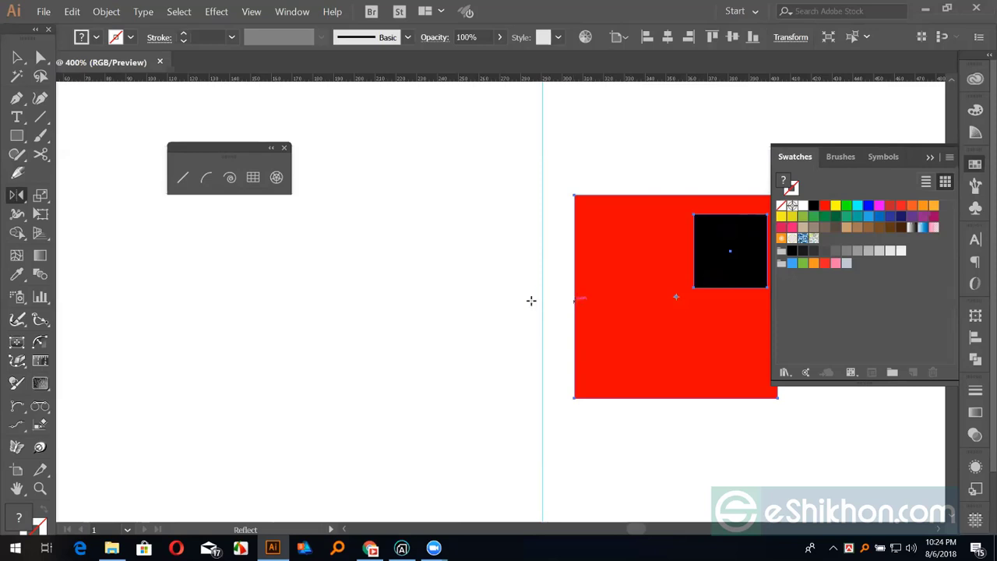
- Draw a small yellow square against the guide and place a copy to its left
{"action": "key", "text": "m"}
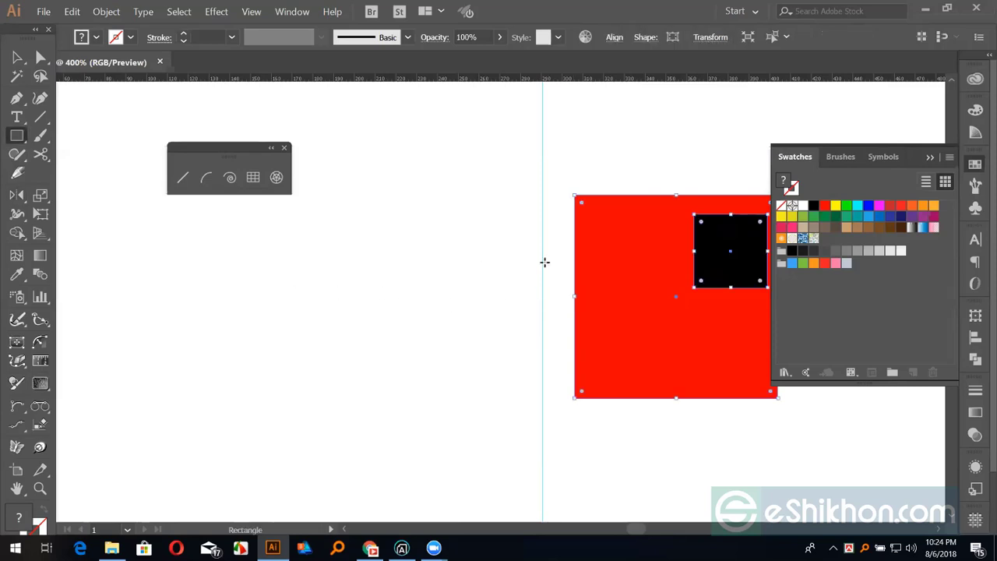
{"action": "left_click_drag", "start_coordinate": [542, 261], "coordinate": [574, 293]}
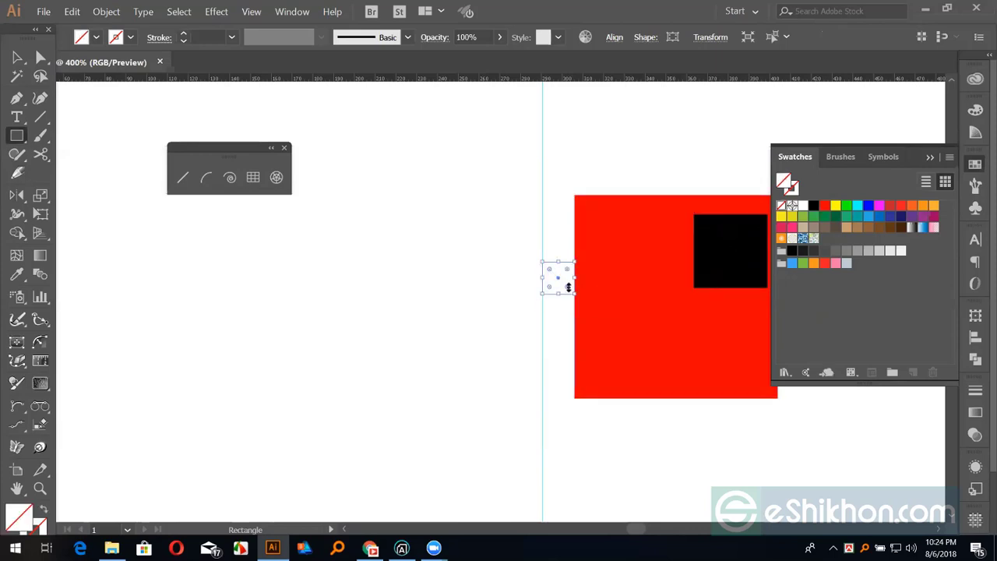
{"action": "left_click", "coordinate": [835, 205]}
{"action": "key", "text": "v"}
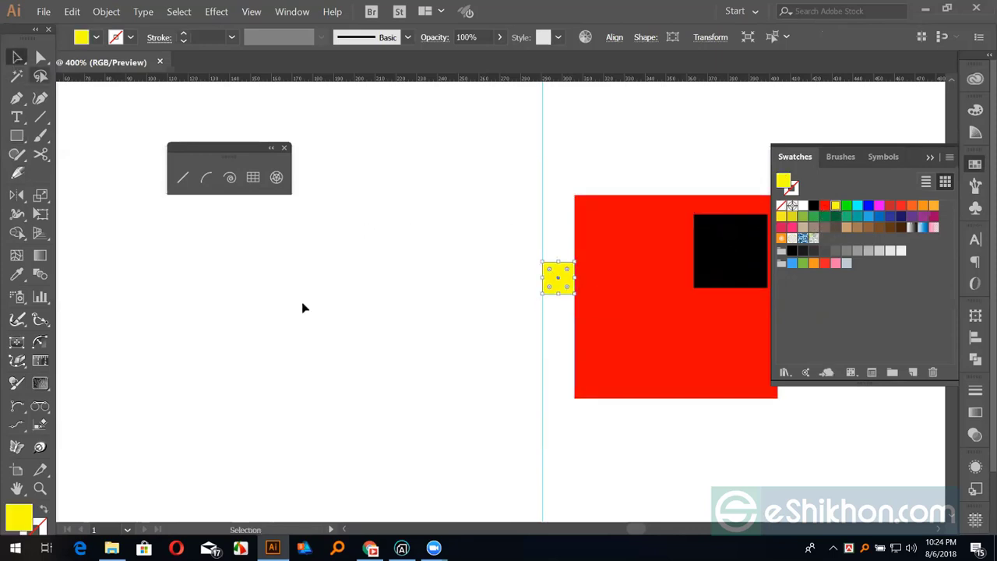
{"action": "left_click", "coordinate": [539, 289]}
{"action": "left_click_drag", "start_coordinate": [554, 288], "coordinate": [522, 289]}
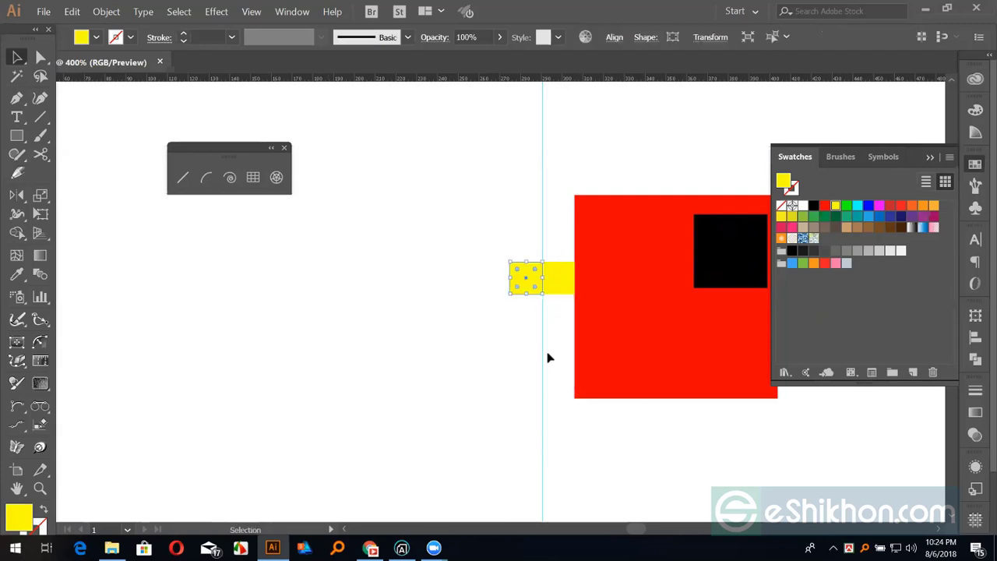
{"action": "left_click", "coordinate": [625, 298]}
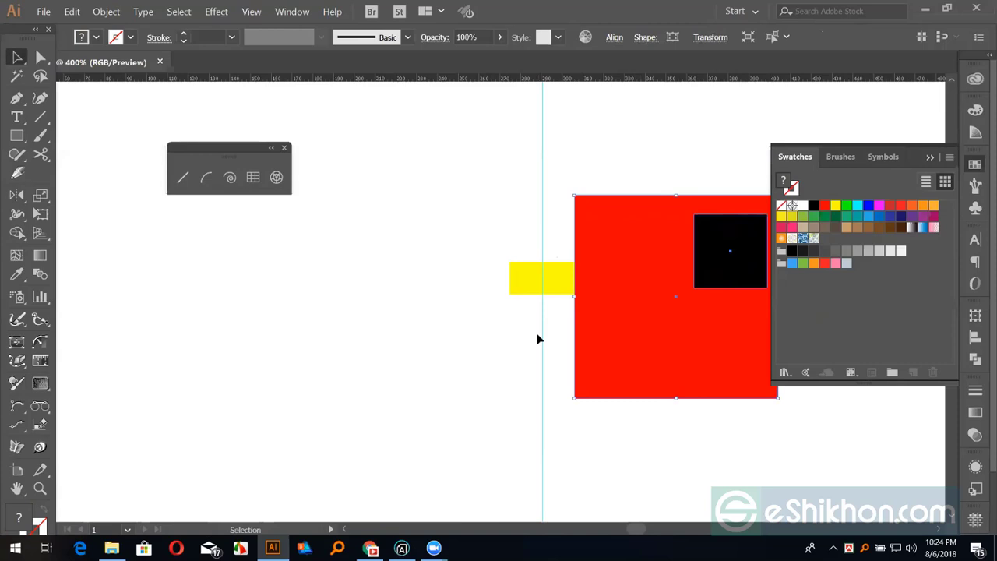
{"action": "key", "text": "o"}
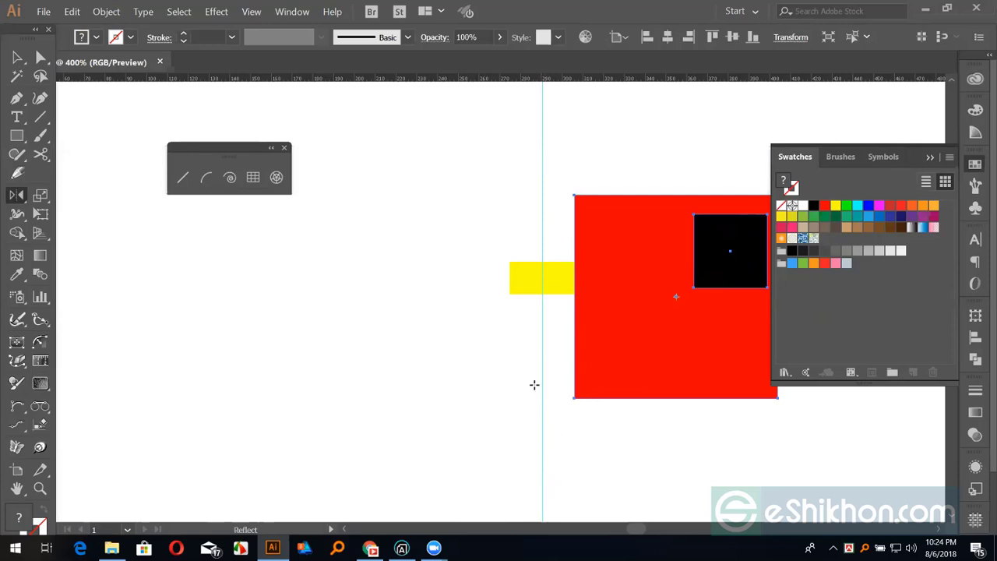
- Preview reflecting the artwork across the guide, then cancel without applying
{"action": "left_click", "coordinate": [542, 466], "text": "alt"}
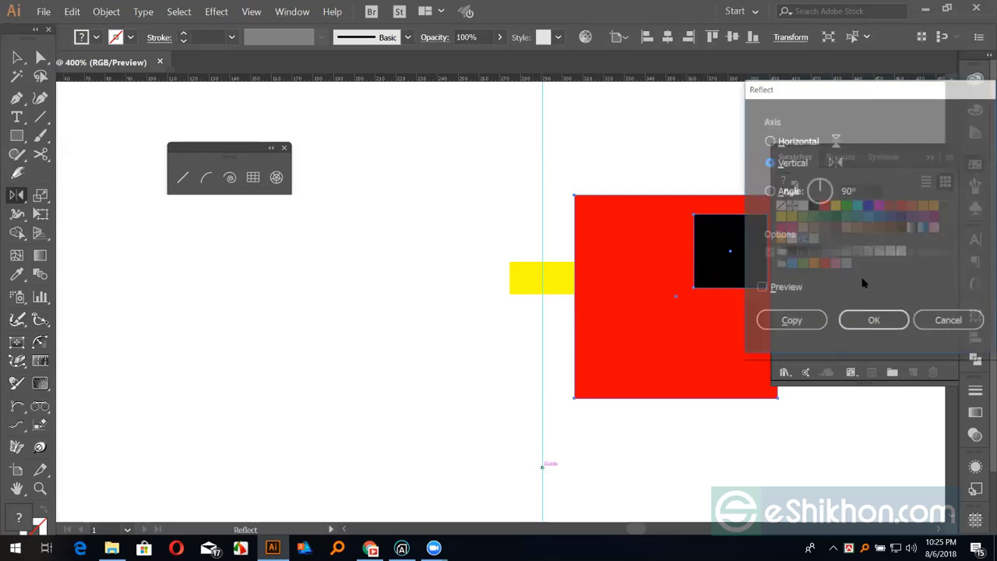
{"action": "left_click", "coordinate": [762, 289]}
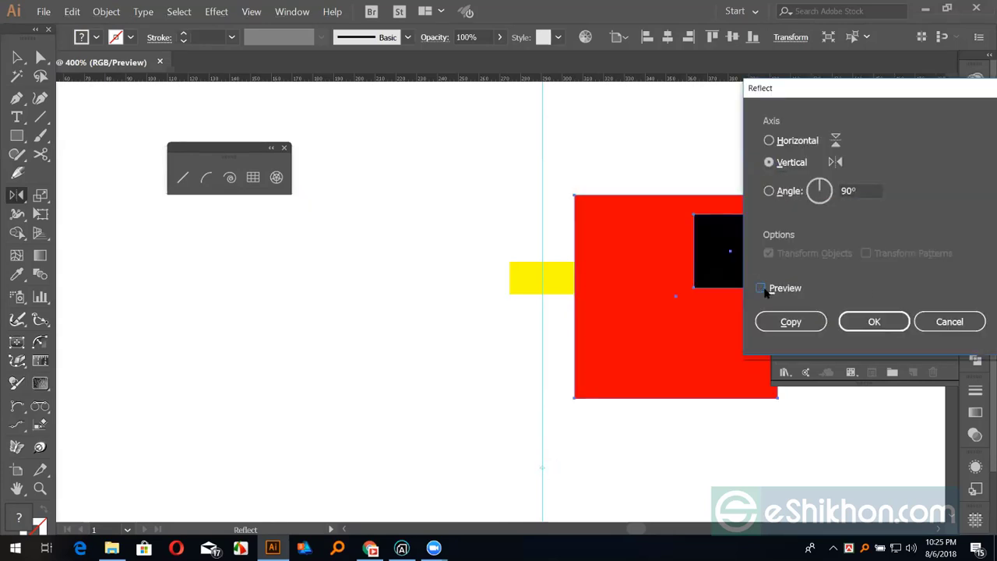
{"action": "left_click", "coordinate": [762, 289]}
{"action": "left_click", "coordinate": [762, 288]}
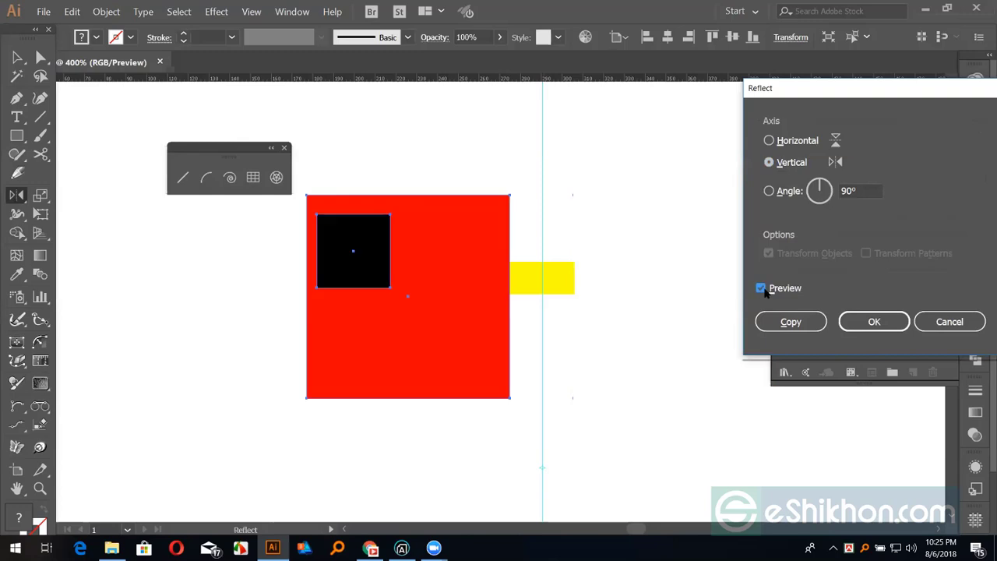
{"action": "left_click", "coordinate": [761, 288]}
{"action": "left_click", "coordinate": [761, 288]}
{"action": "left_click", "coordinate": [761, 288]}
{"action": "left_click", "coordinate": [760, 288]}
{"action": "left_click", "coordinate": [949, 322]}
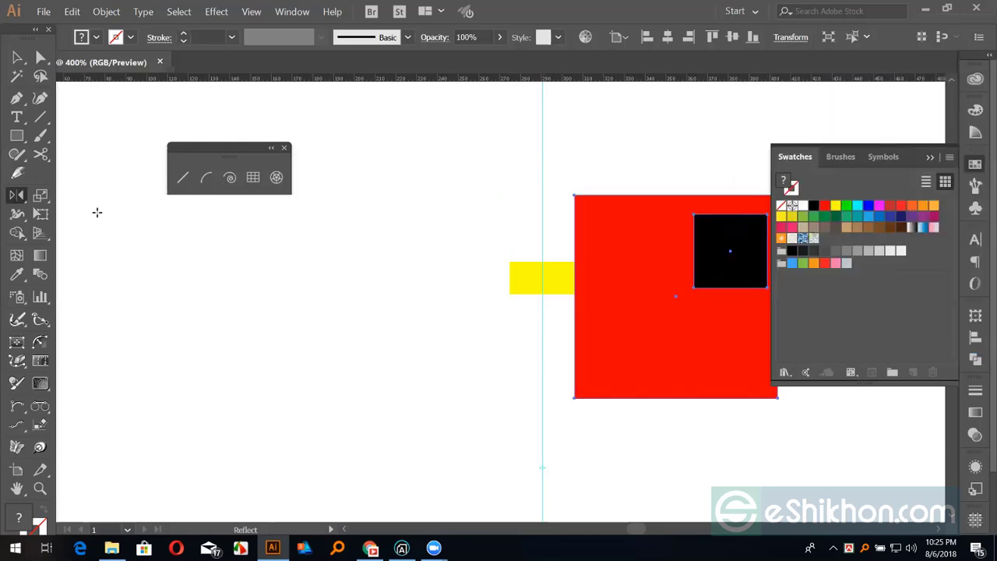
- Select all the red, black and yellow shapes and delete them
{"action": "left_click", "coordinate": [18, 58]}
{"action": "left_click_drag", "start_coordinate": [436, 205], "coordinate": [675, 371]}
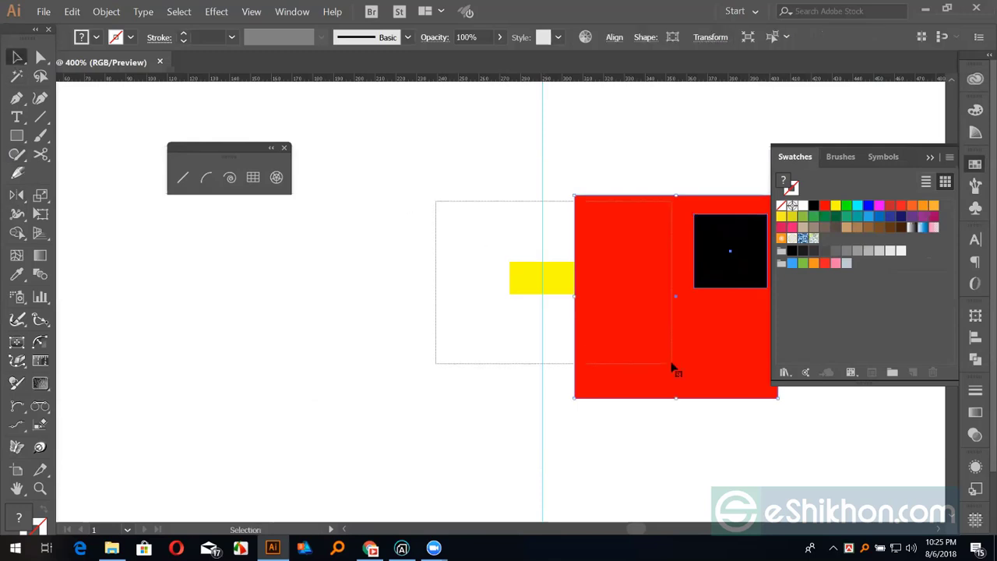
{"action": "key", "text": "Delete"}
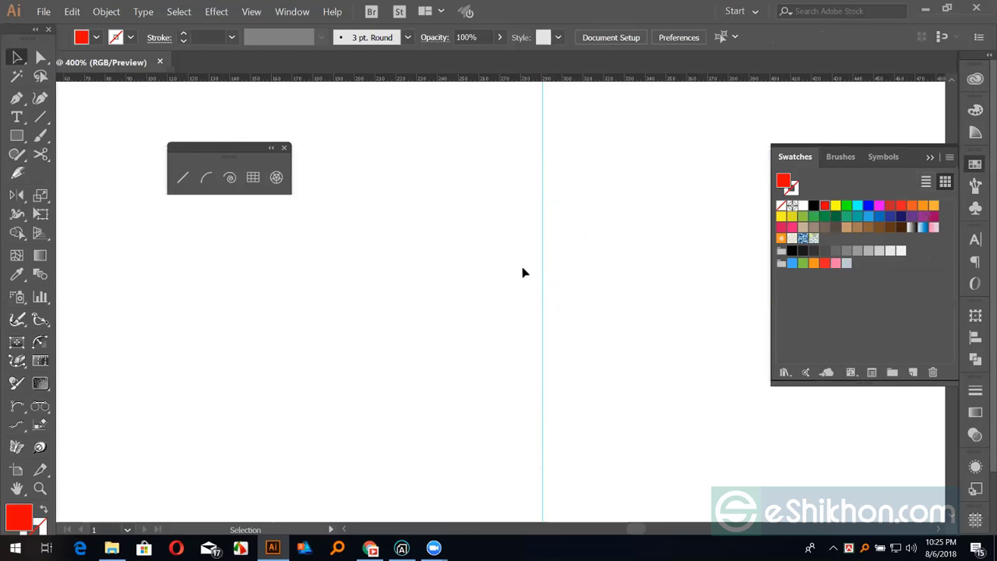
- Draw a black-stroked arc curving up to the right
{"action": "left_click", "coordinate": [206, 178]}
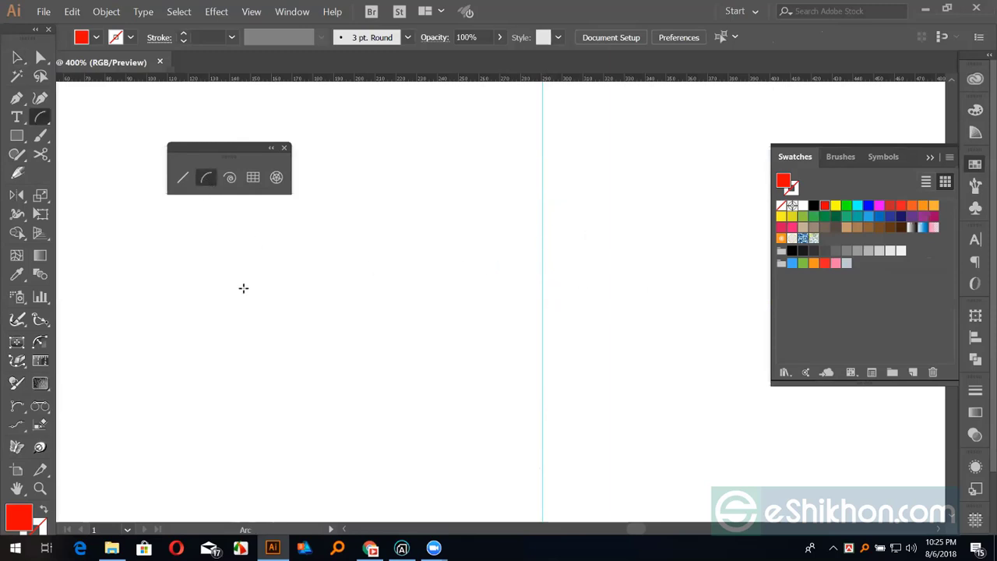
{"action": "left_click_drag", "start_coordinate": [244, 343], "coordinate": [423, 201]}
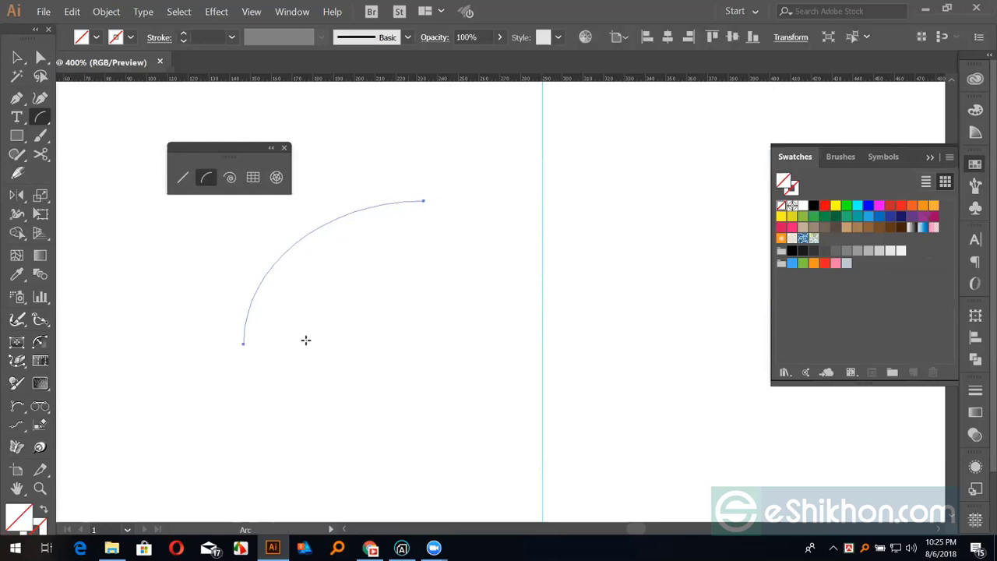
{"action": "left_click", "coordinate": [814, 206]}
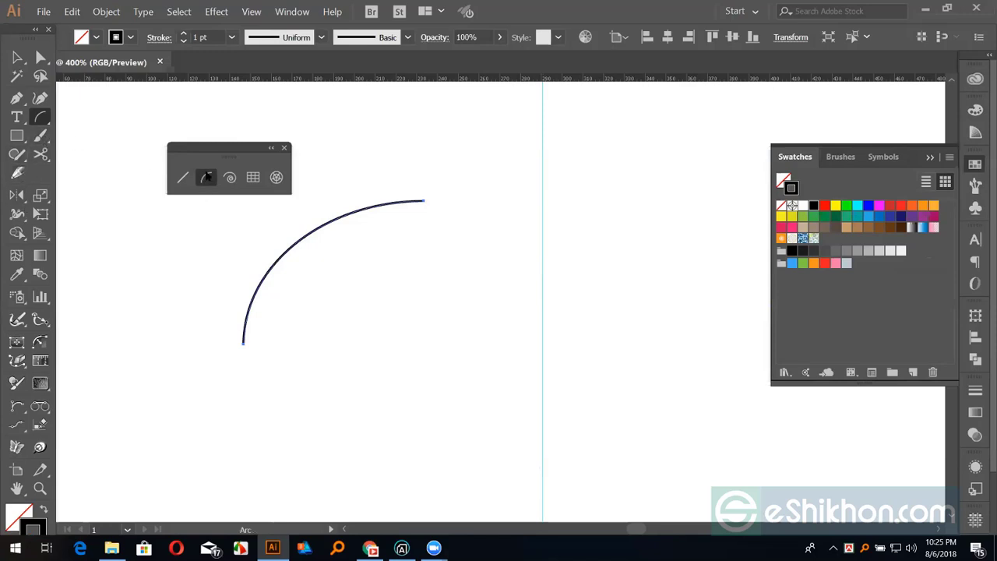
- Reflect a copy of the arc about its lower endpoint to close the leaf
{"action": "key", "text": "o"}
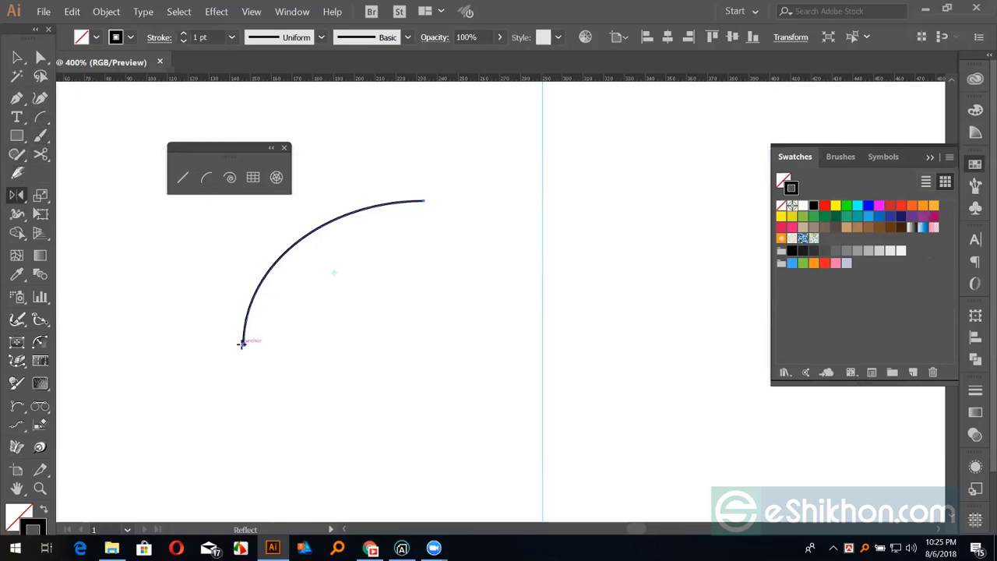
{"action": "left_click", "coordinate": [243, 343]}
{"action": "left_click_drag", "start_coordinate": [316, 258], "coordinate": [416, 294]}
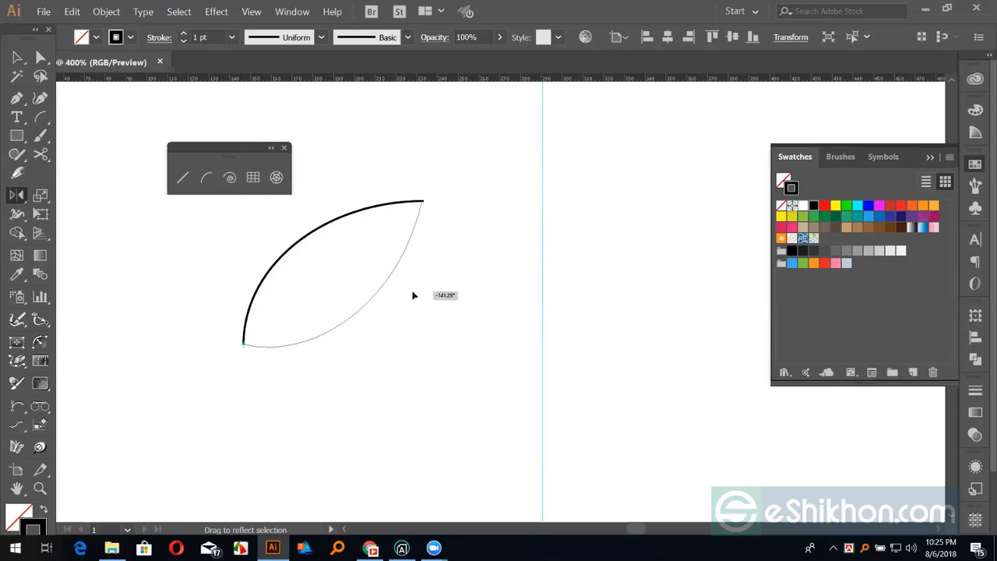
{"action": "left_click_drag", "start_coordinate": [416, 294], "coordinate": [416, 294]}
{"action": "key", "text": "alt"}
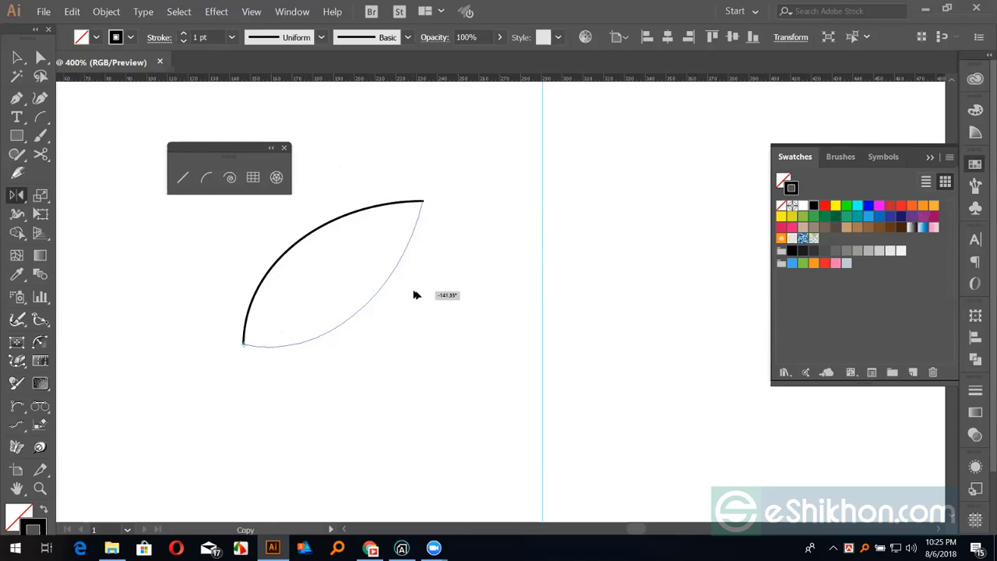
{"action": "left_click_drag", "start_coordinate": [415, 294], "coordinate": [496, 344]}
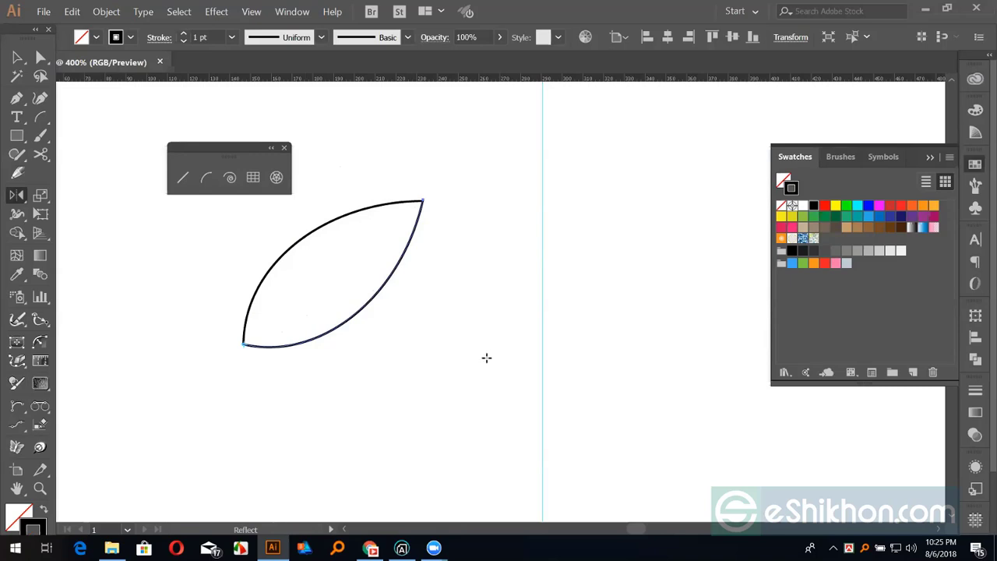
- Select both leaf curves and delete them
{"action": "key", "text": "v"}
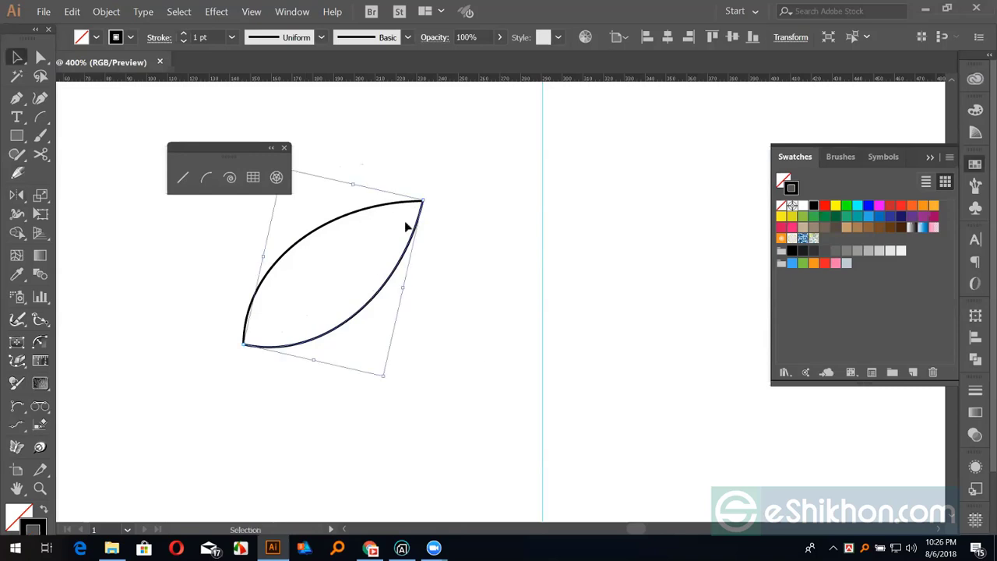
{"action": "left_click_drag", "start_coordinate": [360, 166], "coordinate": [451, 304]}
{"action": "key", "text": "Delete"}
- Draw a solid black square, copy it to the right, then delete both squares
{"action": "left_click", "coordinate": [17, 136]}
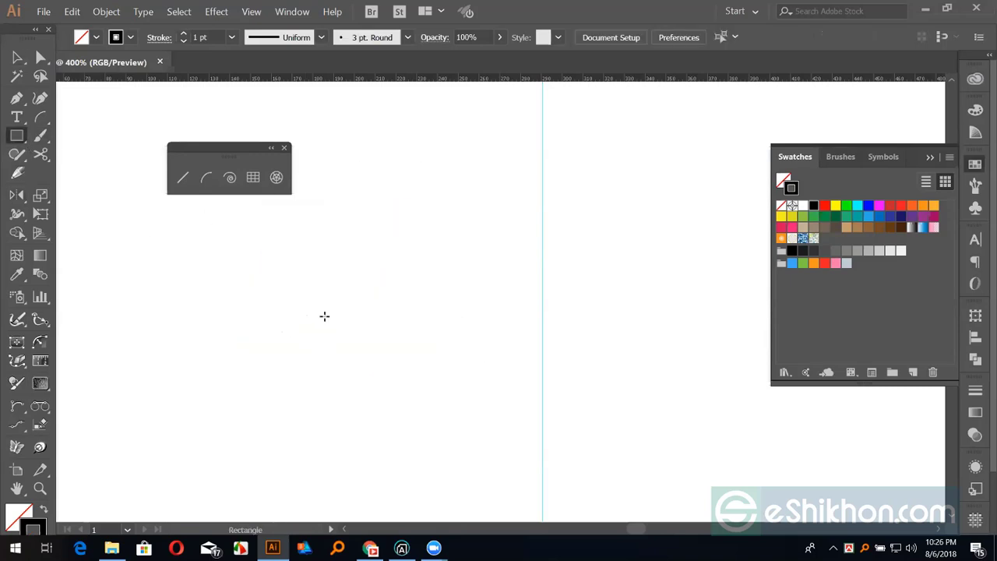
{"action": "left_click_drag", "start_coordinate": [324, 314], "coordinate": [377, 356]}
{"action": "key", "text": "shift+x"}
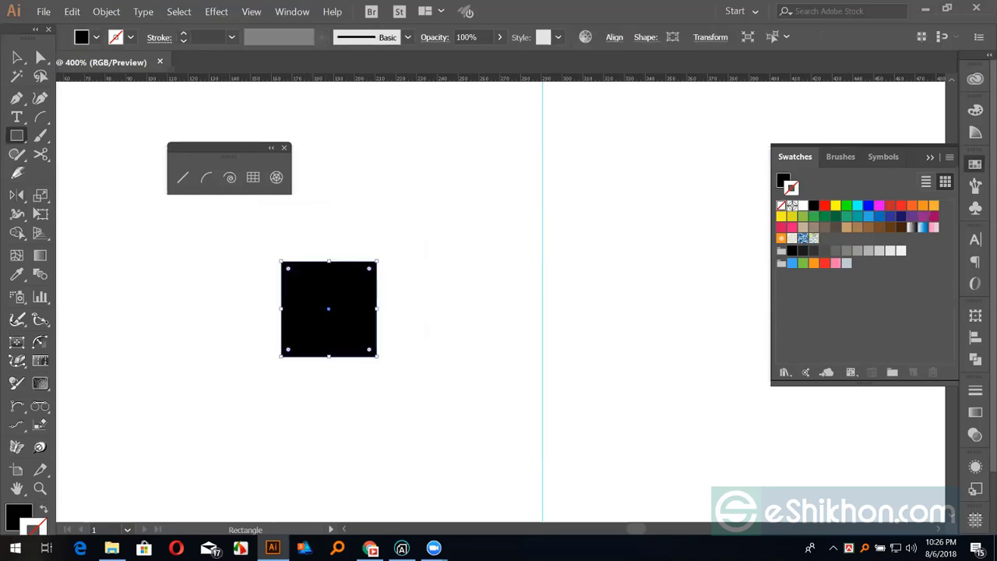
{"action": "key", "text": "v"}
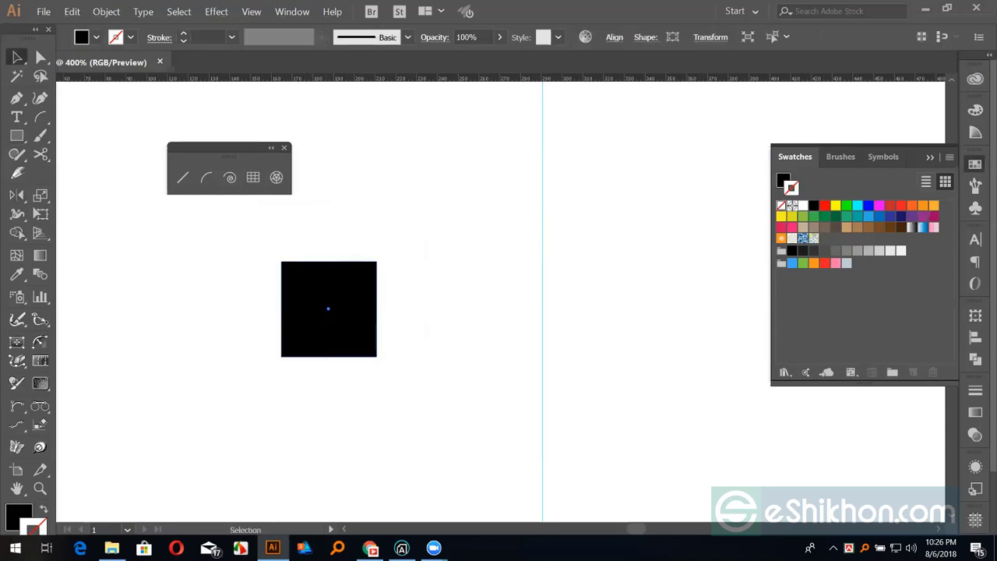
{"action": "left_click_drag", "start_coordinate": [319, 325], "coordinate": [444, 325]}
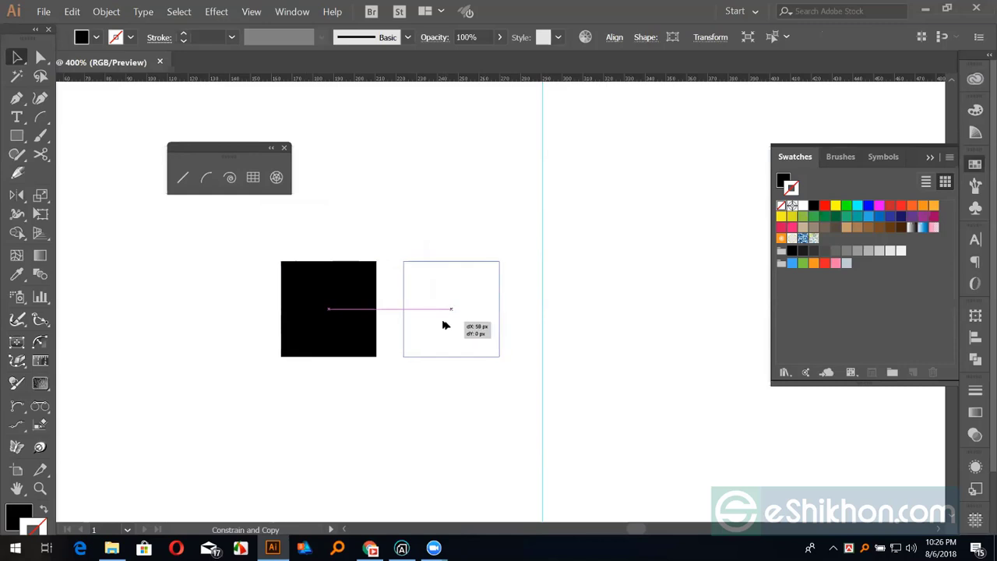
{"action": "left_click_drag", "start_coordinate": [444, 324], "coordinate": [444, 325]}
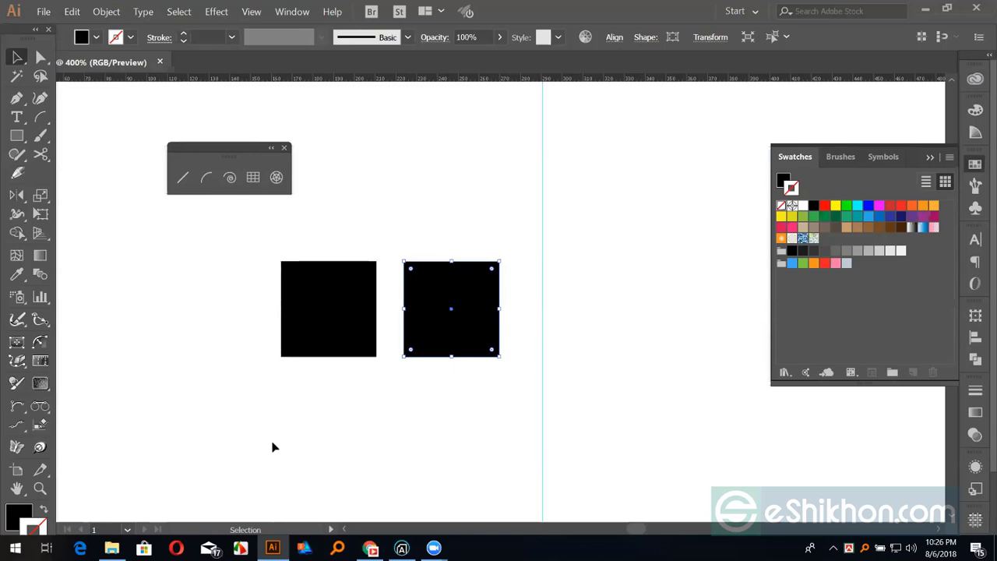
{"action": "left_click_drag", "start_coordinate": [348, 246], "coordinate": [458, 363]}
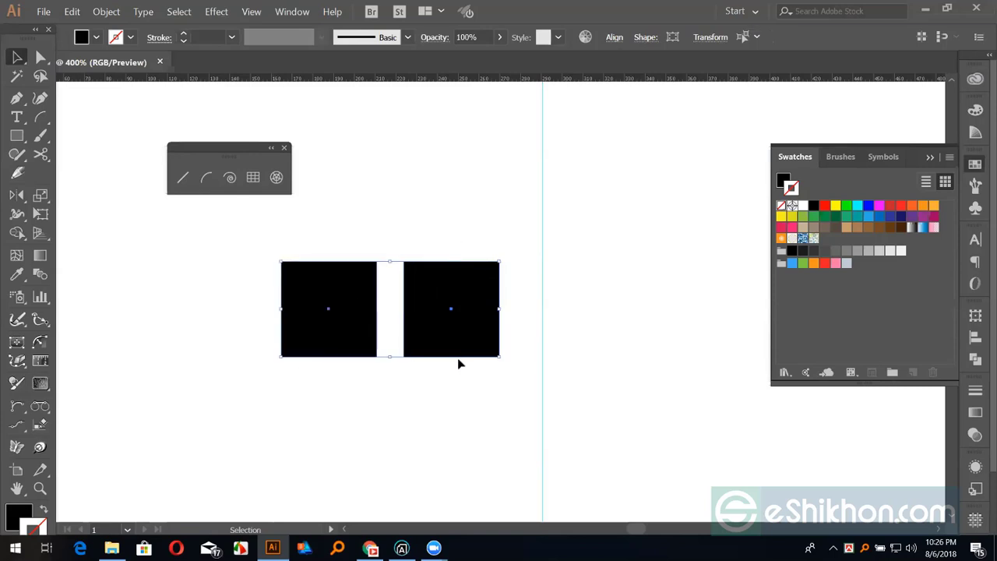
{"action": "key", "text": "Delete"}
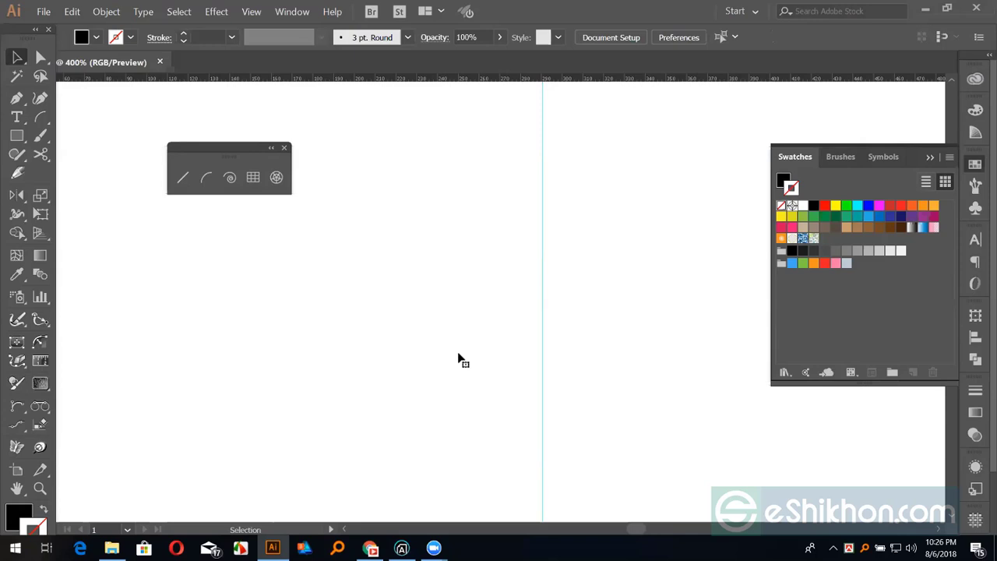
- Draw a vertical line on the artboard with a black stroke
{"action": "scroll", "coordinate": [459, 360], "scroll_direction": "down", "scroll_amount": 1}
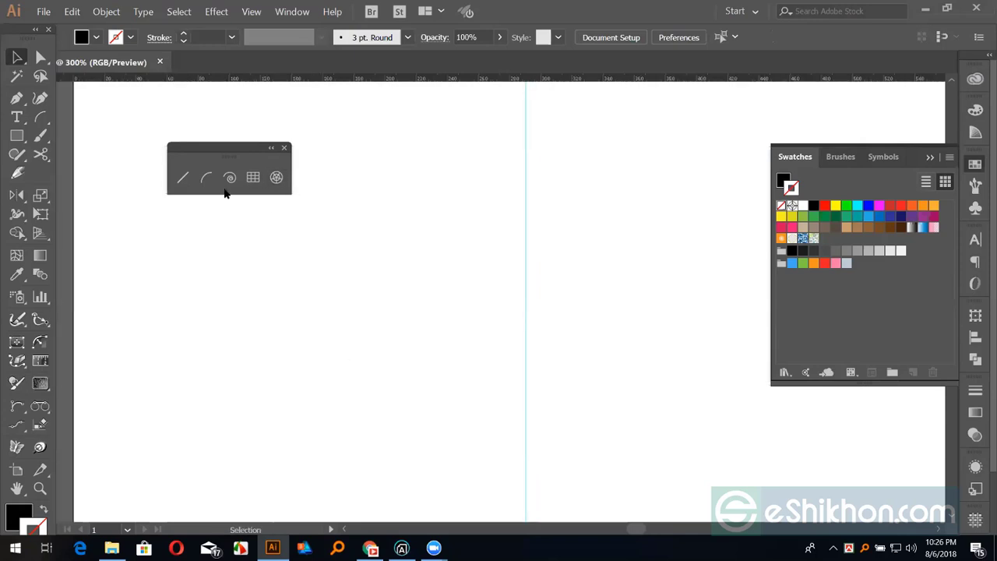
{"action": "left_click", "coordinate": [183, 179]}
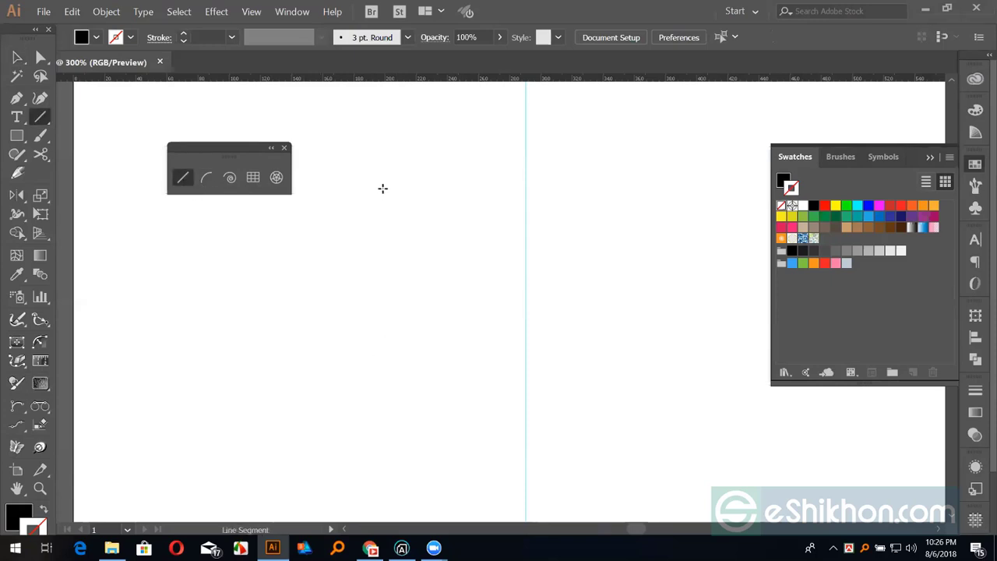
{"action": "left_click_drag", "start_coordinate": [380, 357], "coordinate": [382, 189]}
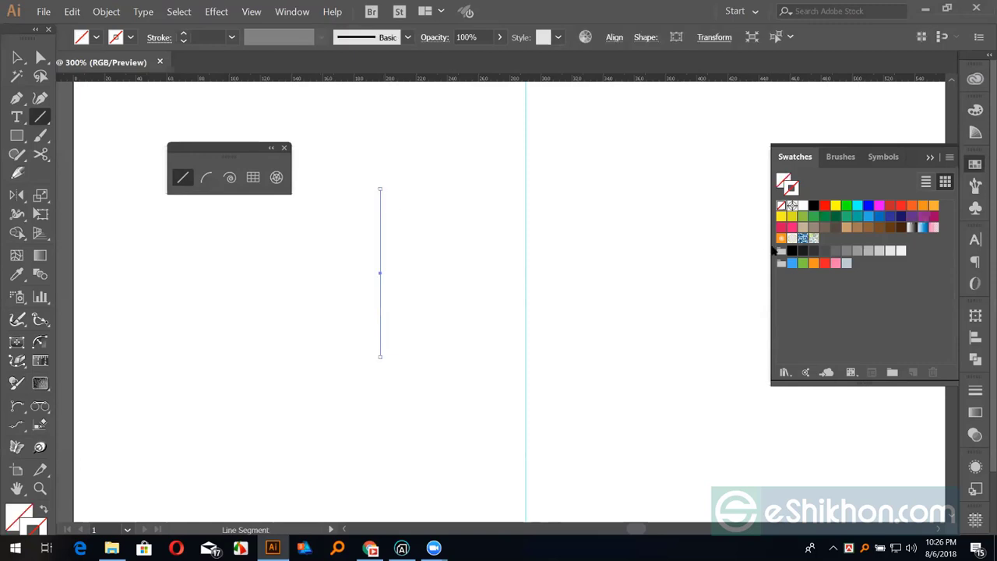
{"action": "left_click", "coordinate": [813, 204]}
- Try a second line swung through several angles, then undo it
{"action": "left_click_drag", "start_coordinate": [541, 294], "coordinate": [489, 303]}
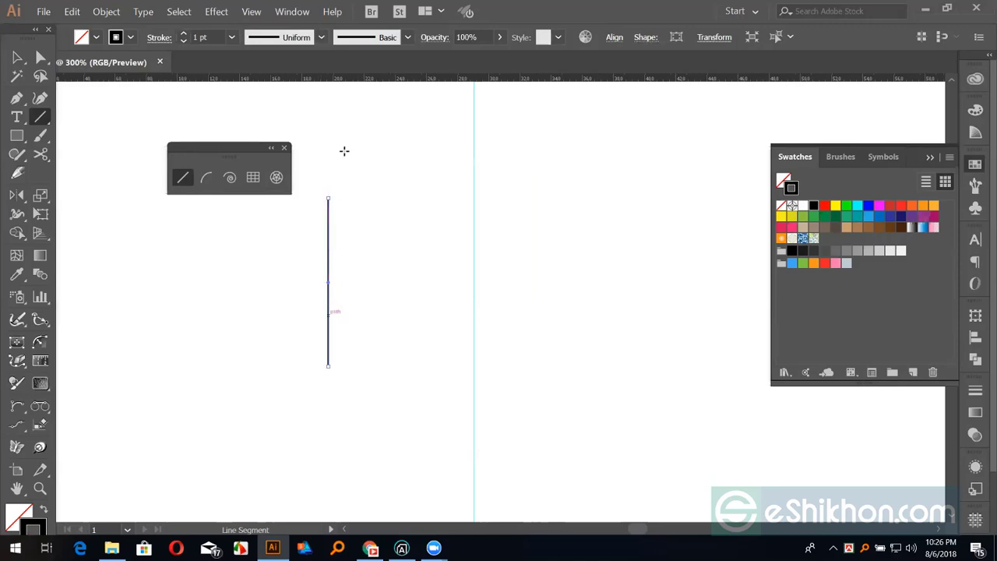
{"action": "left_click_drag", "start_coordinate": [569, 365], "coordinate": [572, 199]}
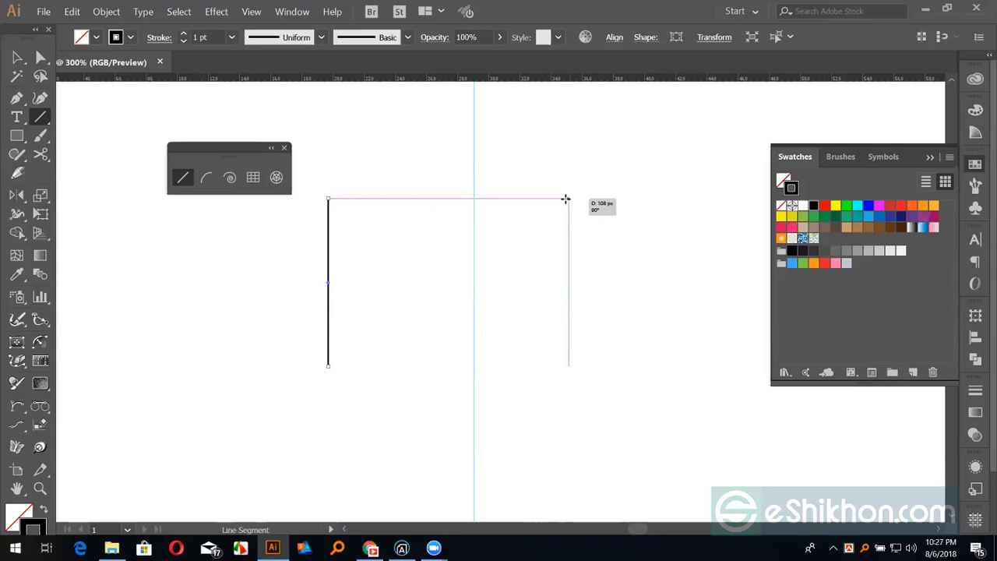
{"action": "mouse_move", "coordinate": [563, 200]}
{"action": "left_mouse_down"}
{"action": "mouse_move", "coordinate": [493, 218]}
{"action": "mouse_move", "coordinate": [442, 214]}
{"action": "left_mouse_up"}
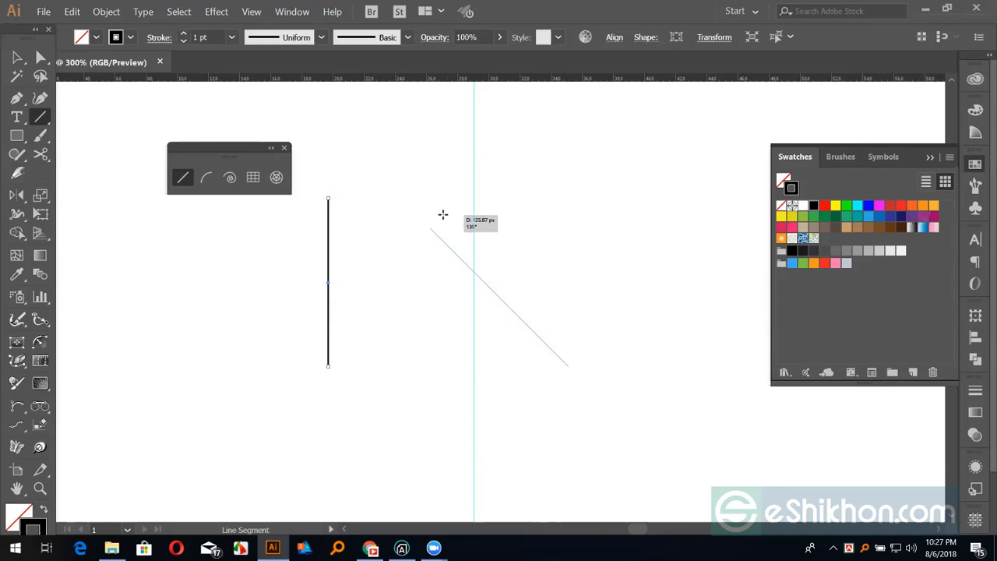
{"action": "left_click_drag", "start_coordinate": [442, 215], "coordinate": [689, 250]}
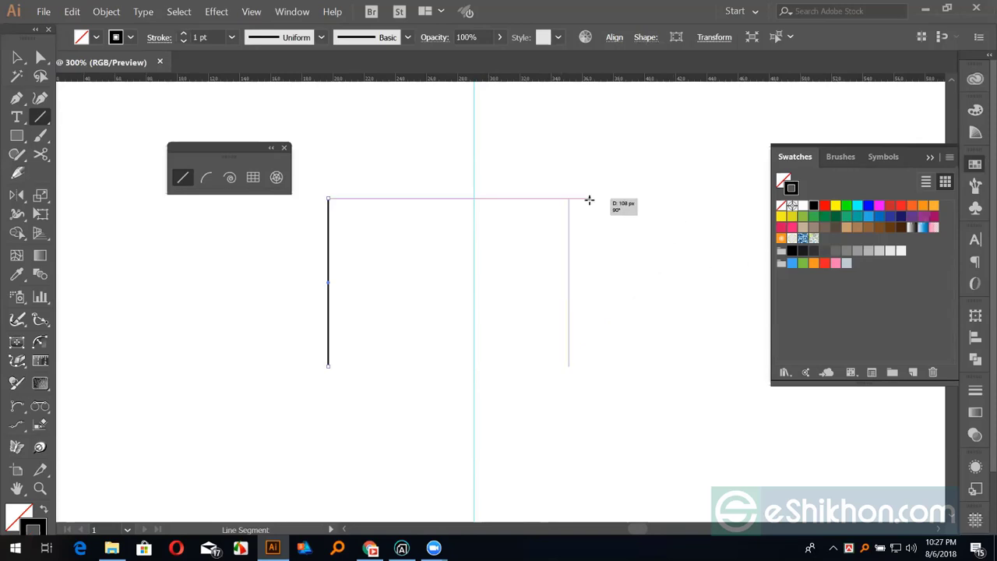
{"action": "mouse_move", "coordinate": [689, 250]}
{"action": "left_mouse_down"}
{"action": "mouse_move", "coordinate": [714, 255]}
{"action": "mouse_move", "coordinate": [732, 326]}
{"action": "left_mouse_up"}
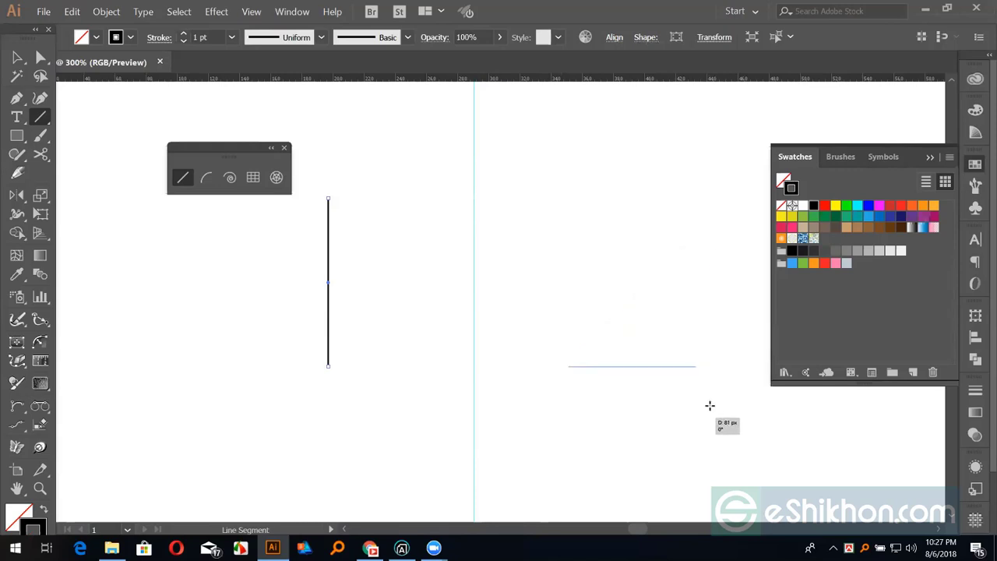
{"action": "mouse_move", "coordinate": [732, 326]}
{"action": "left_mouse_down"}
{"action": "mouse_move", "coordinate": [679, 227]}
{"action": "mouse_move", "coordinate": [600, 262]}
{"action": "left_mouse_up"}
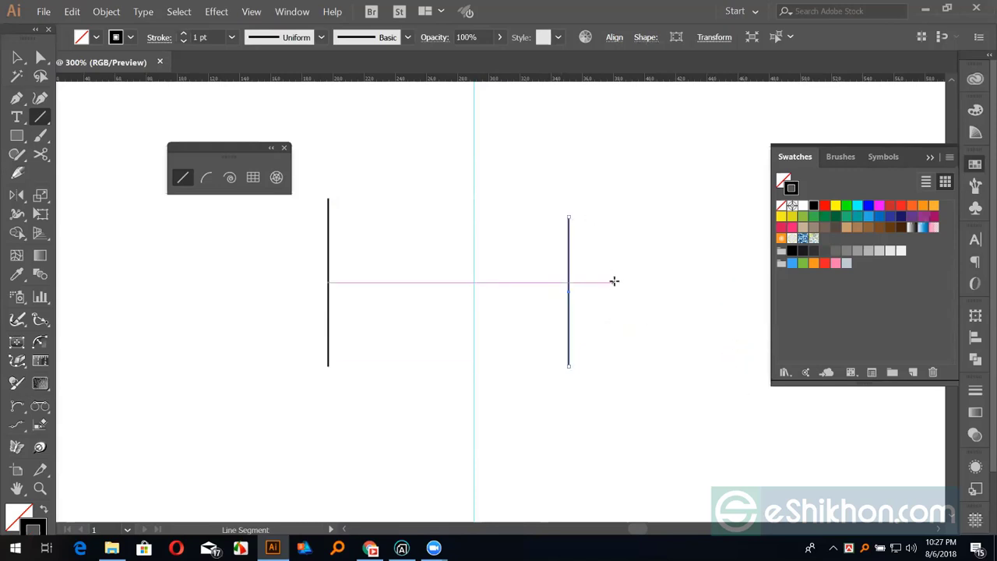
{"action": "key", "text": "ctrl+z"}
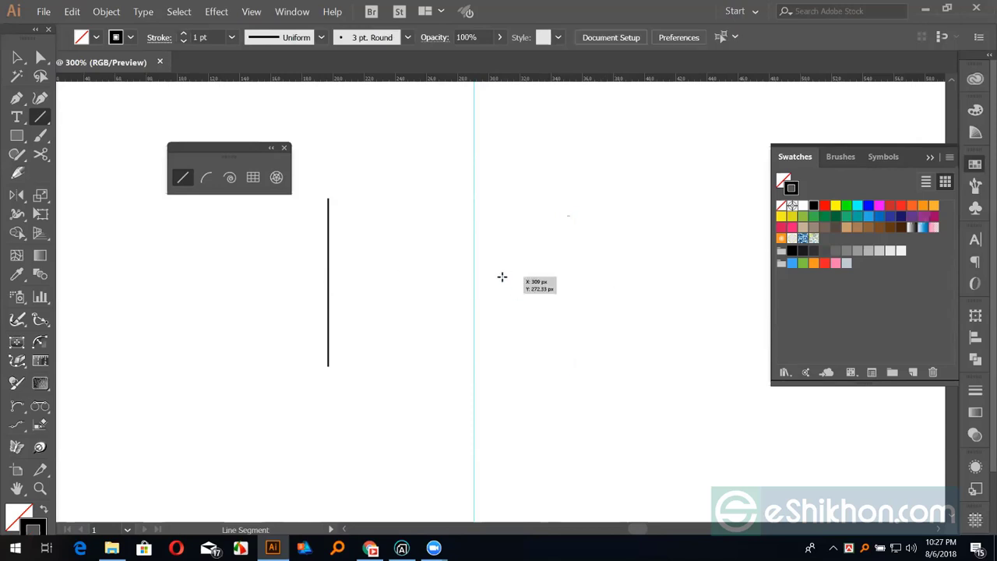
- Draw a horizontal line right of the guide and collapse the Swatches panel
{"action": "left_click_drag", "start_coordinate": [503, 277], "coordinate": [629, 277]}
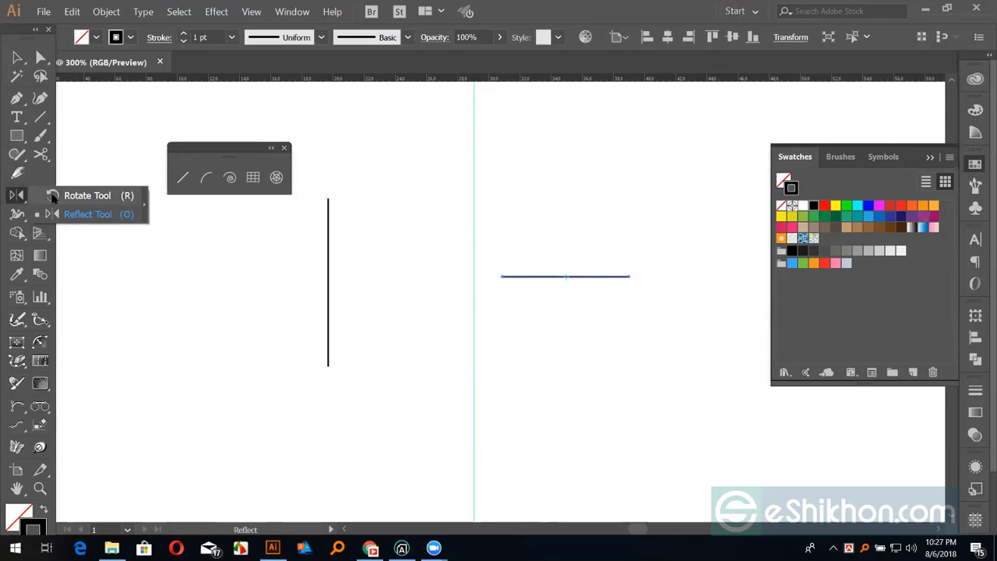
{"action": "left_click_drag", "start_coordinate": [19, 198], "coordinate": [70, 197]}
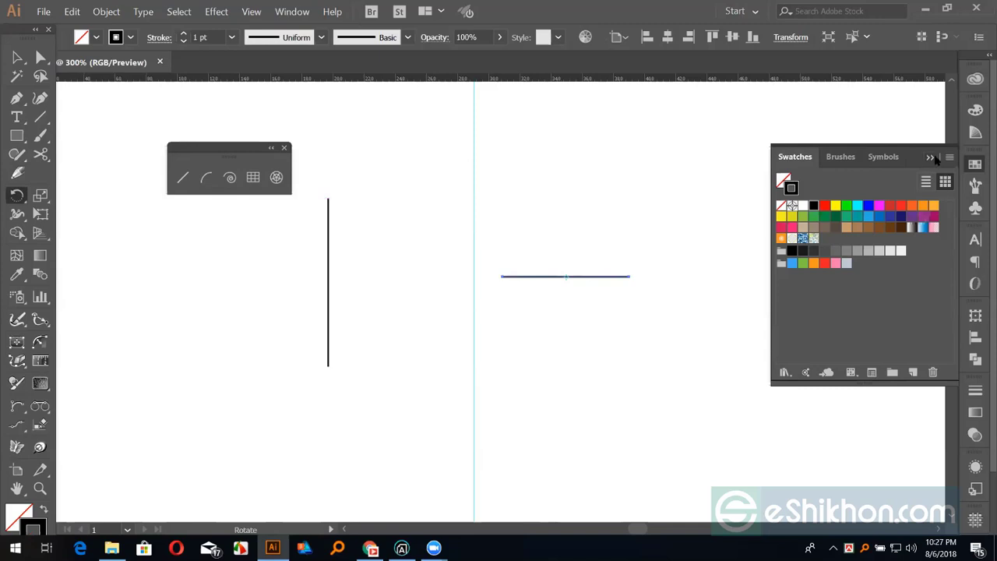
{"action": "left_click", "coordinate": [933, 157]}
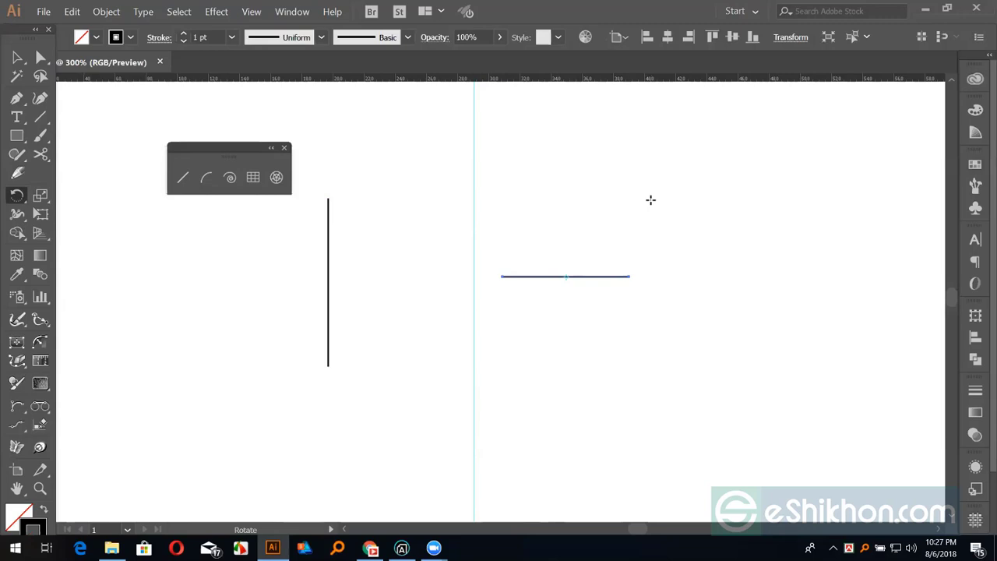
{"action": "key", "text": "ctrl"}
- Set the Smart Guides construction guides to 90° & 15° Angles
{"action": "key", "text": "ctrl+k"}
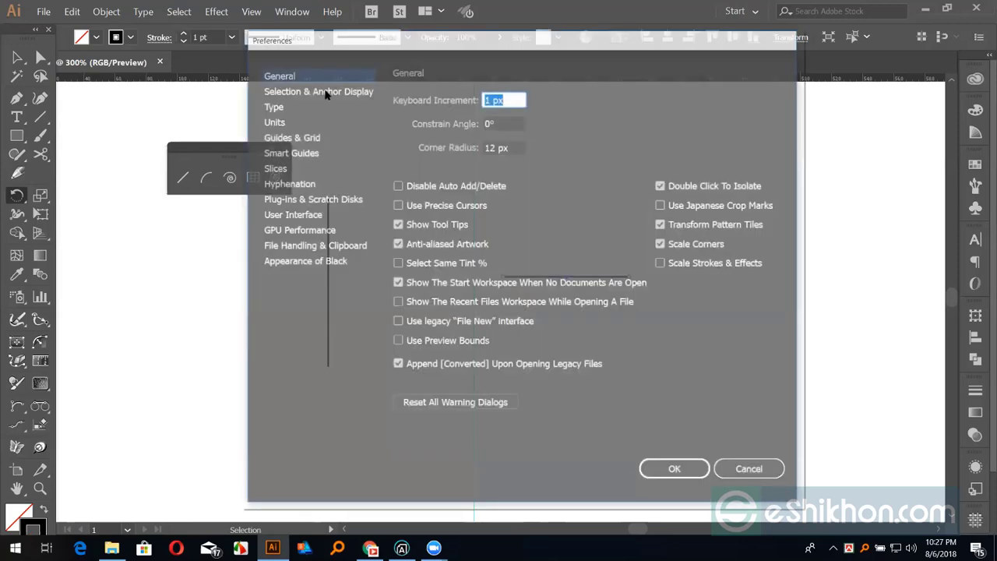
{"action": "left_click", "coordinate": [328, 93]}
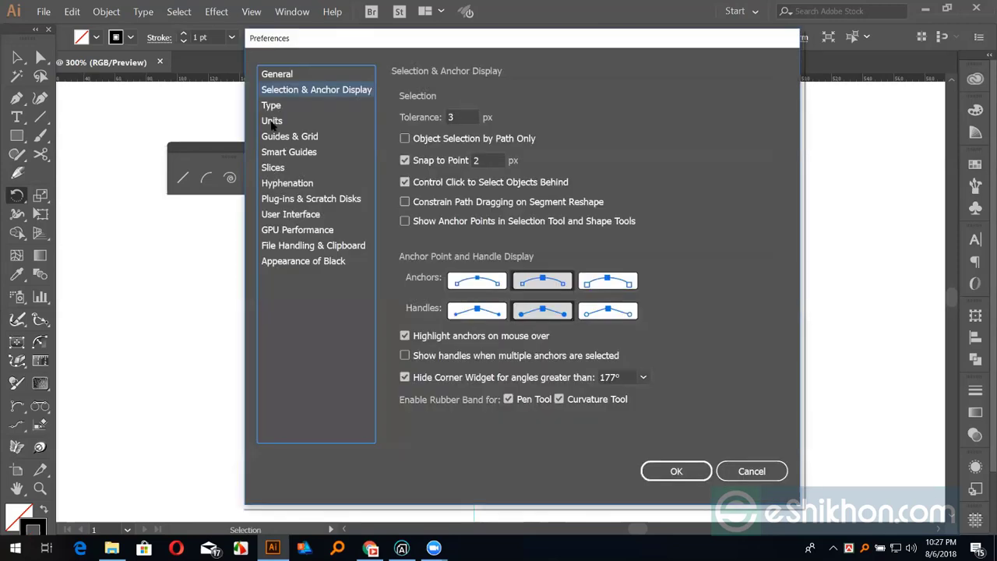
{"action": "left_click", "coordinate": [290, 139]}
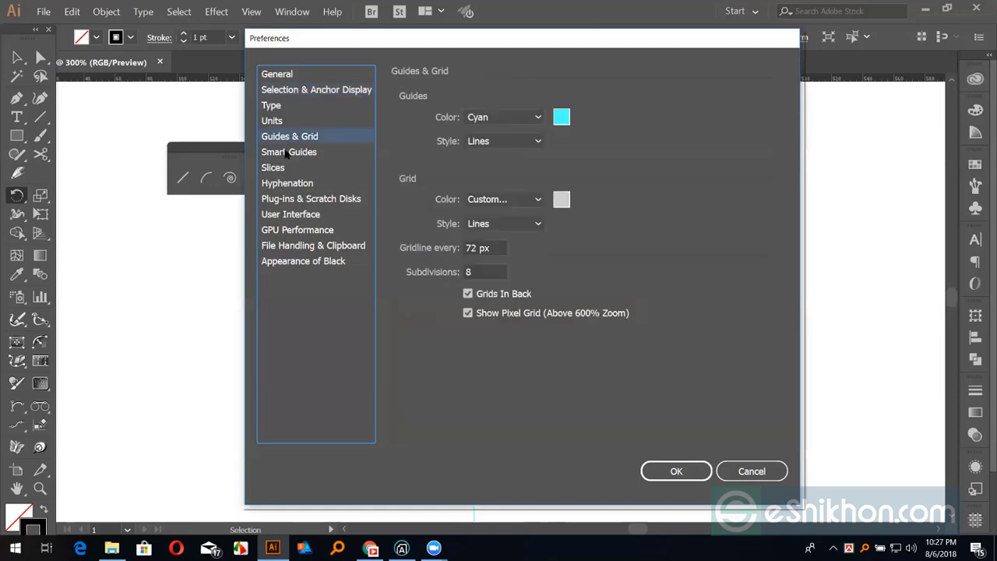
{"action": "left_click", "coordinate": [287, 155]}
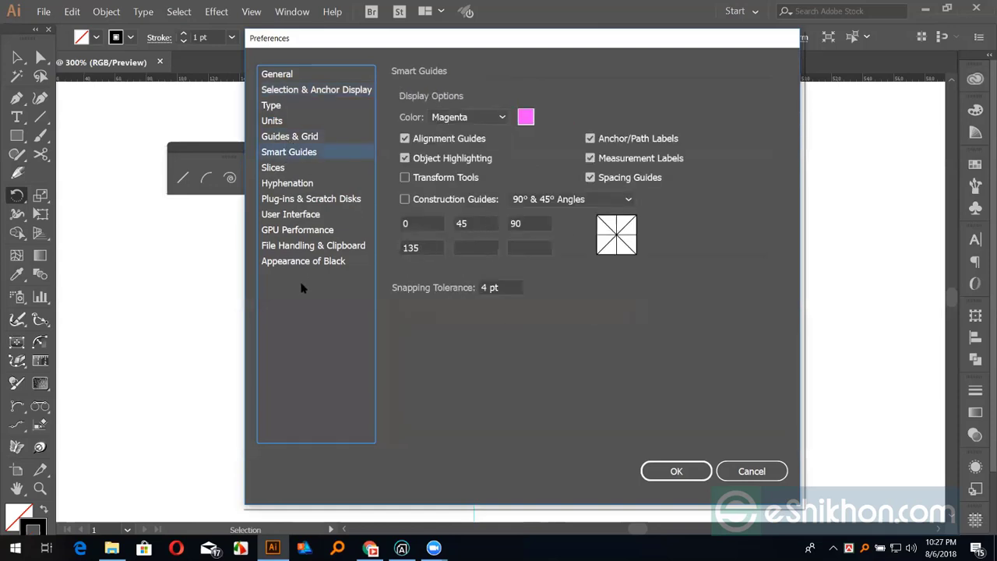
{"action": "key", "text": "Tab"}
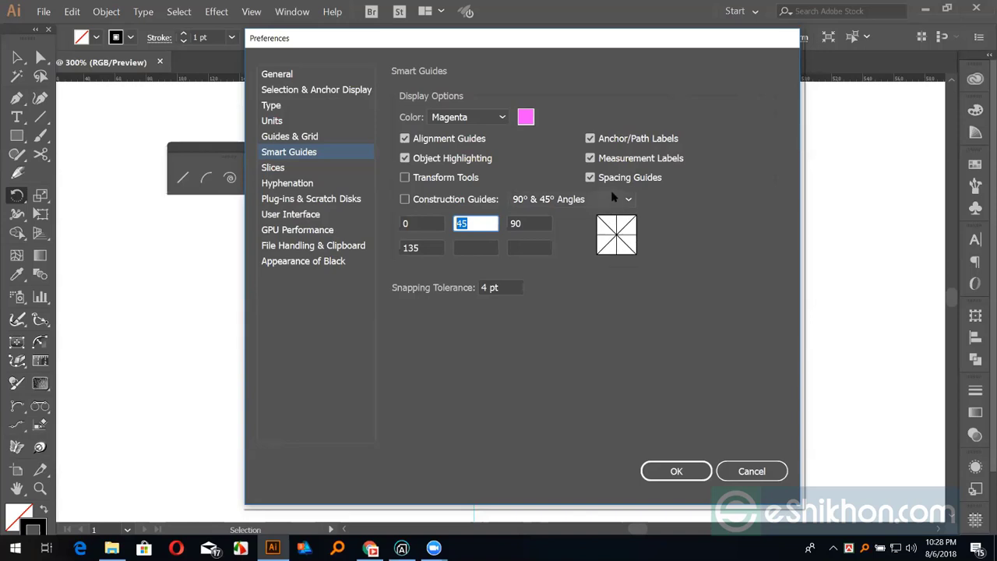
{"action": "left_click", "coordinate": [614, 199]}
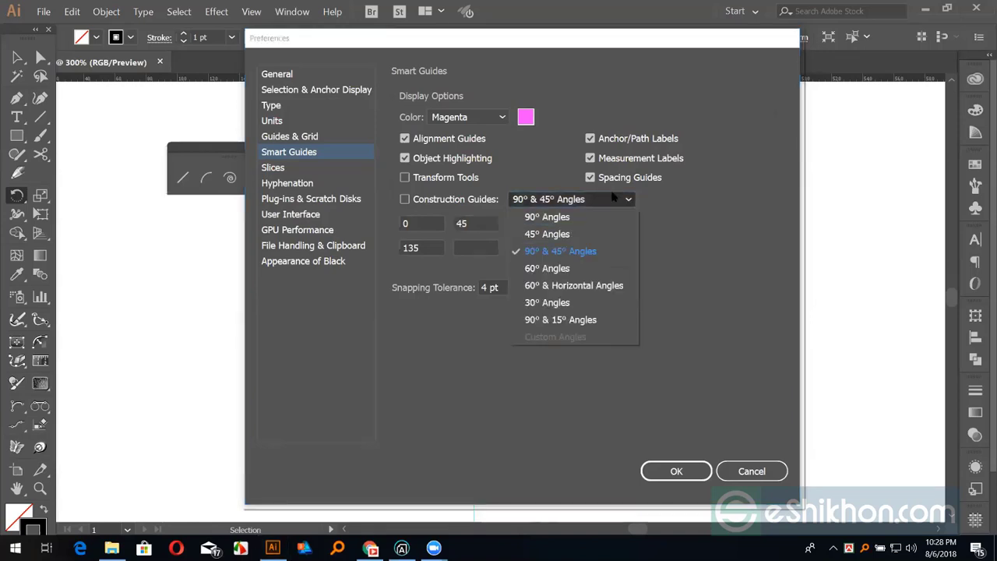
{"action": "left_click", "coordinate": [549, 320]}
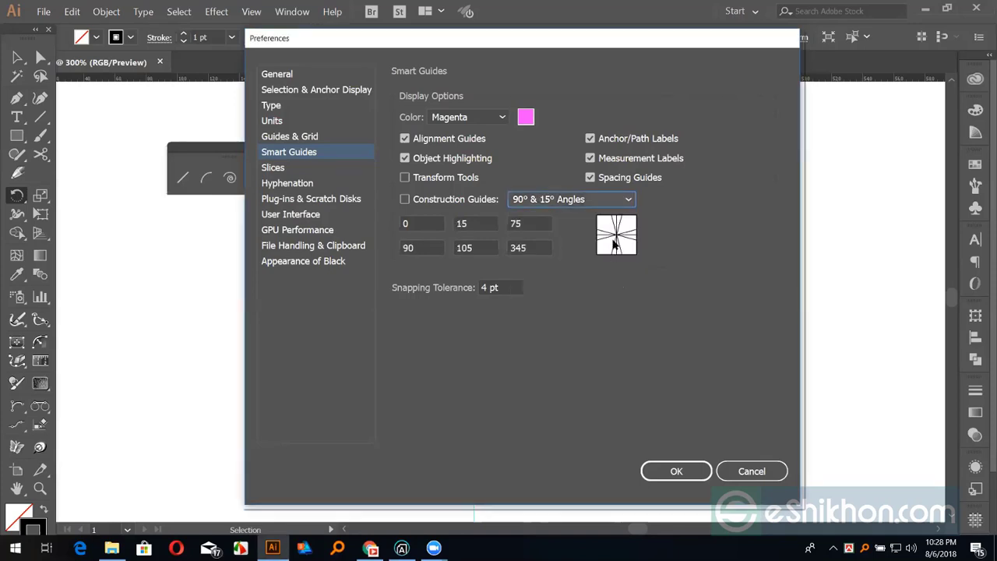
{"action": "left_click", "coordinate": [674, 471]}
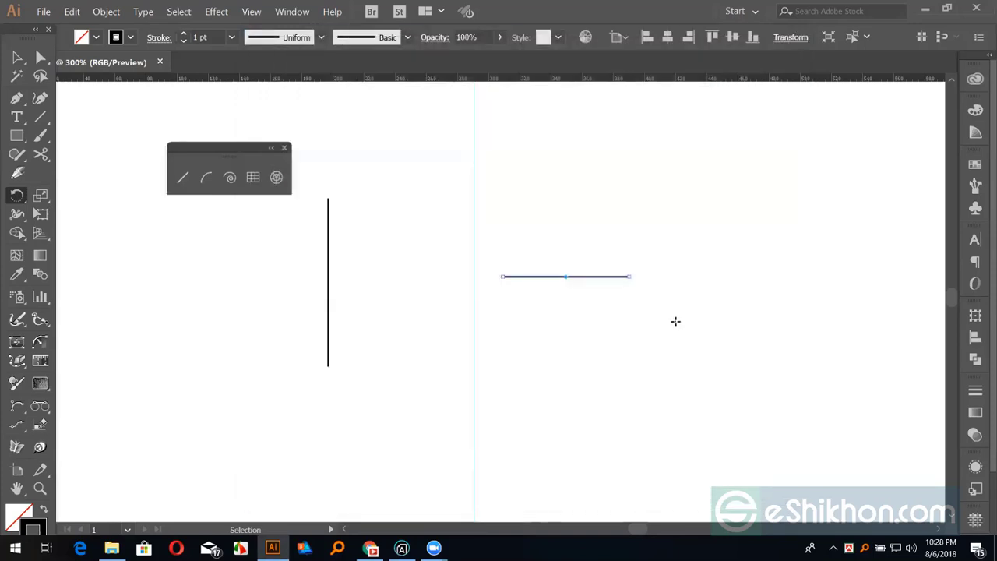
- Test-rotate the horizontal line toward vertical, then reopen Preferences
{"action": "left_click_drag", "start_coordinate": [690, 302], "coordinate": [481, 195]}
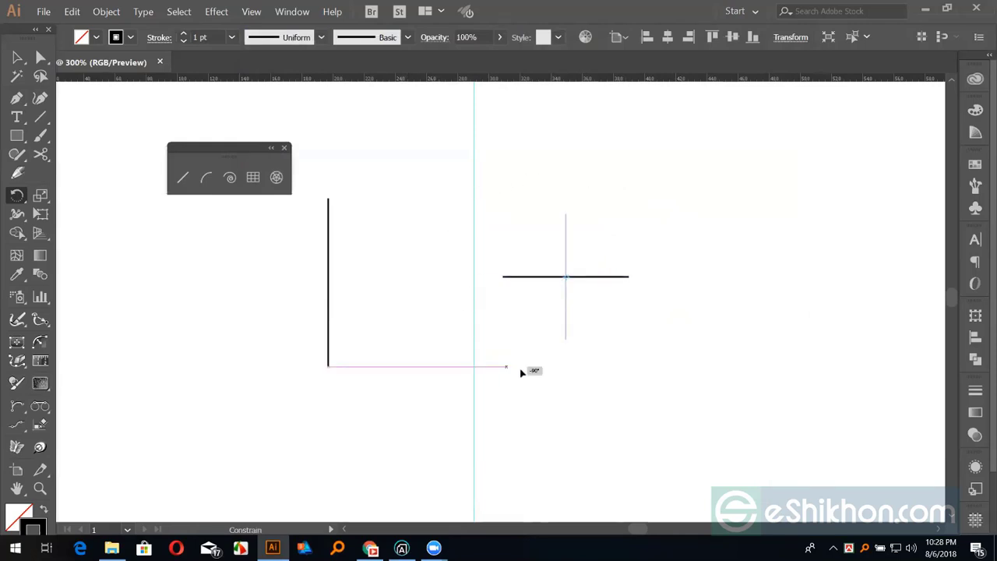
{"action": "mouse_move", "coordinate": [481, 194]}
{"action": "left_mouse_down"}
{"action": "mouse_move", "coordinate": [599, 379]}
{"action": "mouse_move", "coordinate": [683, 322]}
{"action": "left_mouse_up"}
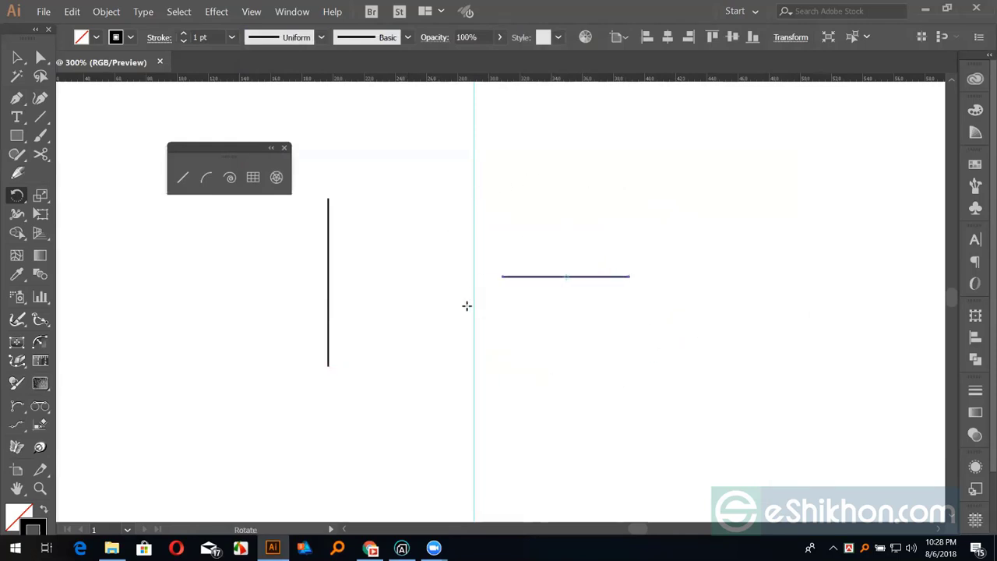
{"action": "key", "text": "v"}
{"action": "key", "text": "ctrl+k"}
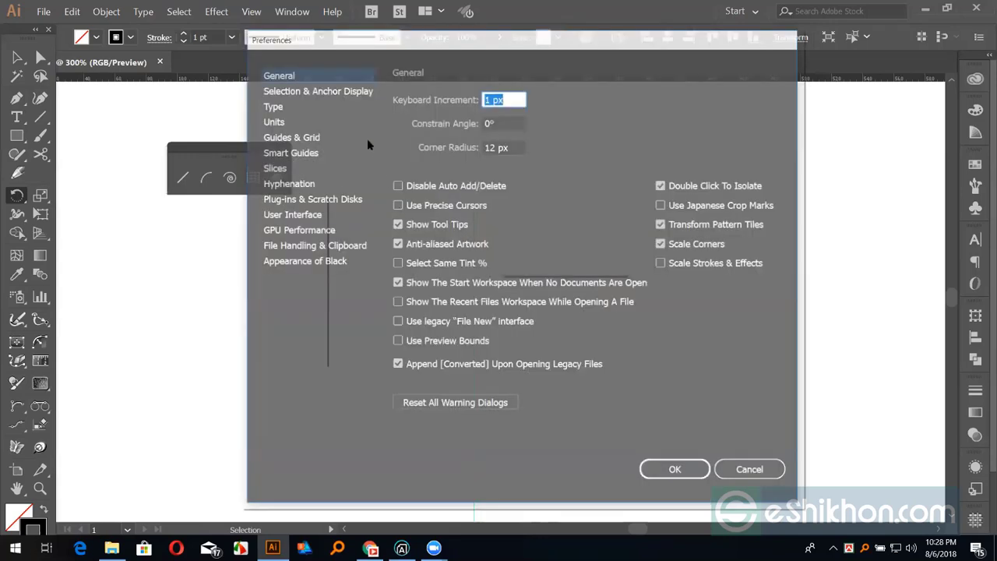
- Change the Smart Guides construction guides to 90° & 45° Angles
{"action": "left_click", "coordinate": [296, 153]}
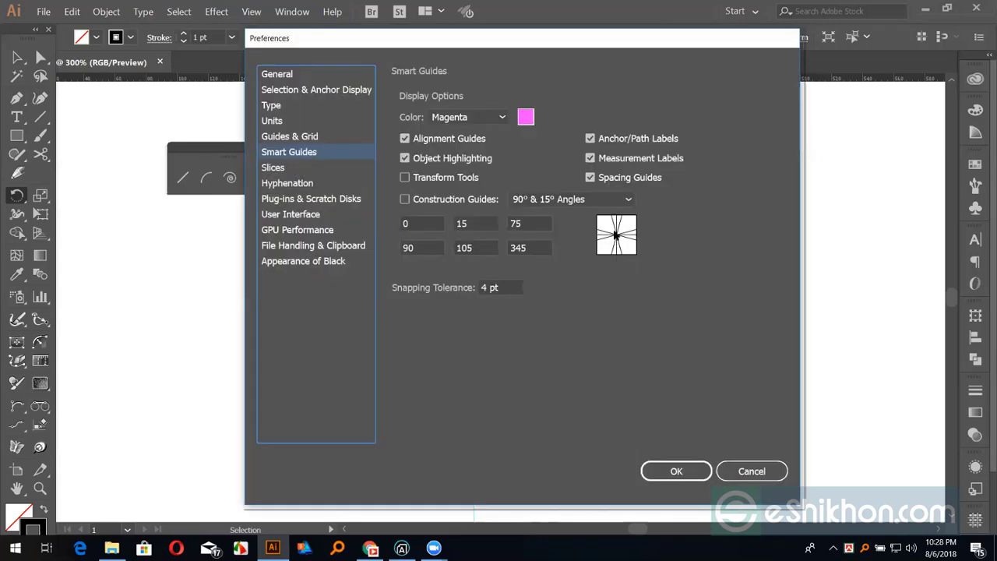
{"action": "left_click", "coordinate": [611, 201]}
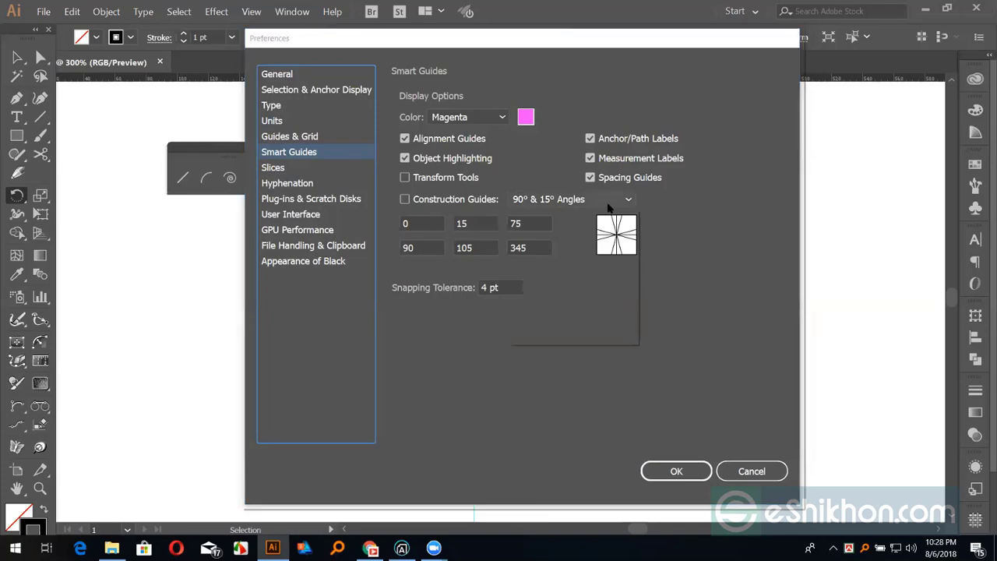
{"action": "left_click", "coordinate": [574, 251]}
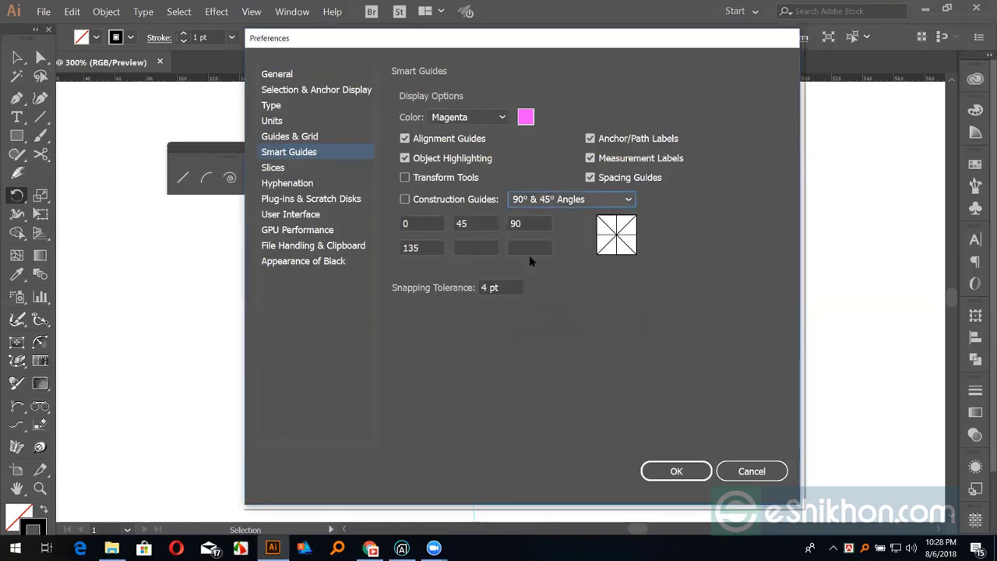
- Browse the other preference categories, close Preferences, and select the Rotate tool
{"action": "left_click", "coordinate": [281, 170]}
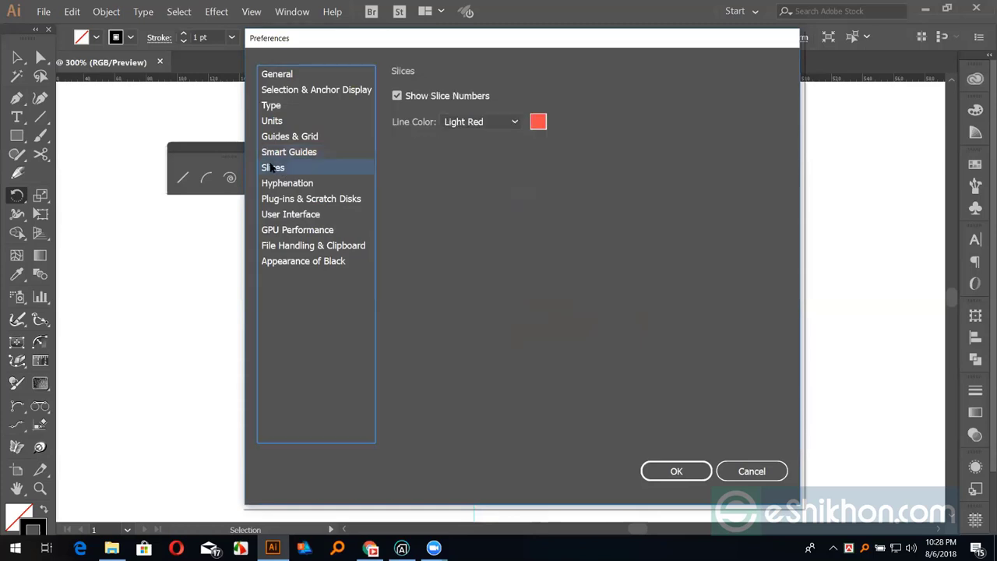
{"action": "left_click", "coordinate": [279, 186]}
{"action": "left_click", "coordinate": [282, 201]}
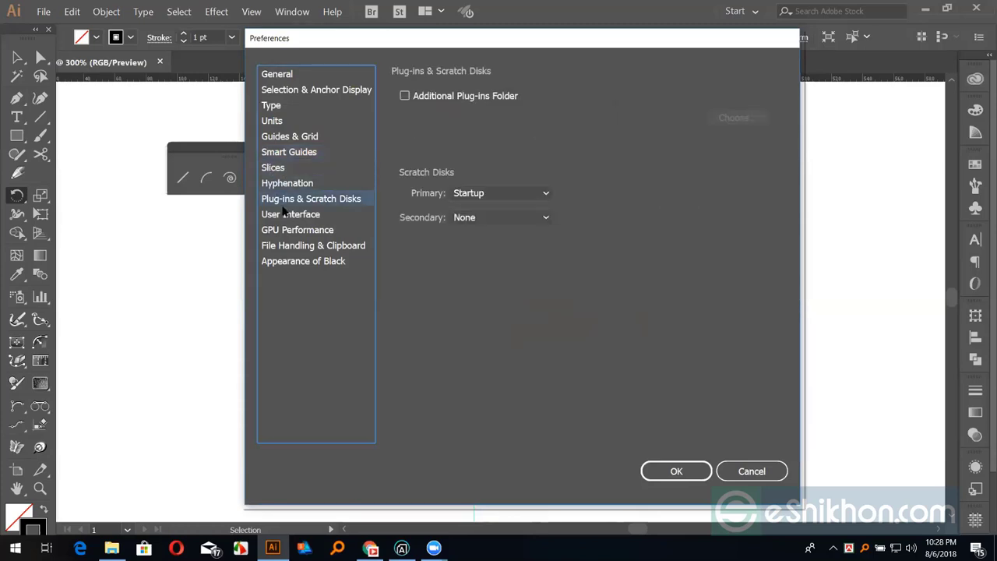
{"action": "left_click", "coordinate": [293, 231]}
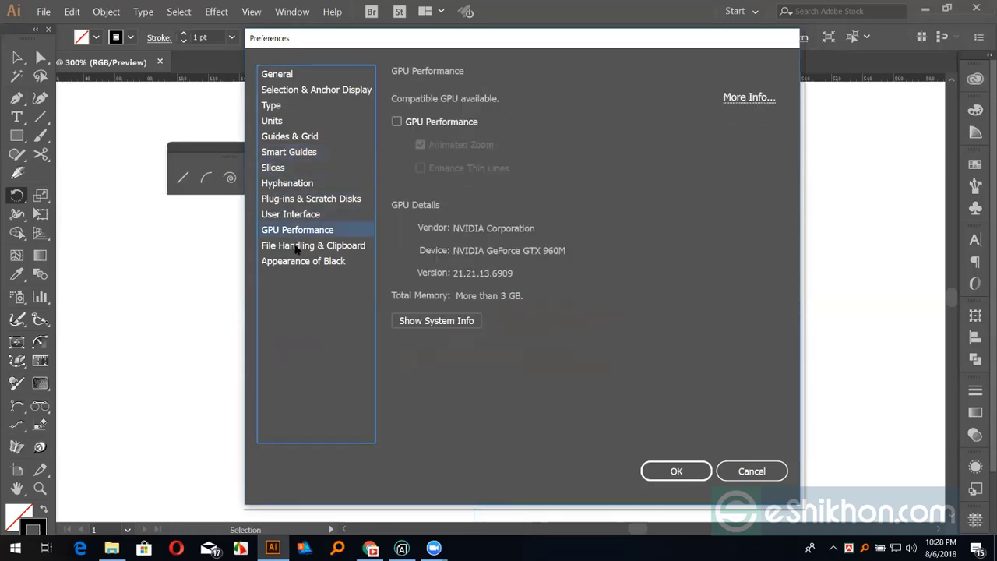
{"action": "left_click", "coordinate": [297, 247]}
{"action": "left_click", "coordinate": [296, 261]}
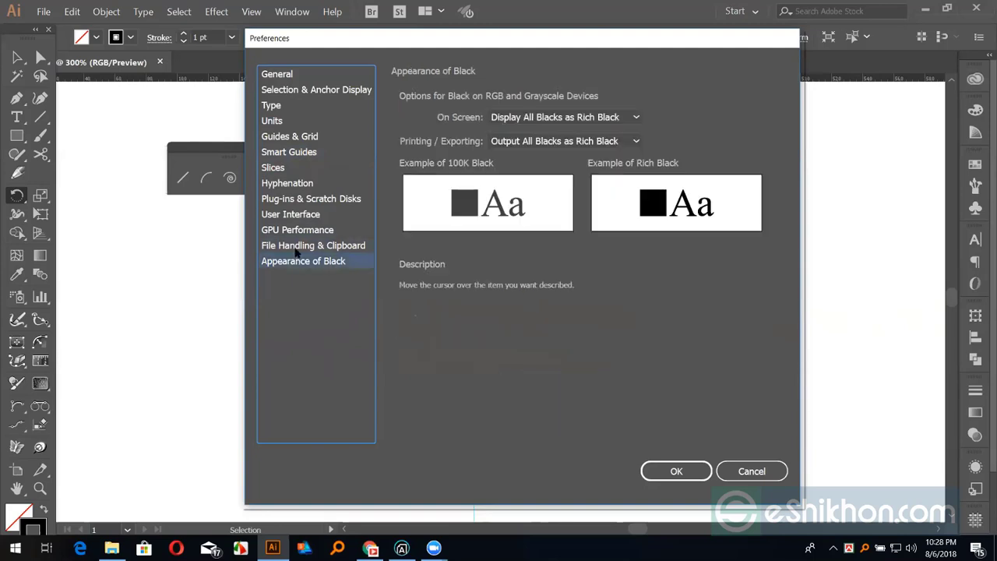
{"action": "left_click", "coordinate": [285, 90]}
{"action": "left_click", "coordinate": [277, 75]}
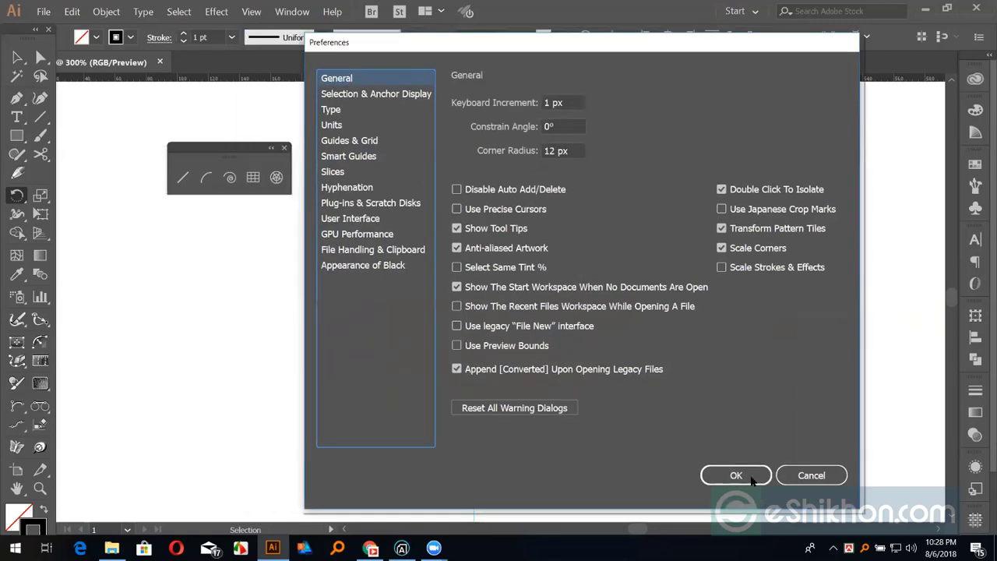
{"action": "left_click", "coordinate": [755, 481]}
{"action": "key", "text": "r"}
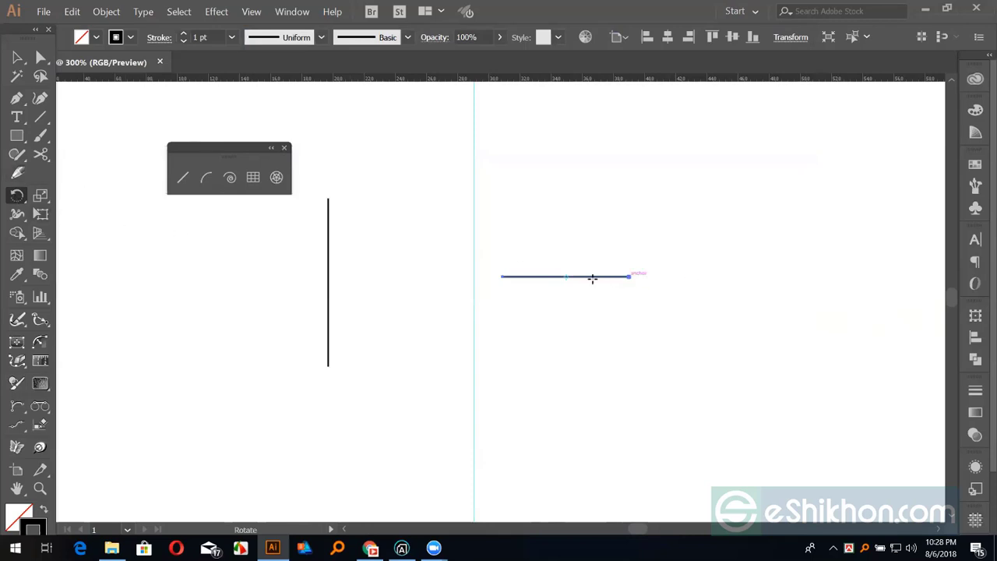
- Pivot the rotation at the line's left end and preview a 0° angle
{"action": "left_click", "coordinate": [501, 276], "text": "alt"}
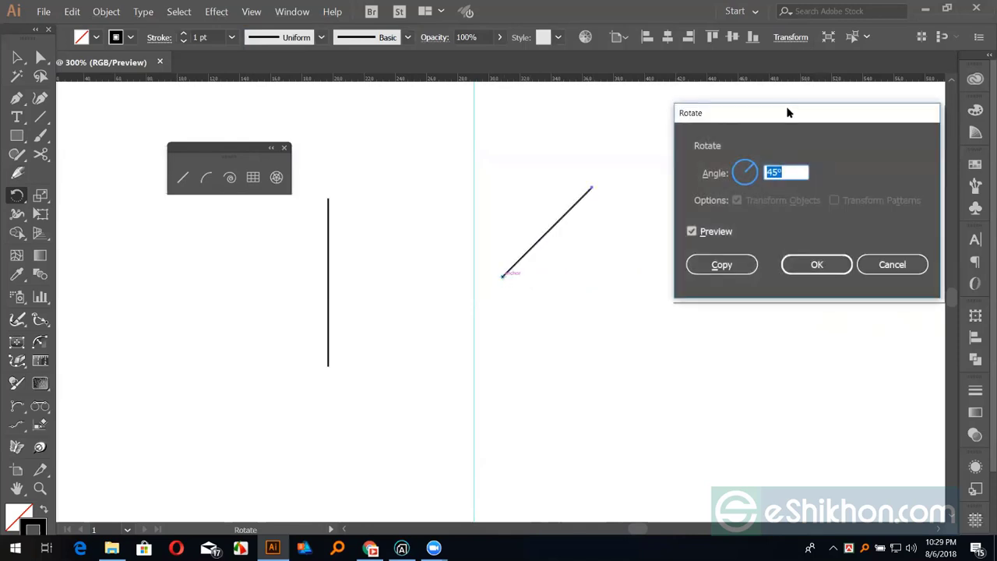
{"action": "mouse_move", "coordinate": [788, 113]}
{"action": "left_mouse_down"}
{"action": "mouse_move", "coordinate": [804, 130]}
{"action": "mouse_move", "coordinate": [745, 116]}
{"action": "left_mouse_up"}
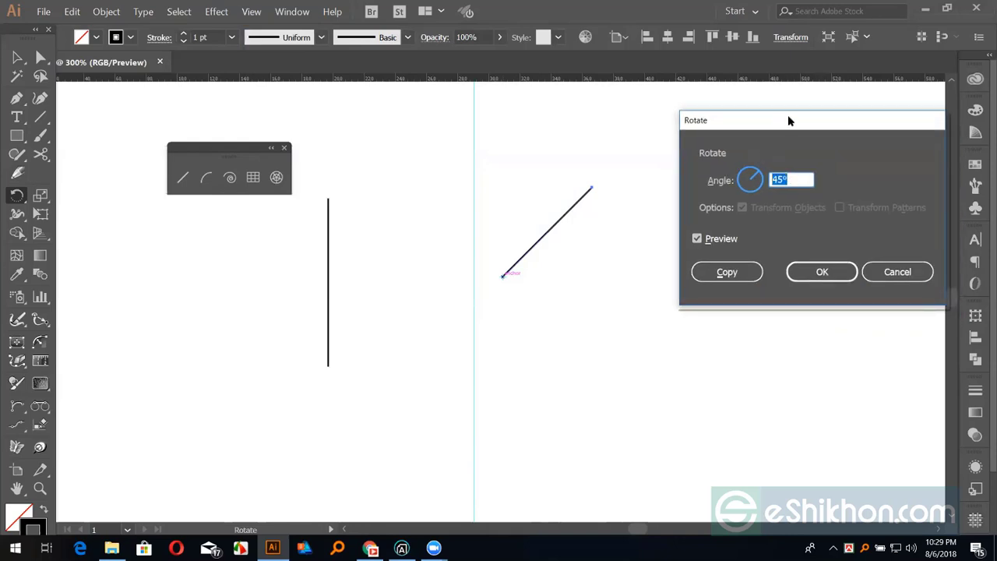
{"action": "left_click_drag", "start_coordinate": [787, 114], "coordinate": [855, 114]}
{"action": "type", "text": "0"}
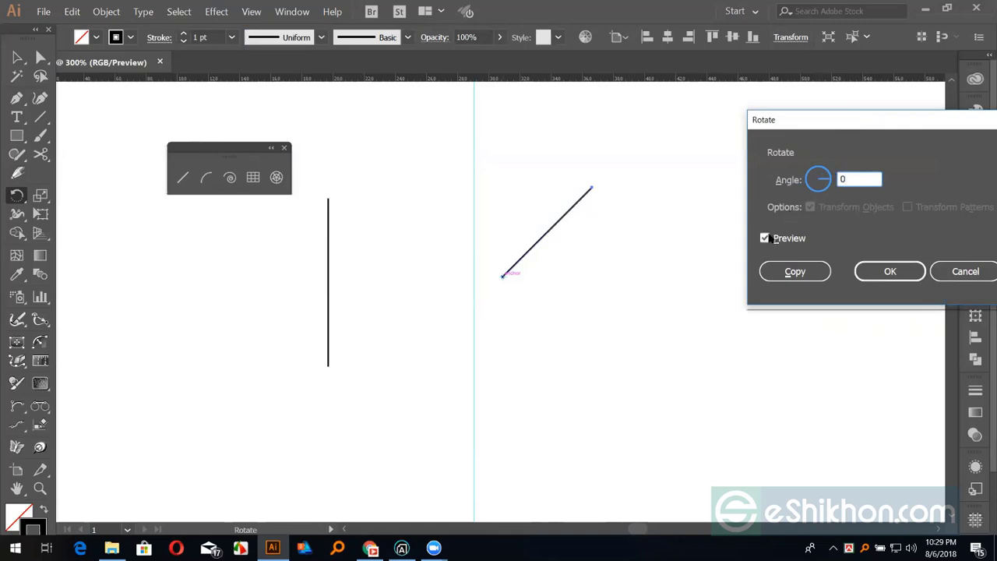
{"action": "left_click", "coordinate": [765, 238]}
{"action": "left_click", "coordinate": [766, 238]}
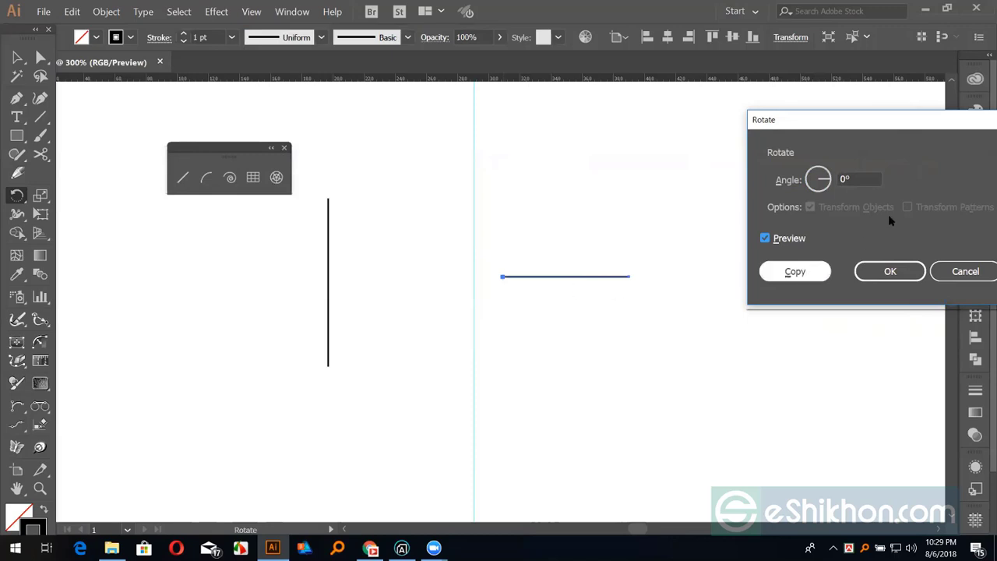
- Preview 360° and then 180° rotations, comparing the flipped line with the original
{"action": "left_click", "coordinate": [865, 178]}
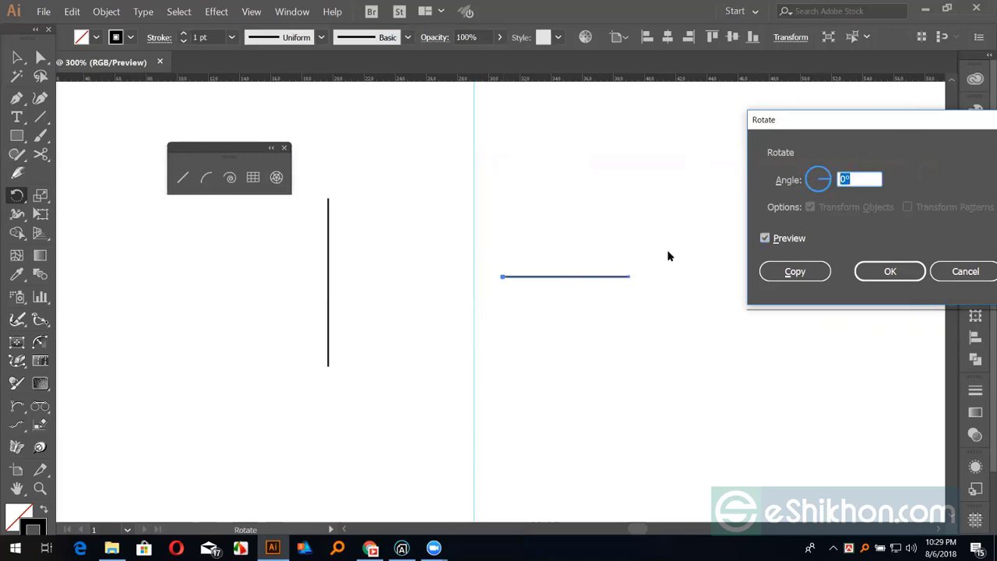
{"action": "type", "text": "36"}
{"action": "type", "text": "0"}
{"action": "left_click", "coordinate": [764, 239]}
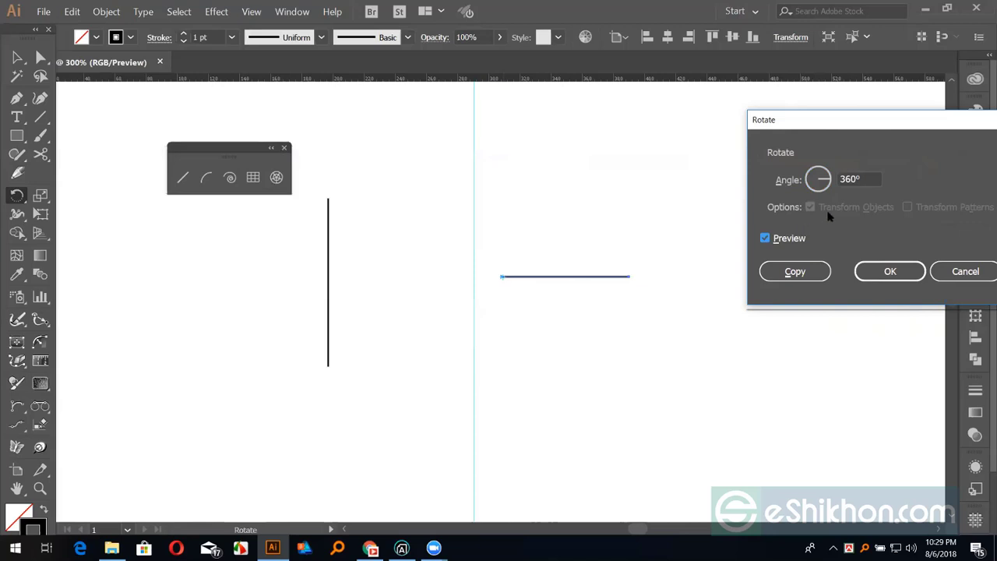
{"action": "left_click", "coordinate": [865, 178]}
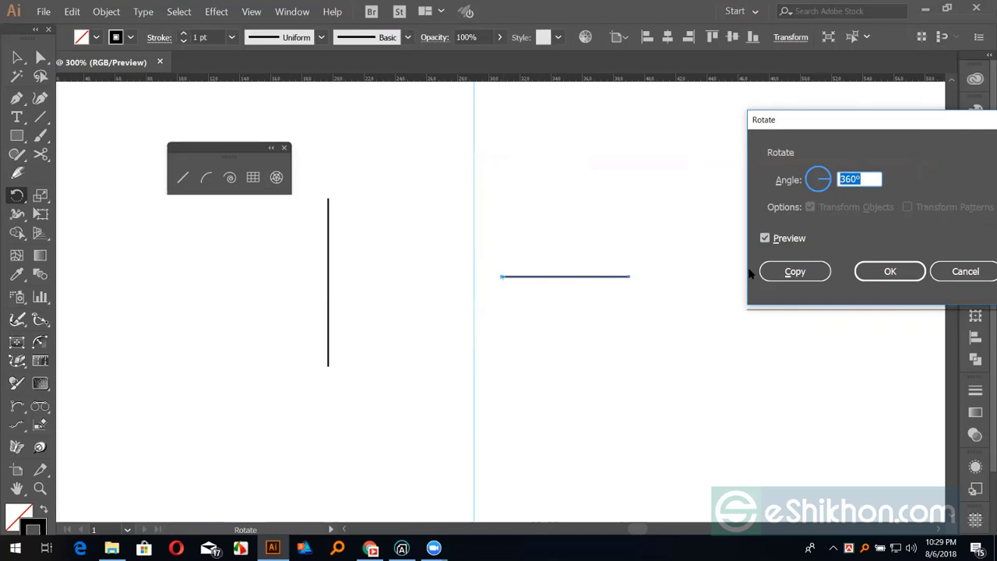
{"action": "type", "text": "180"}
{"action": "left_click", "coordinate": [765, 239]}
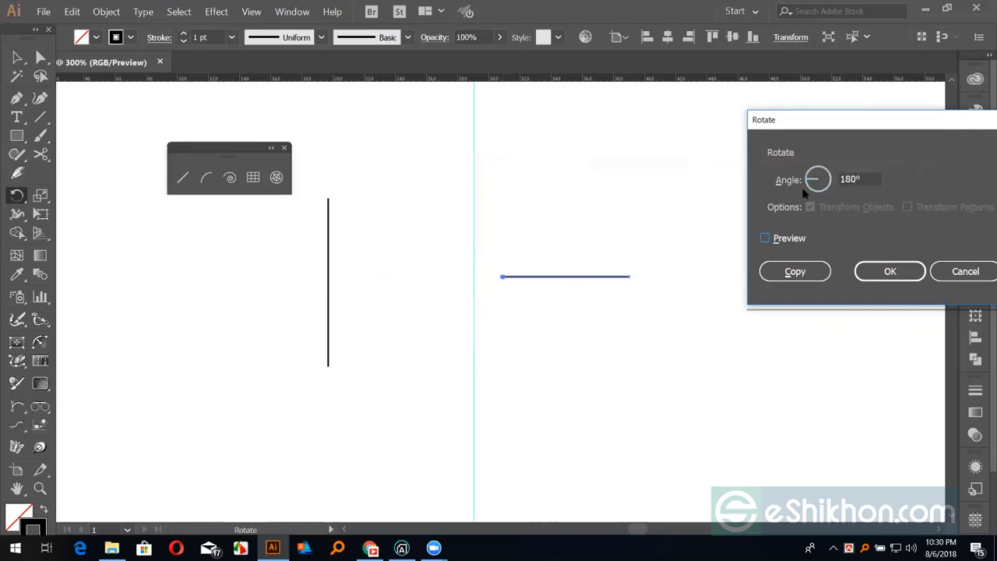
{"action": "left_click", "coordinate": [765, 239]}
{"action": "left_click", "coordinate": [765, 239]}
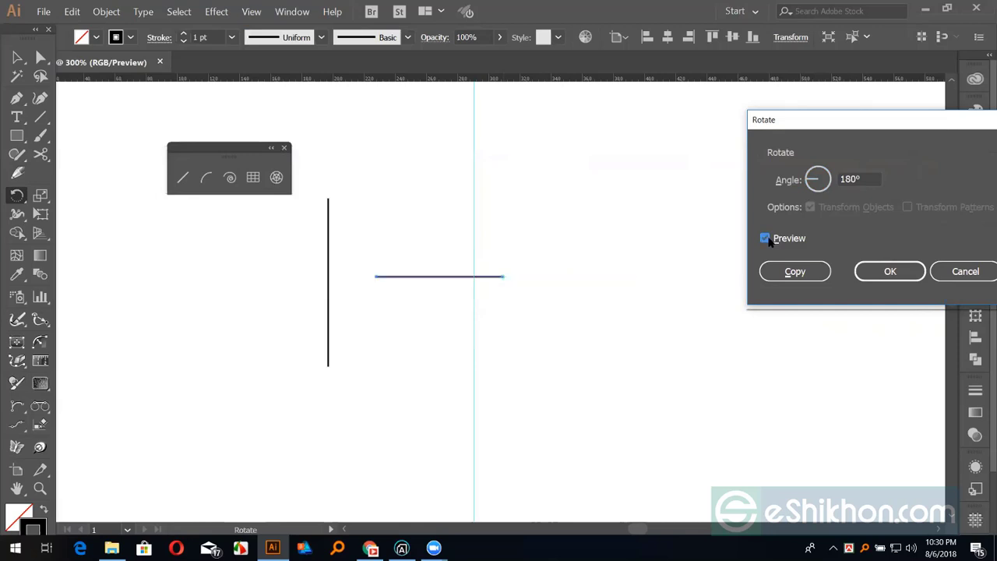
{"action": "left_click", "coordinate": [764, 239]}
{"action": "left_click", "coordinate": [765, 239]}
- Reset the angle to 0° and then enter 30°
{"action": "left_click", "coordinate": [803, 178]}
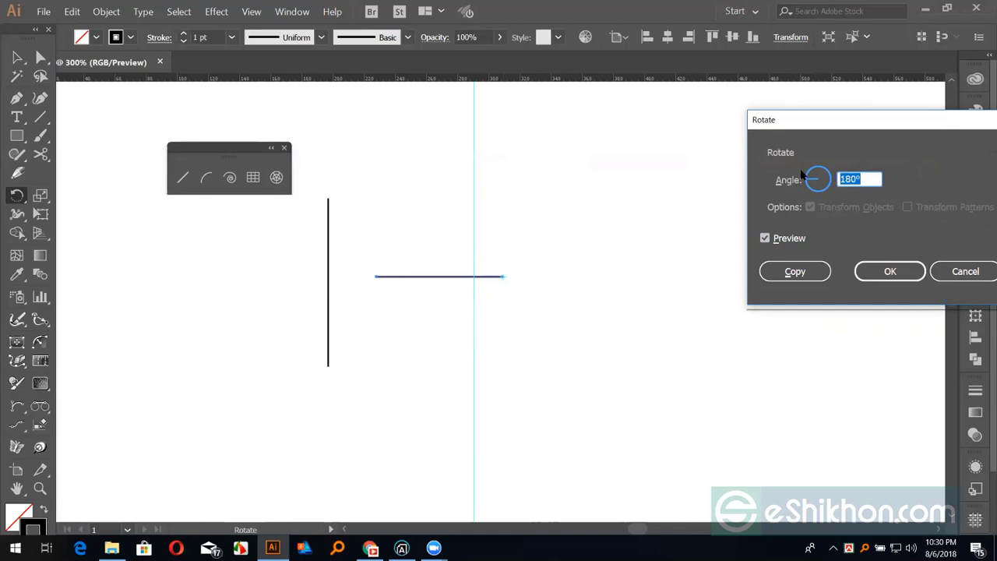
{"action": "type", "text": "0"}
{"action": "left_click", "coordinate": [779, 240]}
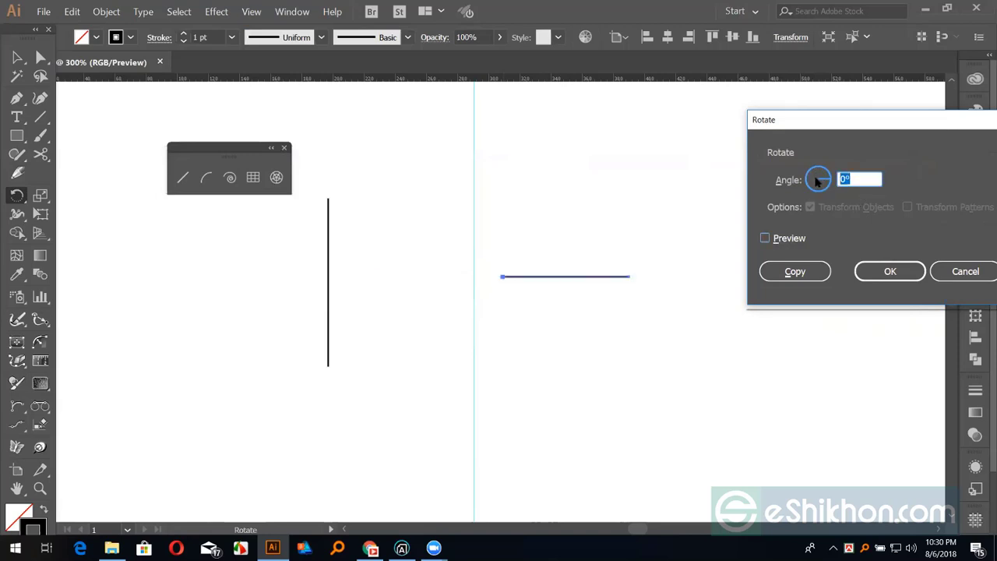
{"action": "type", "text": "30"}
{"action": "key", "text": "Tab"}
- Change the rotation angle to 36° and add a rotated copy of the line
{"action": "left_click", "coordinate": [767, 239]}
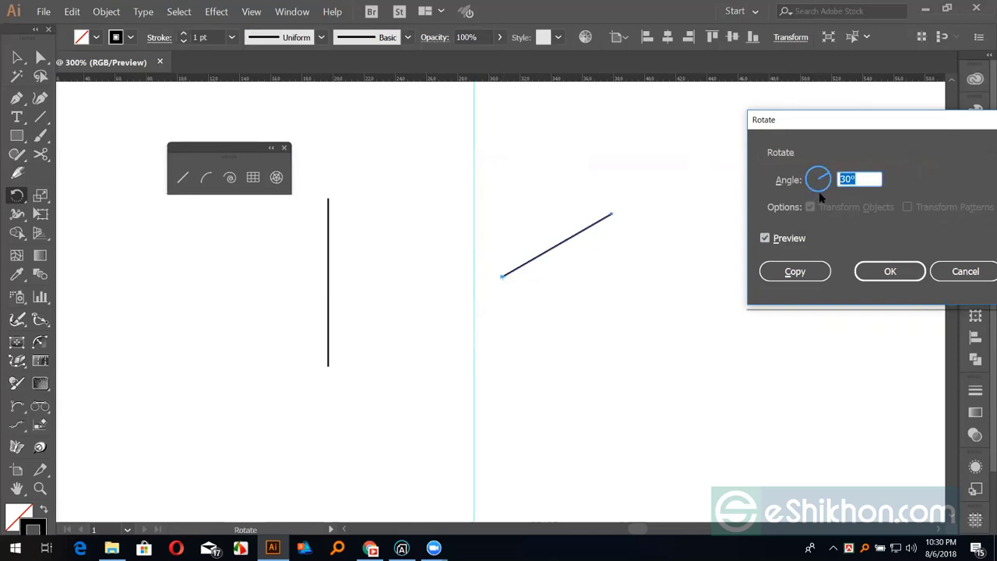
{"action": "type", "text": "36"}
{"action": "left_click", "coordinate": [765, 239]}
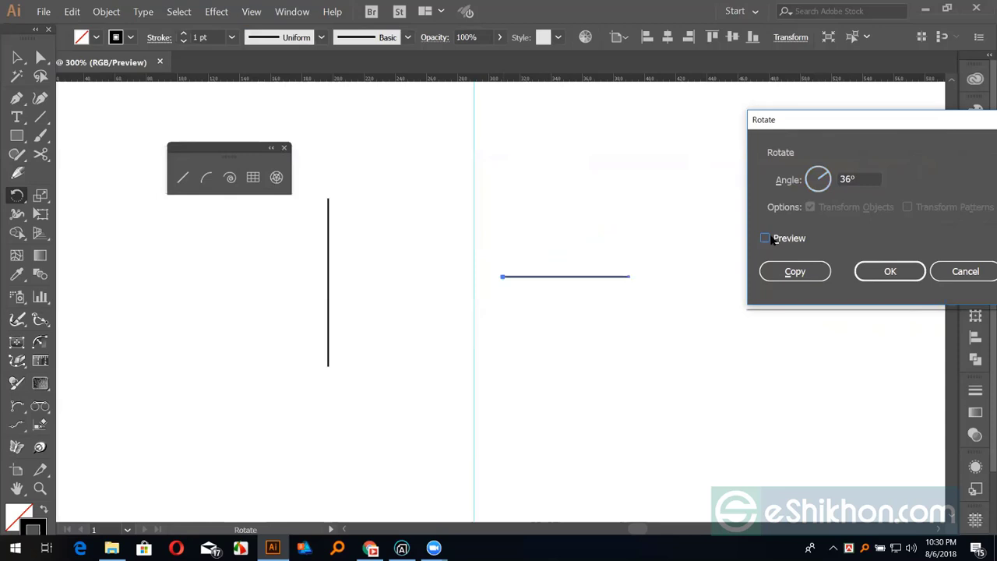
{"action": "left_click", "coordinate": [793, 271]}
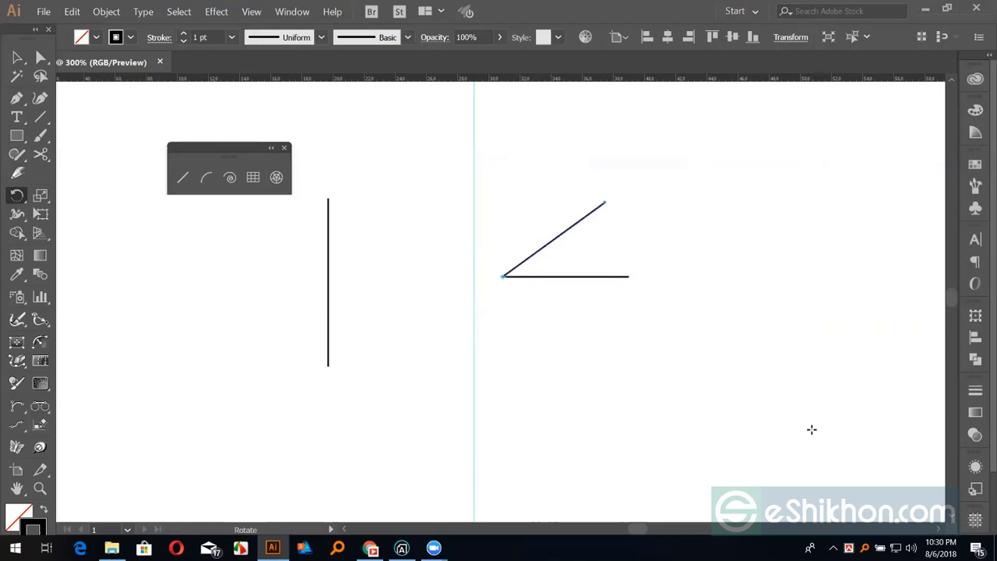
- Repeat the 36° rotated copy with Ctrl+D to fill out the starburst spokes
{"action": "key", "text": "ctrl+d"}
{"action": "key", "text": "ctrl+d"}
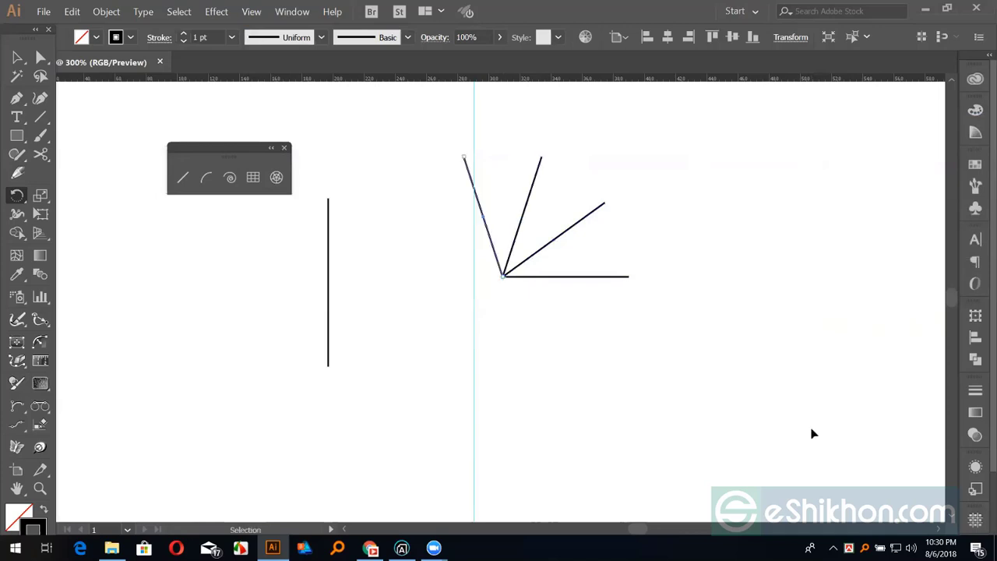
{"action": "key", "text": "ctrl+d"}
{"action": "key", "text": "ctrl+d"}
{"action": "key", "text": "ctrl+d"}
{"action": "key", "text": "ctrl+d"}
{"action": "key", "text": "ctrl+d"}
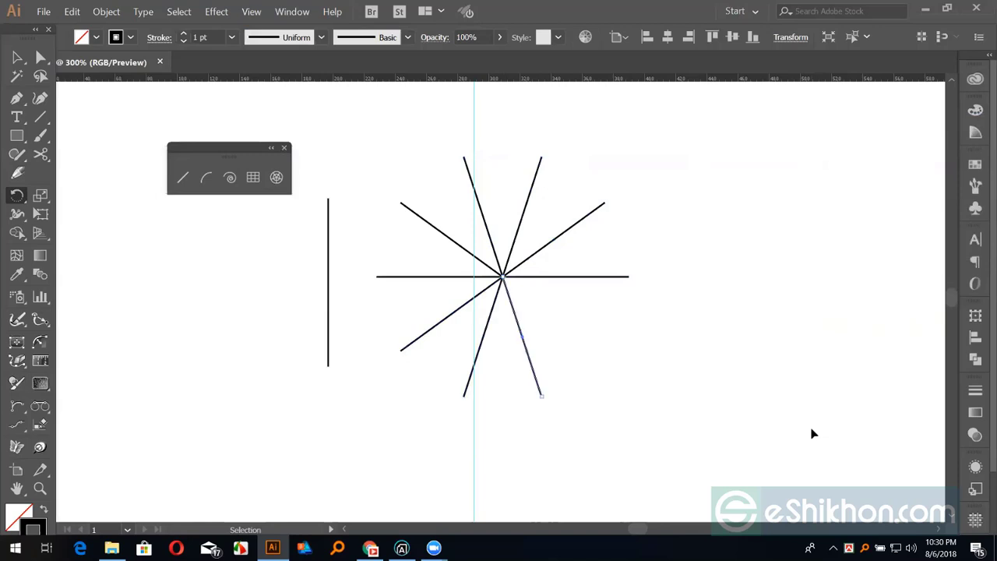
{"action": "key", "text": "ctrl+d"}
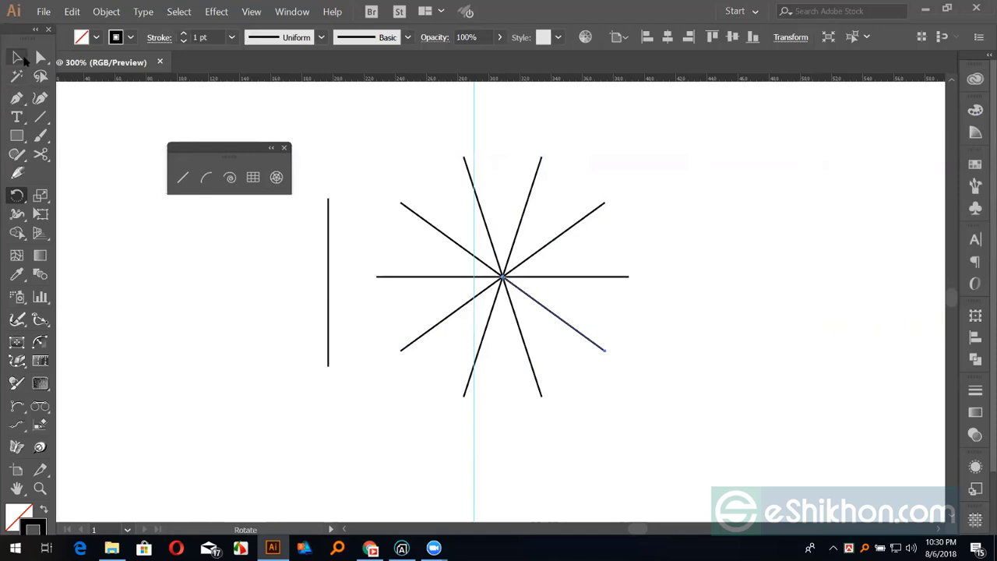
- Delete the upper and lower star lines, keeping only the horizontal line selected
{"action": "left_click", "coordinate": [18, 58]}
{"action": "left_click_drag", "start_coordinate": [409, 179], "coordinate": [613, 256]}
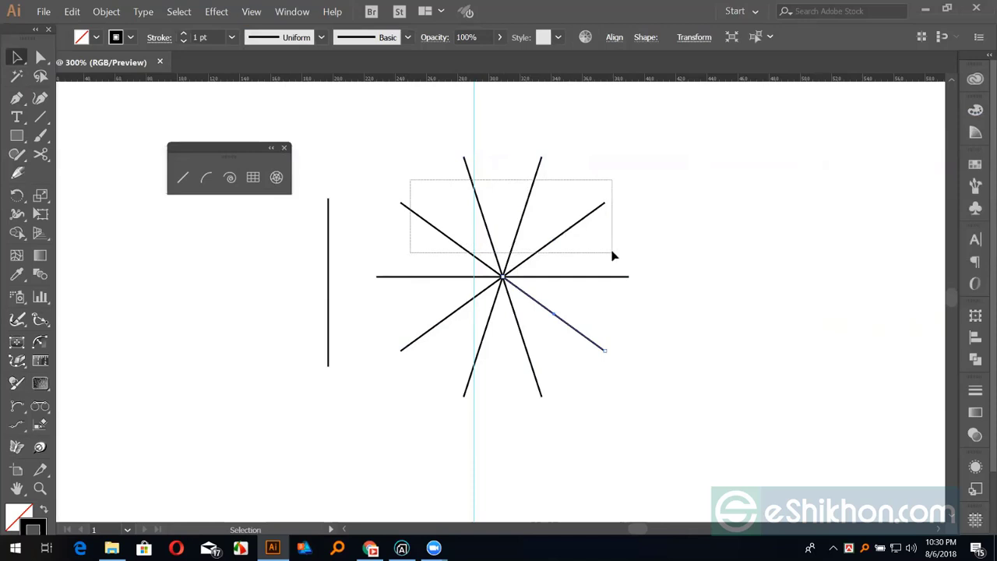
{"action": "key", "text": "Delete"}
{"action": "left_click_drag", "start_coordinate": [443, 348], "coordinate": [647, 359]}
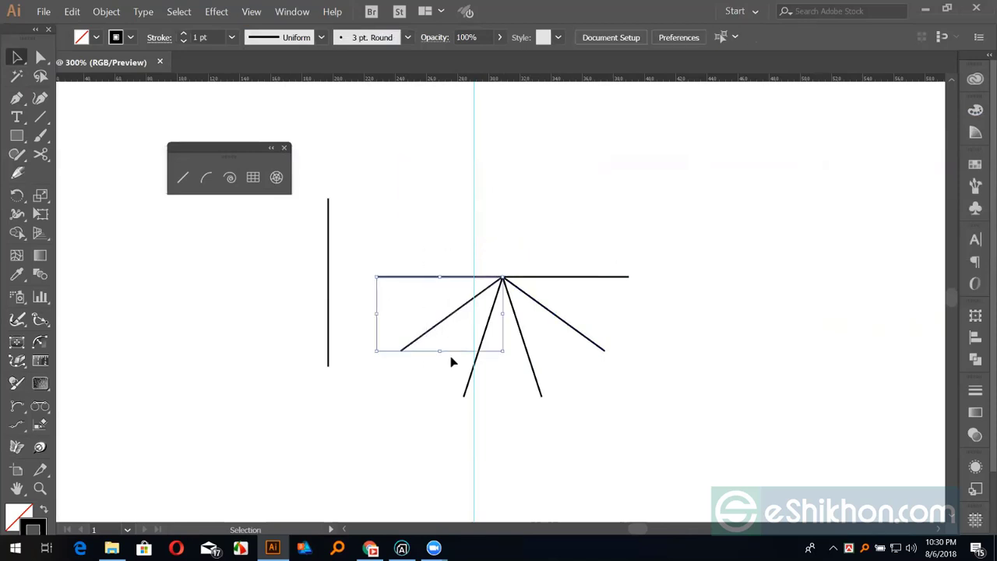
{"action": "key", "text": "Delete"}
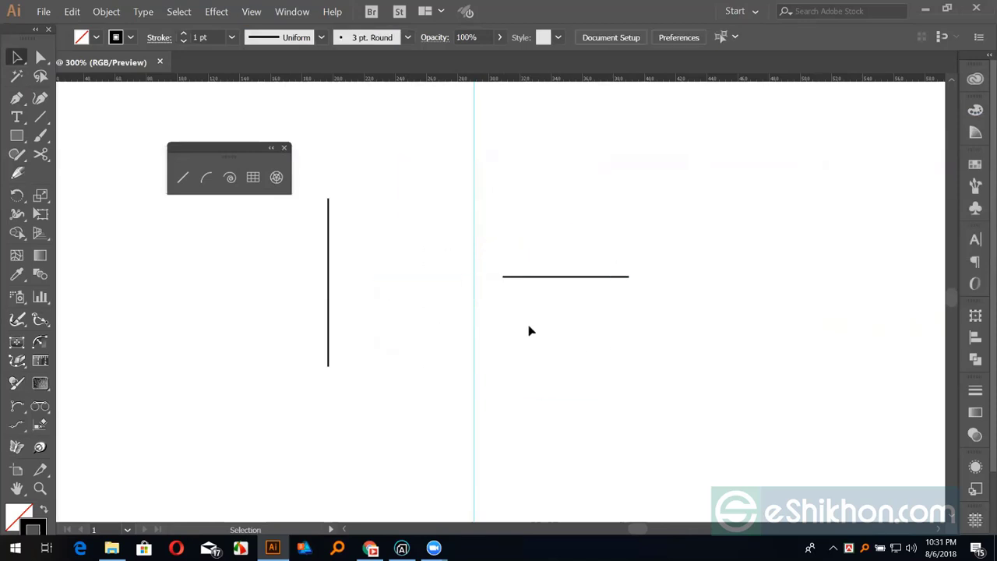
{"action": "left_click", "coordinate": [579, 281]}
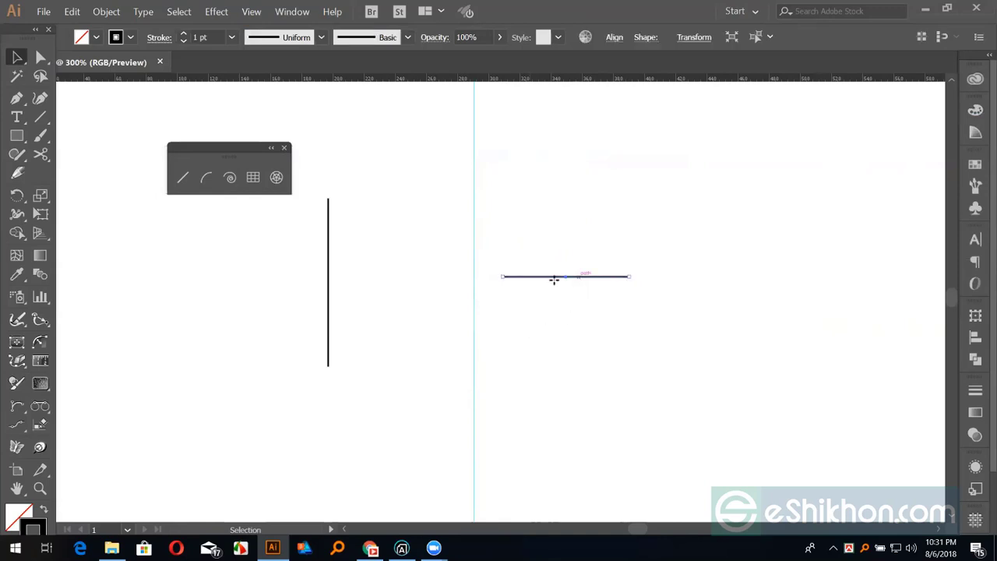
- Rotate-copy the horizontal line 45° around its left end, repeating to form an eight-spoke starburst
{"action": "key", "text": "r"}
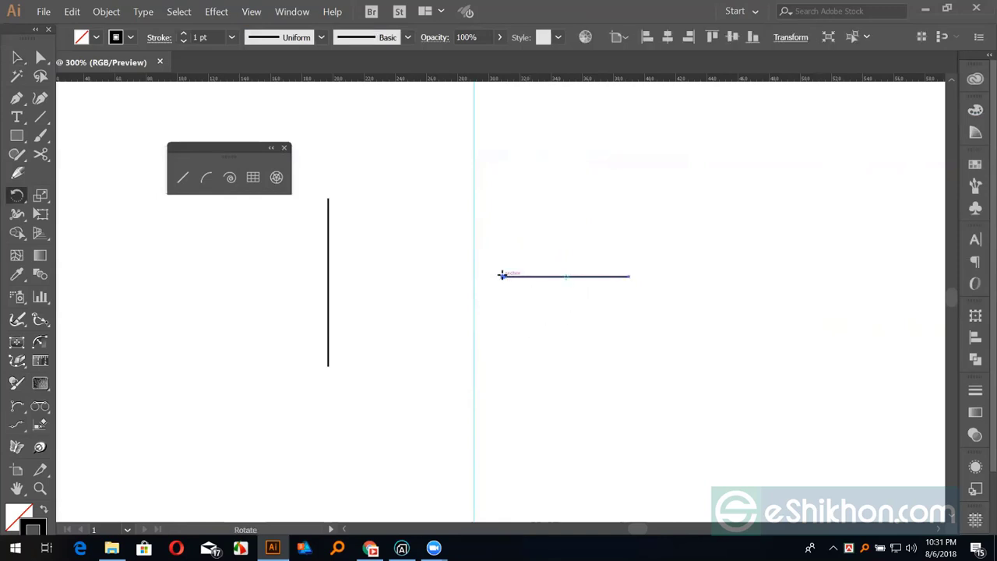
{"action": "scroll", "coordinate": [502, 275], "scroll_direction": "right", "scroll_amount": 3}
{"action": "scroll", "coordinate": [502, 275], "scroll_direction": "up", "scroll_amount": 1}
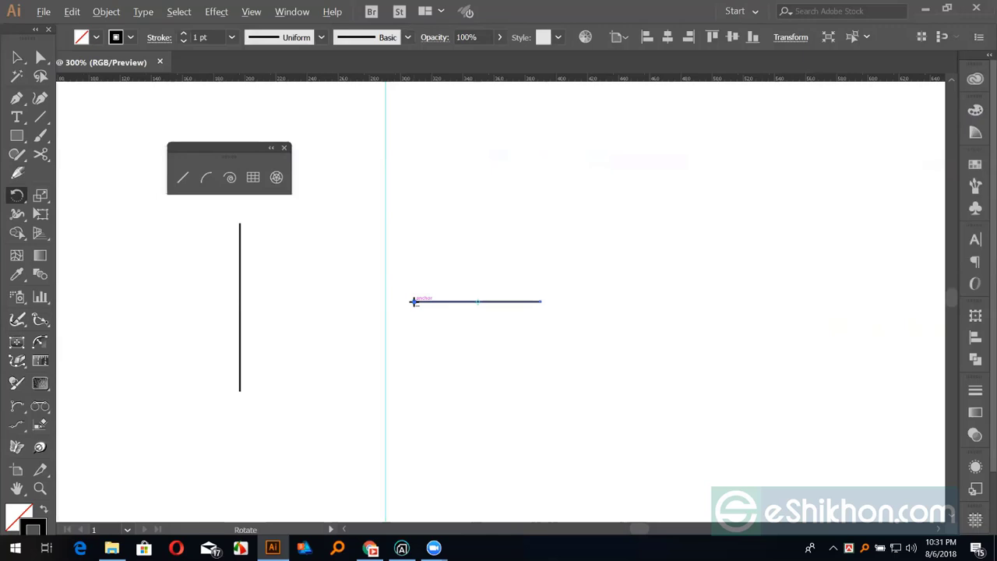
{"action": "left_click", "coordinate": [414, 302], "text": "alt"}
{"action": "type", "text": "4"}
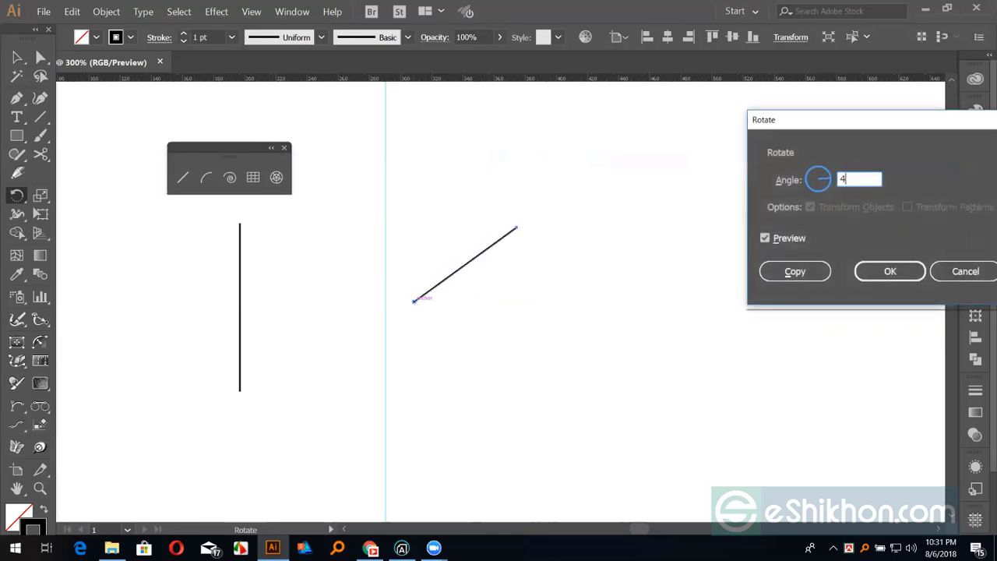
{"action": "type", "text": "5"}
{"action": "left_click", "coordinate": [810, 265]}
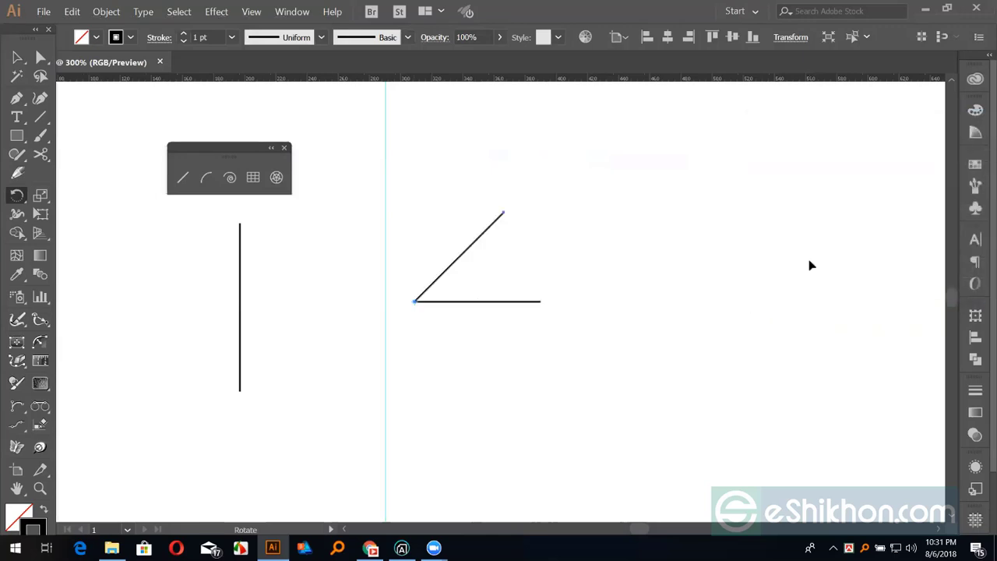
{"action": "key", "text": "ctrl+d"}
{"action": "key", "text": "ctrl+d"}
{"action": "key", "text": "ctrl+d"}
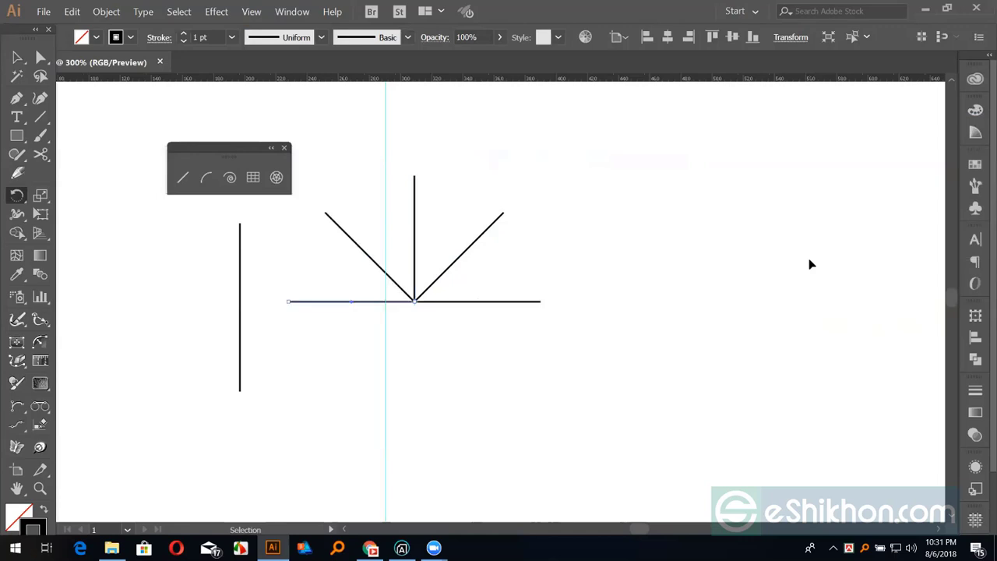
{"action": "key", "text": "ctrl+d"}
{"action": "key", "text": "ctrl+d"}
{"action": "key", "text": "ctrl+d"}
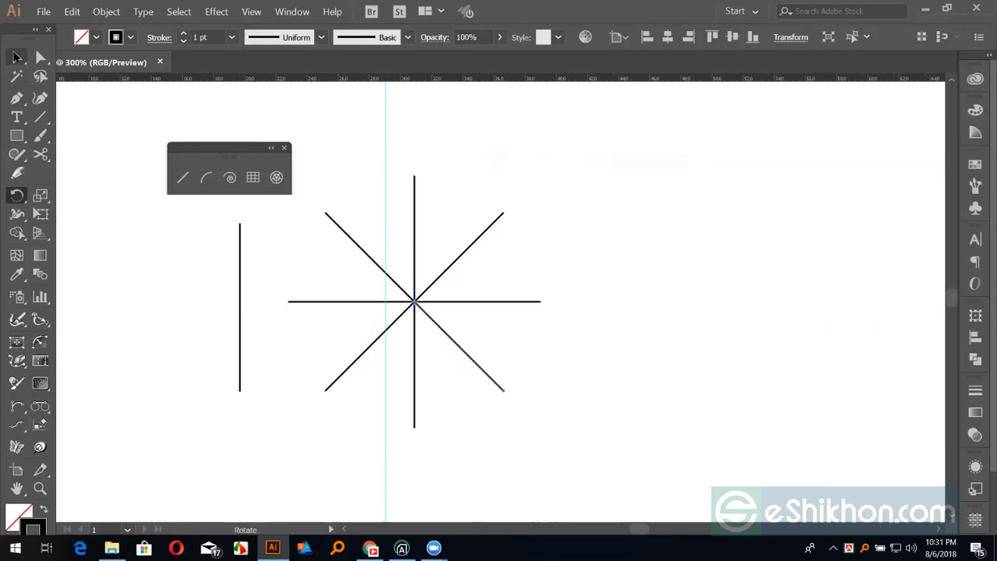
{"action": "left_click", "coordinate": [16, 58]}
- Colour the star's right horizontal arm red from the Swatches panel
{"action": "left_click", "coordinate": [465, 302]}
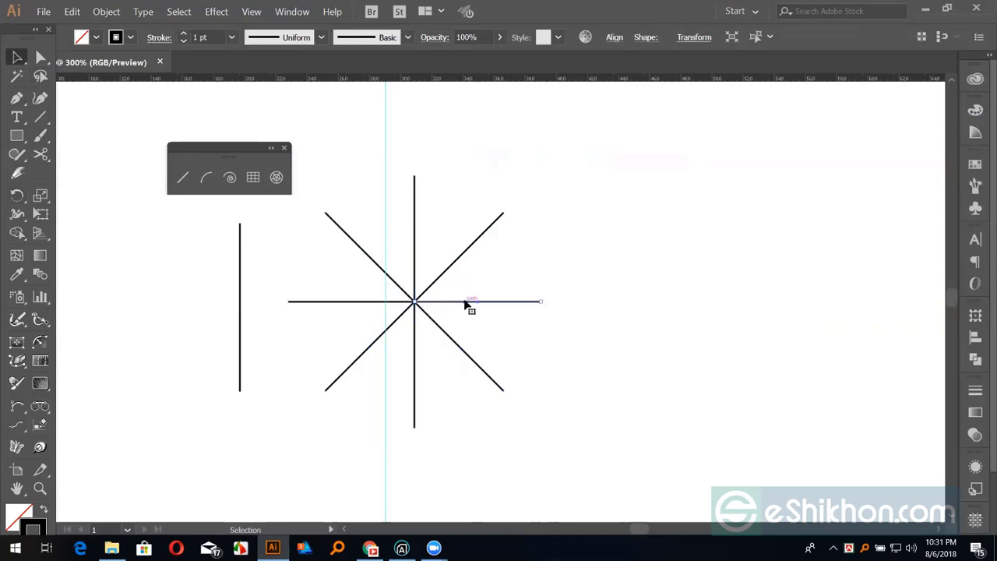
{"action": "key", "text": "a"}
{"action": "left_click", "coordinate": [975, 165]}
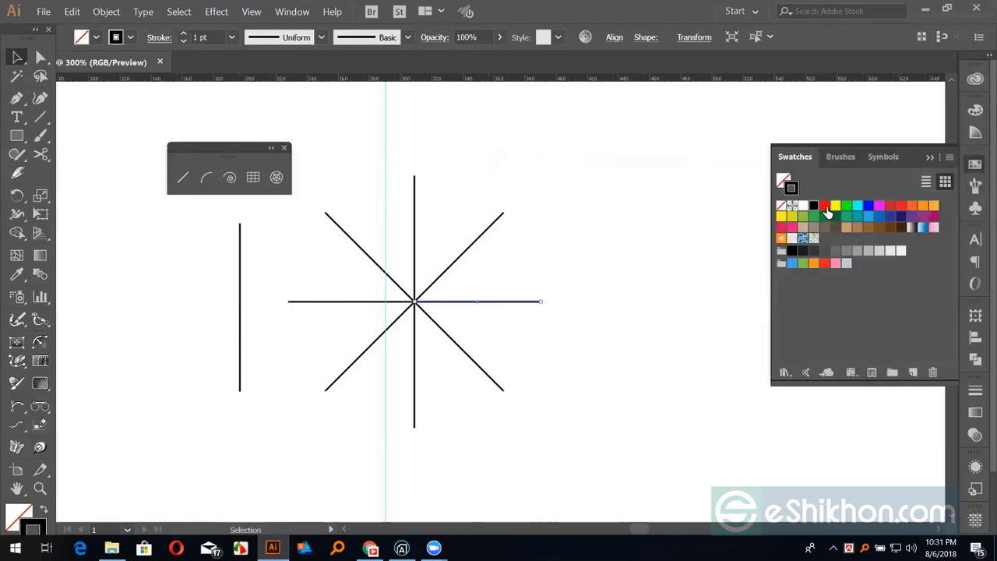
{"action": "left_click", "coordinate": [826, 207]}
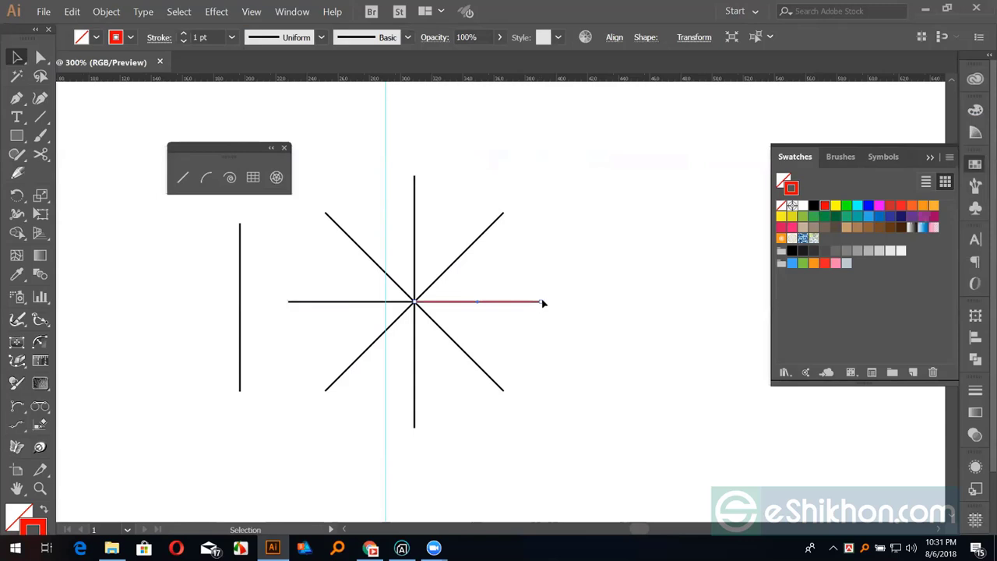
- Shorten the red arm toward the centre, then zoom in and reselect it
{"action": "left_click_drag", "start_coordinate": [543, 303], "coordinate": [596, 351]}
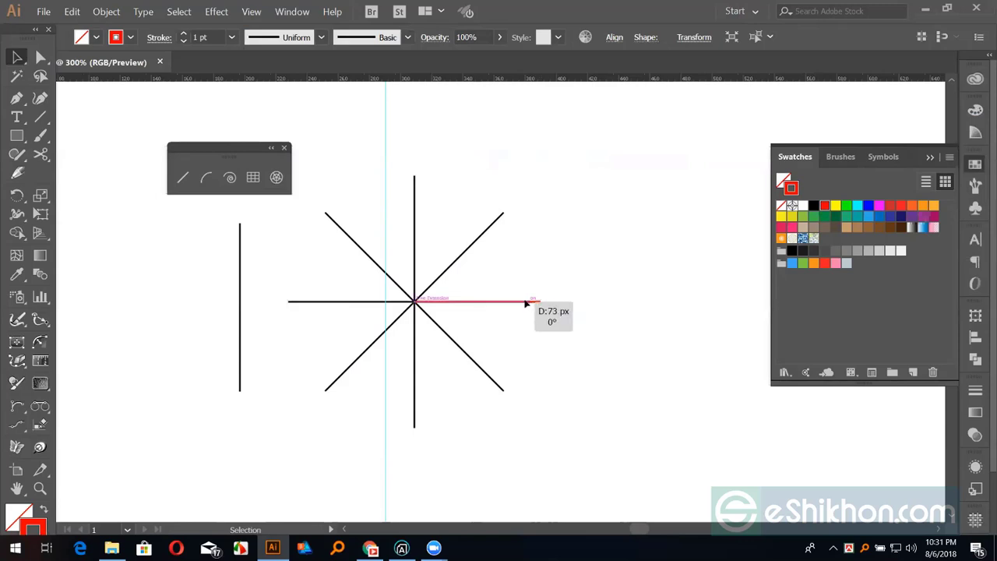
{"action": "left_click", "coordinate": [594, 352]}
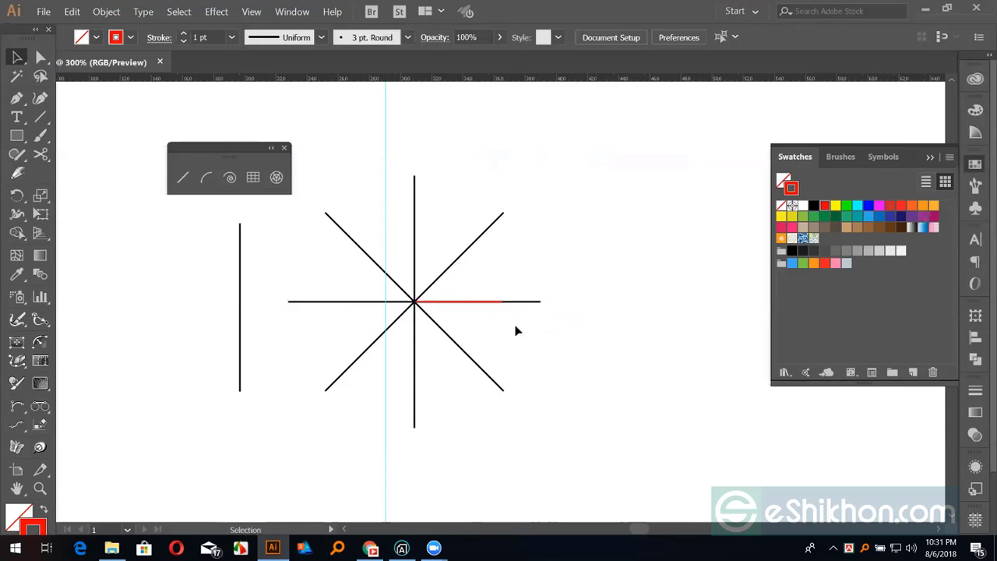
{"action": "key", "text": "ctrl+equal"}
{"action": "key", "text": "ctrl+equal"}
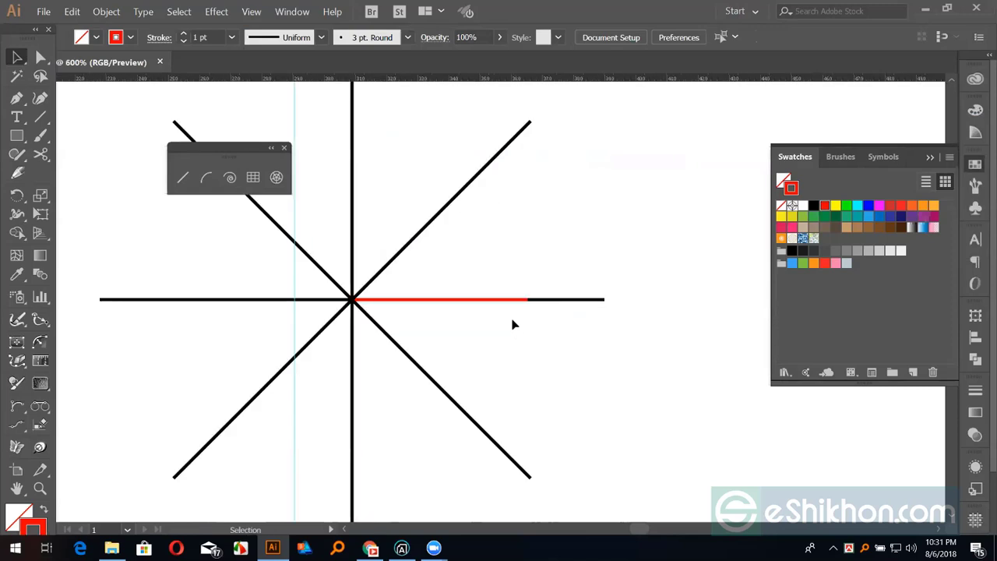
{"action": "left_click_drag", "start_coordinate": [502, 334], "coordinate": [534, 344]}
{"action": "left_click", "coordinate": [535, 309]}
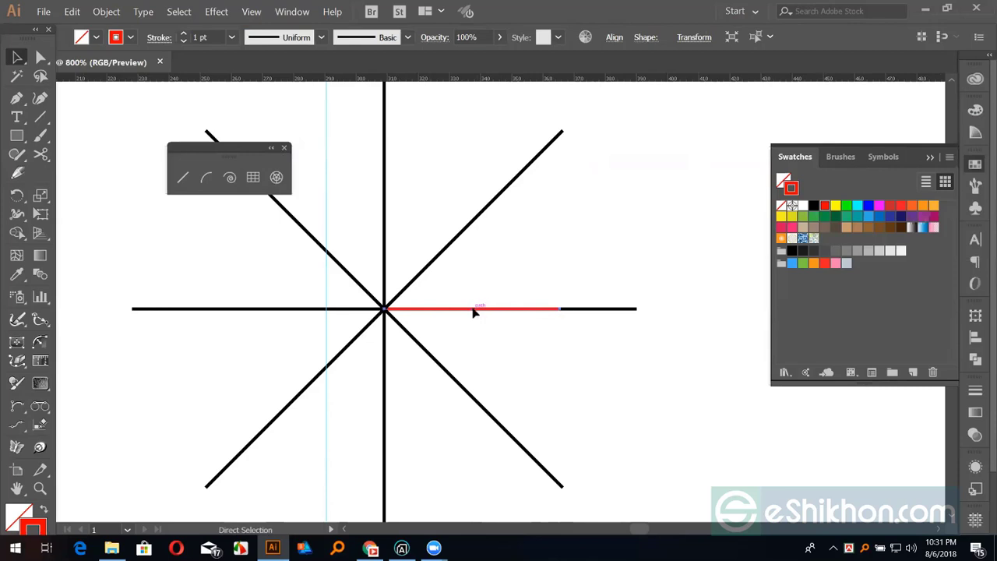
{"action": "scroll", "coordinate": [473, 312], "scroll_direction": "up", "scroll_amount": 1}
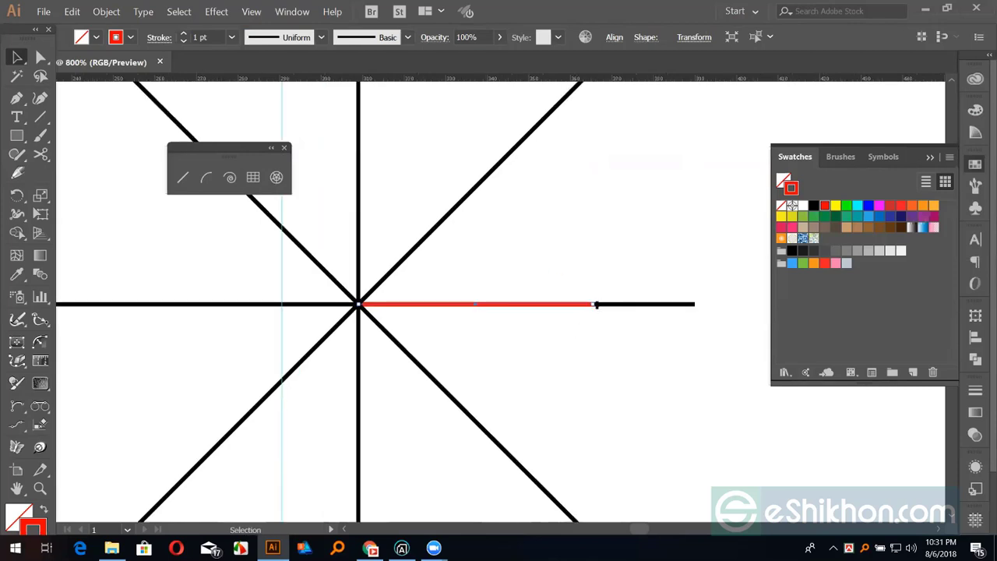
- Move the red segment and rotate it through diagonal, vertical and back to horizontal positions
{"action": "left_click_drag", "start_coordinate": [596, 302], "coordinate": [579, 289]}
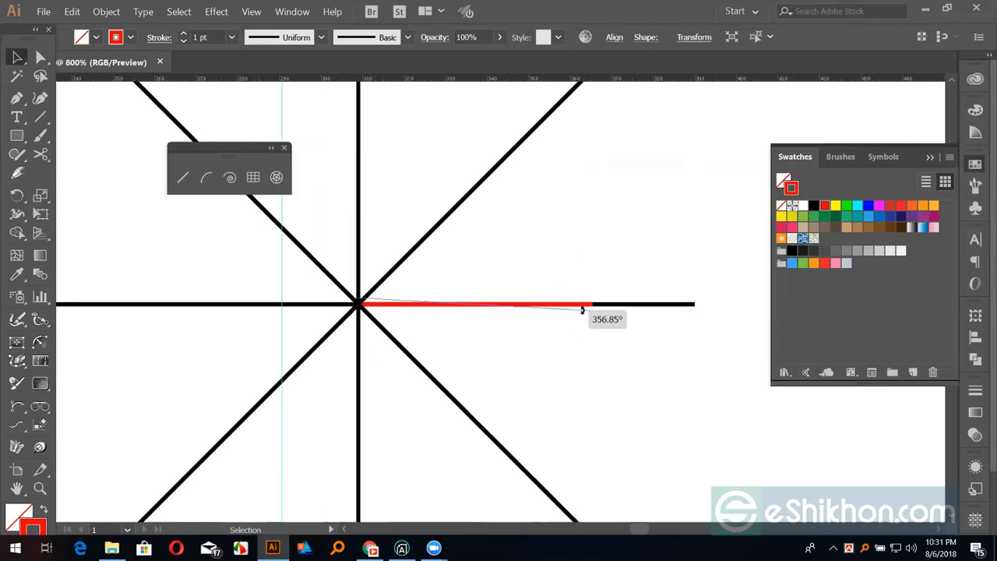
{"action": "left_click_drag", "start_coordinate": [580, 289], "coordinate": [589, 286]}
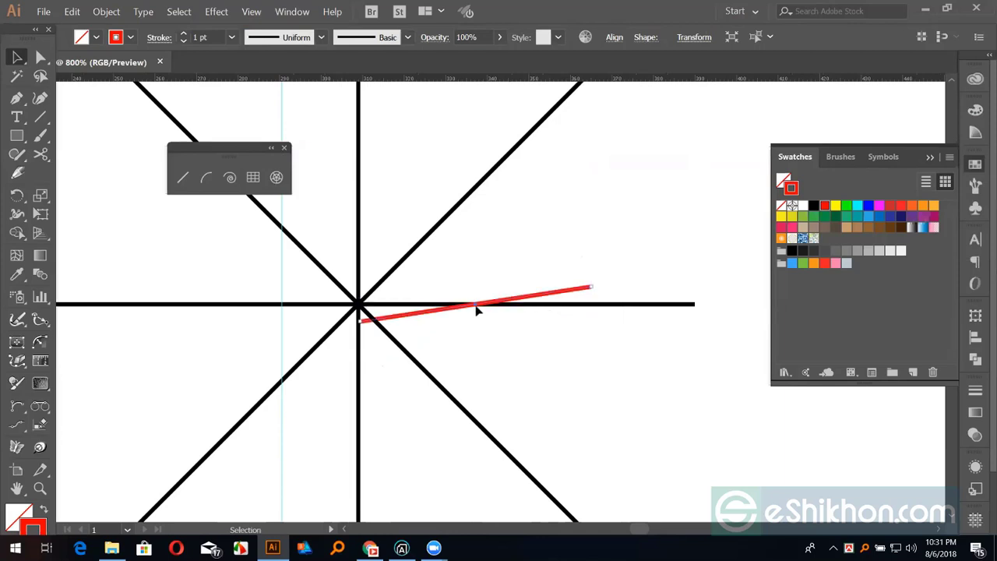
{"action": "key", "text": "ctrl+z"}
{"action": "left_click_drag", "start_coordinate": [477, 309], "coordinate": [359, 307]}
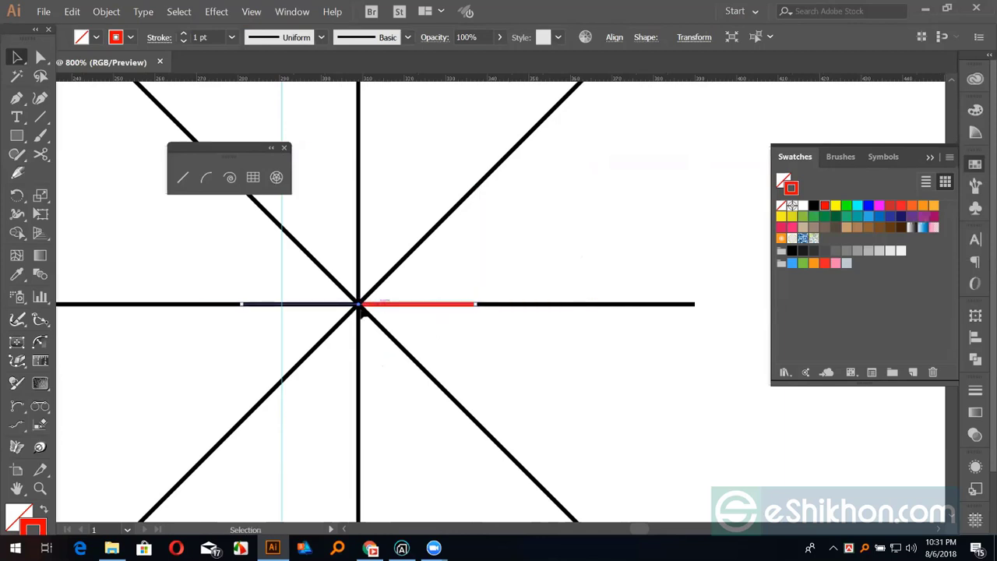
{"action": "left_click", "coordinate": [478, 305]}
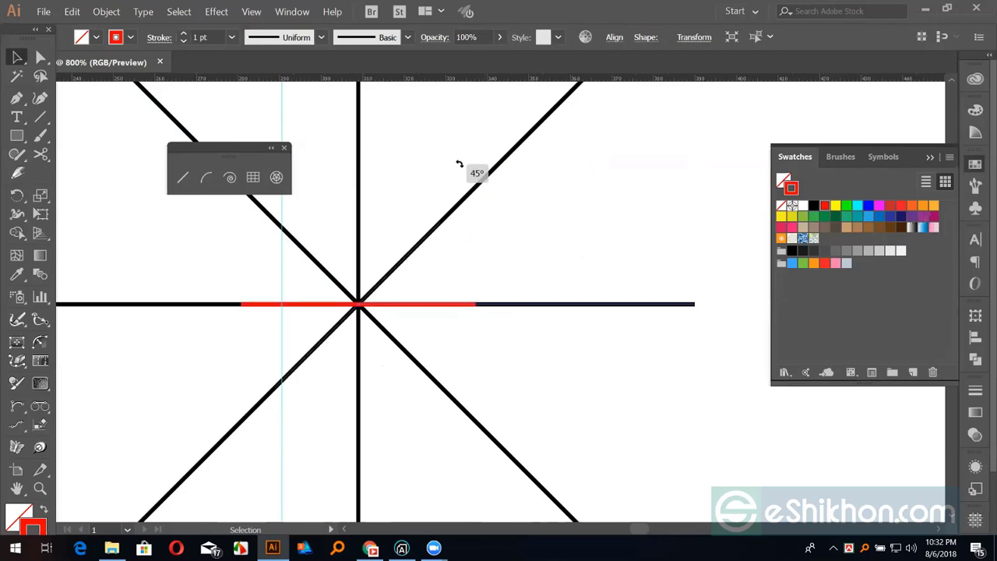
{"action": "left_click_drag", "start_coordinate": [459, 165], "coordinate": [460, 167]}
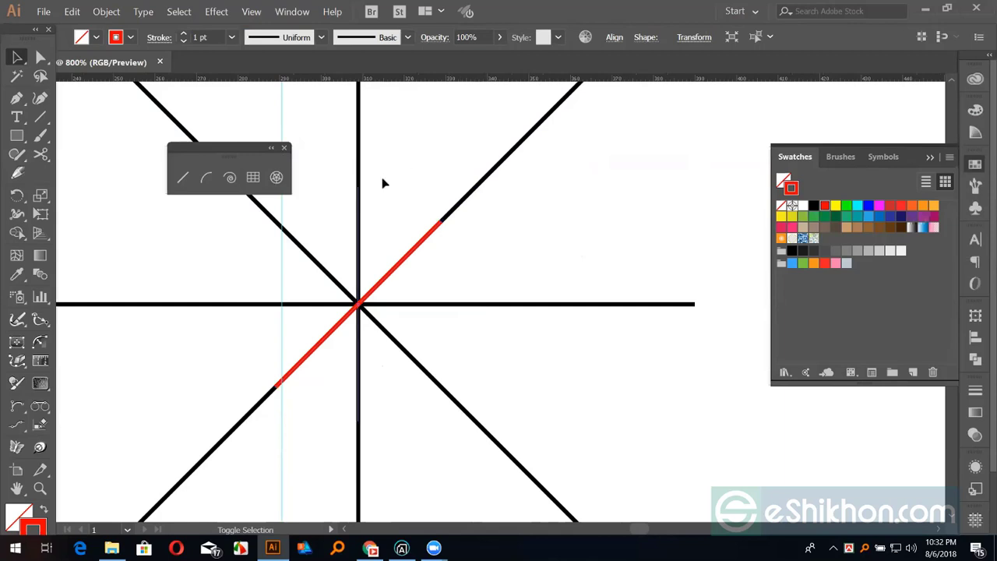
{"action": "left_click_drag", "start_coordinate": [446, 218], "coordinate": [383, 182]}
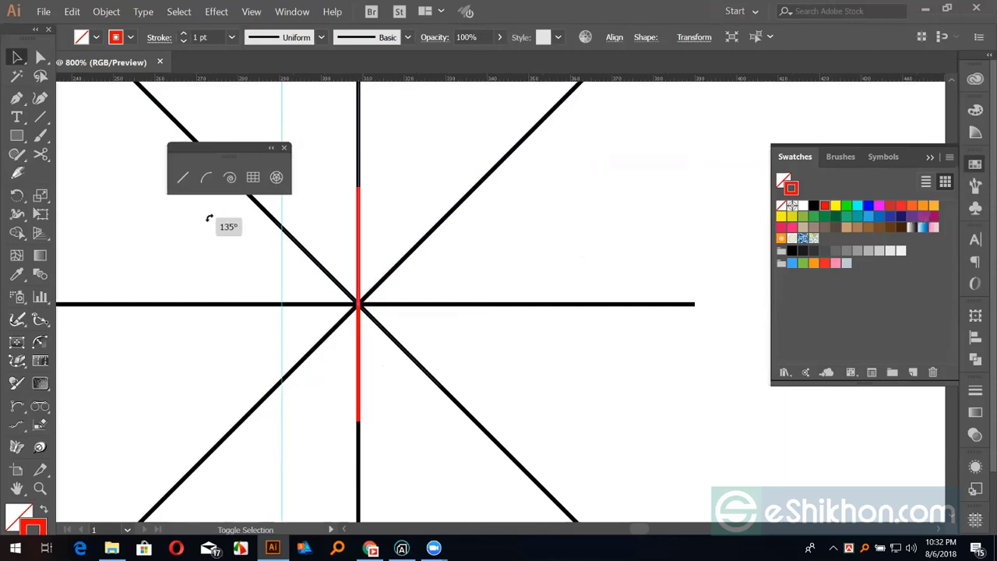
{"action": "left_click_drag", "start_coordinate": [247, 217], "coordinate": [203, 231]}
{"action": "left_click_drag", "start_coordinate": [273, 214], "coordinate": [188, 297]}
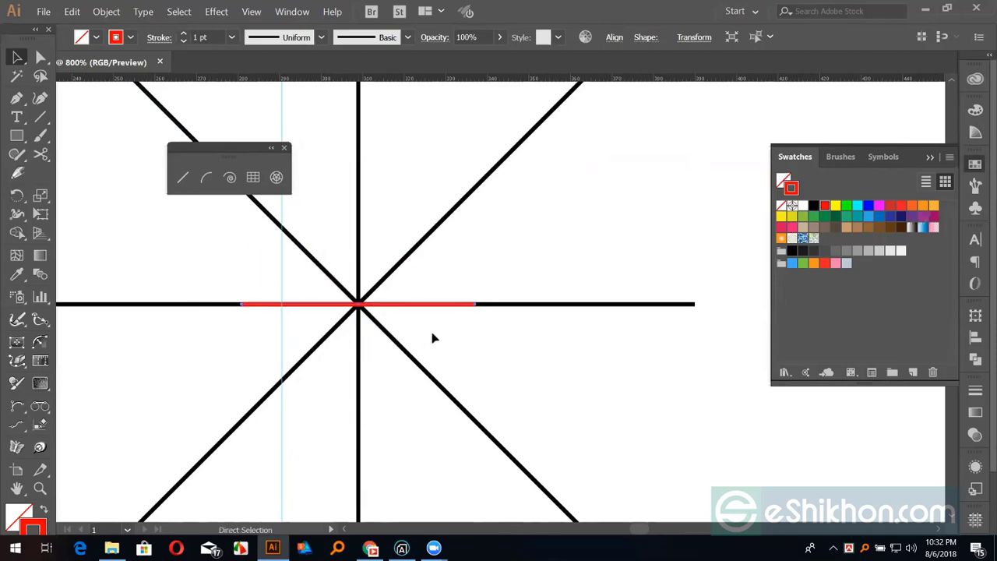
- Turn the red line to a steep angle about the centre, then marquee-select the star
{"action": "key", "text": "ctrl+minus"}
{"action": "key", "text": "ctrl+minus"}
{"action": "key", "text": "ctrl+minus"}
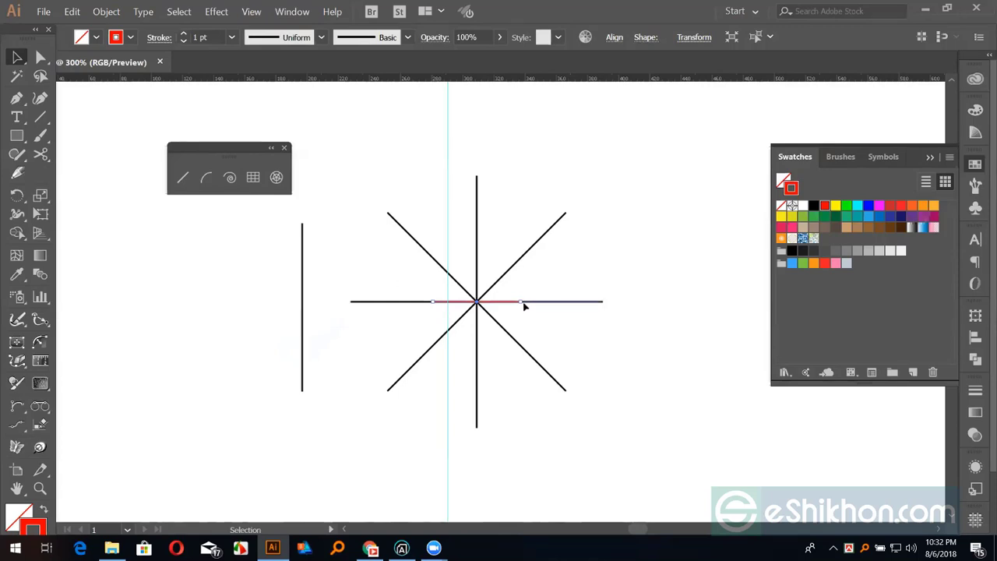
{"action": "key", "text": "ctrl+plus"}
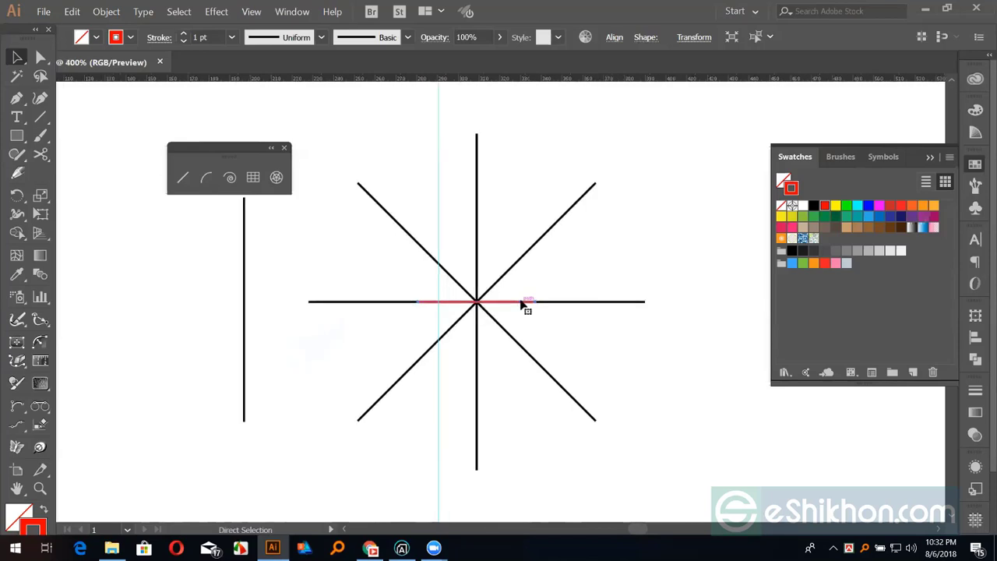
{"action": "key", "text": "ctrl+plus"}
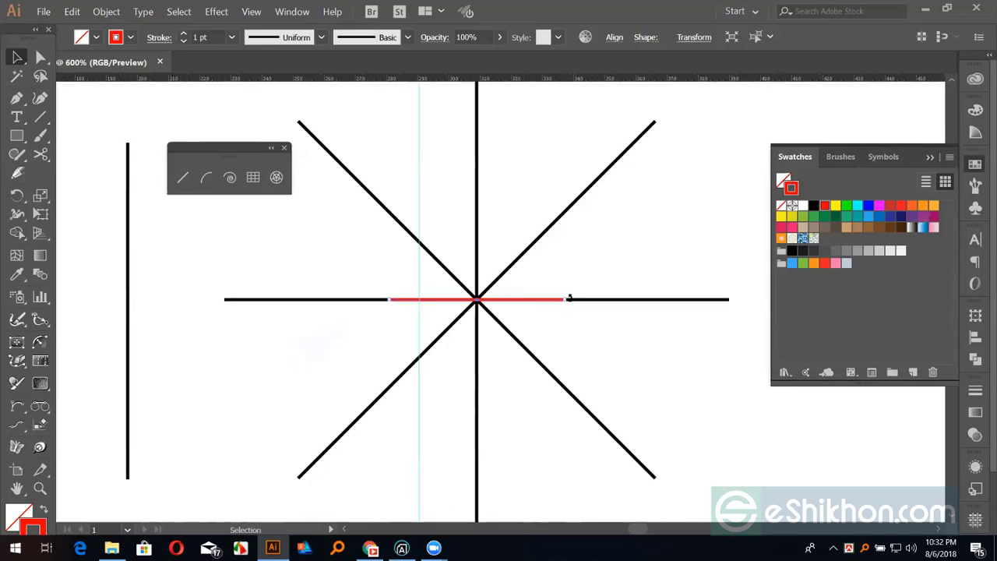
{"action": "left_click_drag", "start_coordinate": [569, 298], "coordinate": [576, 273]}
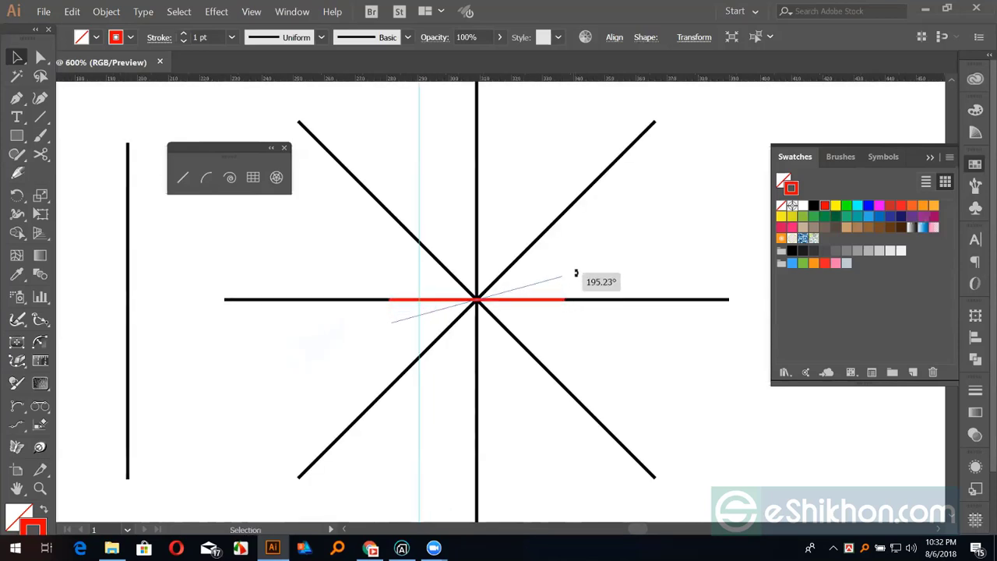
{"action": "mouse_move", "coordinate": [576, 273]}
{"action": "left_mouse_down"}
{"action": "mouse_move", "coordinate": [573, 256]}
{"action": "mouse_move", "coordinate": [582, 277]}
{"action": "left_mouse_up"}
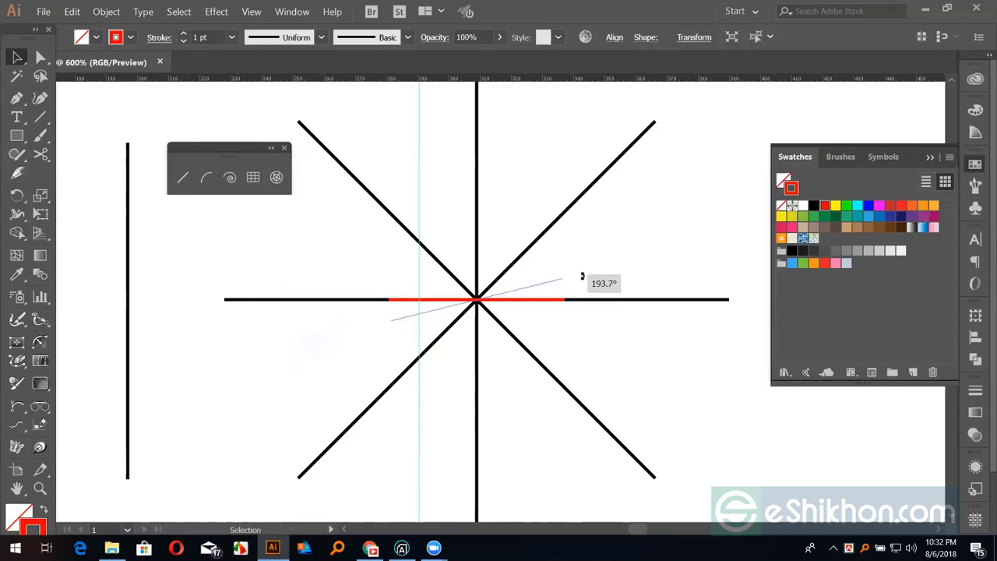
{"action": "left_click_drag", "start_coordinate": [582, 277], "coordinate": [581, 252]}
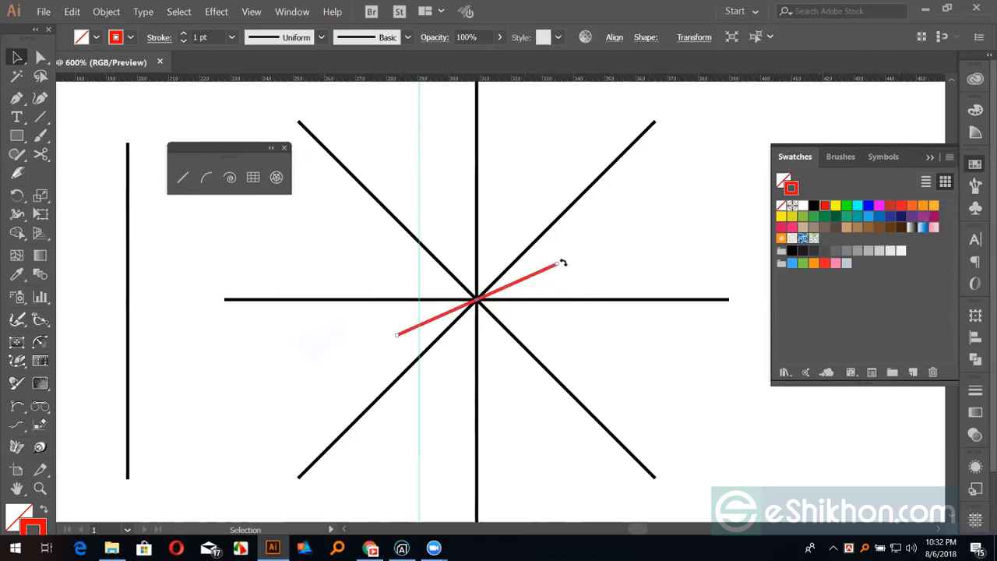
{"action": "left_click_drag", "start_coordinate": [562, 264], "coordinate": [514, 214]}
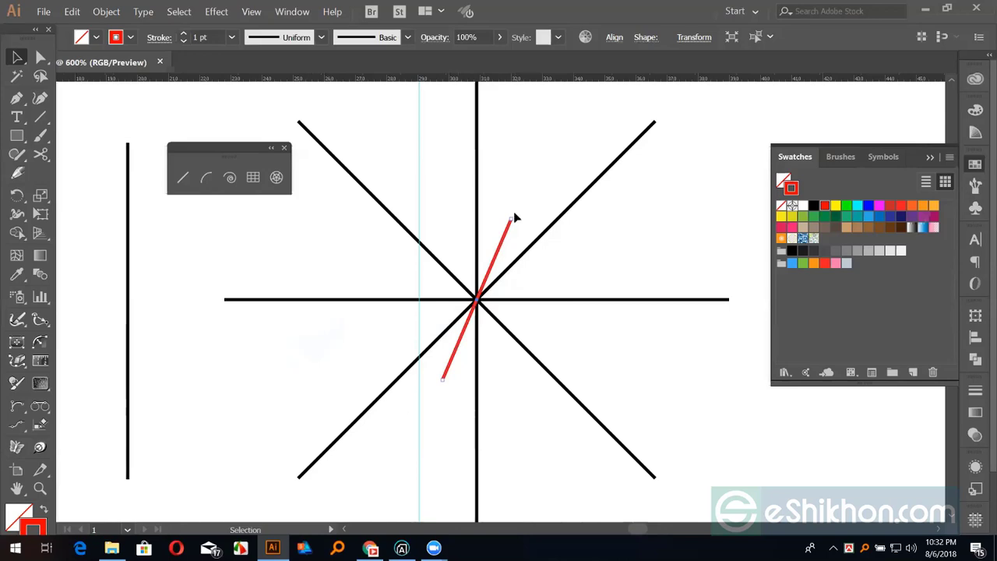
{"action": "key", "text": "ctrl+minus"}
{"action": "key", "text": "ctrl+minus"}
{"action": "key", "text": "ctrl+minus"}
{"action": "left_click_drag", "start_coordinate": [429, 207], "coordinate": [544, 376]}
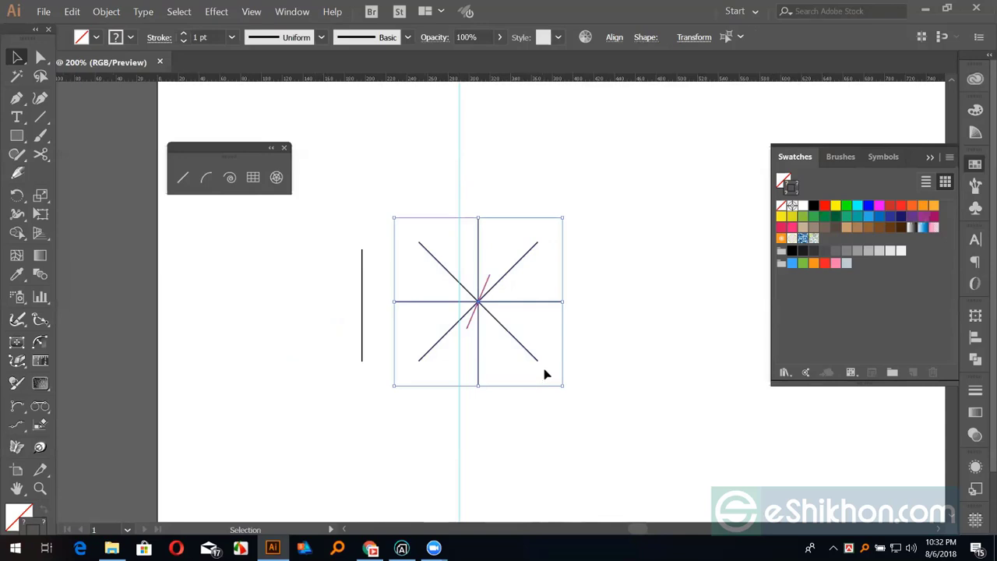
- Draw a circle right of the star with the Ellipse tool and pick its top anchor
{"action": "left_click", "coordinate": [585, 345]}
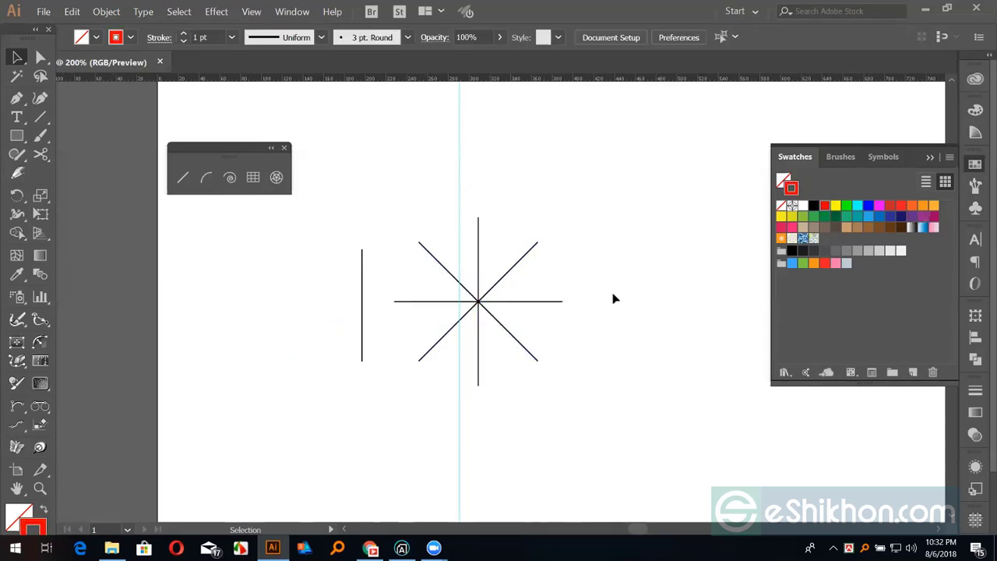
{"action": "left_click_drag", "start_coordinate": [16, 136], "coordinate": [178, 183]}
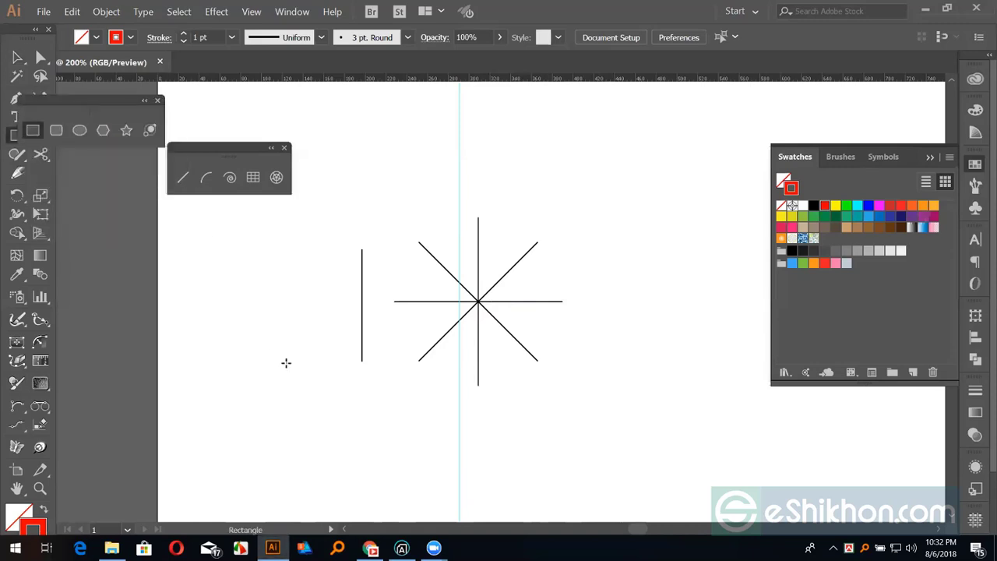
{"action": "left_click", "coordinate": [79, 130]}
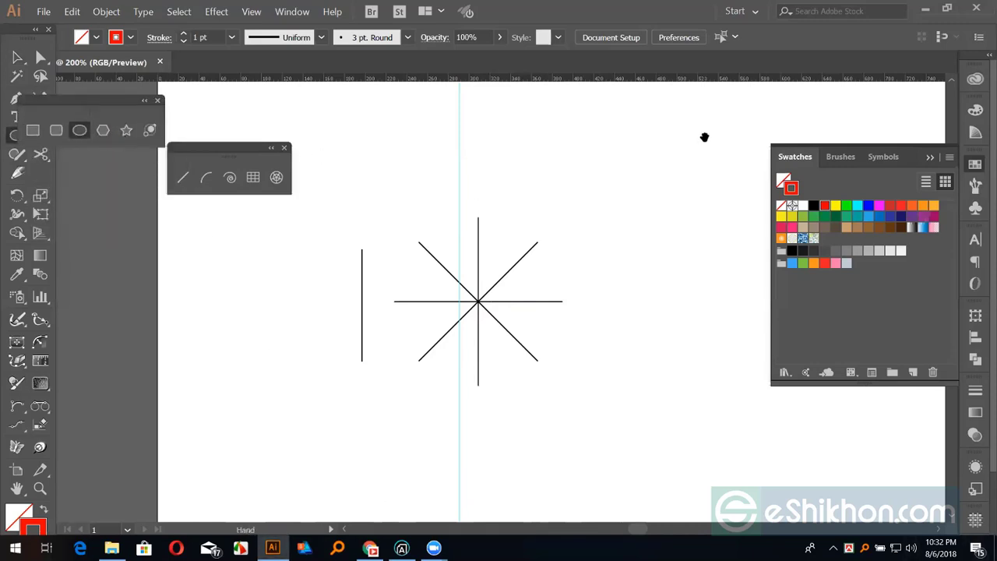
{"action": "left_click_drag", "start_coordinate": [705, 136], "coordinate": [476, 190]}
{"action": "mouse_move", "coordinate": [491, 302]}
{"action": "left_mouse_down"}
{"action": "mouse_move", "coordinate": [514, 354]}
{"action": "mouse_move", "coordinate": [517, 342]}
{"action": "left_mouse_up"}
{"action": "key", "text": "a"}
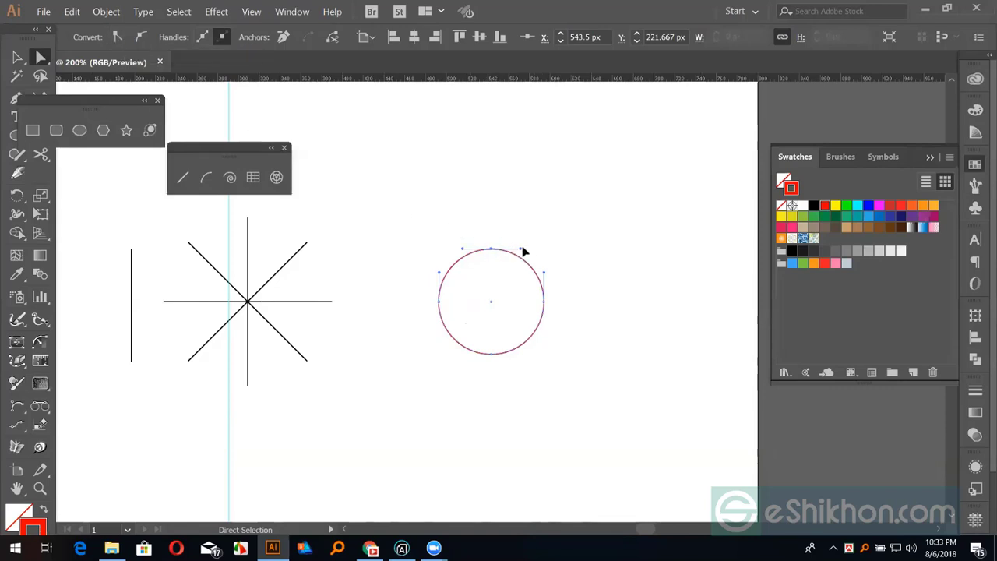
{"action": "left_click", "coordinate": [491, 250]}
{"action": "key", "text": "ctrl+="}
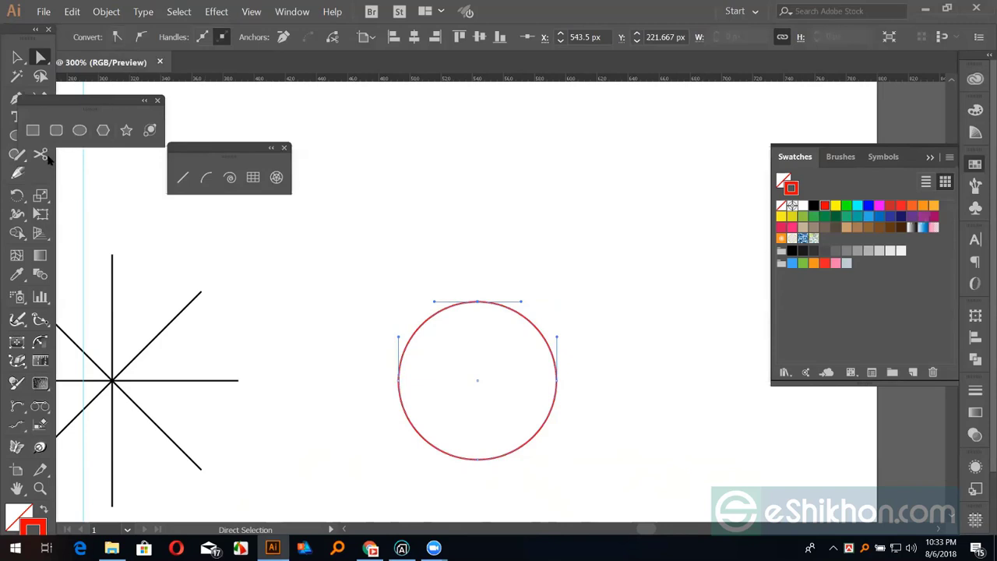
- Convert the circle's top anchor to a sharp corner, forming a teardrop
{"action": "left_click_drag", "start_coordinate": [54, 101], "coordinate": [93, 212]}
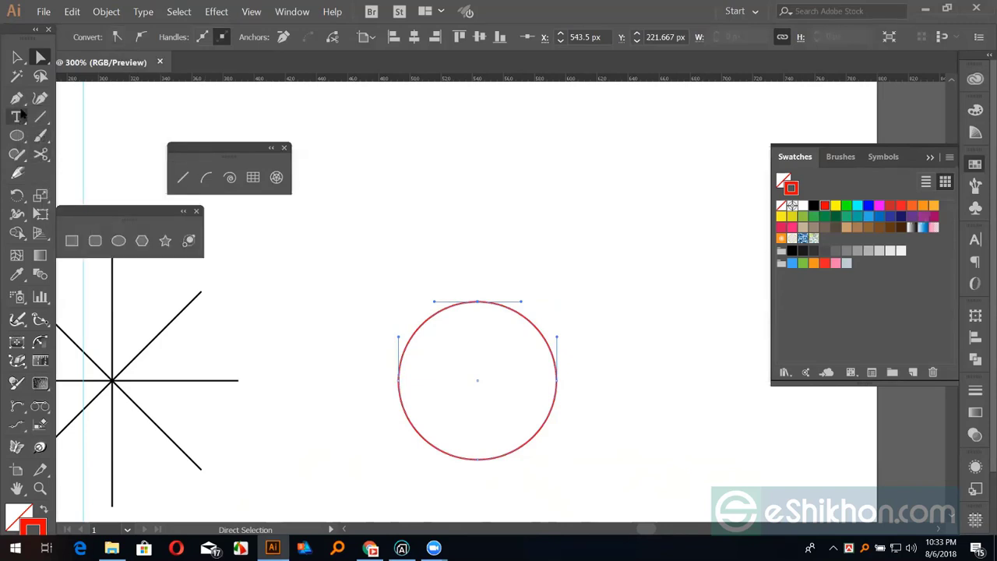
{"action": "left_click_drag", "start_coordinate": [16, 98], "coordinate": [66, 159]}
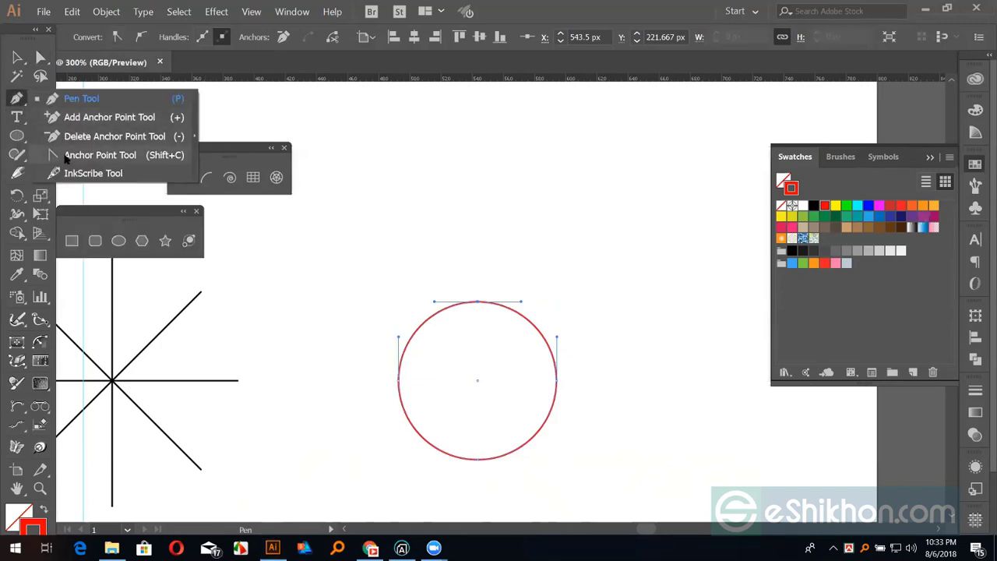
{"action": "left_click", "coordinate": [66, 156]}
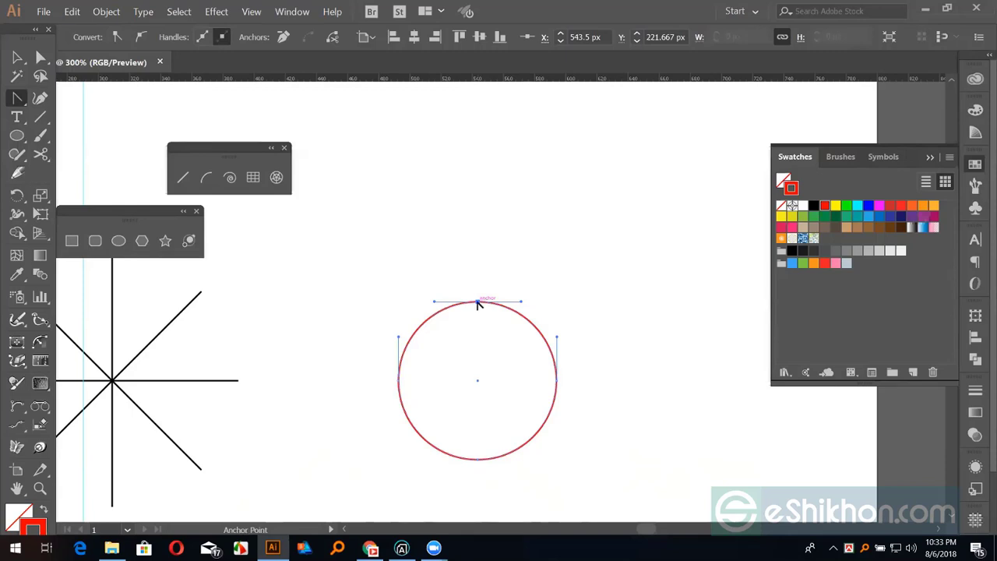
{"action": "left_click", "coordinate": [478, 302]}
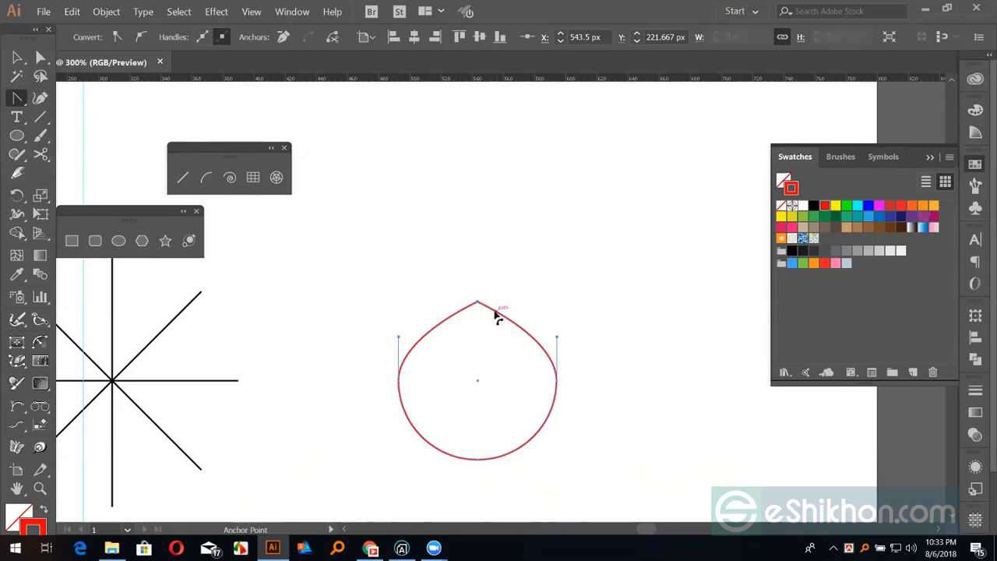
{"action": "key", "text": "ctrl+z"}
{"action": "key", "text": "a"}
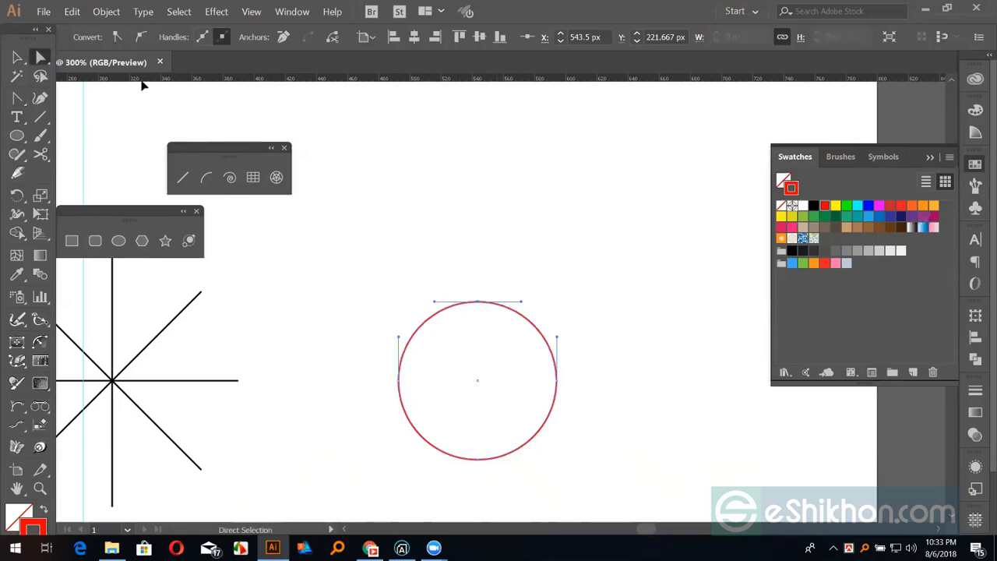
{"action": "left_click", "coordinate": [116, 37]}
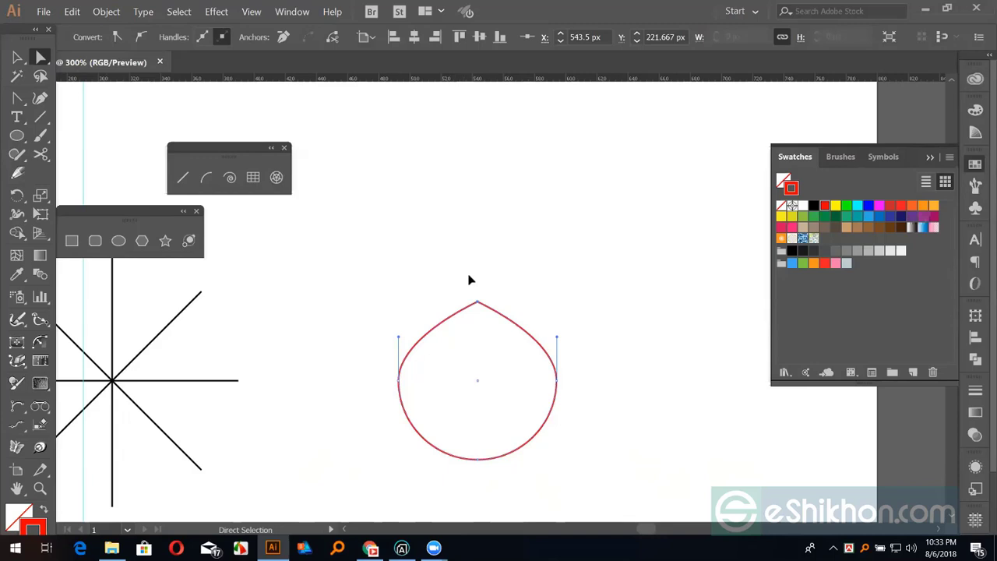
{"action": "left_click", "coordinate": [524, 241]}
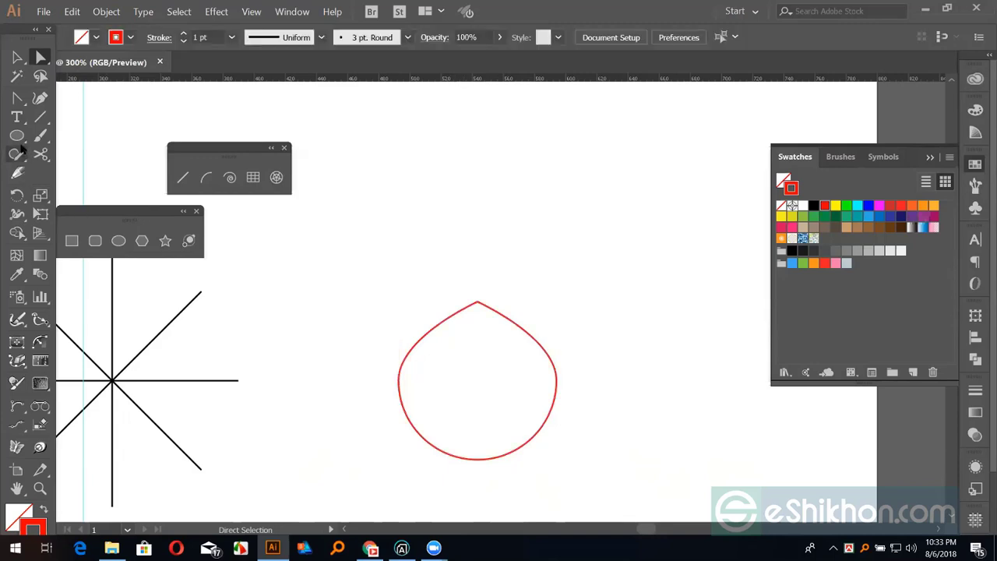
- Draw a square above the teardrop and select its top-left anchor
{"action": "left_click", "coordinate": [72, 239]}
{"action": "left_click_drag", "start_coordinate": [460, 201], "coordinate": [512, 253]}
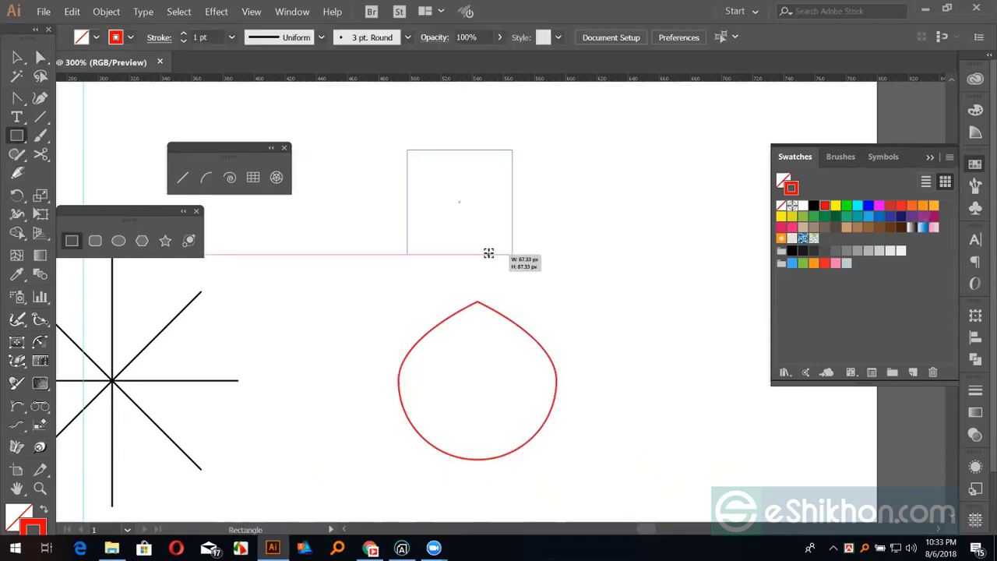
{"action": "key", "text": "a"}
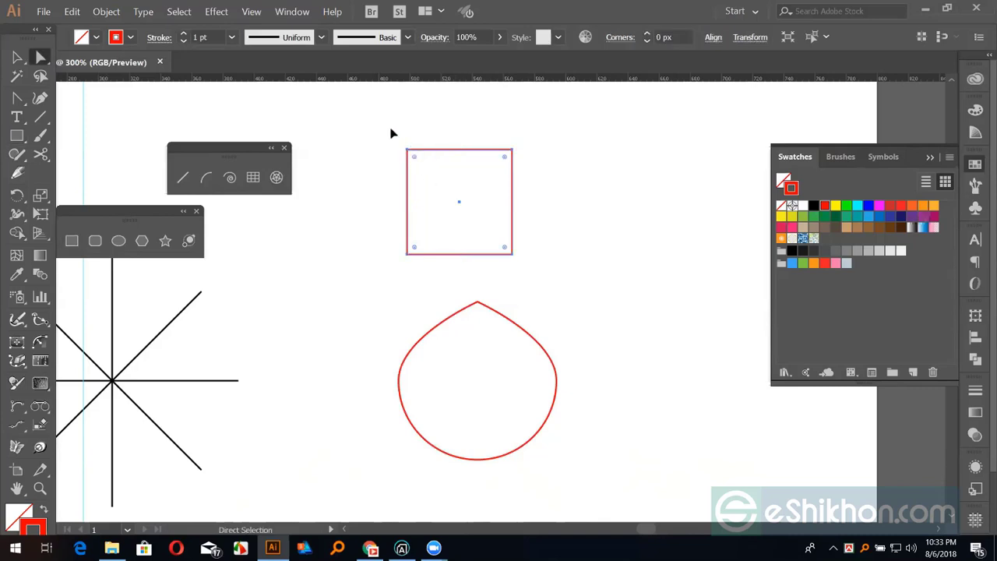
{"action": "left_click_drag", "start_coordinate": [390, 131], "coordinate": [414, 161]}
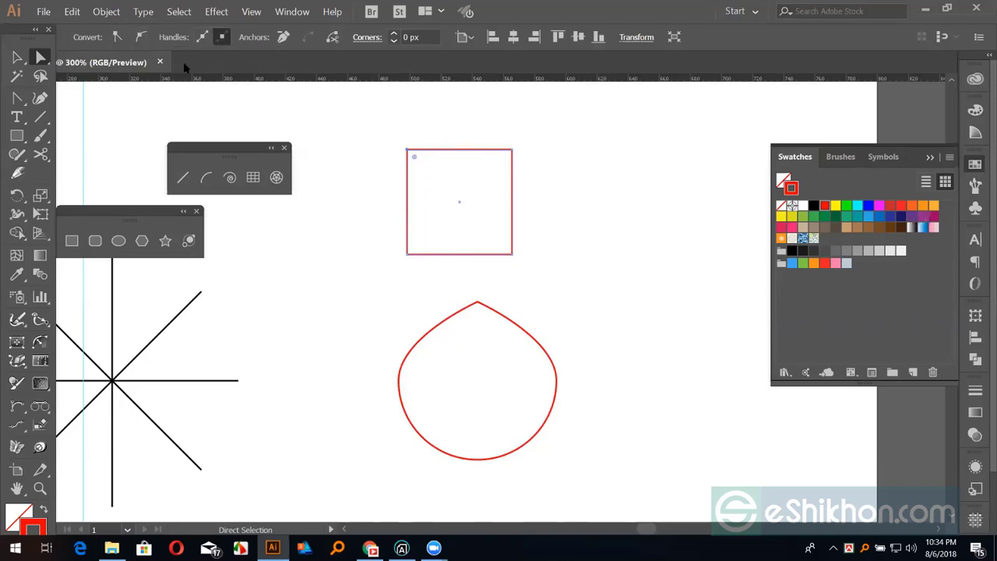
- Convert the square's top-left and top-right corners to smooth points and curve them into a dome
{"action": "left_click", "coordinate": [141, 39]}
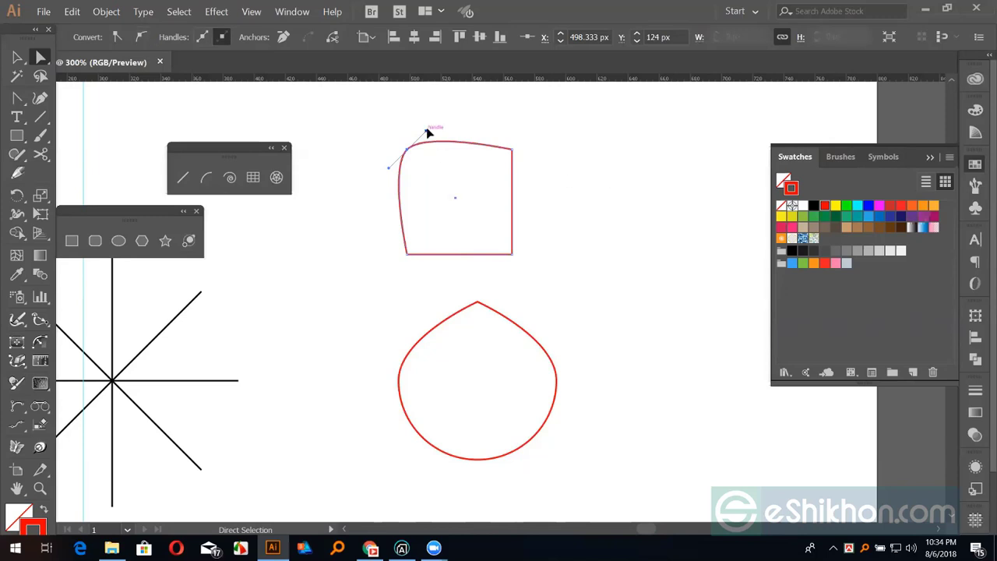
{"action": "left_click_drag", "start_coordinate": [427, 134], "coordinate": [447, 129]}
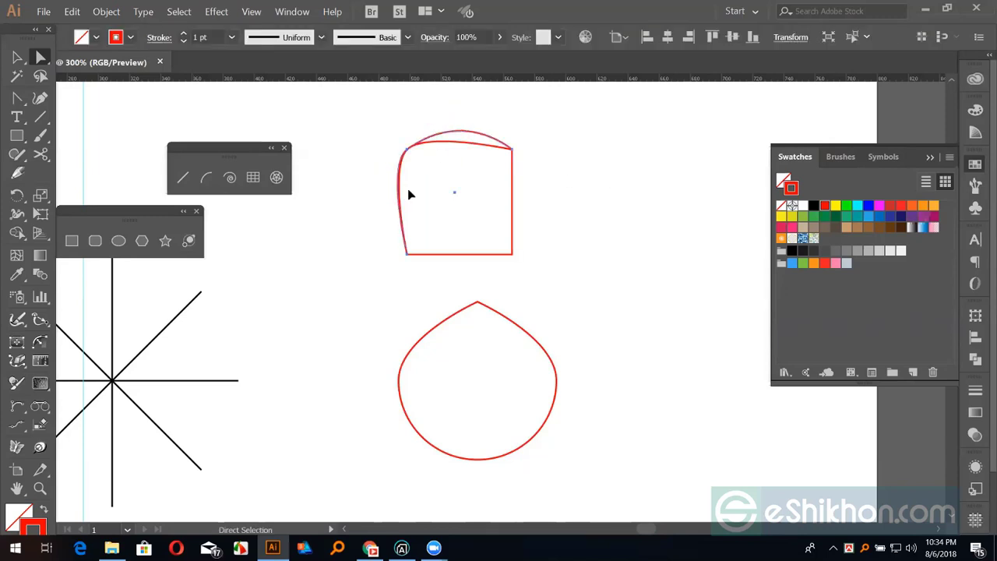
{"action": "key", "text": "ctrl"}
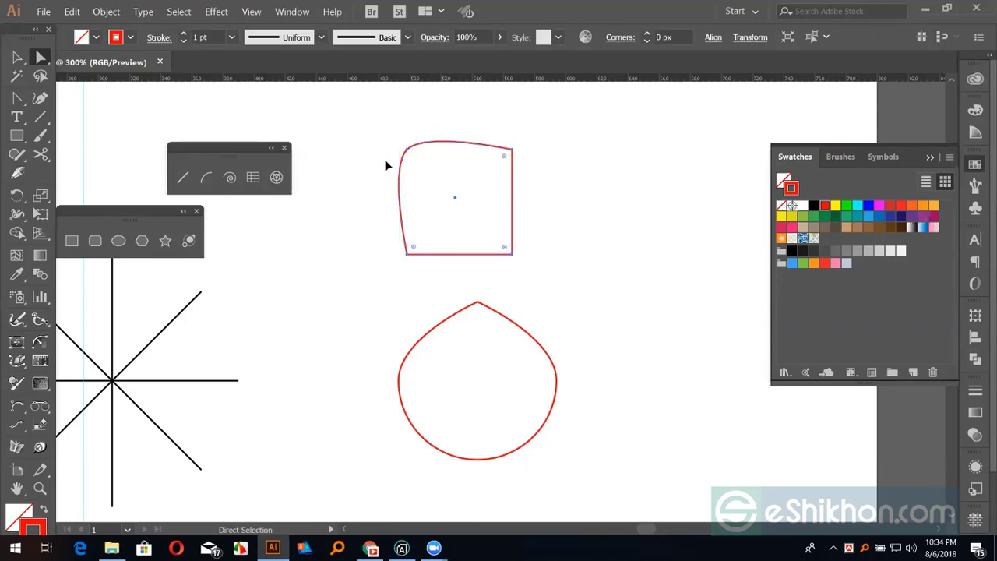
{"action": "left_click_drag", "start_coordinate": [508, 137], "coordinate": [558, 187]}
{"action": "left_click", "coordinate": [140, 37]}
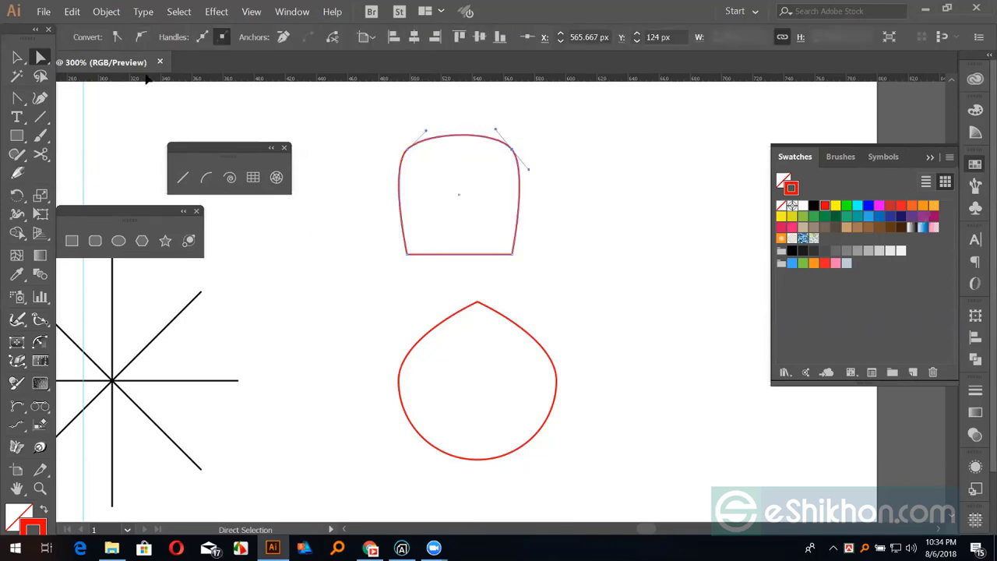
{"action": "left_click", "coordinate": [202, 37]}
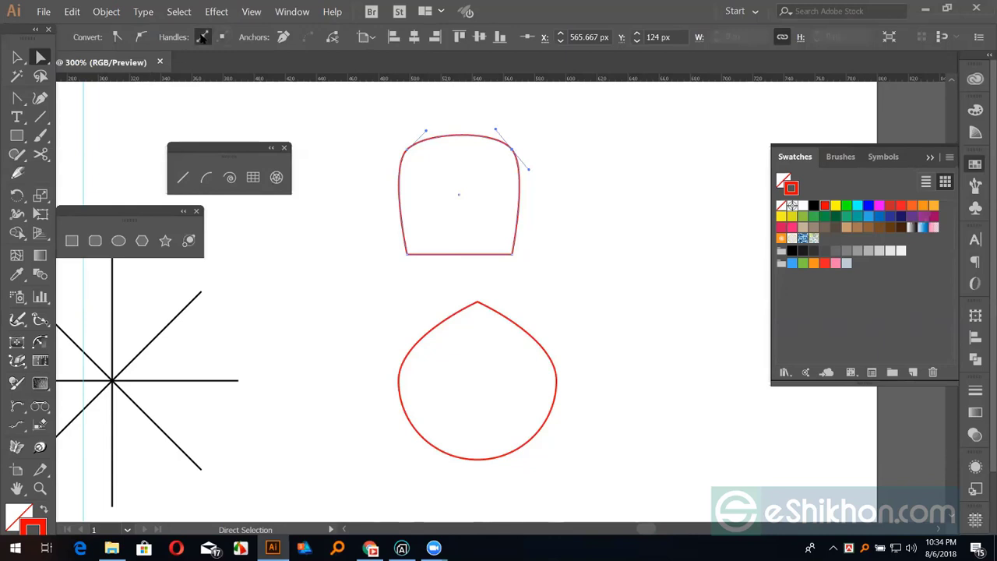
{"action": "left_click_drag", "start_coordinate": [496, 130], "coordinate": [537, 112]}
{"action": "left_click", "coordinate": [505, 167]}
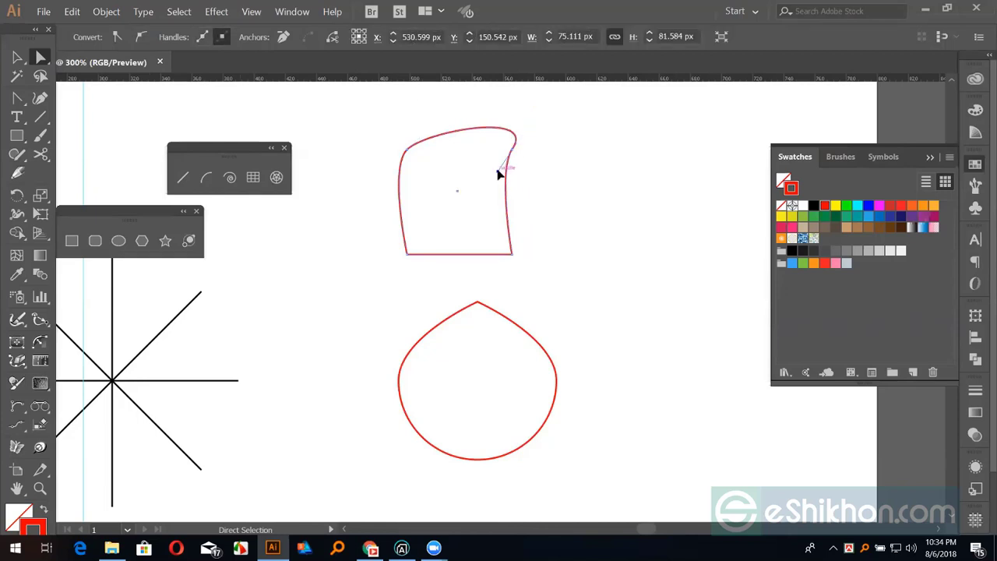
{"action": "left_click_drag", "start_coordinate": [498, 168], "coordinate": [534, 182]}
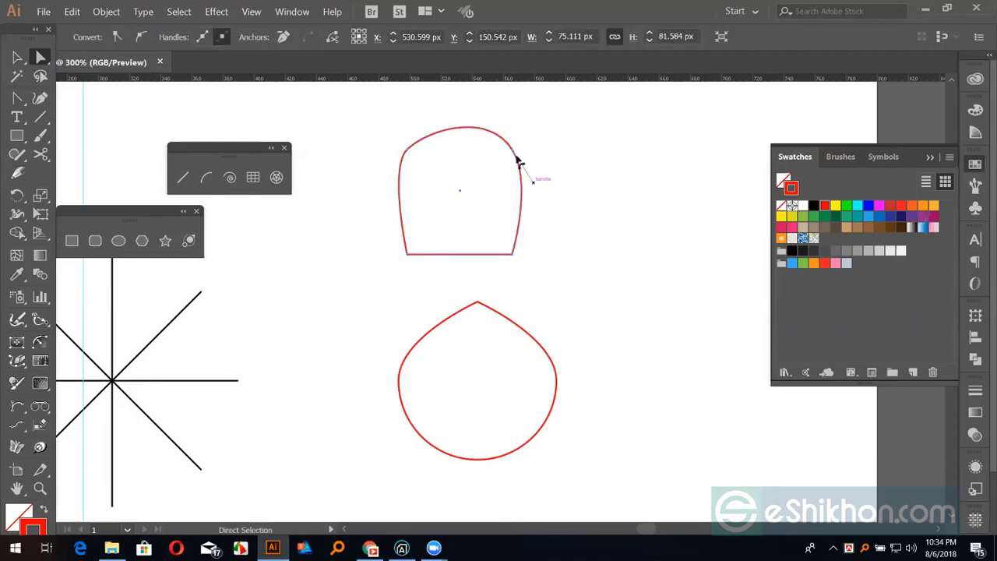
- Deselect the domed shape and begin a new freeform path with the Pen tool
{"action": "left_click", "coordinate": [202, 37]}
{"action": "left_click", "coordinate": [282, 117]}
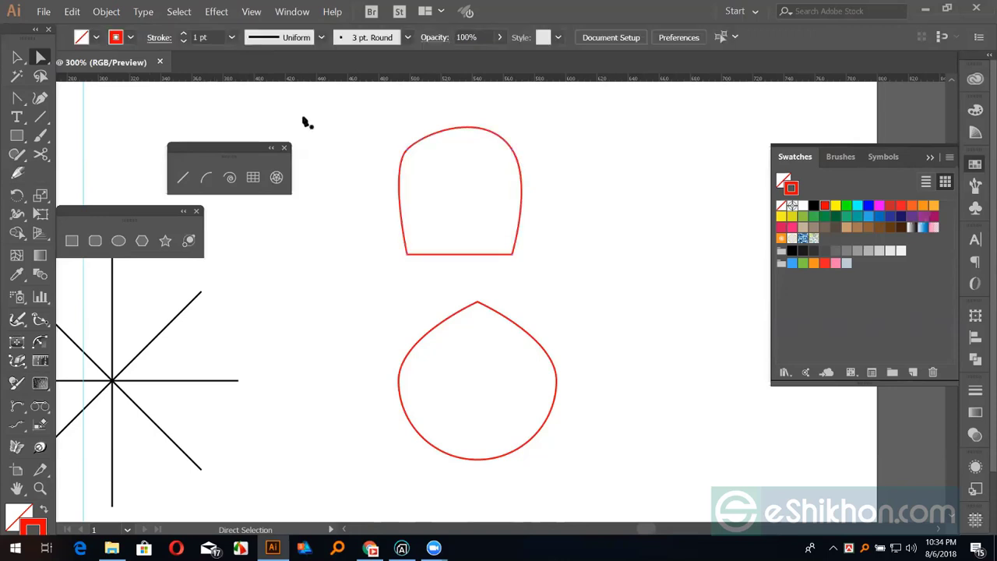
{"action": "key", "text": "p"}
{"action": "left_click", "coordinate": [321, 133]}
- Extend the red path with a curved stroke and several straight corner segments
{"action": "left_click_drag", "start_coordinate": [419, 110], "coordinate": [494, 141]}
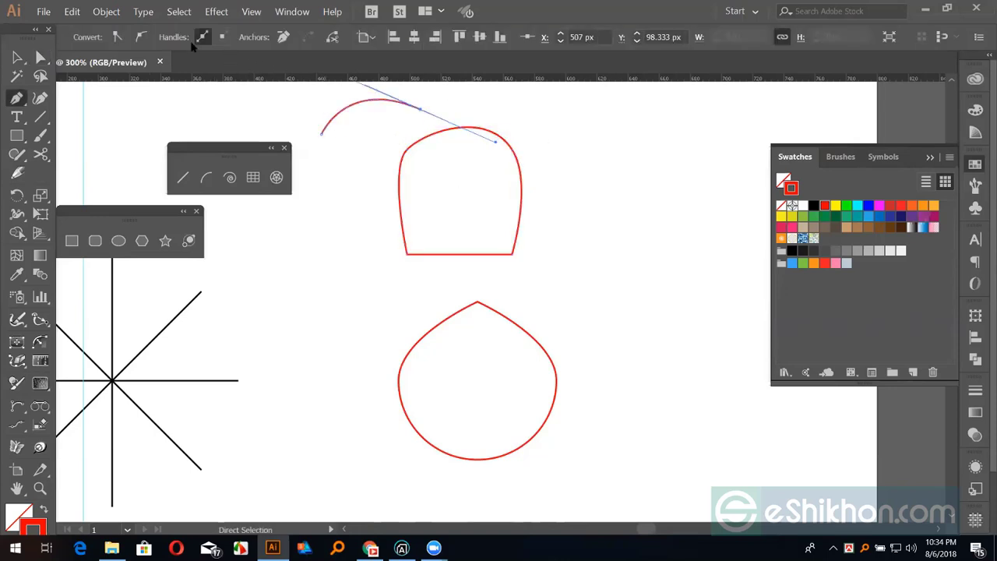
{"action": "left_click", "coordinate": [222, 36]}
{"action": "left_click", "coordinate": [432, 221]}
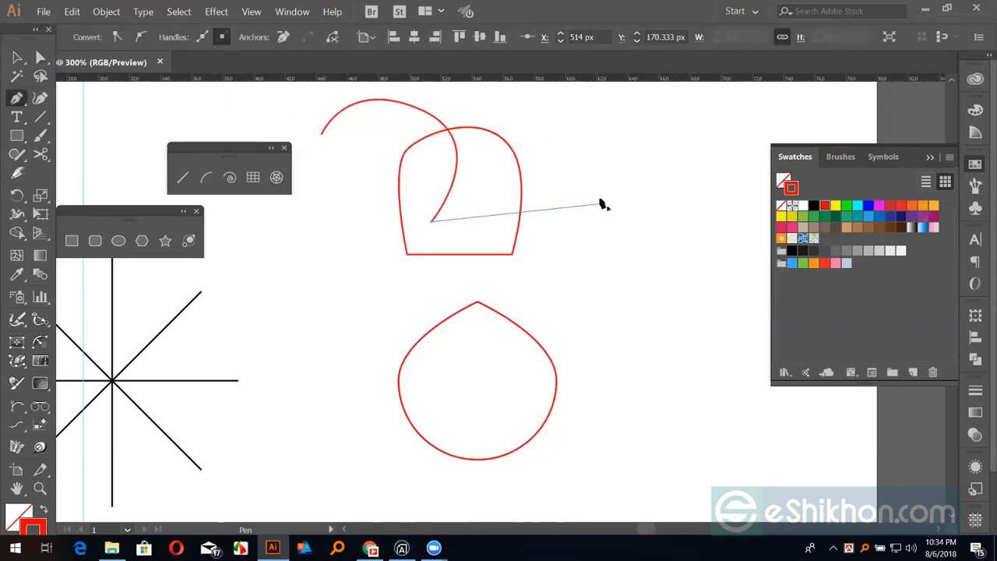
{"action": "left_click", "coordinate": [603, 203]}
{"action": "left_click", "coordinate": [534, 121]}
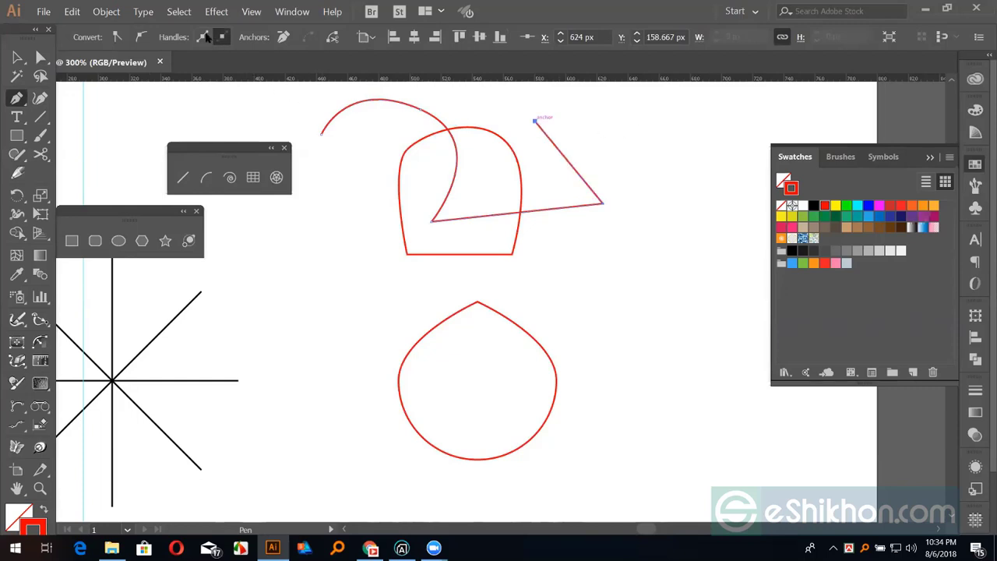
{"action": "left_click", "coordinate": [633, 122]}
{"action": "left_click", "coordinate": [646, 217]}
{"action": "left_click", "coordinate": [578, 291]}
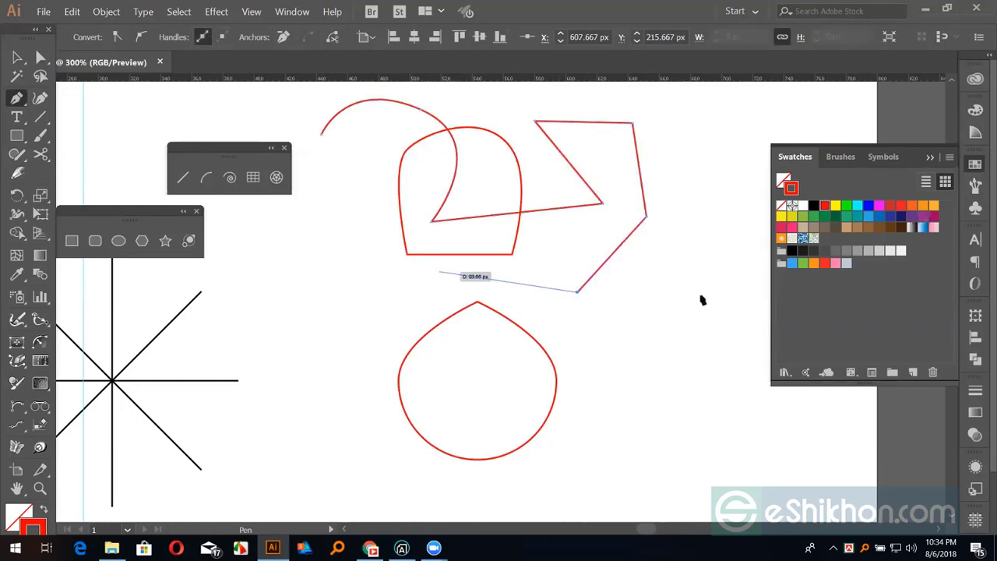
- Add curved anchors looping the path leftward and upward, then open Preferences with Ctrl+K
{"action": "left_click_drag", "start_coordinate": [730, 336], "coordinate": [744, 429]}
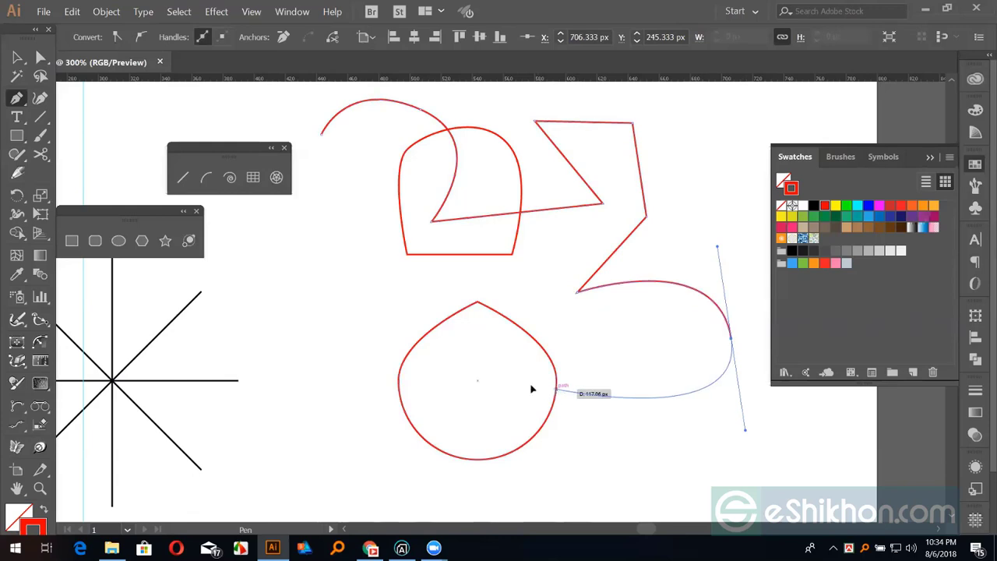
{"action": "left_click_drag", "start_coordinate": [552, 382], "coordinate": [487, 430]}
{"action": "left_click_drag", "start_coordinate": [446, 296], "coordinate": [367, 305]}
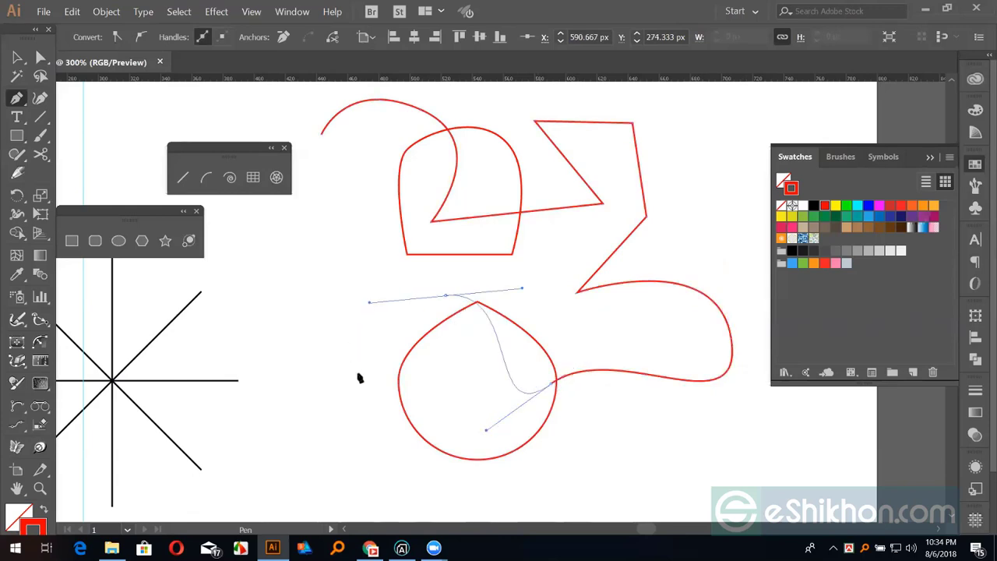
{"action": "left_click_drag", "start_coordinate": [371, 377], "coordinate": [433, 386]}
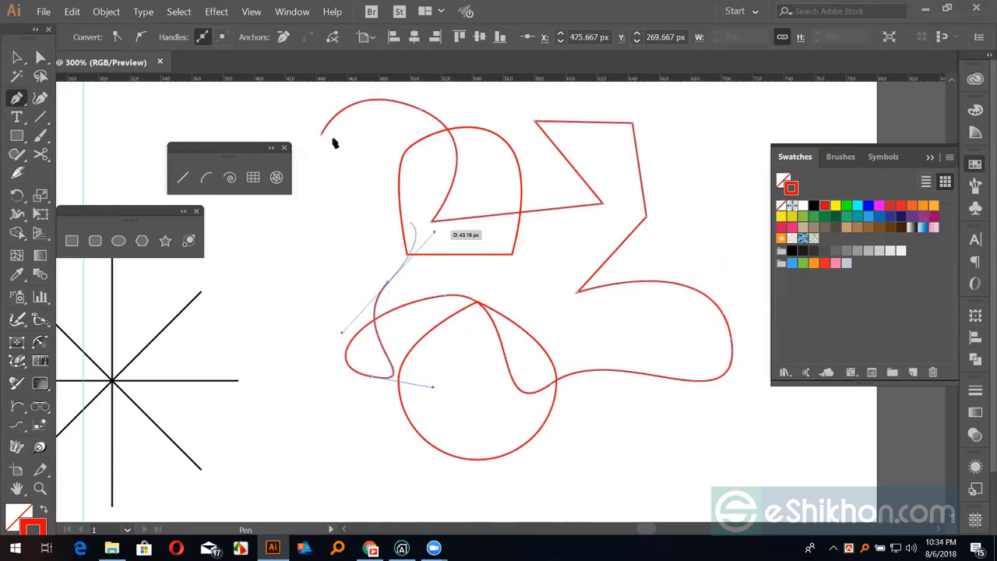
{"action": "mouse_move", "coordinate": [334, 137]}
{"action": "left_mouse_down"}
{"action": "mouse_move", "coordinate": [380, 129]}
{"action": "mouse_move", "coordinate": [395, 107]}
{"action": "mouse_move", "coordinate": [434, 159]}
{"action": "left_mouse_up"}
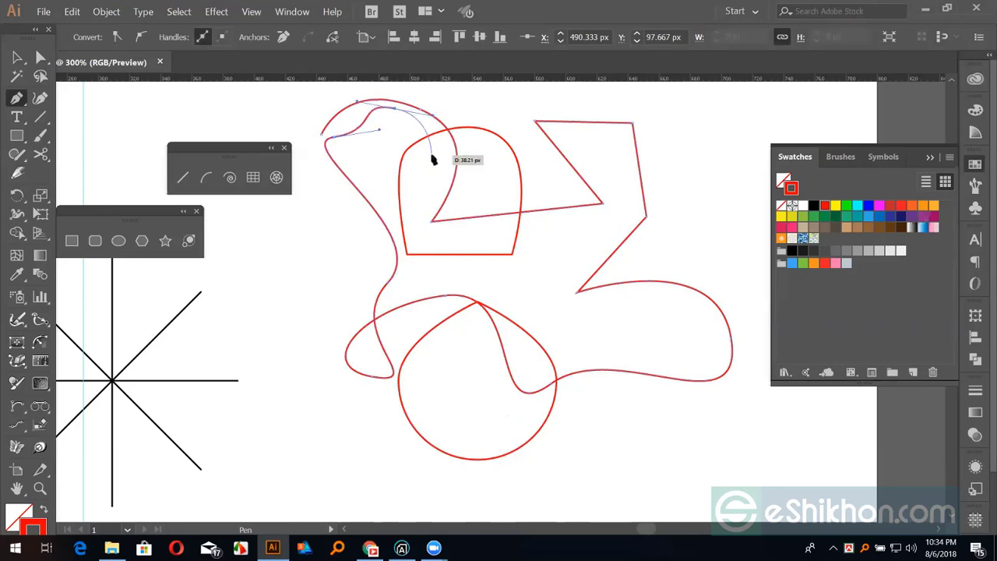
{"action": "key", "text": "ctrl"}
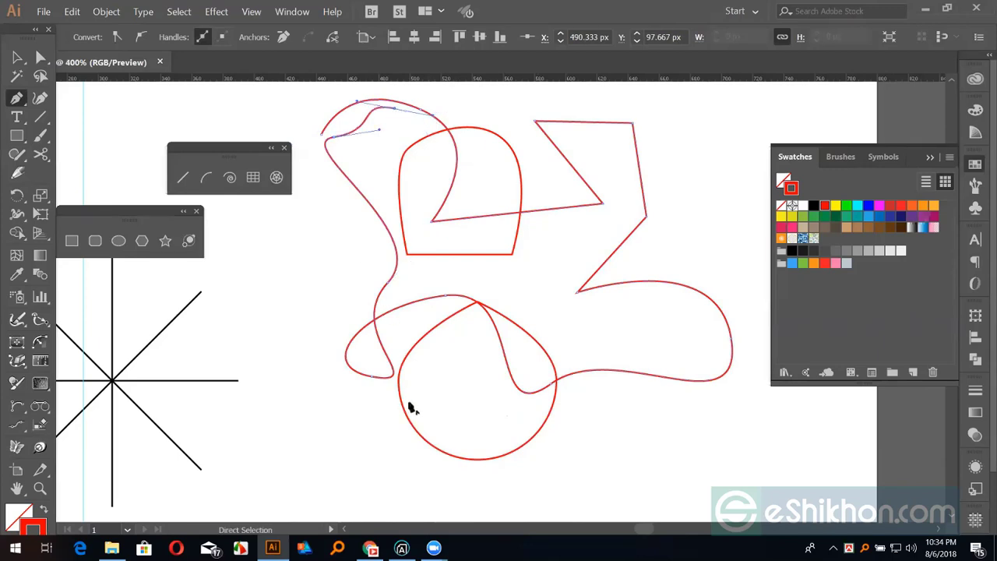
{"action": "key", "text": "ctrl+equal"}
{"action": "key", "text": "ctrl+equal"}
{"action": "key", "text": "ctrl+equal"}
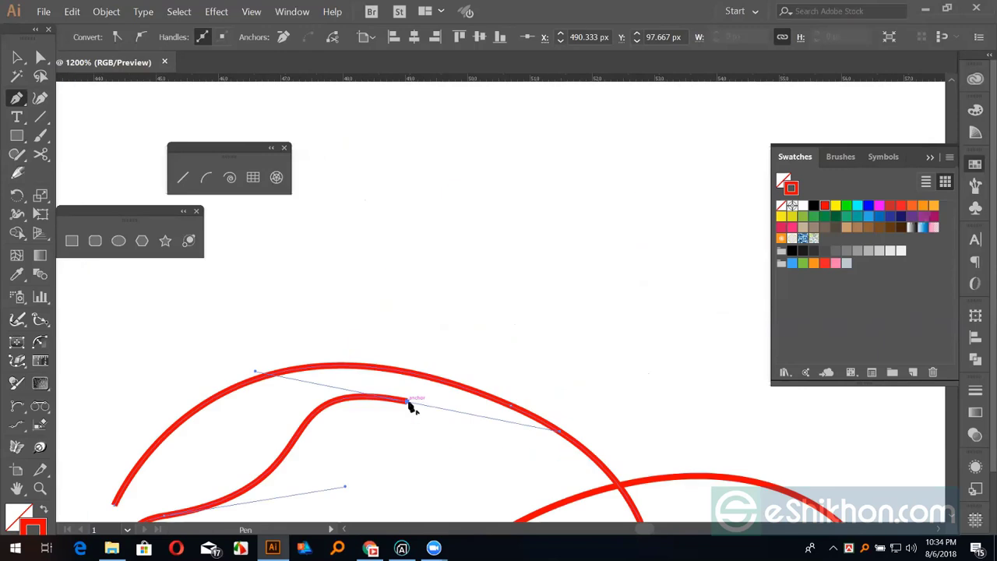
{"action": "mouse_move", "coordinate": [408, 403]}
{"action": "left_mouse_down"}
{"action": "mouse_move", "coordinate": [456, 309]}
{"action": "mouse_move", "coordinate": [331, 99]}
{"action": "left_mouse_up"}
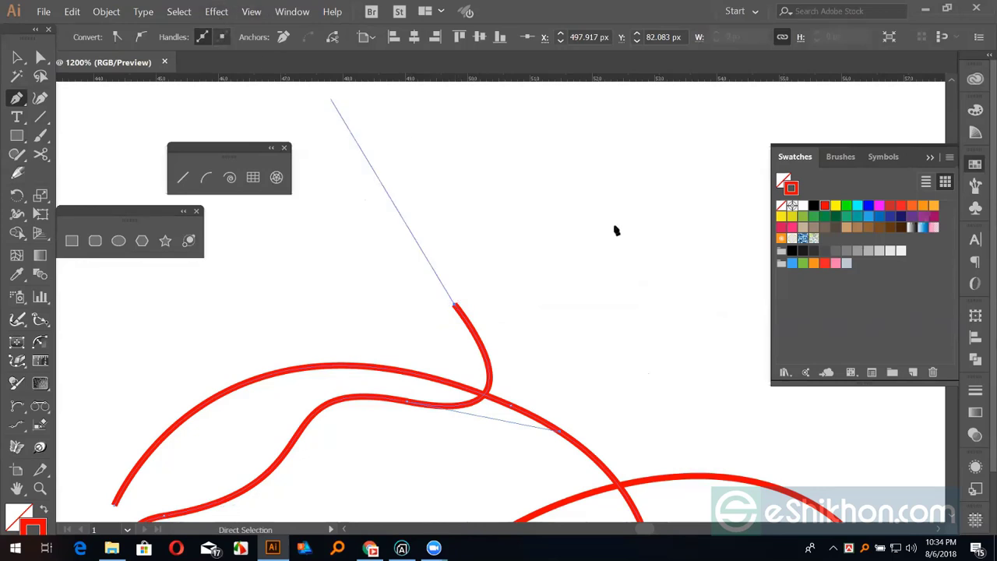
{"action": "left_click_drag", "start_coordinate": [584, 275], "coordinate": [579, 316]}
{"action": "left_click_drag", "start_coordinate": [643, 307], "coordinate": [656, 344]}
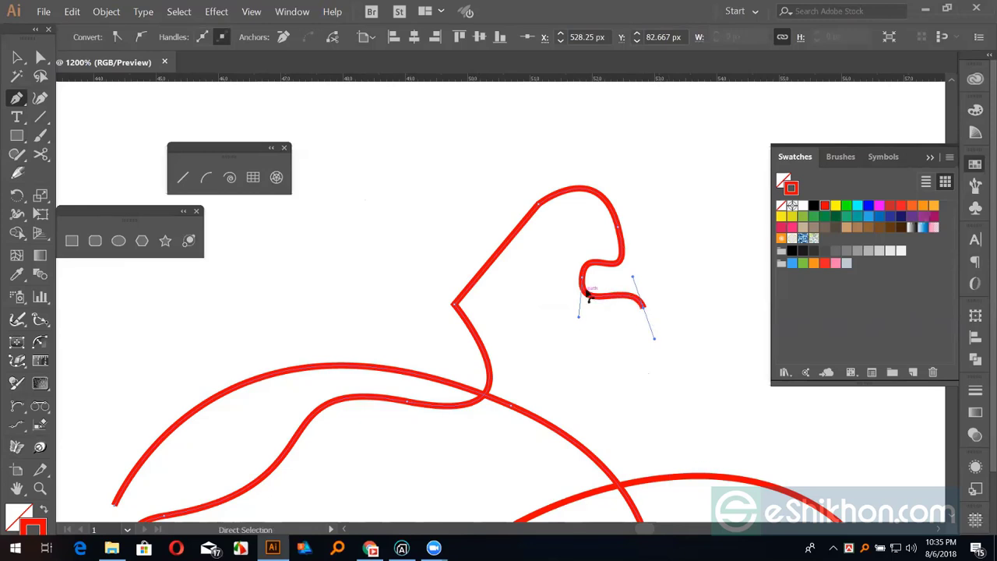
{"action": "key", "text": "ctrl+k"}
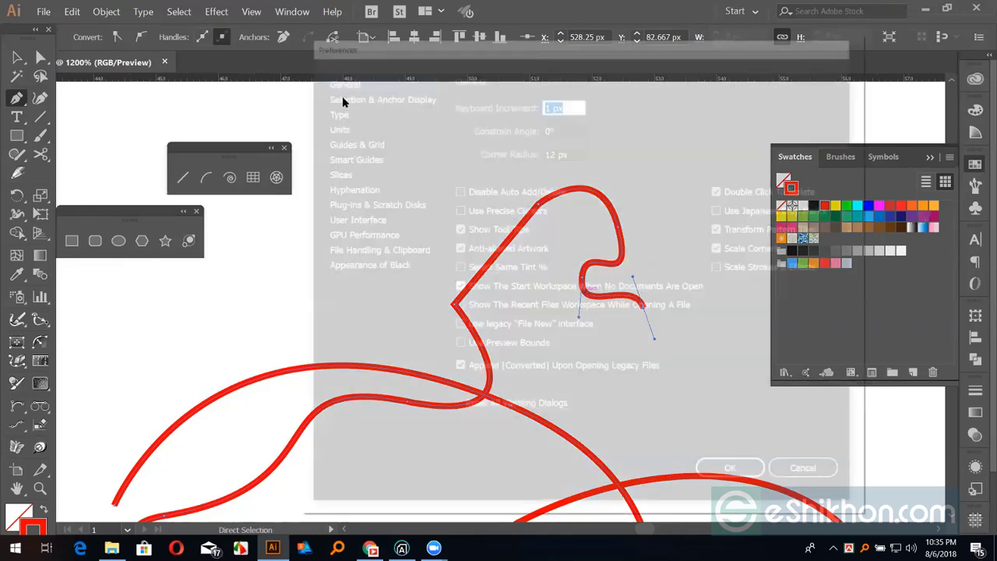
- View the Selection & Anchor Display preferences page and move the dialog aside
{"action": "left_click", "coordinate": [342, 95]}
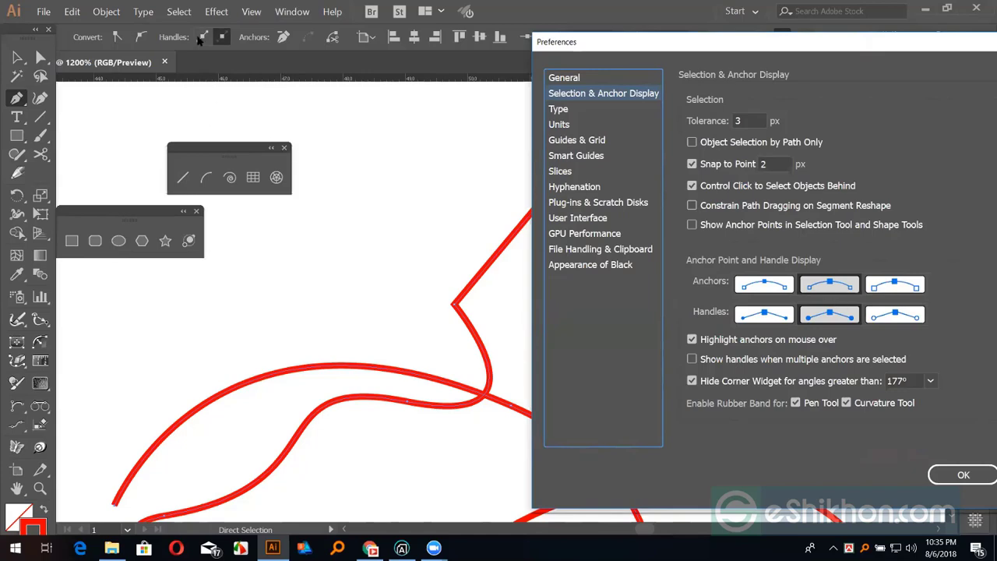
{"action": "left_click_drag", "start_coordinate": [554, 44], "coordinate": [315, 27]}
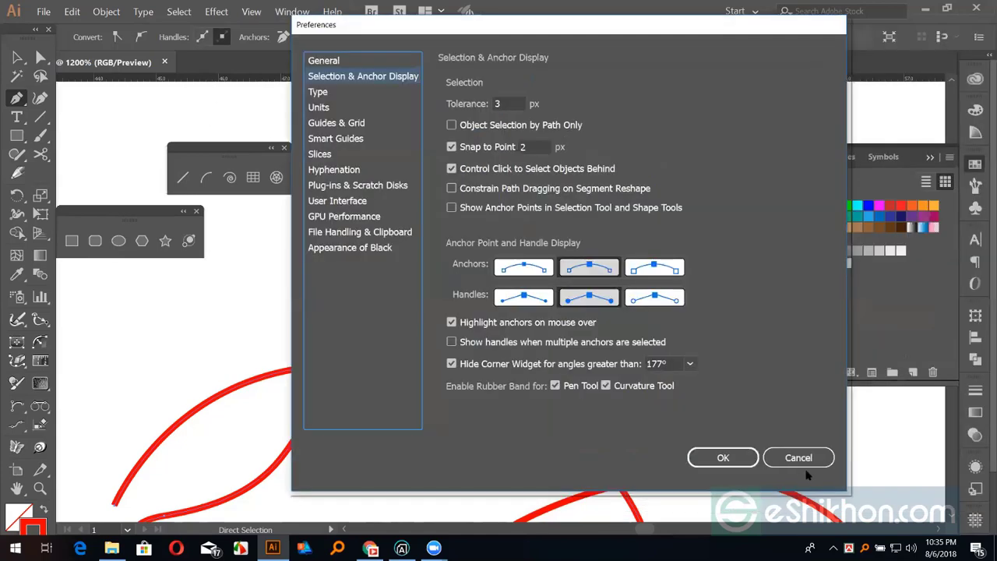
- Cancel Preferences, delete the red freeform drawing, and select the black lines and star
{"action": "key", "text": "Escape"}
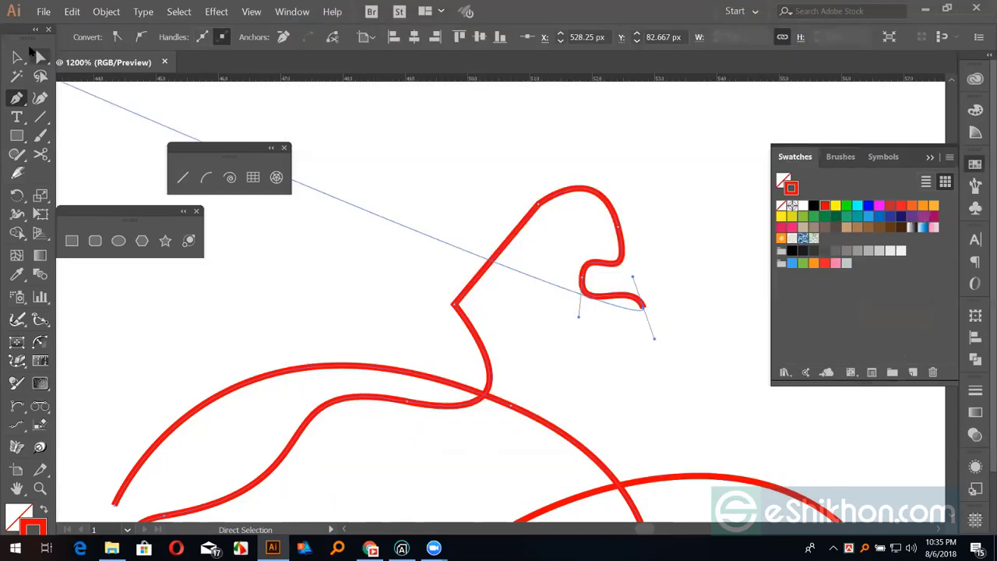
{"action": "key", "text": "v"}
{"action": "left_click", "coordinate": [429, 167]}
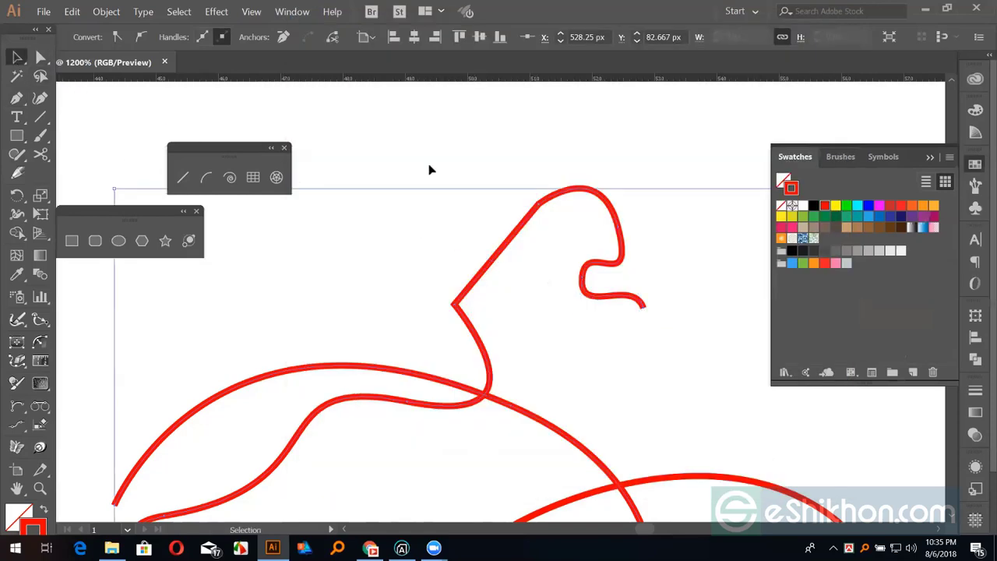
{"action": "key", "text": "ctrl+minus"}
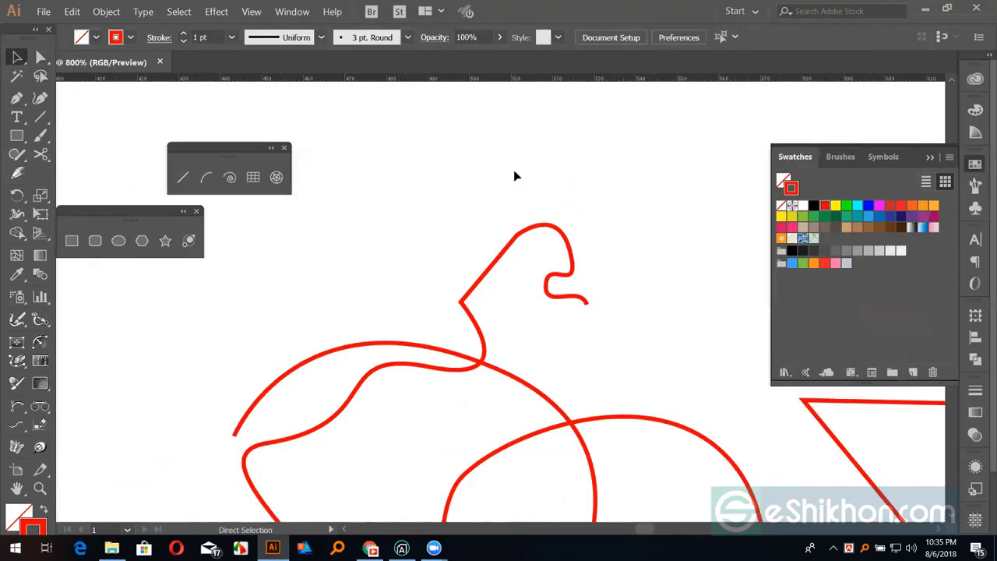
{"action": "key", "text": "ctrl+minus"}
{"action": "key", "text": "ctrl+minus"}
{"action": "key", "text": "ctrl+minus"}
{"action": "key", "text": "ctrl+minus"}
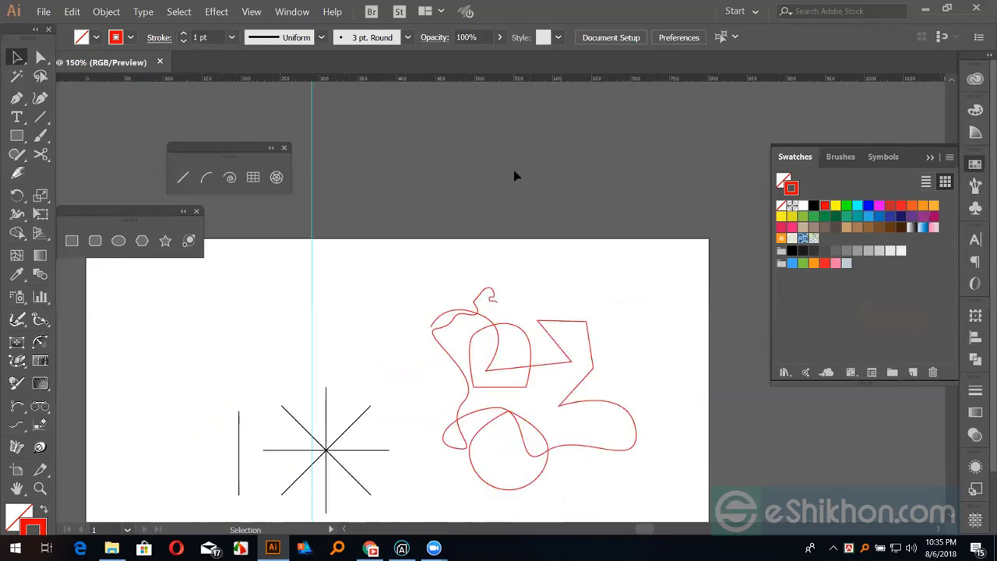
{"action": "left_click_drag", "start_coordinate": [458, 253], "coordinate": [641, 462]}
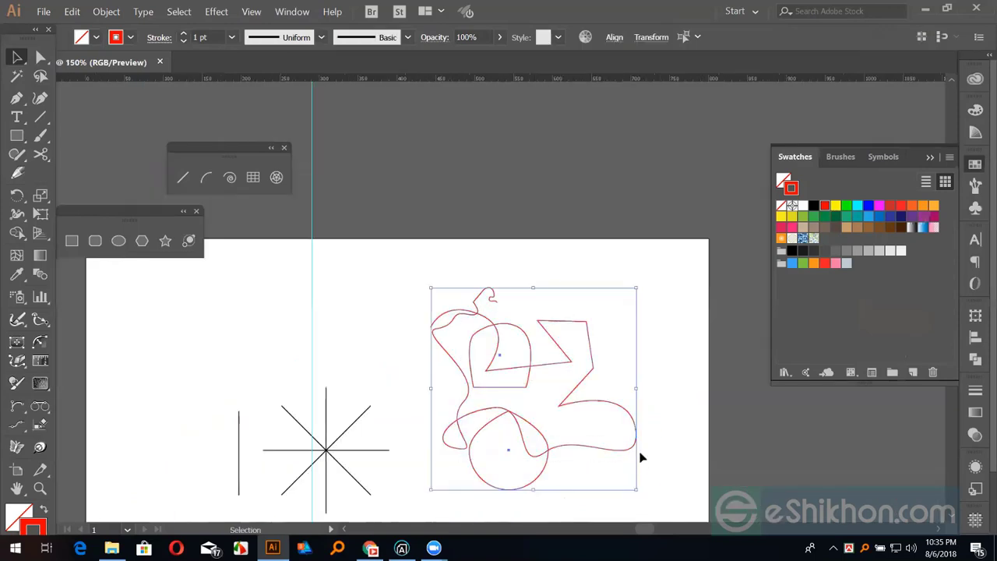
{"action": "key", "text": "Delete"}
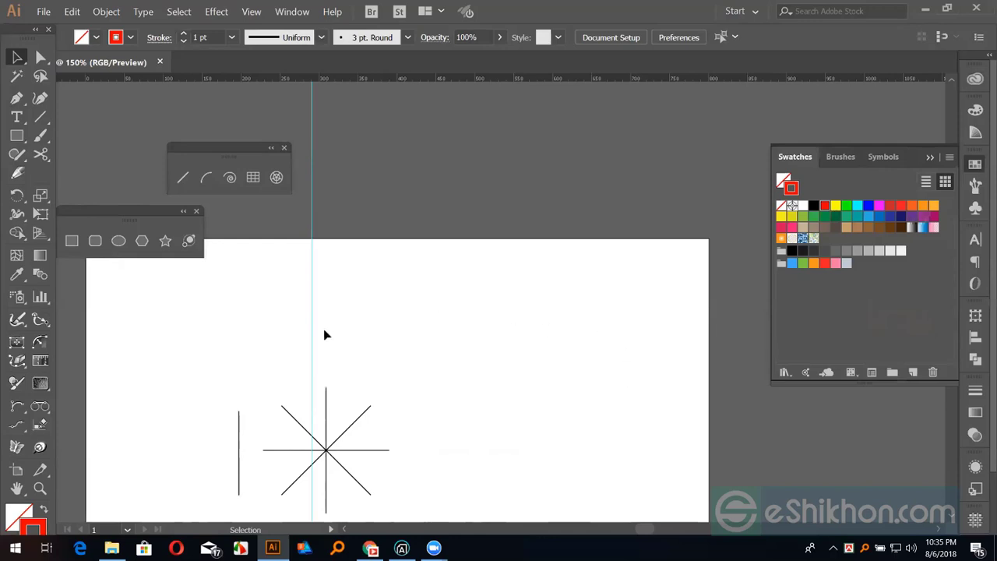
{"action": "left_click_drag", "start_coordinate": [178, 338], "coordinate": [391, 502]}
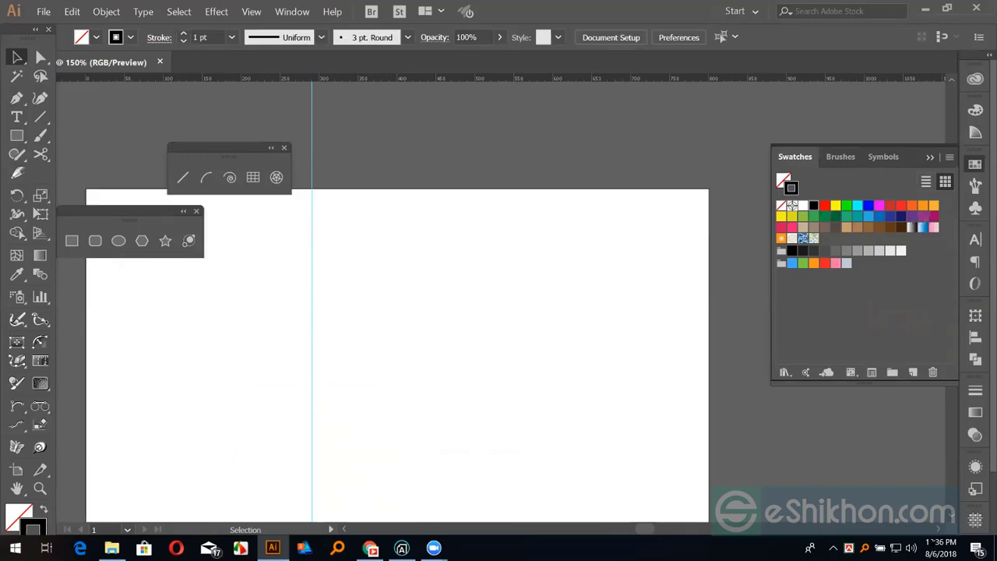
- Draw a small circle, Alt-drag a copy, and move the copy back over the original
{"action": "left_click", "coordinate": [118, 241]}
{"action": "mouse_move", "coordinate": [472, 340]}
{"action": "left_mouse_down"}
{"action": "mouse_move", "coordinate": [486, 374]}
{"action": "mouse_move", "coordinate": [499, 377]}
{"action": "left_mouse_up"}
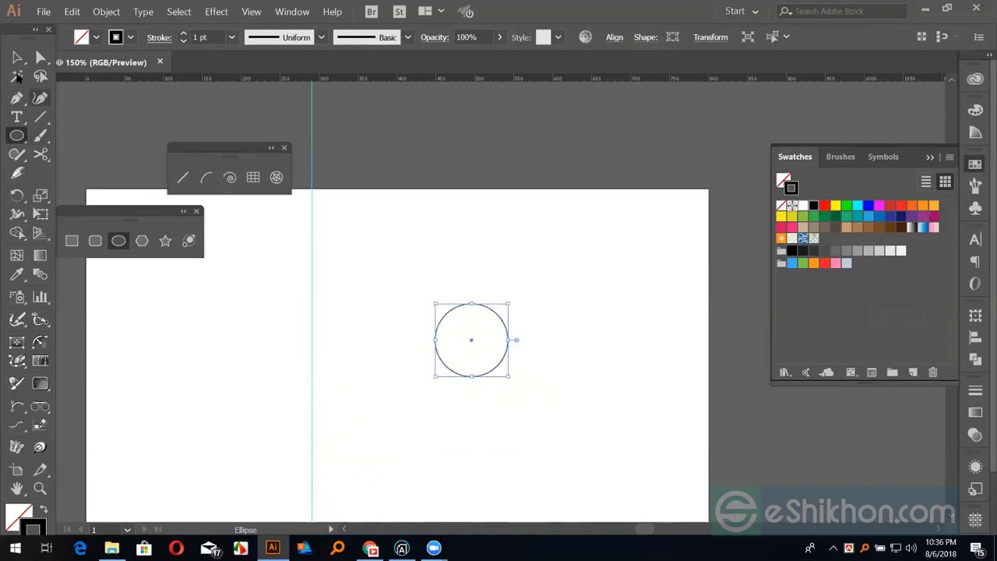
{"action": "key", "text": "v"}
{"action": "mouse_move", "coordinate": [472, 344]}
{"action": "left_mouse_down"}
{"action": "mouse_move", "coordinate": [593, 354]}
{"action": "mouse_move", "coordinate": [593, 344]}
{"action": "left_mouse_up"}
{"action": "left_click", "coordinate": [557, 502]}
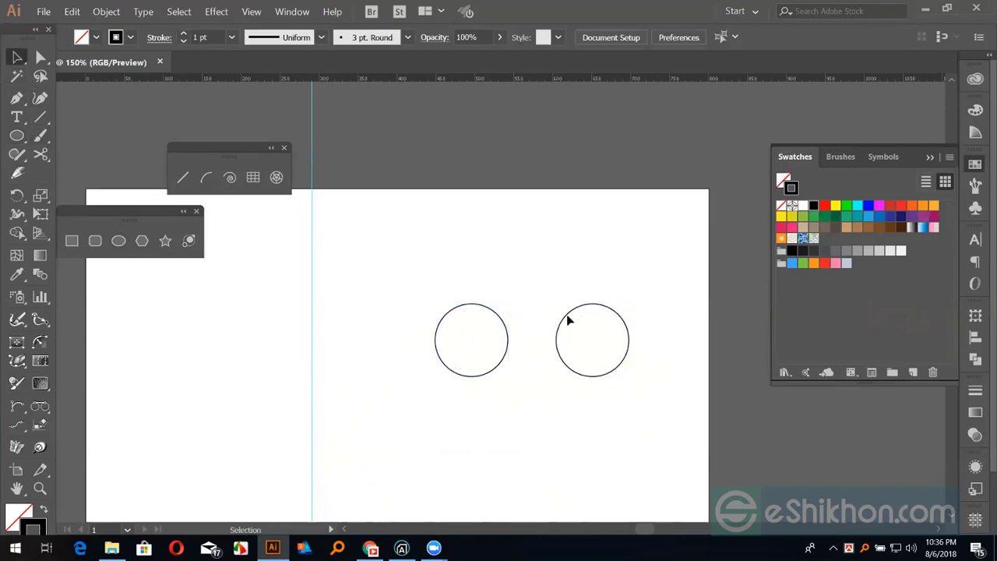
{"action": "mouse_move", "coordinate": [598, 342]}
{"action": "left_mouse_down"}
{"action": "mouse_move", "coordinate": [471, 343]}
{"action": "mouse_move", "coordinate": [520, 387]}
{"action": "mouse_move", "coordinate": [447, 247]}
{"action": "left_mouse_up"}
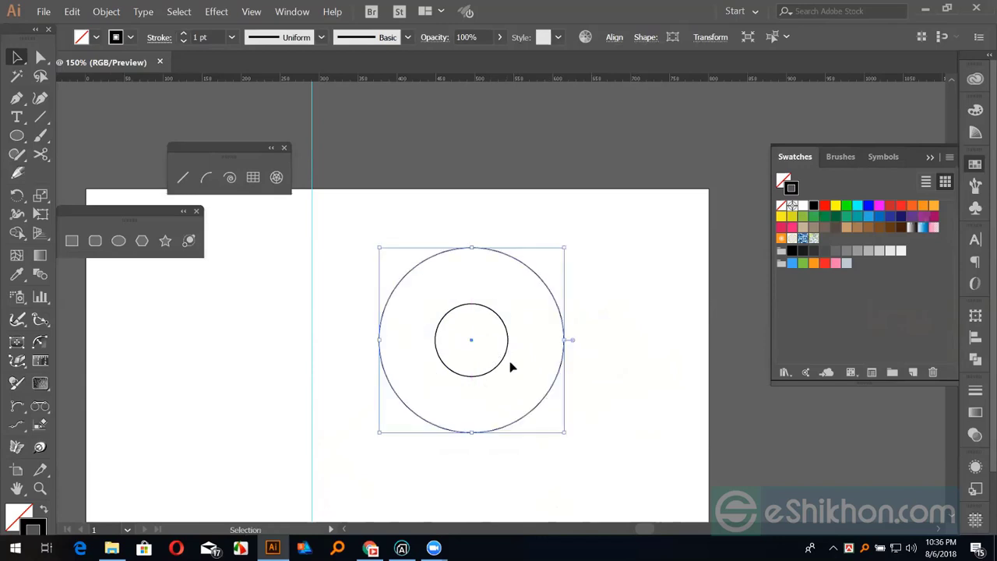
- Select both circles together and switch to the Blend tool
{"action": "left_click_drag", "start_coordinate": [388, 190], "coordinate": [586, 422]}
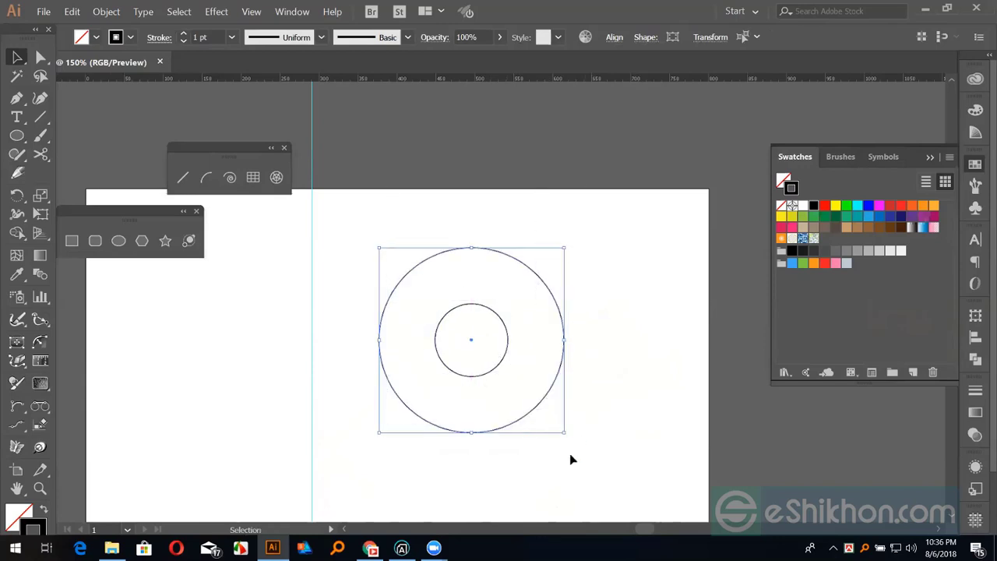
{"action": "left_click_drag", "start_coordinate": [394, 190], "coordinate": [612, 429]}
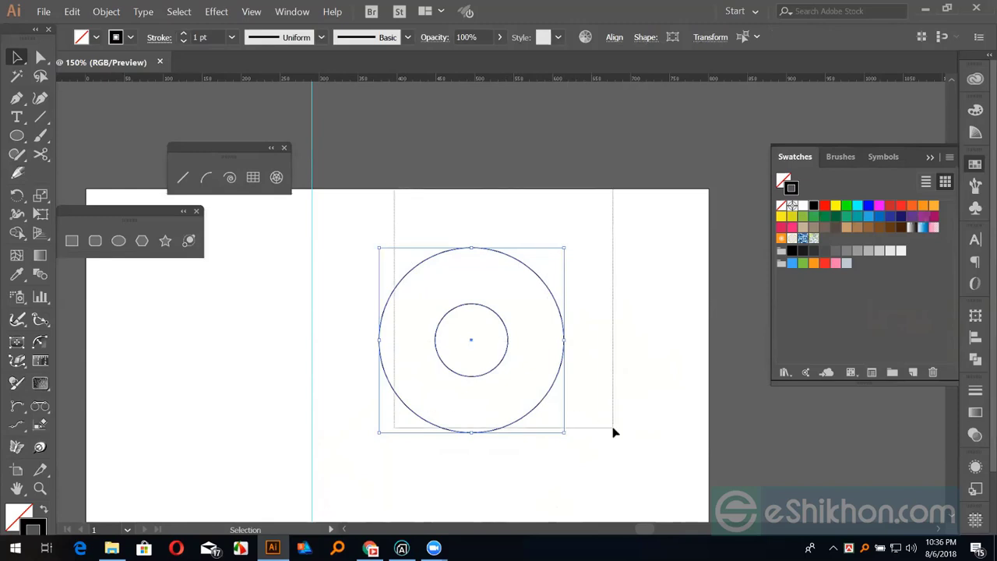
{"action": "left_click", "coordinate": [106, 12]}
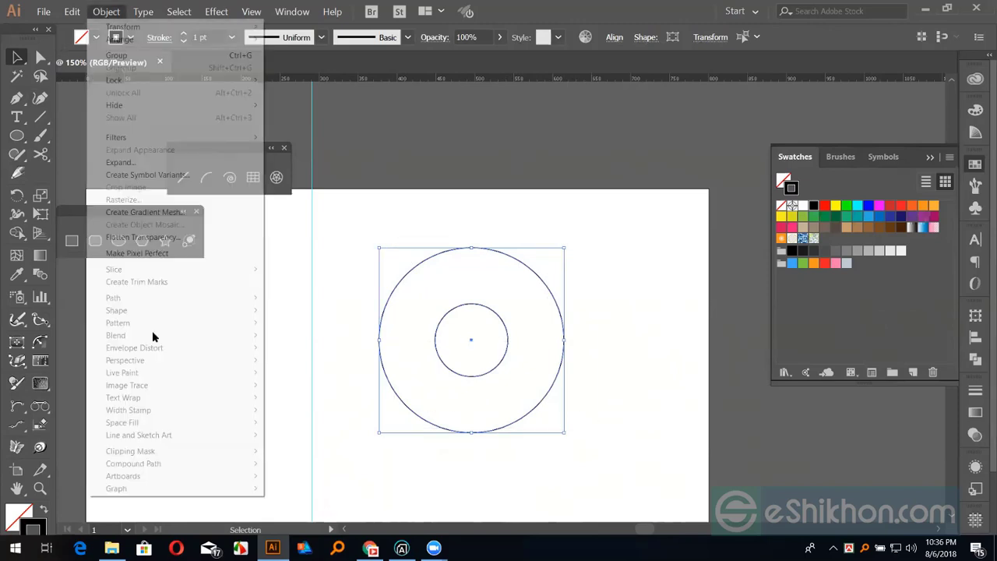
{"action": "mouse_move", "coordinate": [125, 360]}
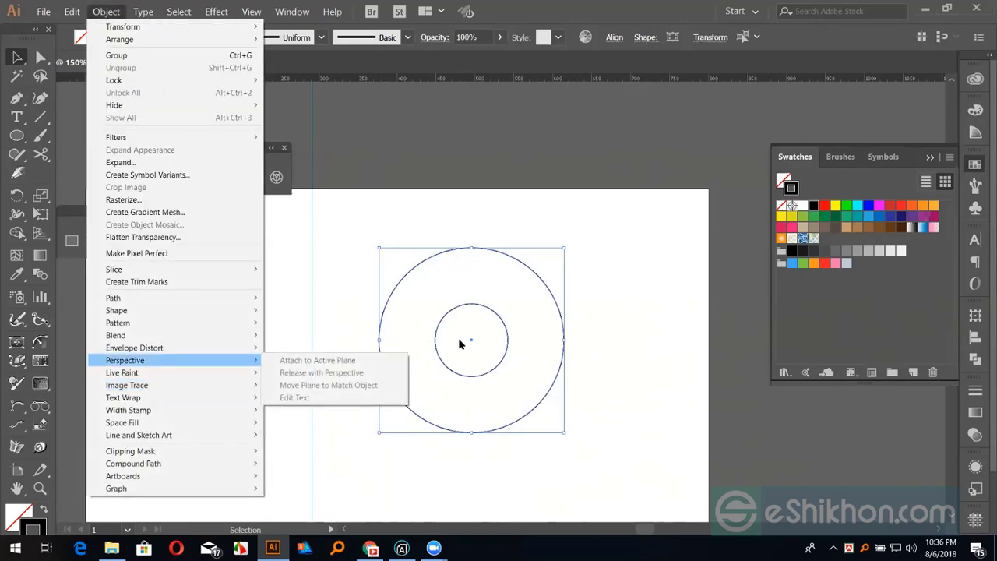
{"action": "left_click", "coordinate": [456, 201]}
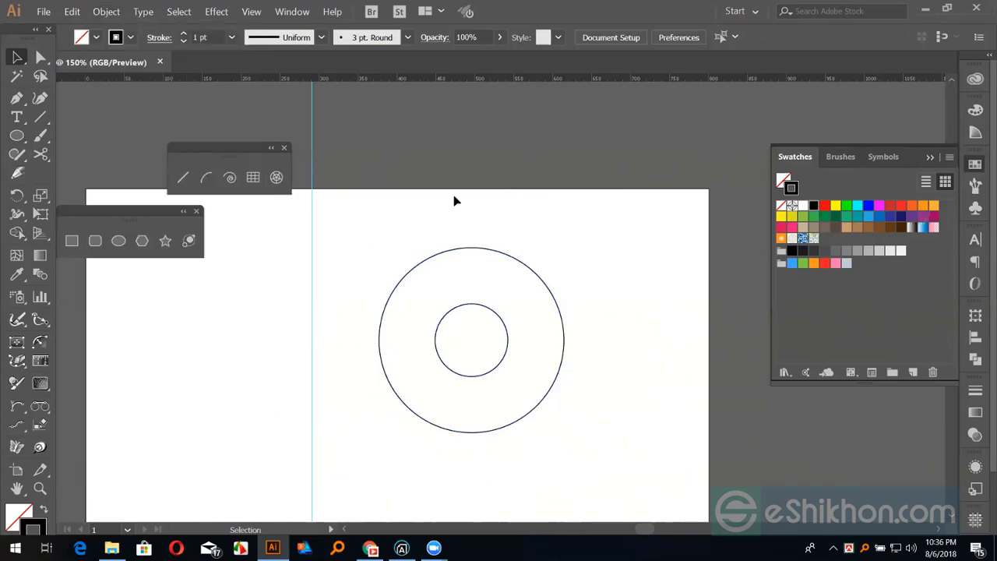
{"action": "left_click", "coordinate": [39, 276]}
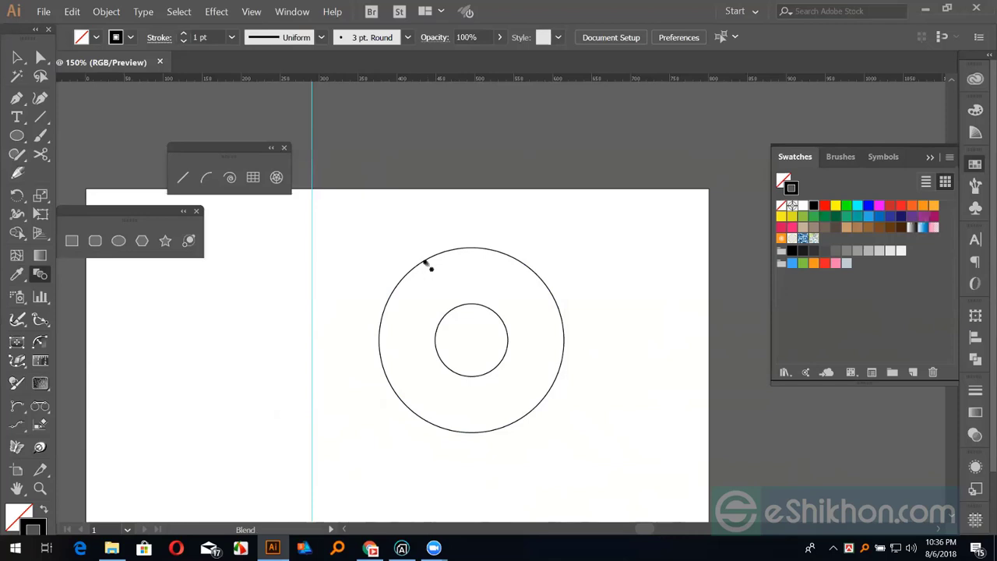
- Blend the outer circle into the inner one, using Specified Steps spacing with preview on
{"action": "left_click", "coordinate": [428, 266]}
{"action": "left_click", "coordinate": [452, 312]}
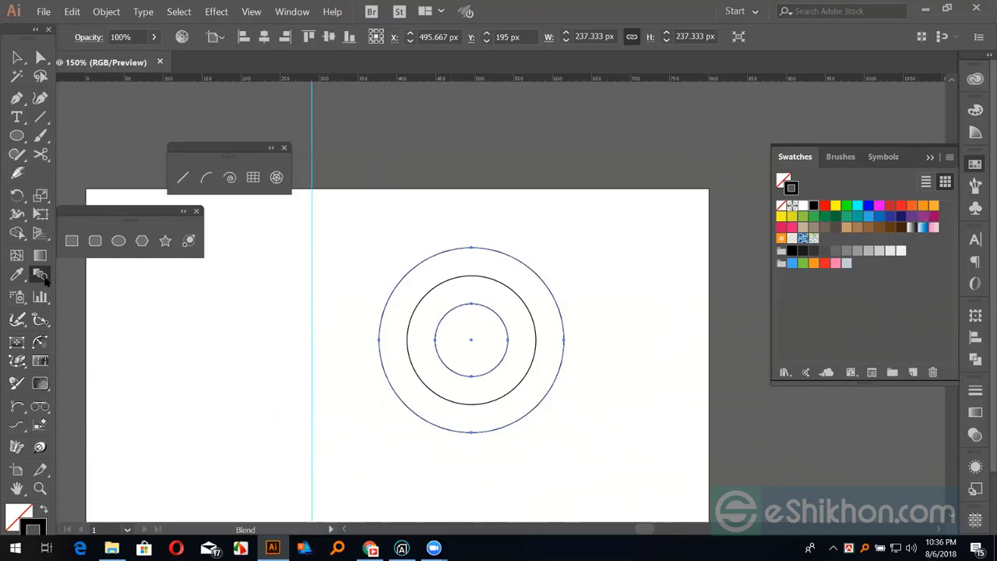
{"action": "double_click", "coordinate": [42, 276]}
{"action": "left_click", "coordinate": [771, 206]}
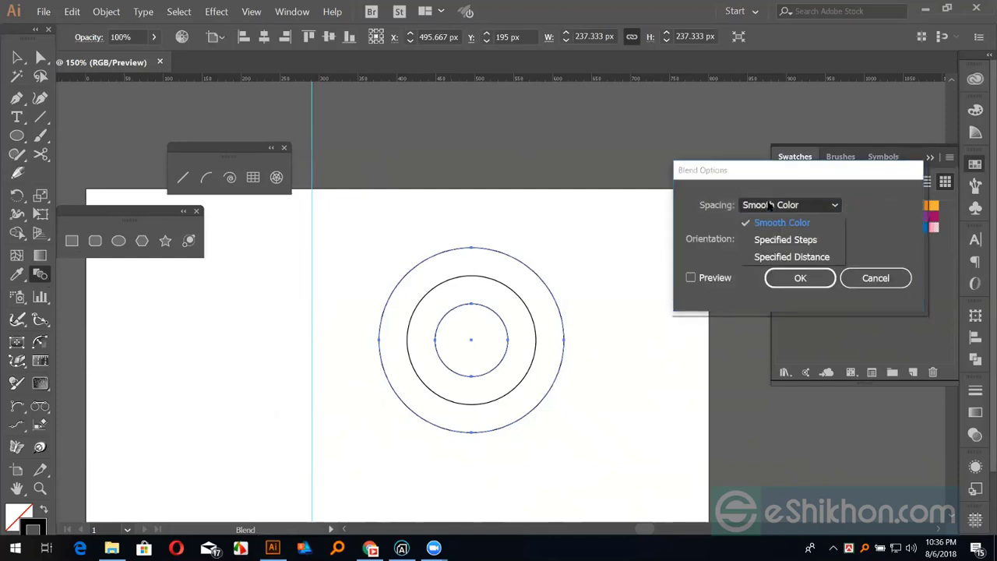
{"action": "left_click", "coordinate": [691, 277]}
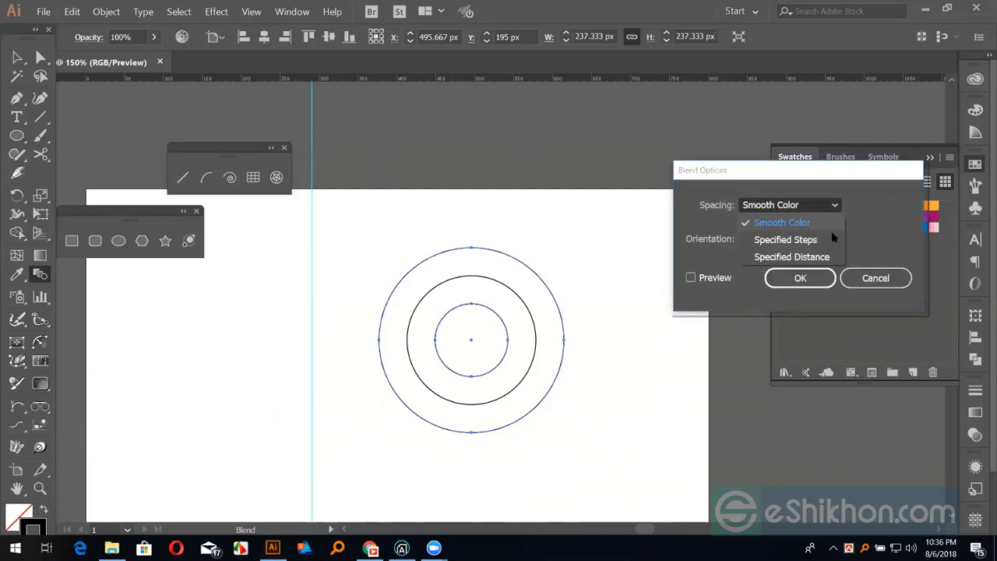
{"action": "left_click", "coordinate": [786, 239]}
- Confirm the blend at 16 steps and reselect the concentric-circle blend
{"action": "key", "text": "Up"}
{"action": "key", "text": "Up"}
{"action": "key", "text": "Up"}
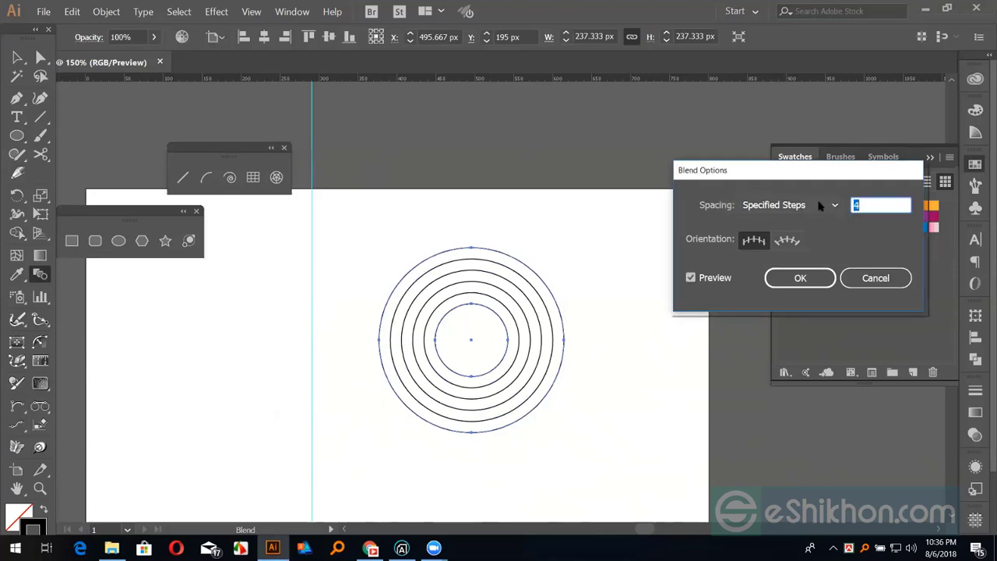
{"action": "key", "text": "Up"}
{"action": "key", "text": "Up"}
{"action": "key", "text": "Up"}
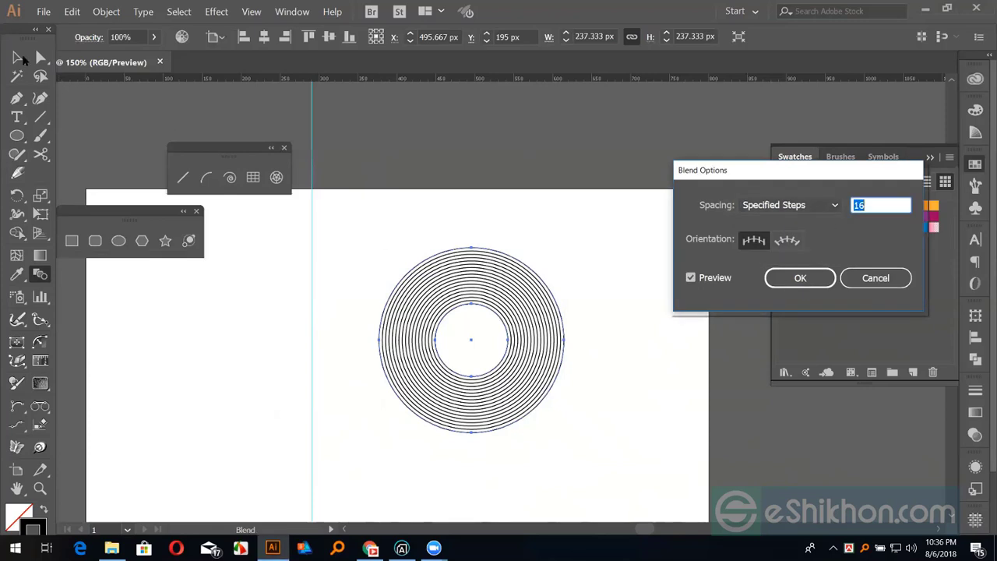
{"action": "key", "text": "Return"}
{"action": "key", "text": "v"}
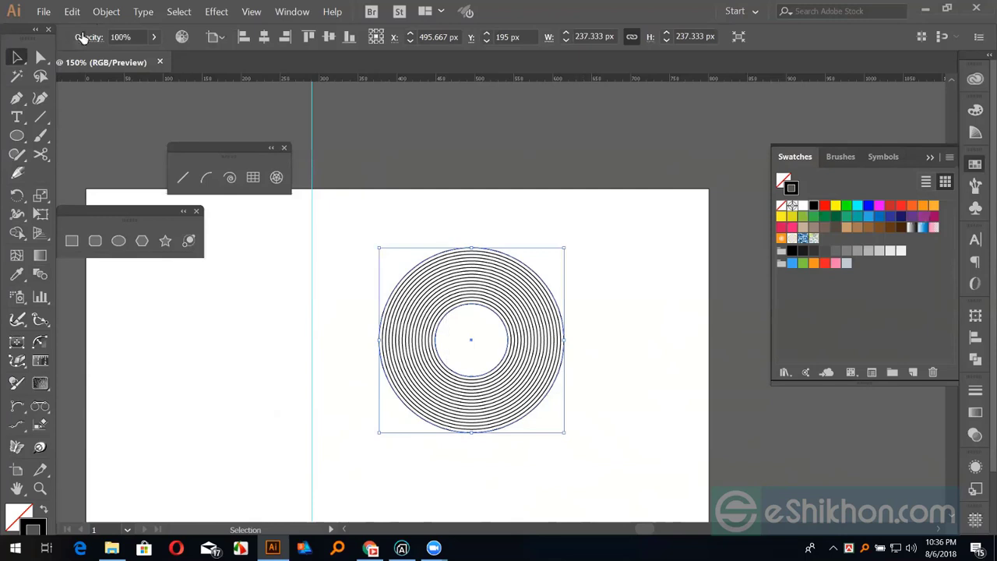
{"action": "left_click", "coordinate": [106, 12]}
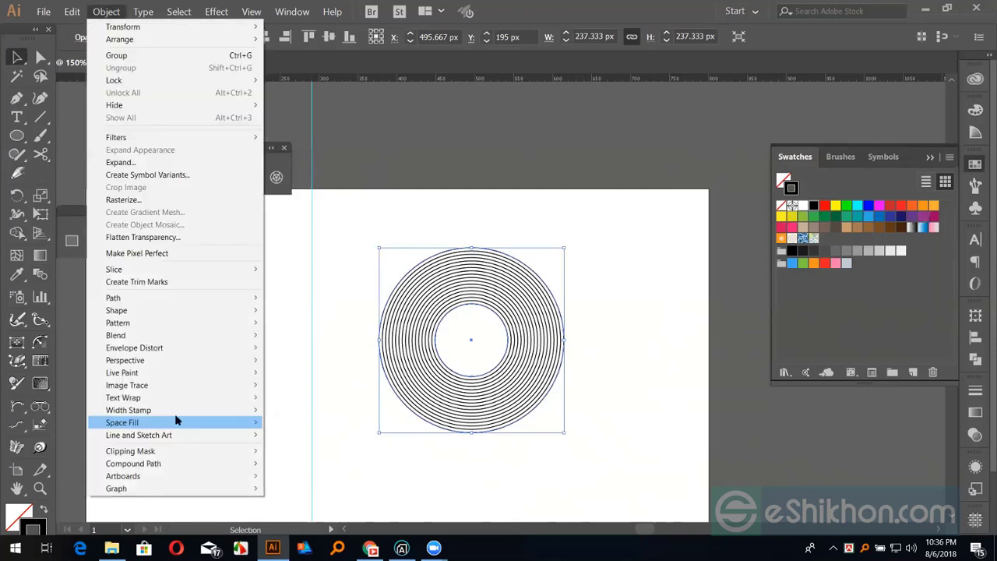
{"action": "mouse_move", "coordinate": [122, 422]}
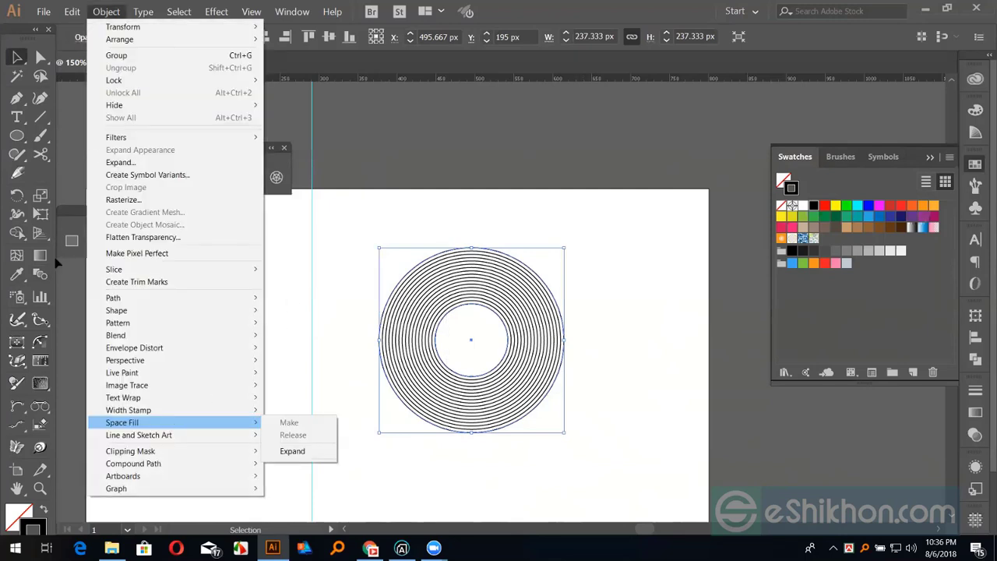
{"action": "left_click", "coordinate": [434, 345]}
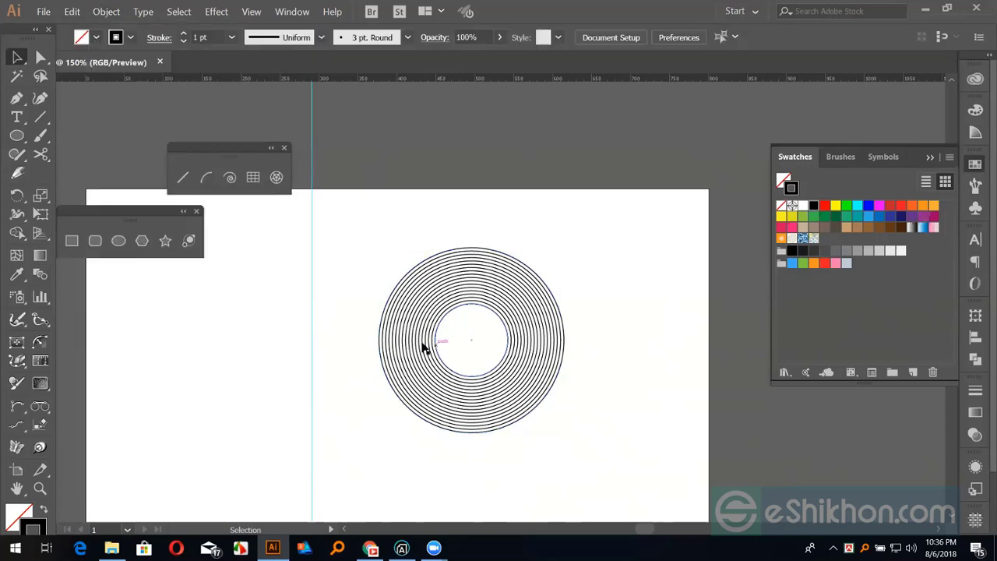
{"action": "left_click", "coordinate": [426, 348]}
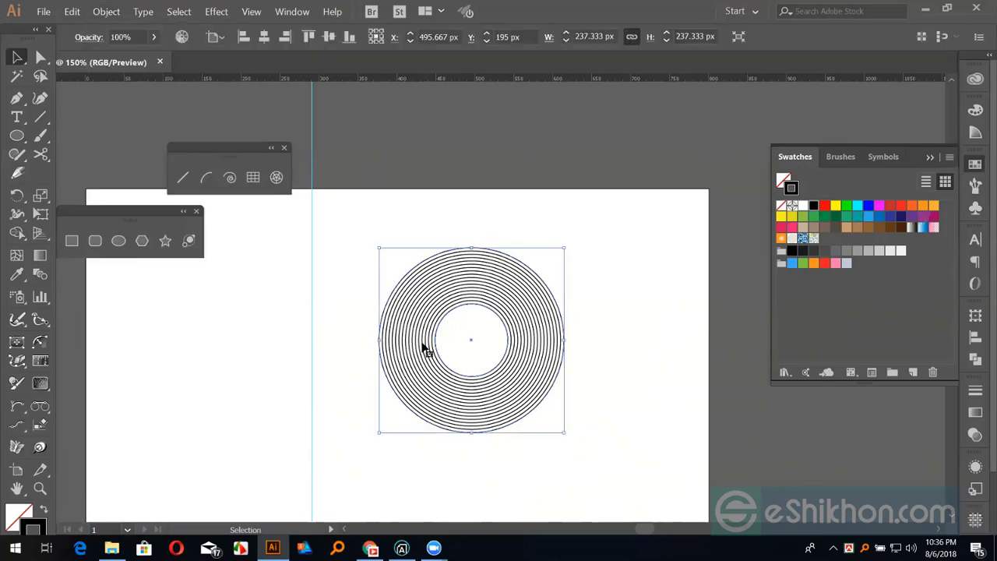
- Pull the inner circle's top and bottom anchors to the outer edge, forming a tall lens
{"action": "key", "text": "a"}
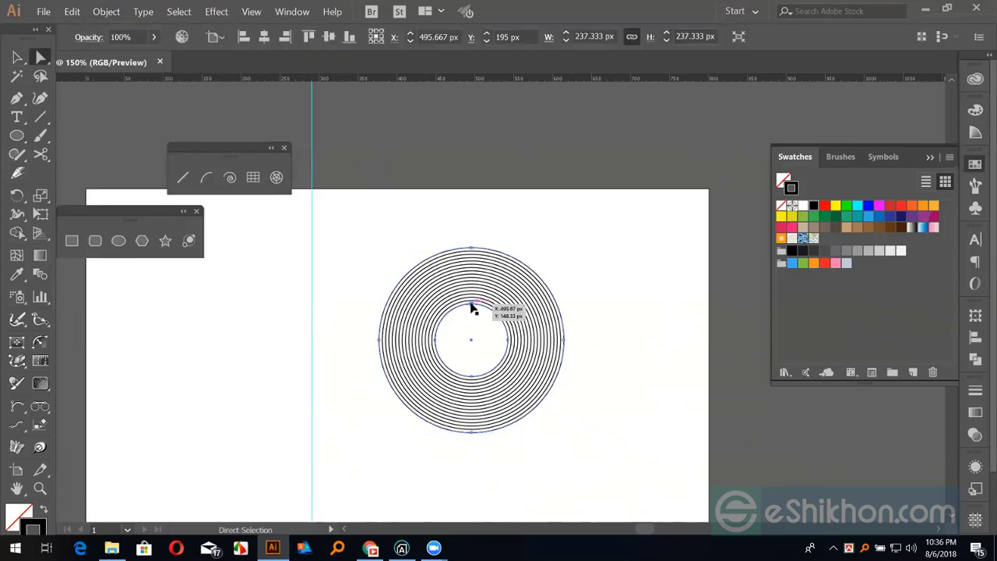
{"action": "left_click_drag", "start_coordinate": [471, 308], "coordinate": [471, 248]}
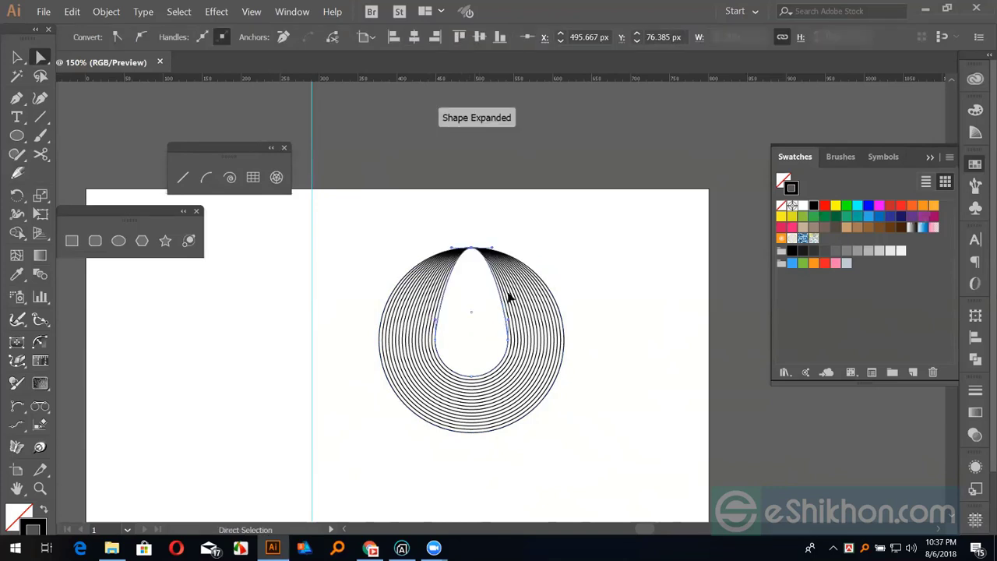
{"action": "left_click", "coordinate": [470, 379]}
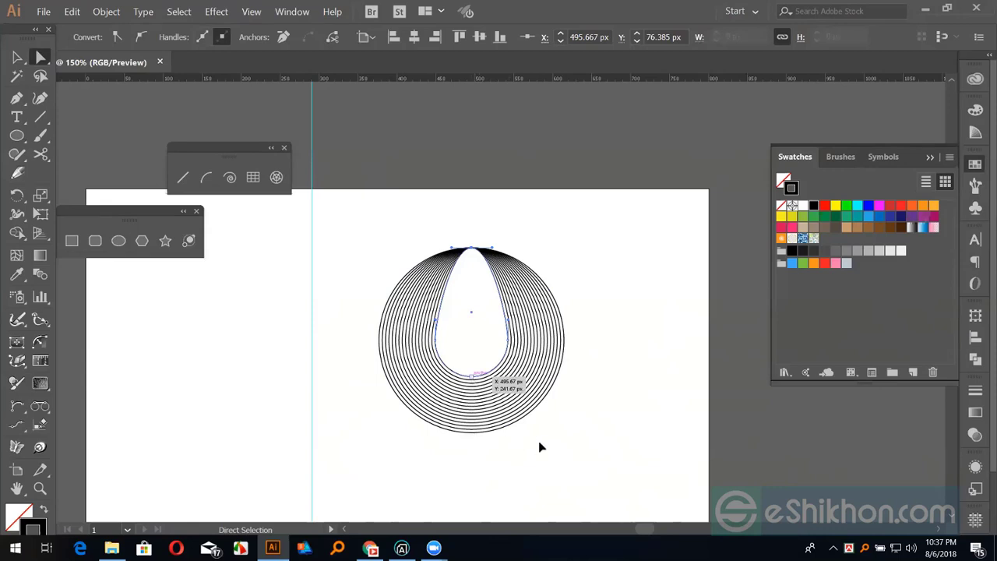
{"action": "key", "text": "ctrl+z"}
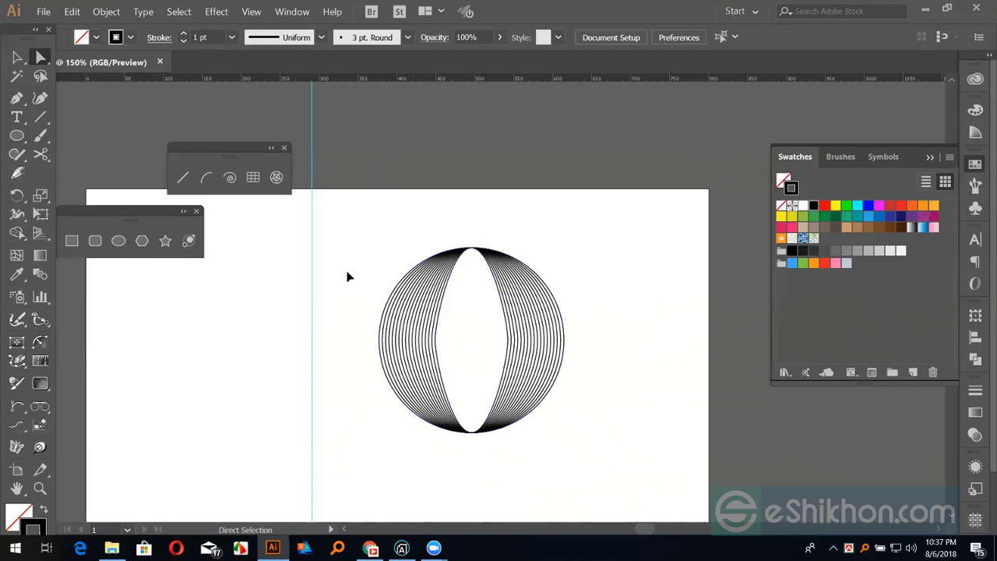
{"action": "key", "text": "v"}
{"action": "left_click", "coordinate": [403, 333]}
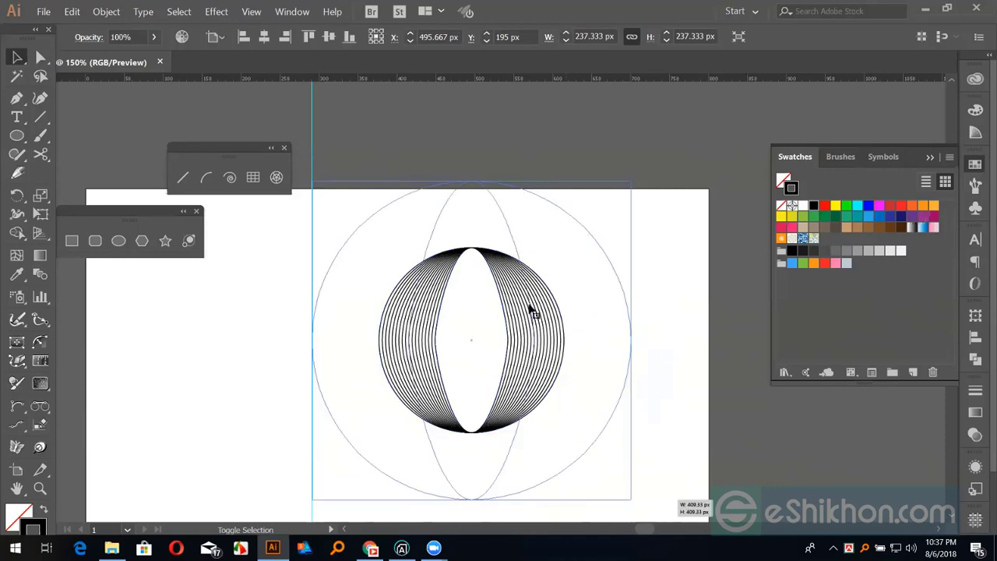
- Scale the blend to about 409 px, then pick its outer and inner paths with Direct Selection
{"action": "left_click_drag", "start_coordinate": [423, 170], "coordinate": [427, 161]}
{"action": "key", "text": "a"}
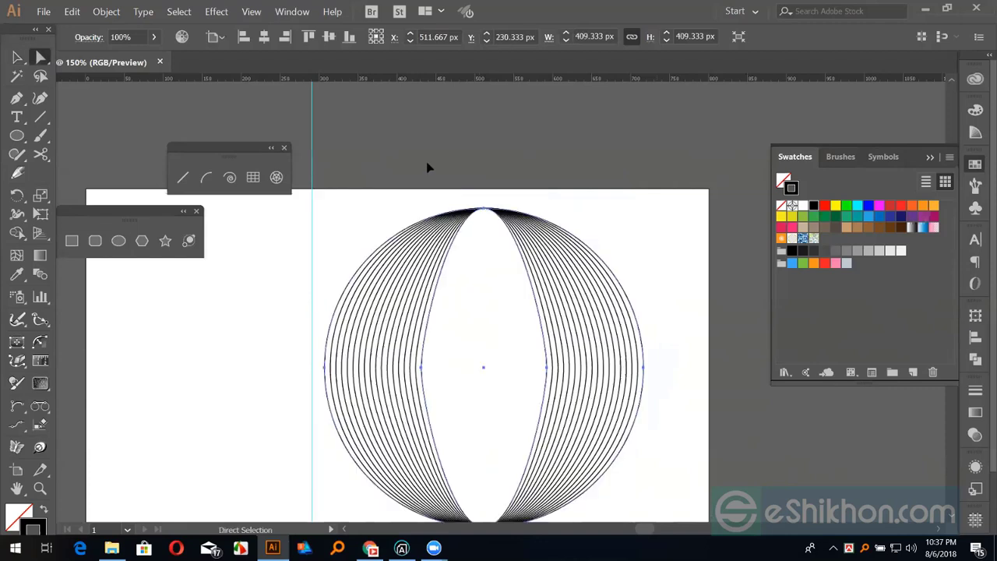
{"action": "left_click", "coordinate": [583, 246]}
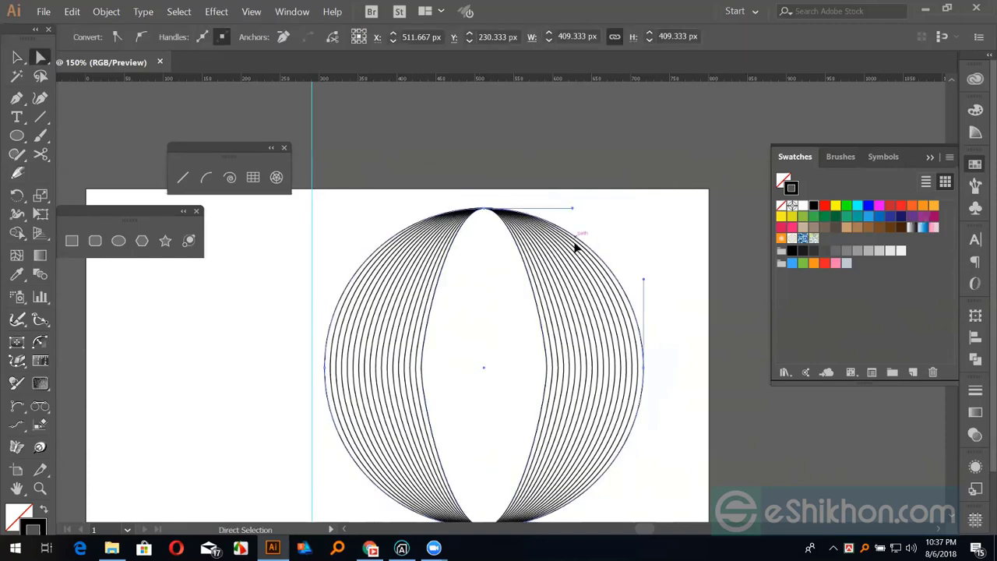
{"action": "left_click", "coordinate": [525, 274]}
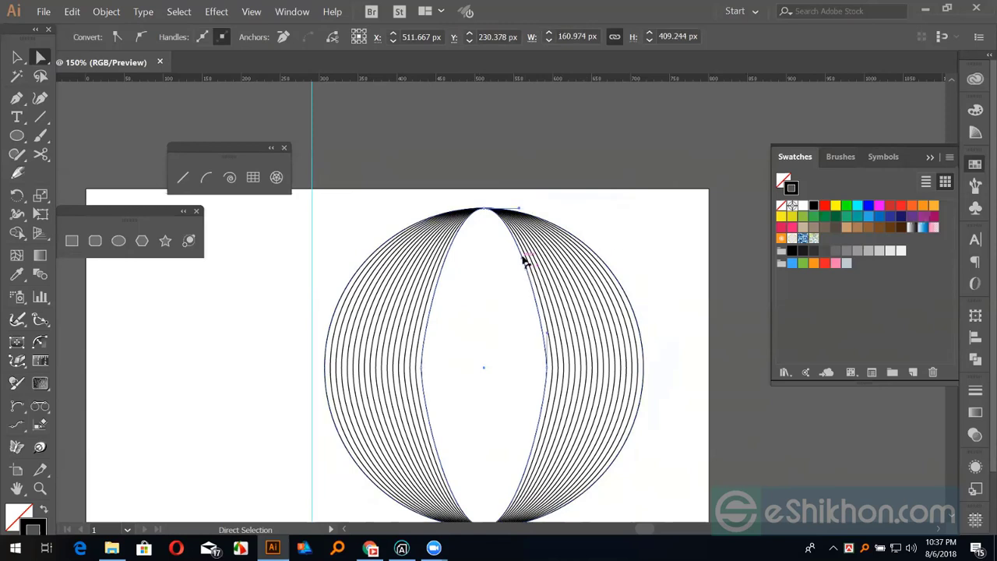
{"action": "left_click", "coordinate": [594, 250]}
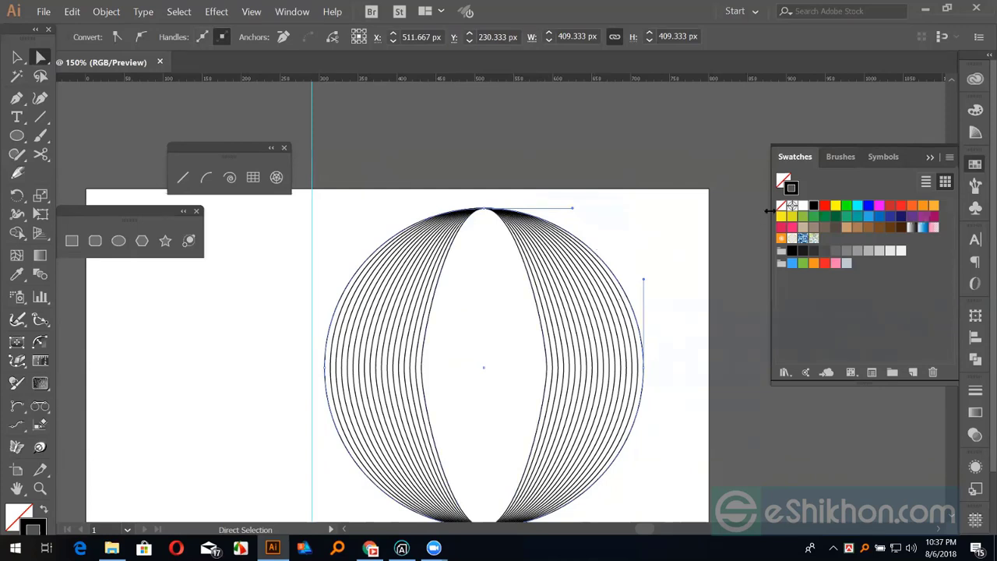
- Colour the outer circle's stroke red and the inner lens's stroke green
{"action": "left_click", "coordinate": [824, 207]}
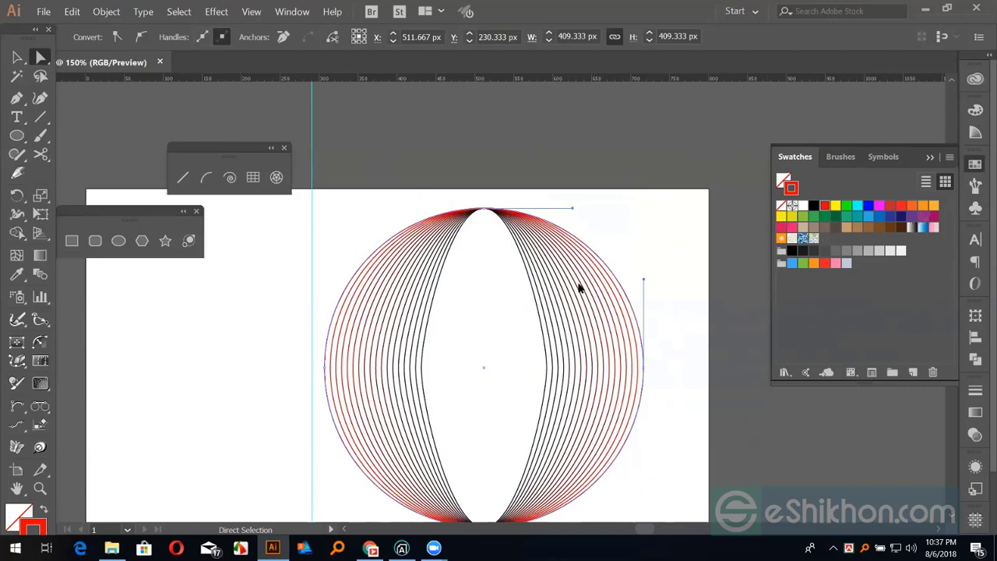
{"action": "key", "text": "ctrl+plus"}
{"action": "key", "text": "ctrl+plus"}
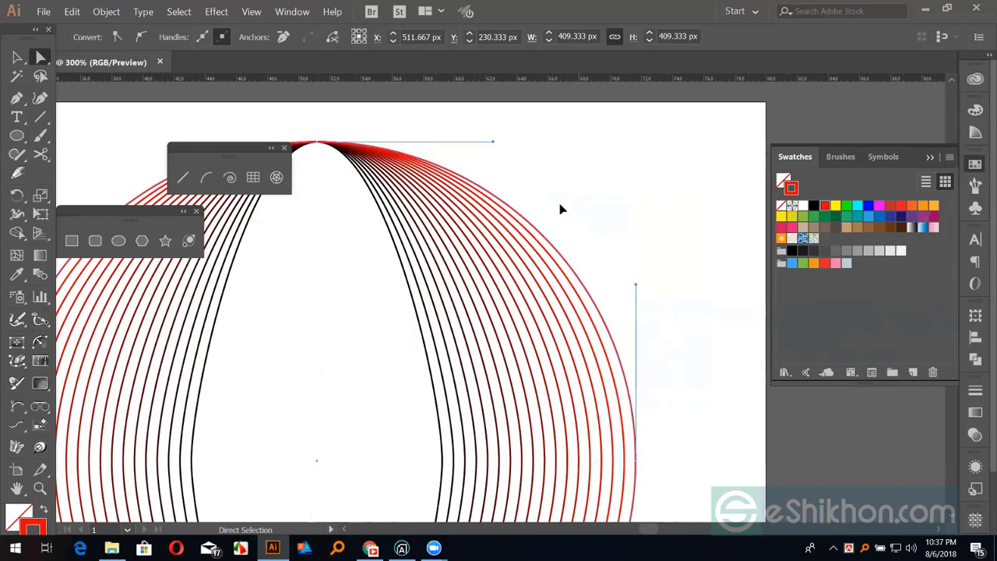
{"action": "key", "text": "ctrl+z"}
{"action": "left_click", "coordinate": [824, 219]}
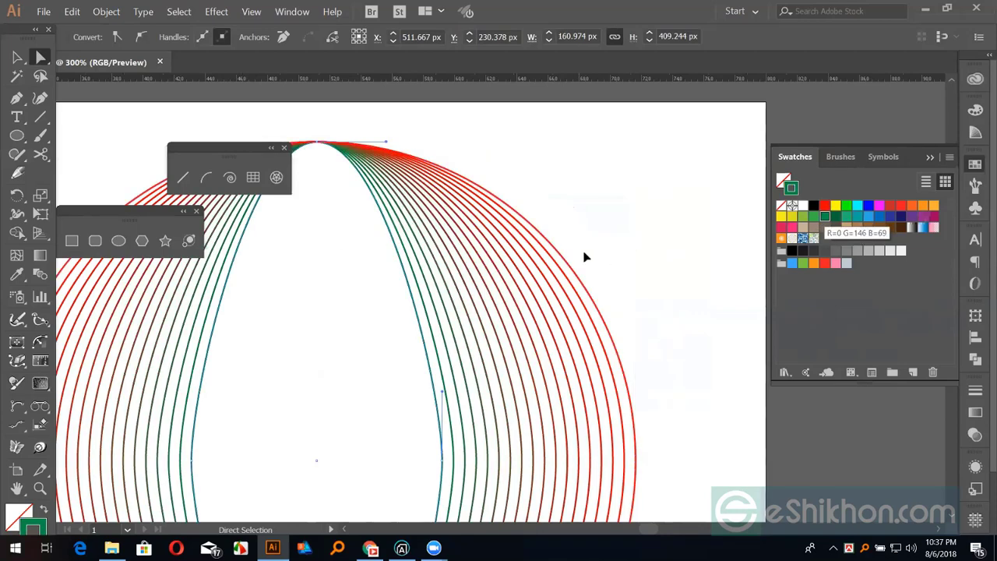
{"action": "left_click", "coordinate": [683, 208]}
{"action": "key", "text": "ctrl+minus"}
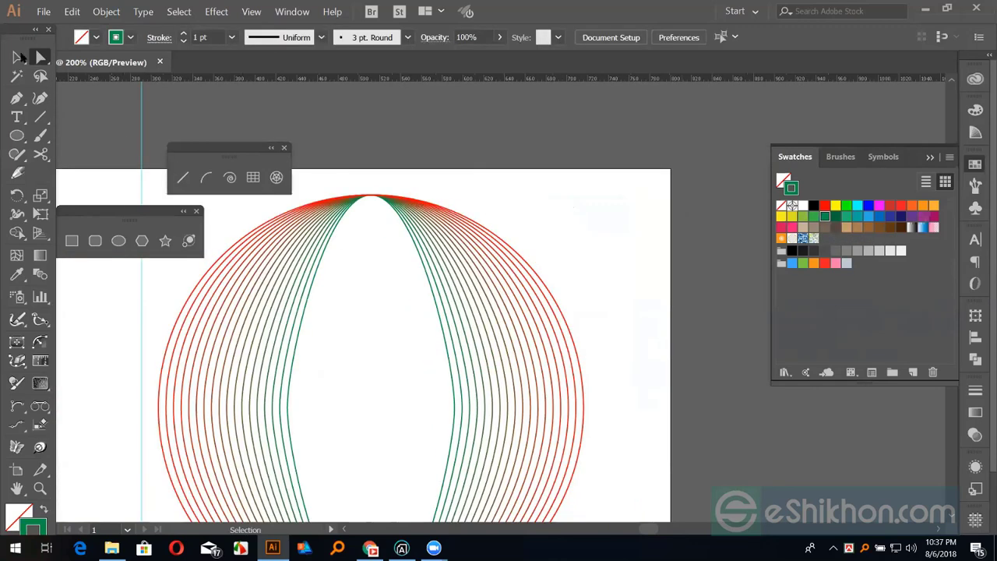
- Fit the view to the blend and select the whole recoloured blend
{"action": "key", "text": "ctrl+1"}
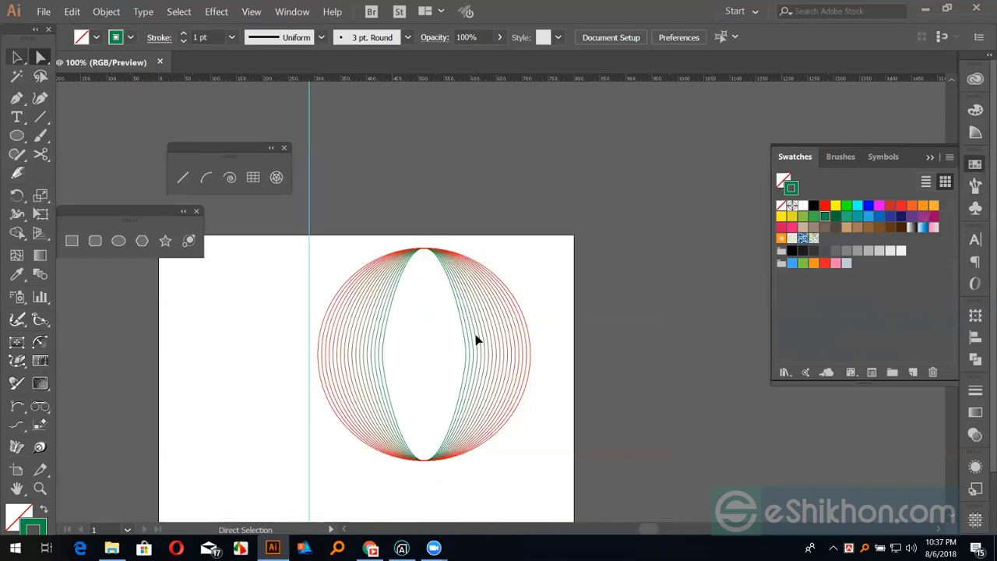
{"action": "key", "text": "v"}
{"action": "left_click", "coordinate": [477, 341]}
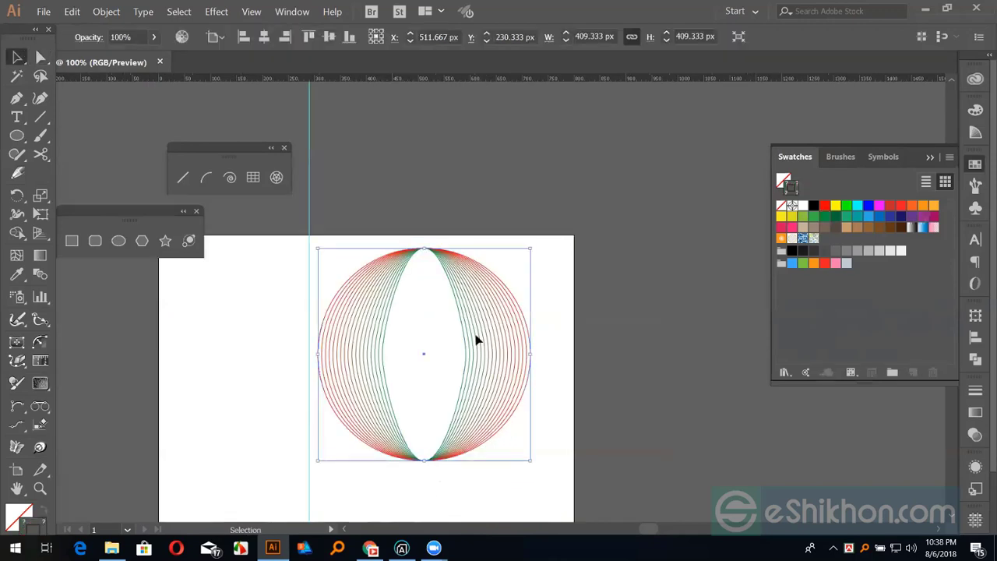
{"action": "key", "text": "a"}
{"action": "key", "text": "ctrl+plus"}
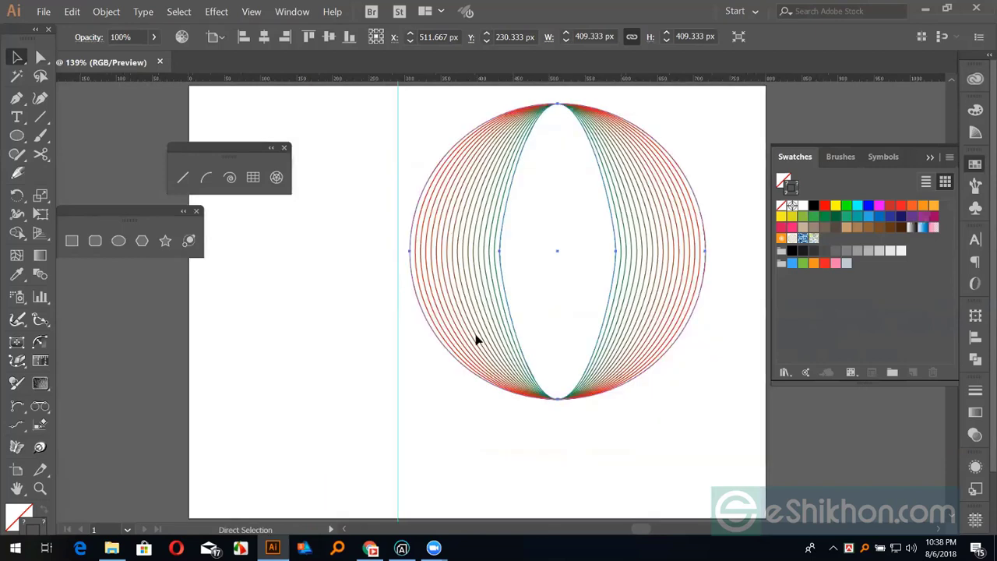
{"action": "key", "text": "v"}
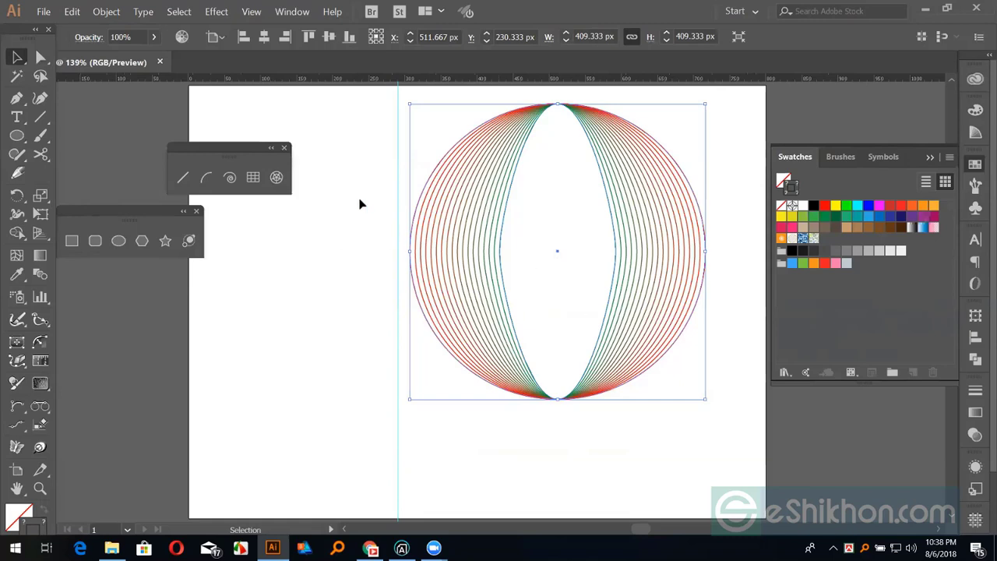
- Delete the red-and-green blended circle, leaving the artboard empty
{"action": "key", "text": "Delete"}
{"action": "left_click", "coordinate": [251, 11]}
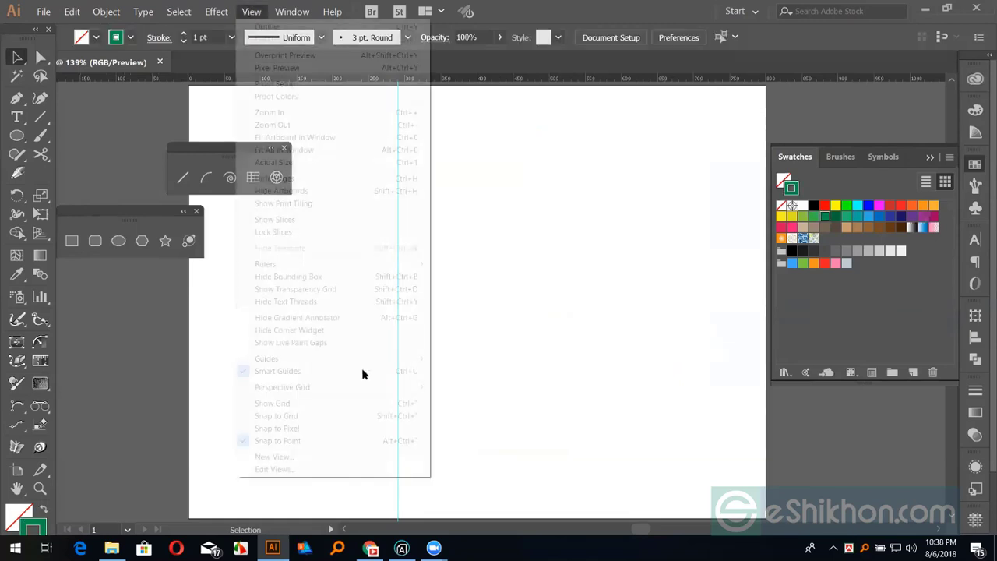
{"action": "left_click", "coordinate": [458, 397]}
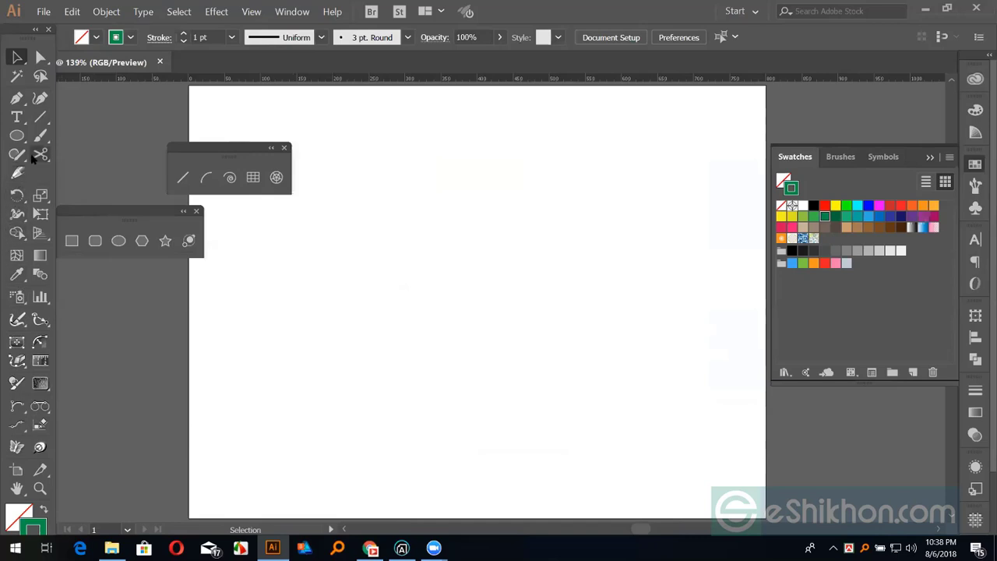
{"action": "left_click", "coordinate": [39, 255]}
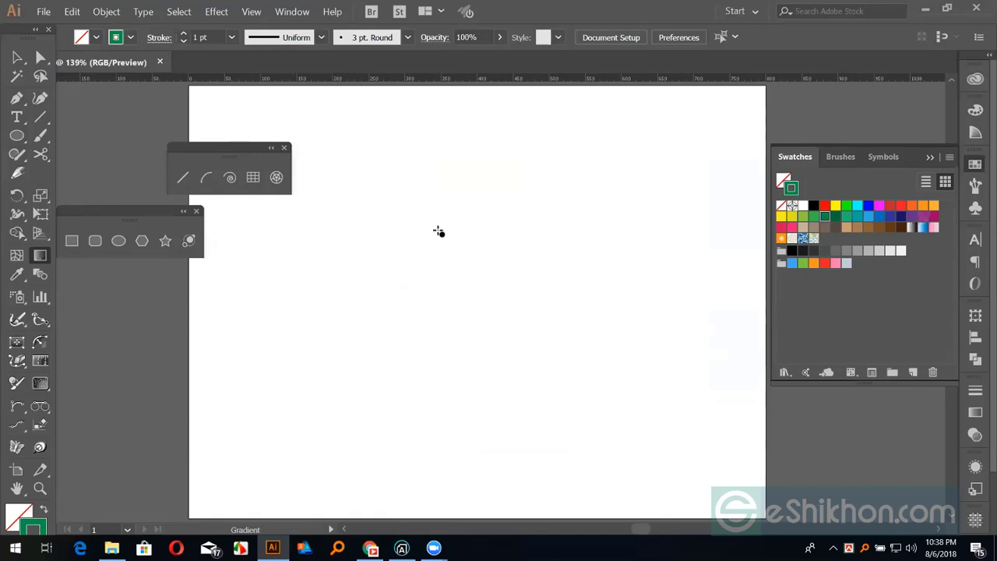
- Draw a rectangle near the artboard centre with a white-to-black gradient fill and no stroke
{"action": "left_click", "coordinate": [71, 241]}
{"action": "left_click_drag", "start_coordinate": [377, 261], "coordinate": [526, 394]}
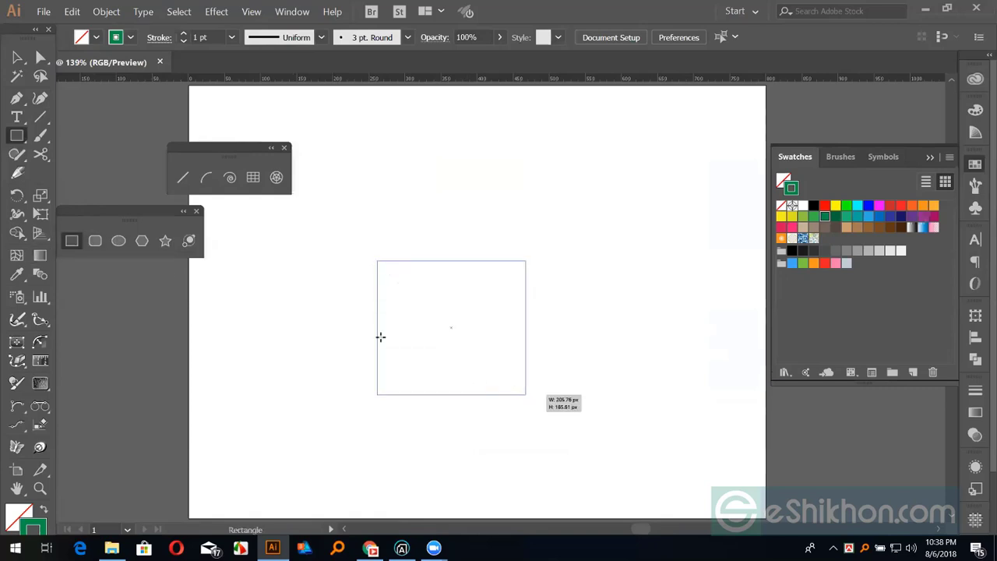
{"action": "left_click", "coordinate": [41, 256]}
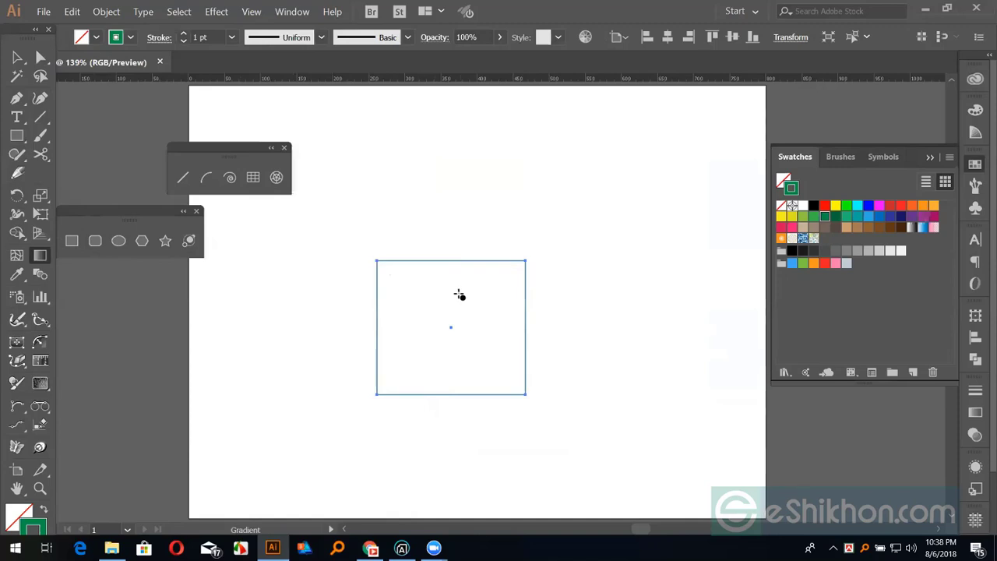
{"action": "left_click", "coordinate": [913, 227]}
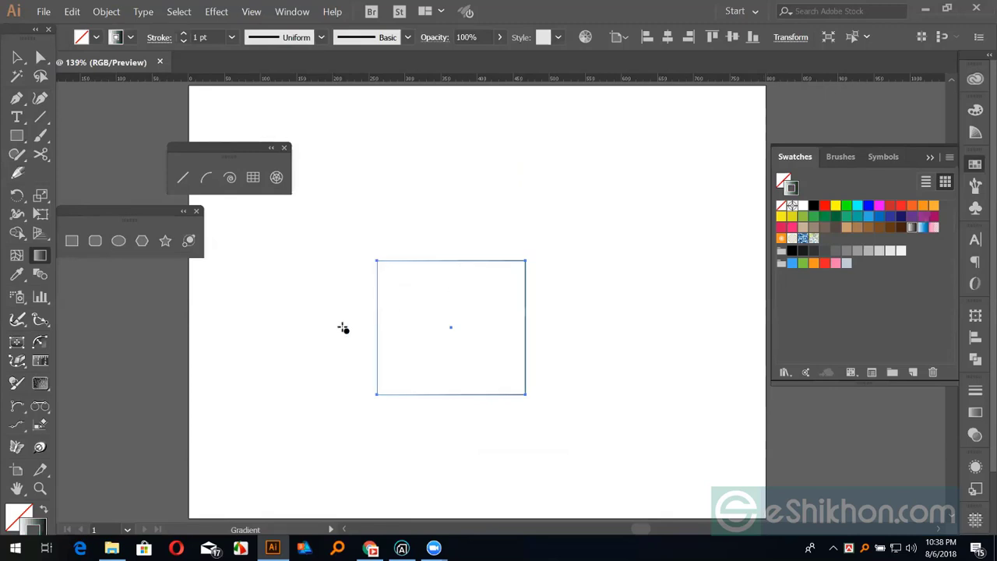
{"action": "key", "text": "shift+x"}
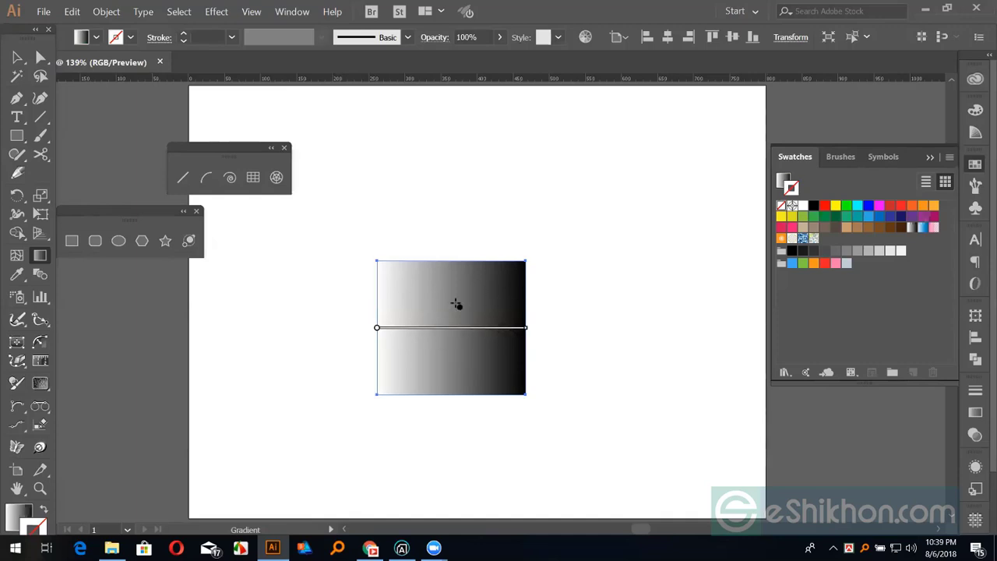
- Set the rectangle's fill to None and give it a 16 pt white-to-black gradient stroke
{"action": "left_click", "coordinate": [17, 516]}
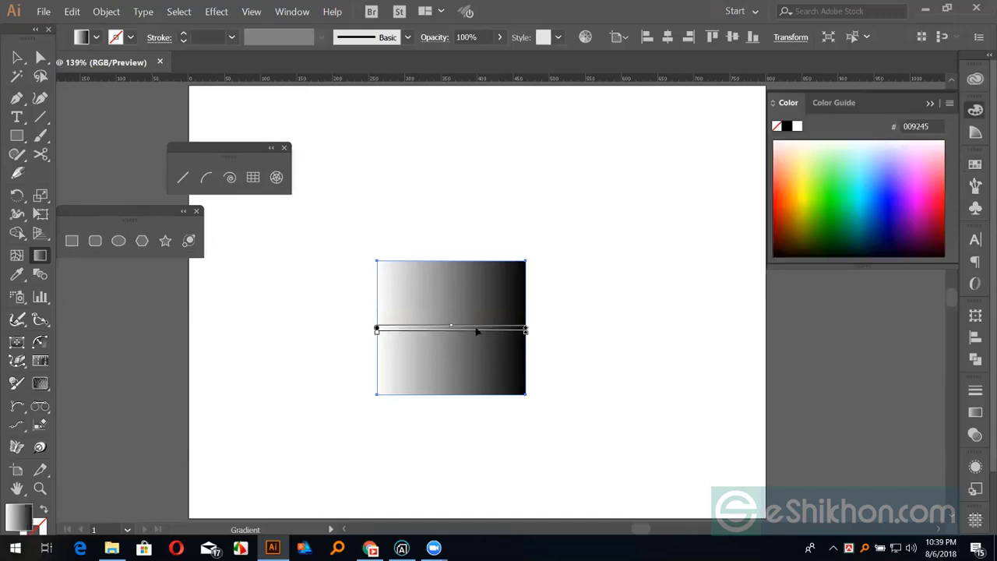
{"action": "left_click_drag", "start_coordinate": [476, 328], "coordinate": [430, 329]}
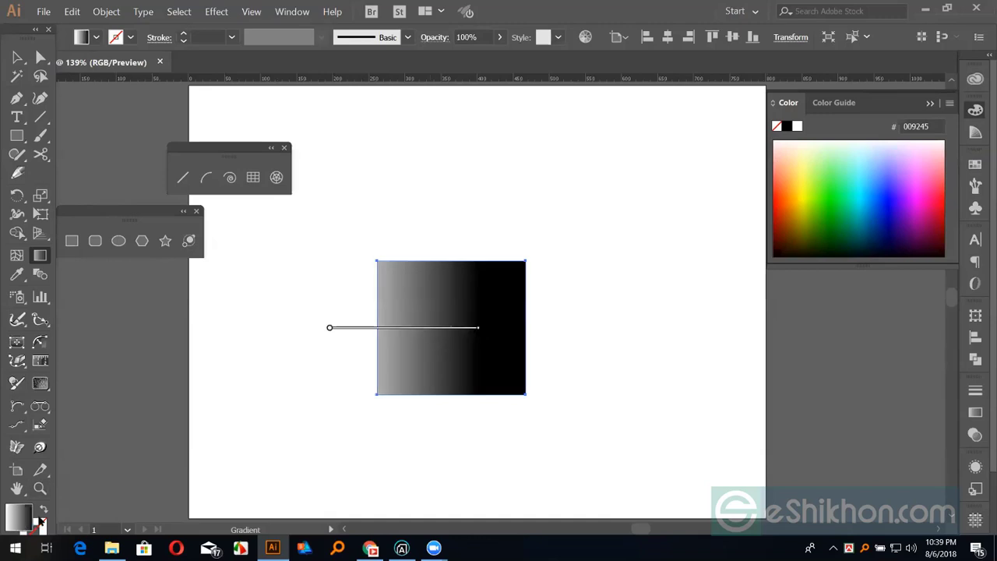
{"action": "key", "text": "slash"}
{"action": "left_click", "coordinate": [40, 524]}
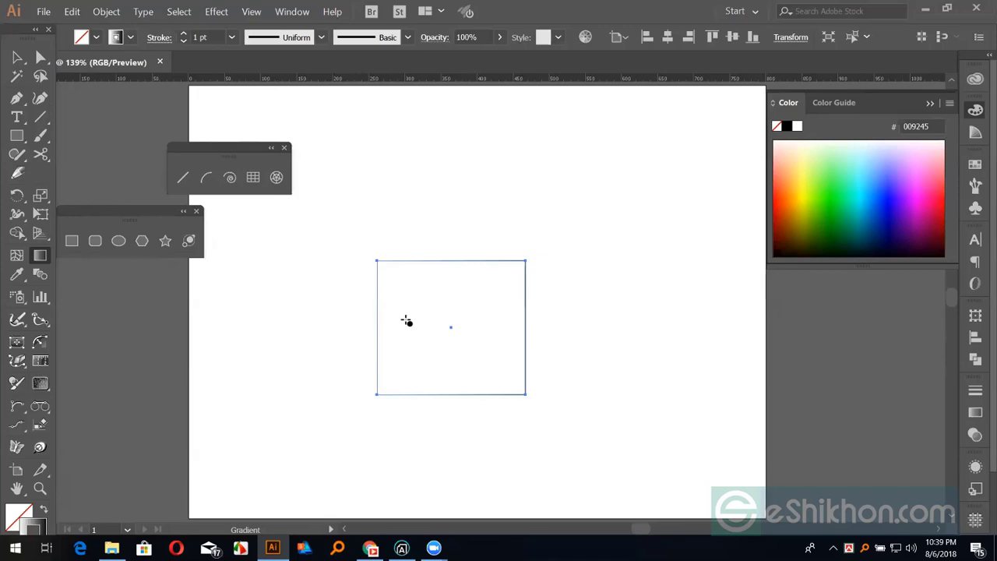
{"action": "key", "text": "ctrl"}
{"action": "left_click", "coordinate": [184, 37]}
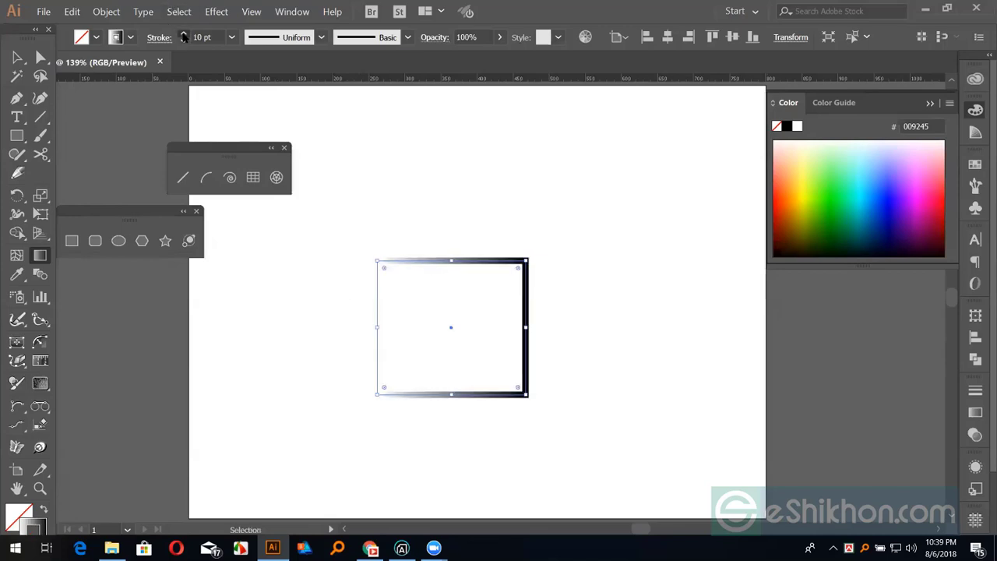
{"action": "left_click", "coordinate": [184, 37]}
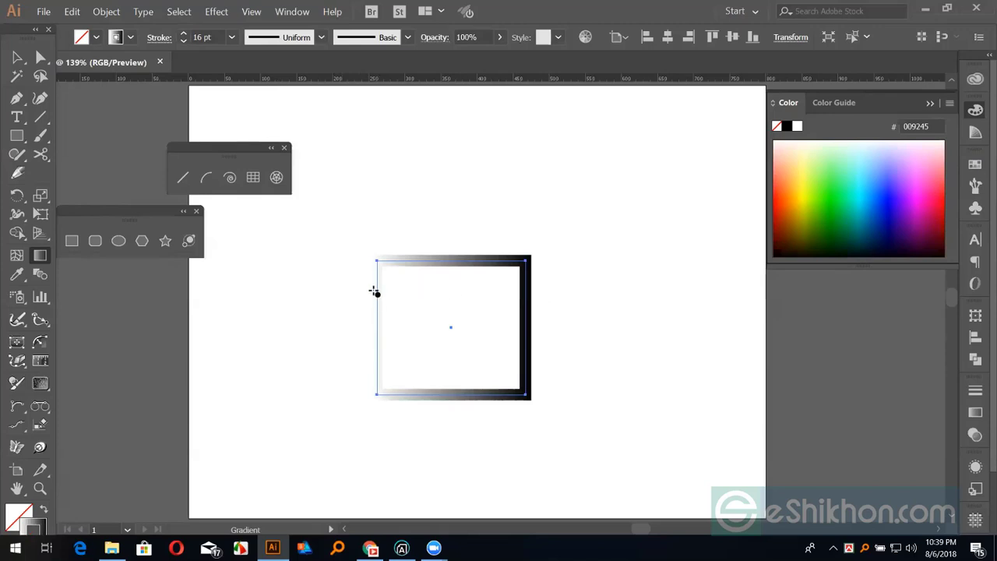
{"action": "key", "text": "v"}
{"action": "left_click", "coordinate": [251, 11]}
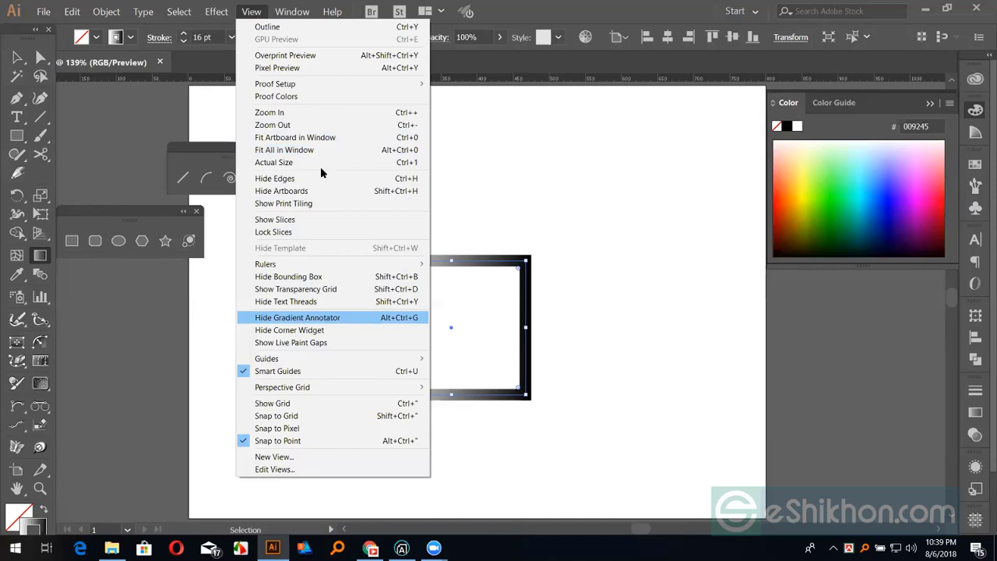
- Swap the gradient back into the rectangle's fill and shift it further left
{"action": "key", "text": "Return"}
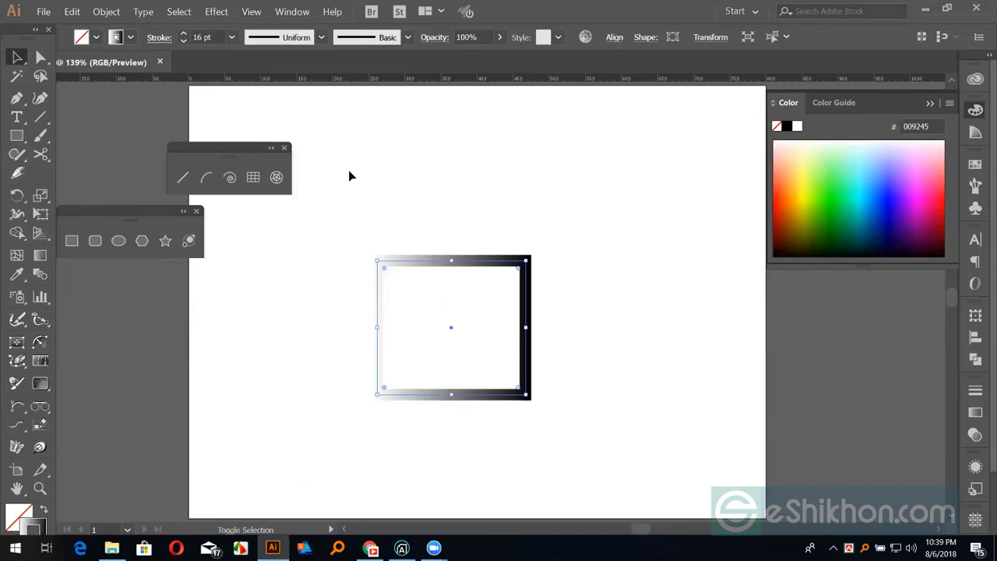
{"action": "key", "text": "shift+x"}
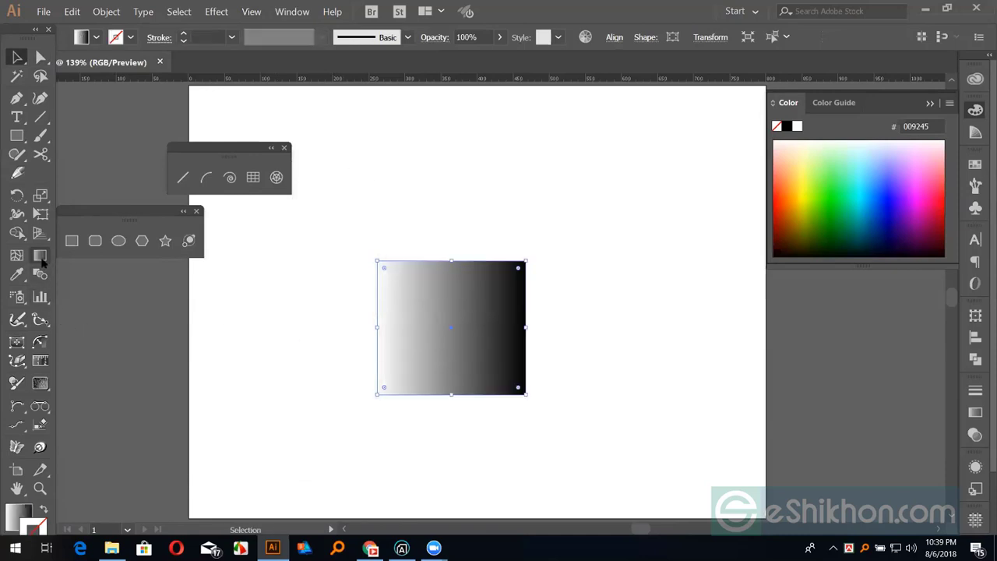
{"action": "left_click", "coordinate": [42, 261]}
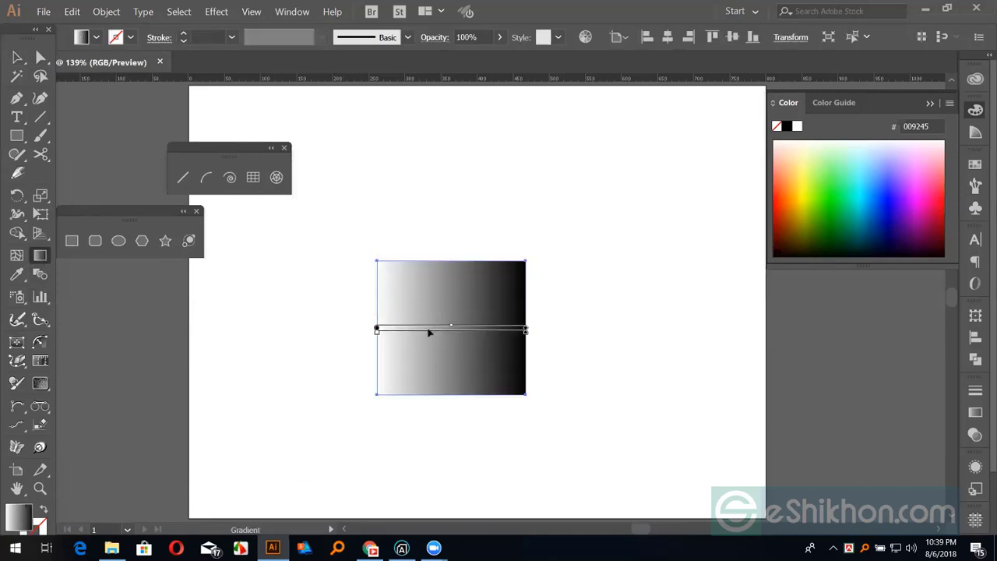
{"action": "key", "text": "ctrl"}
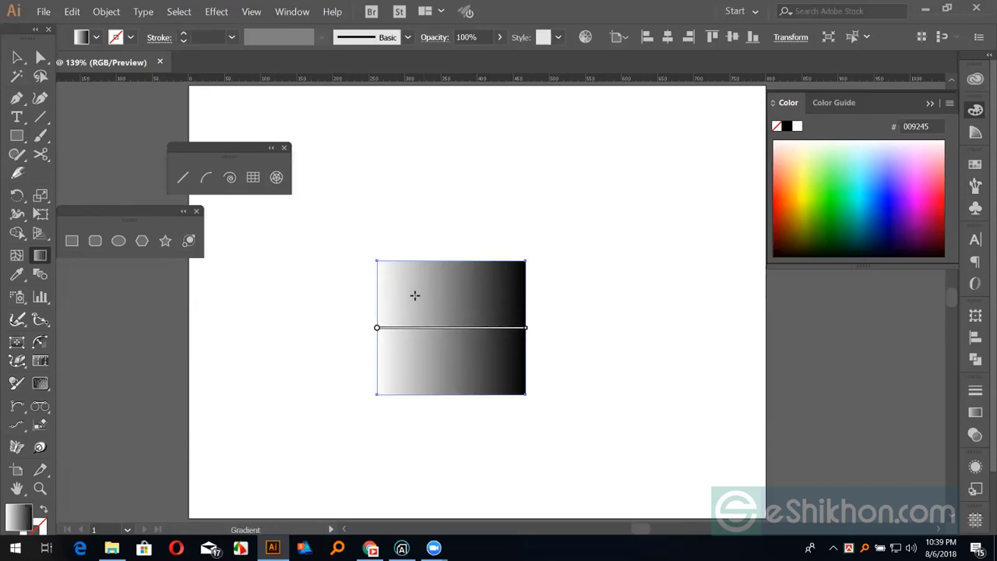
{"action": "left_click_drag", "start_coordinate": [402, 321], "coordinate": [512, 335]}
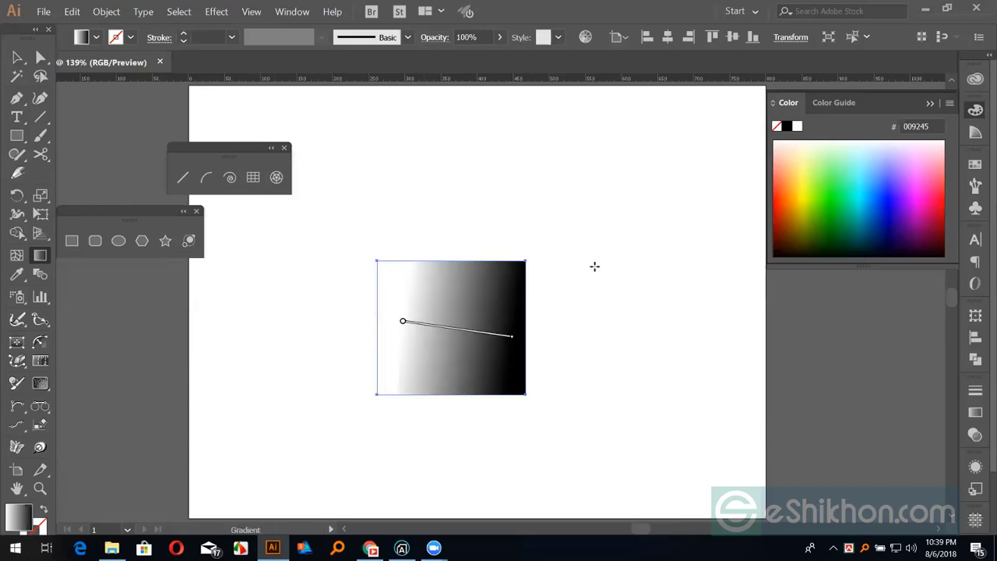
{"action": "key", "text": "ctrl"}
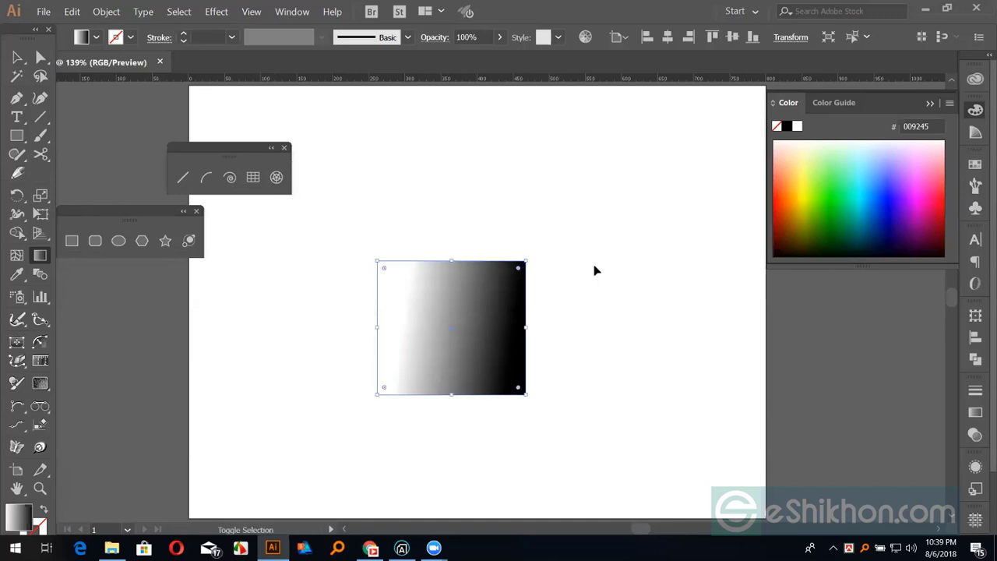
- Hide the gradient annotator and redraw the gradient as horizontal light grey to black
{"action": "left_click", "coordinate": [251, 12]}
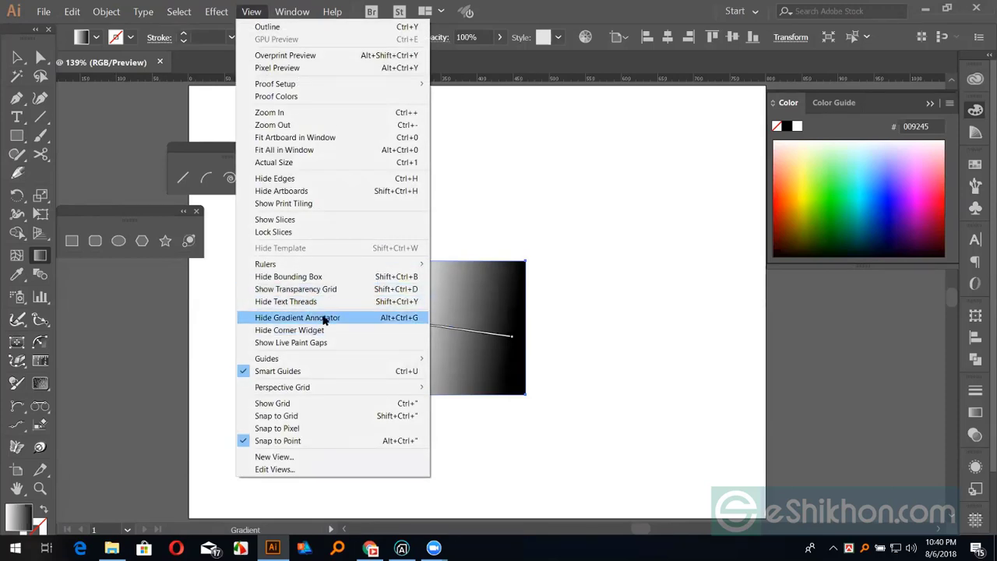
{"action": "left_click", "coordinate": [326, 317]}
{"action": "left_click_drag", "start_coordinate": [439, 310], "coordinate": [543, 314]}
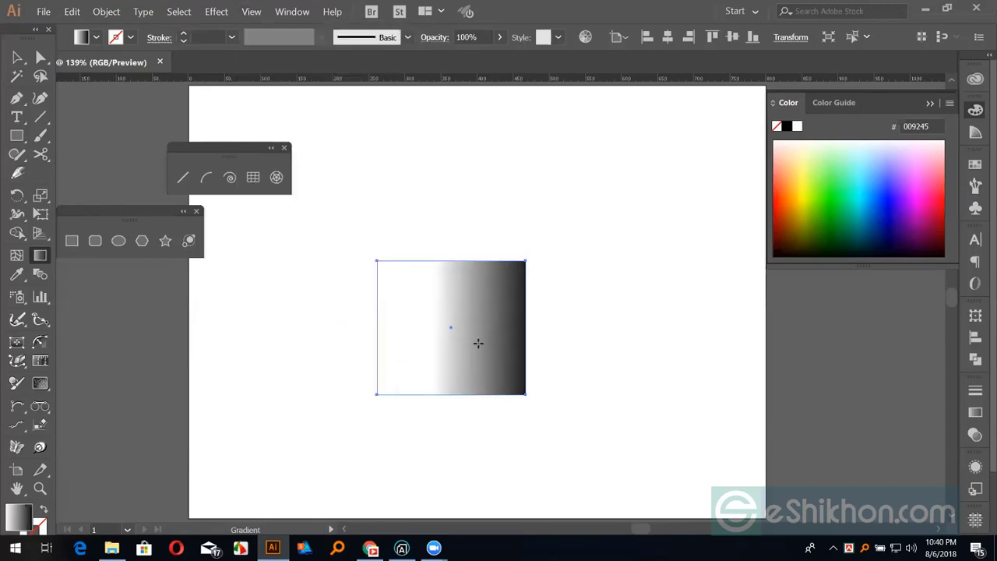
{"action": "left_click_drag", "start_coordinate": [361, 301], "coordinate": [532, 307]}
{"action": "left_click_drag", "start_coordinate": [393, 323], "coordinate": [541, 323]}
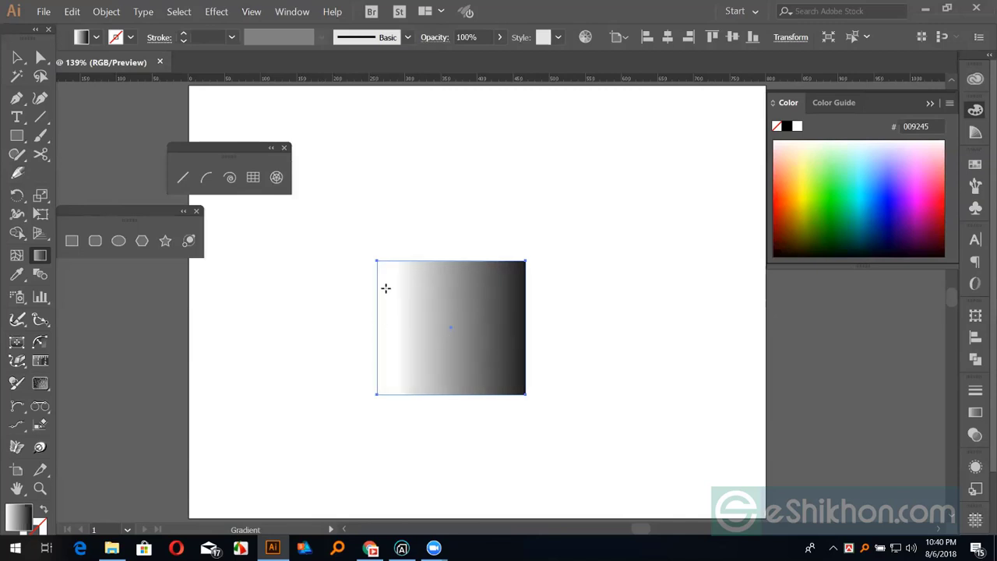
{"action": "left_click_drag", "start_coordinate": [389, 289], "coordinate": [454, 324]}
{"action": "left_click_drag", "start_coordinate": [369, 316], "coordinate": [494, 317]}
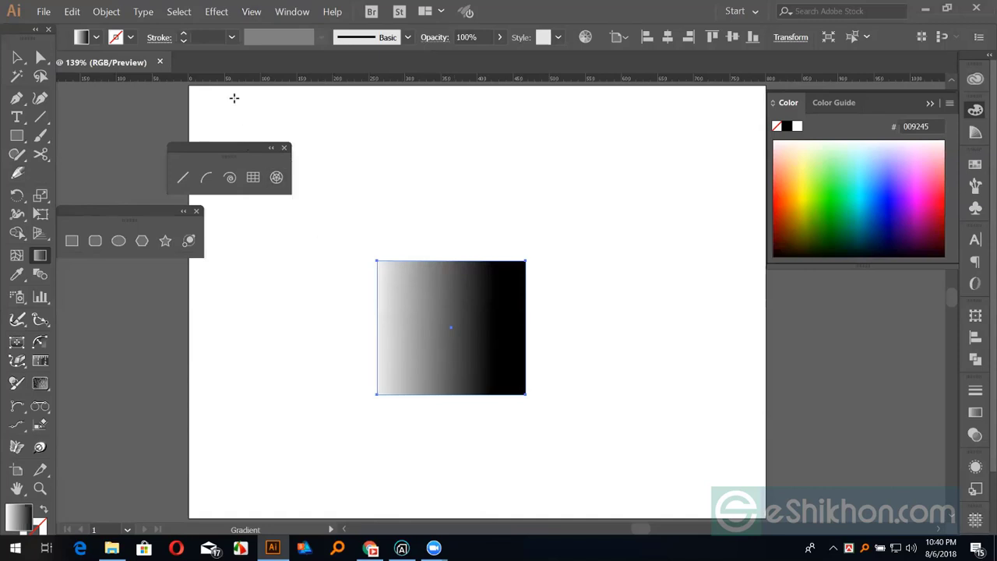
- Show the gradient annotator again and redraw the gradient straight across the square
{"action": "key", "text": "v"}
{"action": "left_click", "coordinate": [251, 10]}
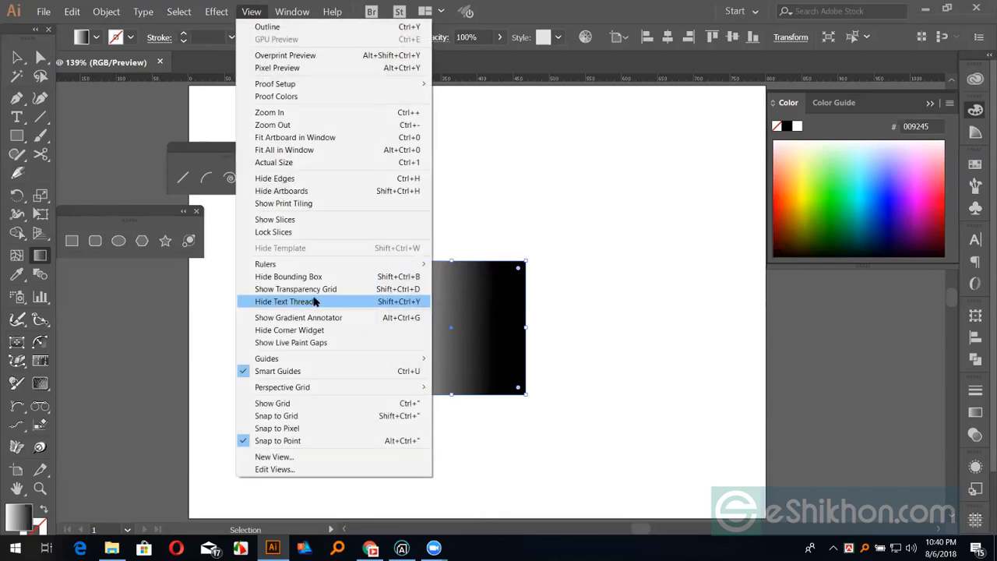
{"action": "left_click", "coordinate": [304, 317]}
{"action": "key", "text": "g"}
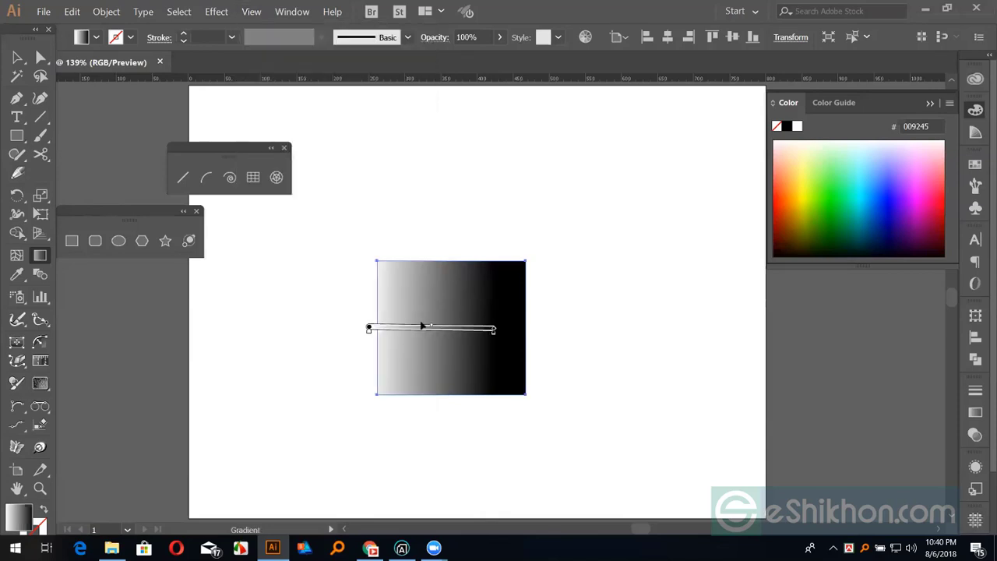
{"action": "left_click_drag", "start_coordinate": [379, 298], "coordinate": [529, 307]}
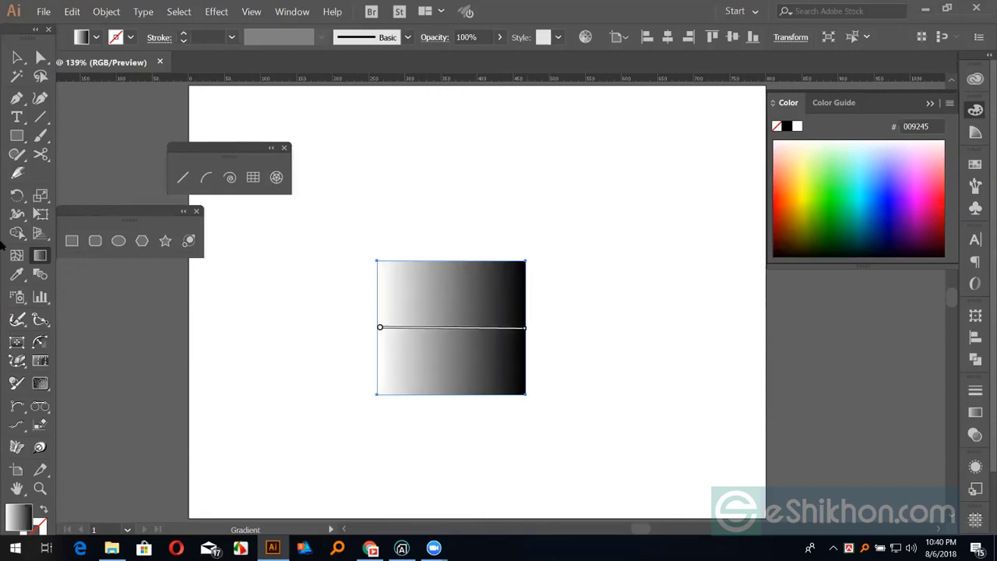
{"action": "left_click", "coordinate": [19, 57]}
- Delete the gradient rectangle and draw a new square on the artboard's right side
{"action": "left_click_drag", "start_coordinate": [319, 191], "coordinate": [610, 417]}
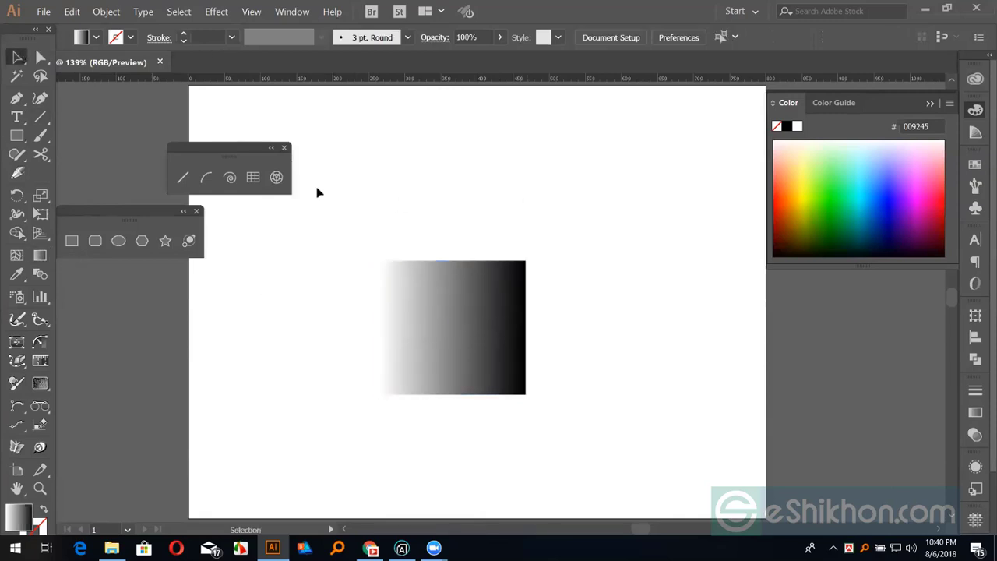
{"action": "key", "text": "Delete"}
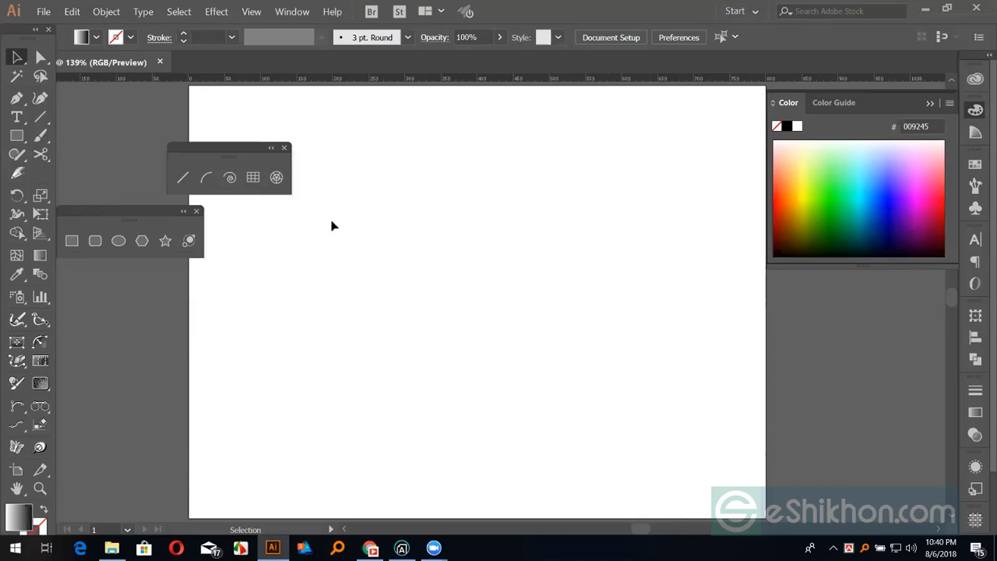
{"action": "left_click_drag", "start_coordinate": [223, 158], "coordinate": [146, 144]}
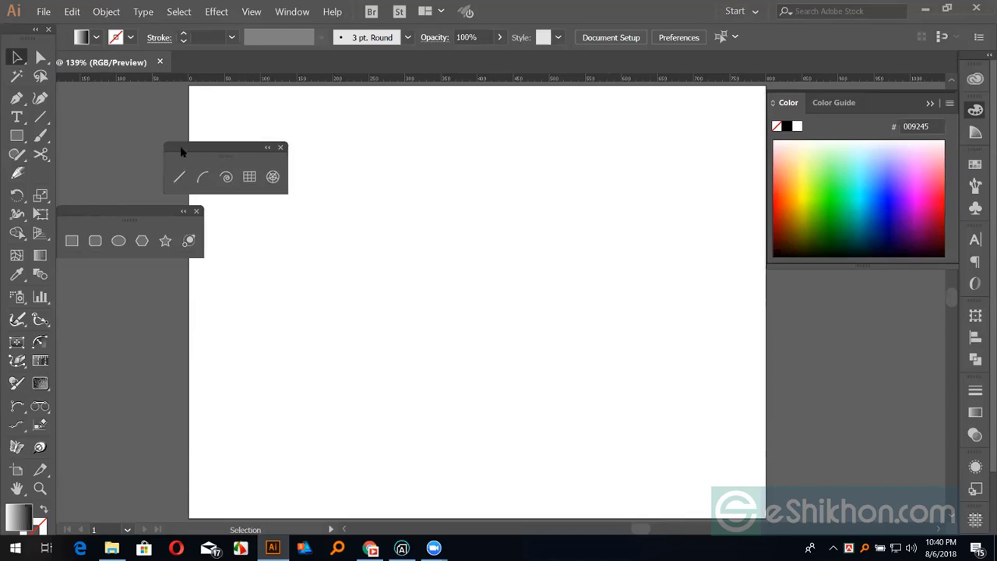
{"action": "left_click", "coordinate": [72, 240]}
{"action": "mouse_move", "coordinate": [461, 201]}
{"action": "left_mouse_down"}
{"action": "mouse_move", "coordinate": [650, 456]}
{"action": "mouse_move", "coordinate": [668, 422]}
{"action": "left_mouse_up"}
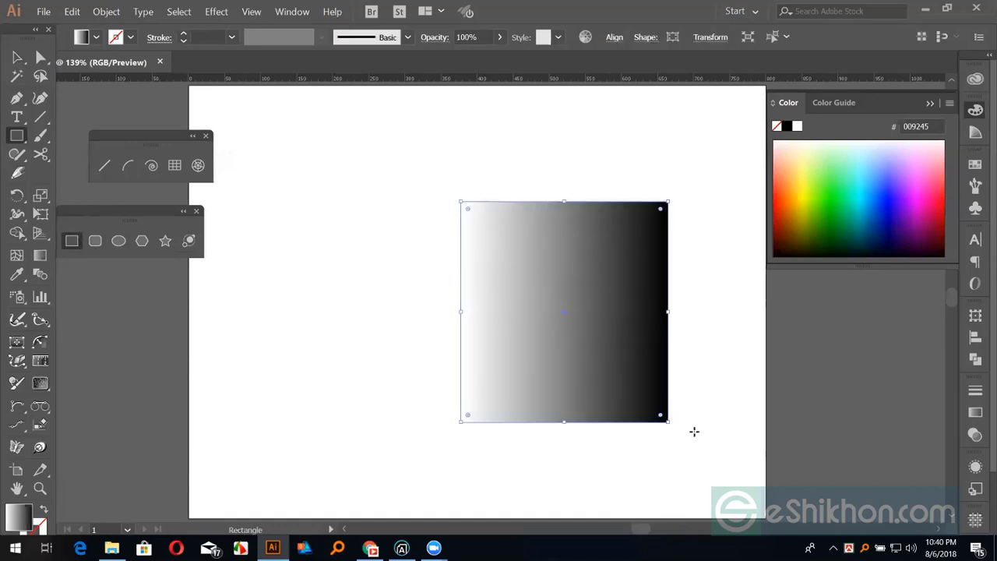
- Fill the square with solid black and drag its top corner widgets to round them
{"action": "left_click", "coordinate": [787, 126]}
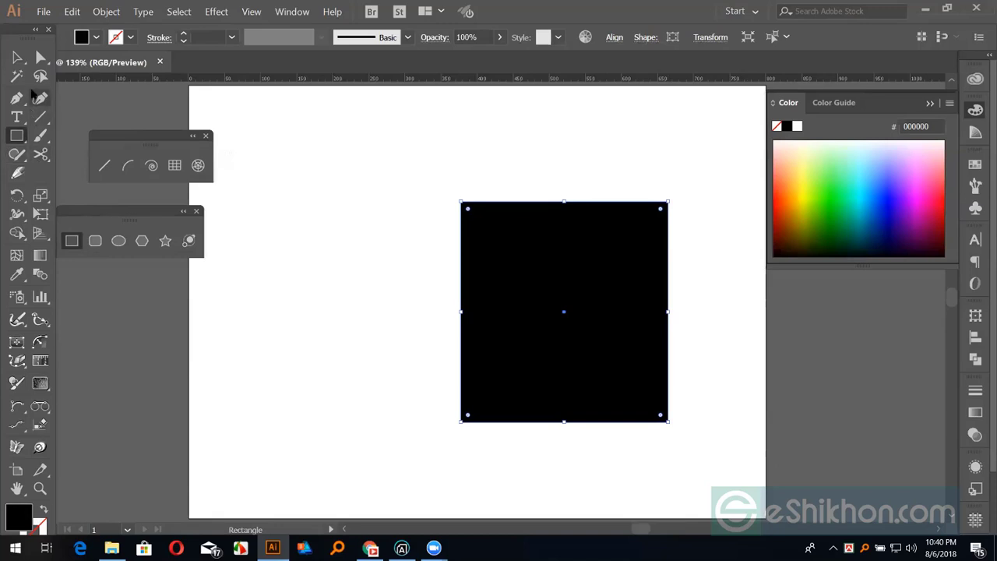
{"action": "left_click", "coordinate": [40, 58]}
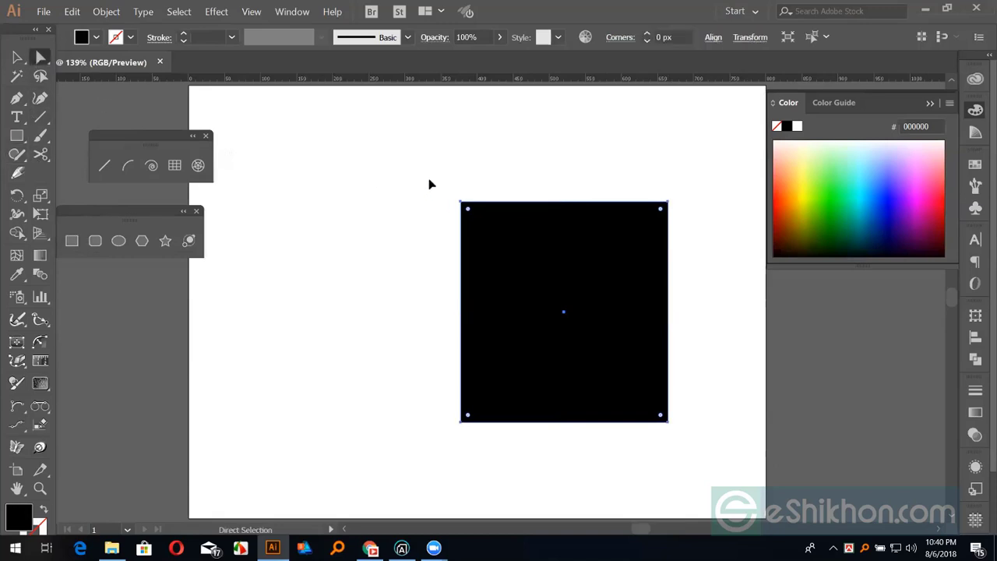
{"action": "mouse_move", "coordinate": [432, 168]}
{"action": "left_mouse_down"}
{"action": "mouse_move", "coordinate": [491, 200]}
{"action": "mouse_move", "coordinate": [690, 220]}
{"action": "left_mouse_up"}
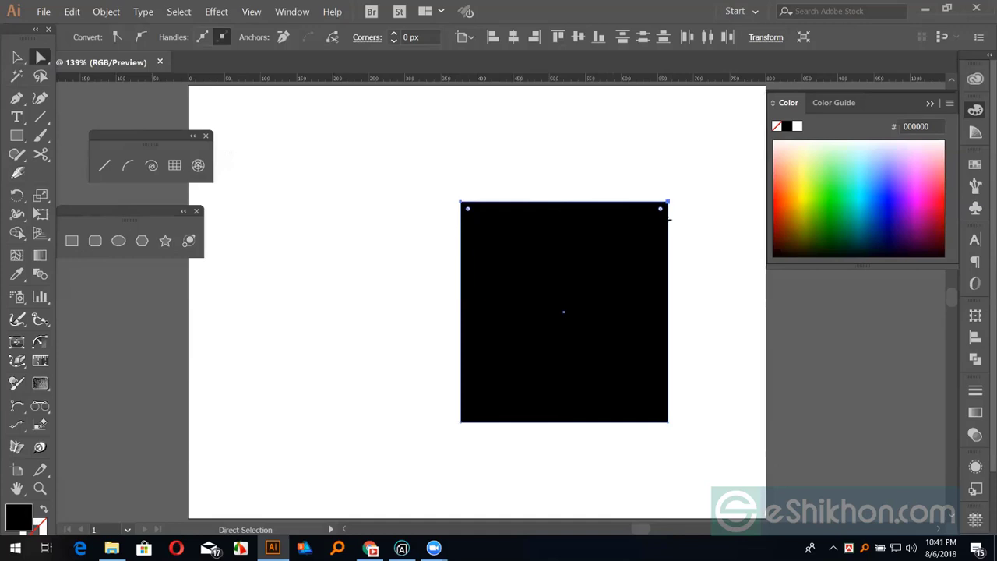
{"action": "left_click_drag", "start_coordinate": [668, 220], "coordinate": [643, 311]}
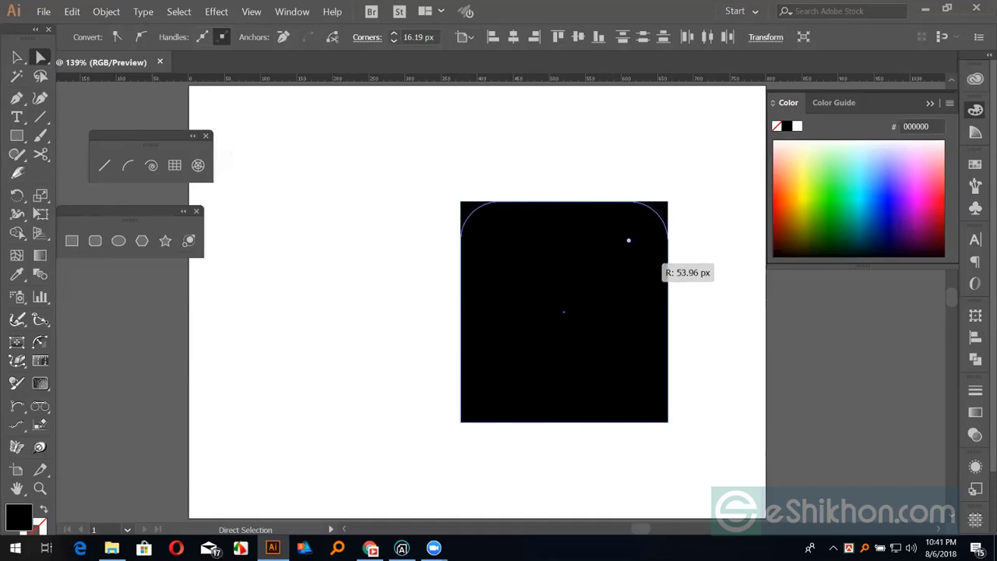
- Undo the rounding, reselect both top corners, try a semicircular arch, then undo it
{"action": "key", "text": "ctrl+z"}
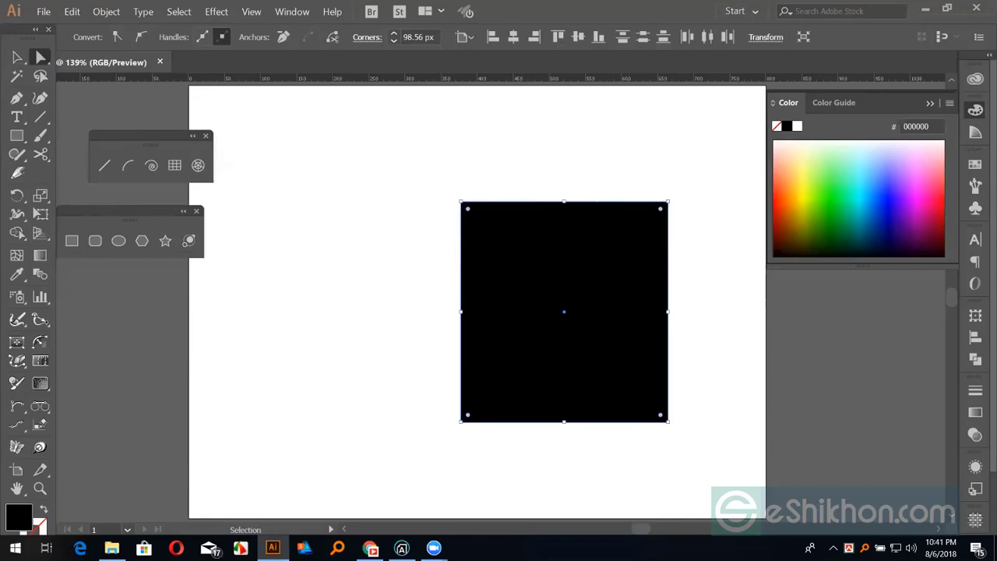
{"action": "left_click", "coordinate": [451, 212]}
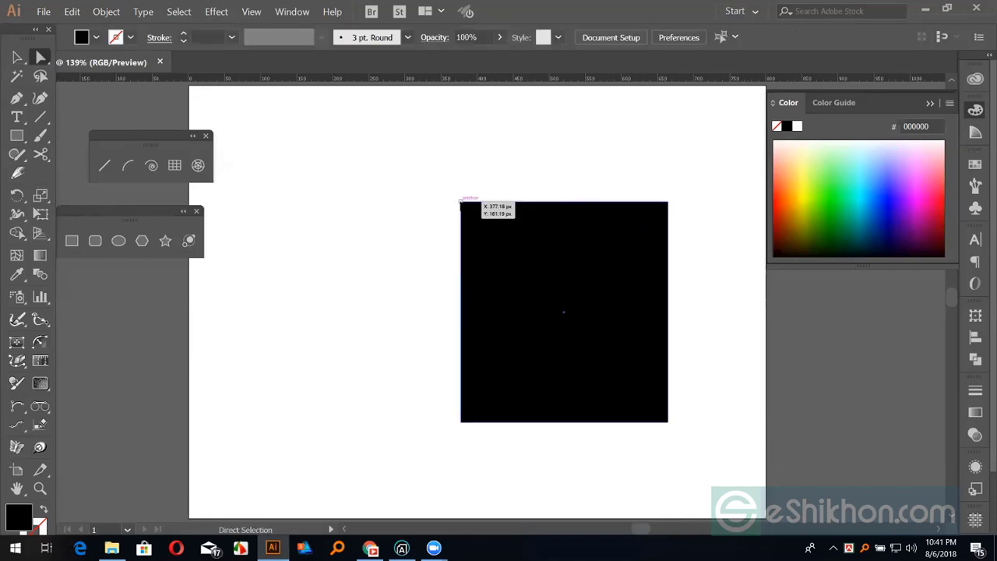
{"action": "left_click", "coordinate": [460, 203]}
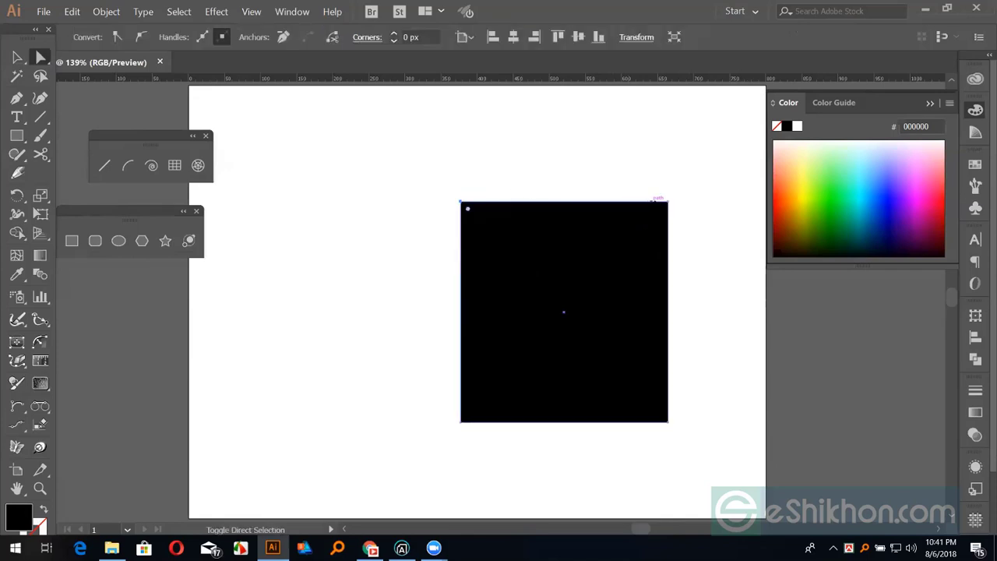
{"action": "left_click", "coordinate": [669, 203], "text": "shift"}
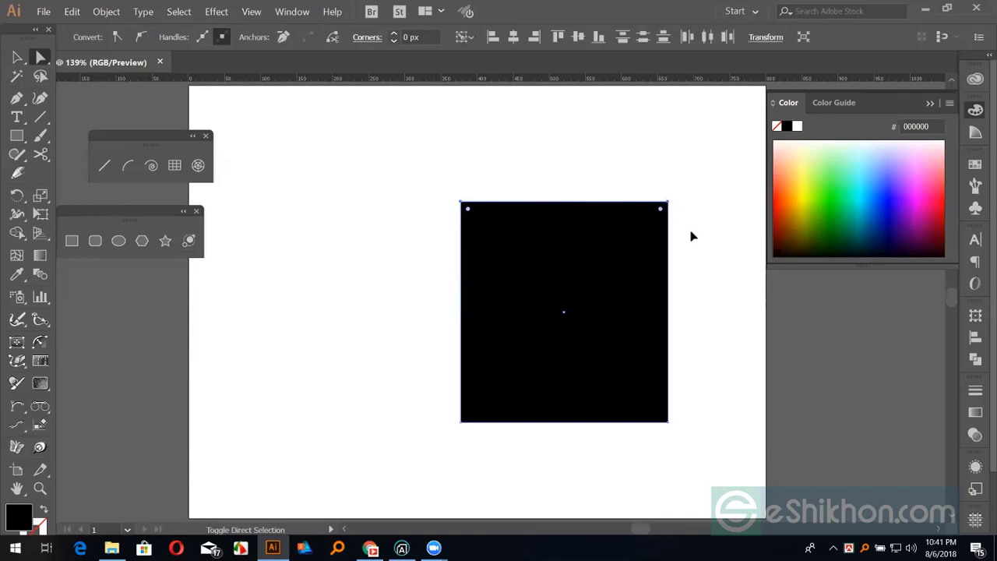
{"action": "left_click_drag", "start_coordinate": [661, 208], "coordinate": [607, 366]}
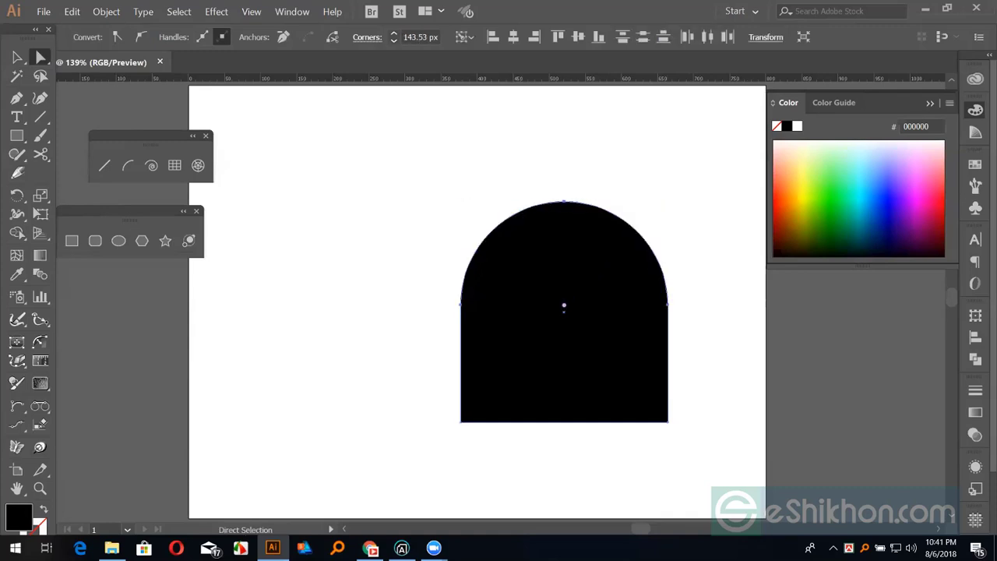
{"action": "key", "text": "ctrl+z"}
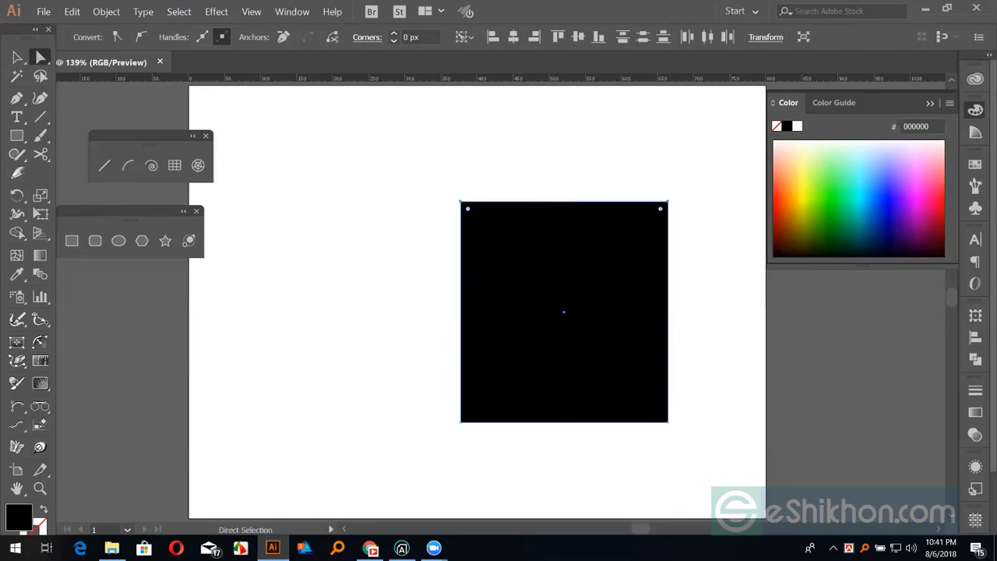
- Try two more corner-rounding drags, undo each, and leave the corners sharp at 0 px
{"action": "left_click_drag", "start_coordinate": [661, 209], "coordinate": [612, 399]}
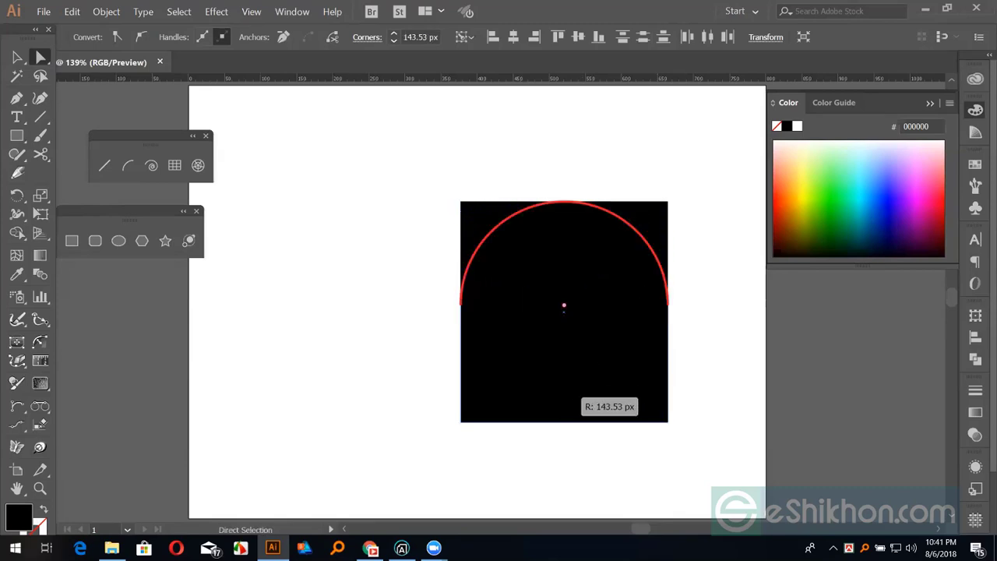
{"action": "key", "text": "ctrl+z"}
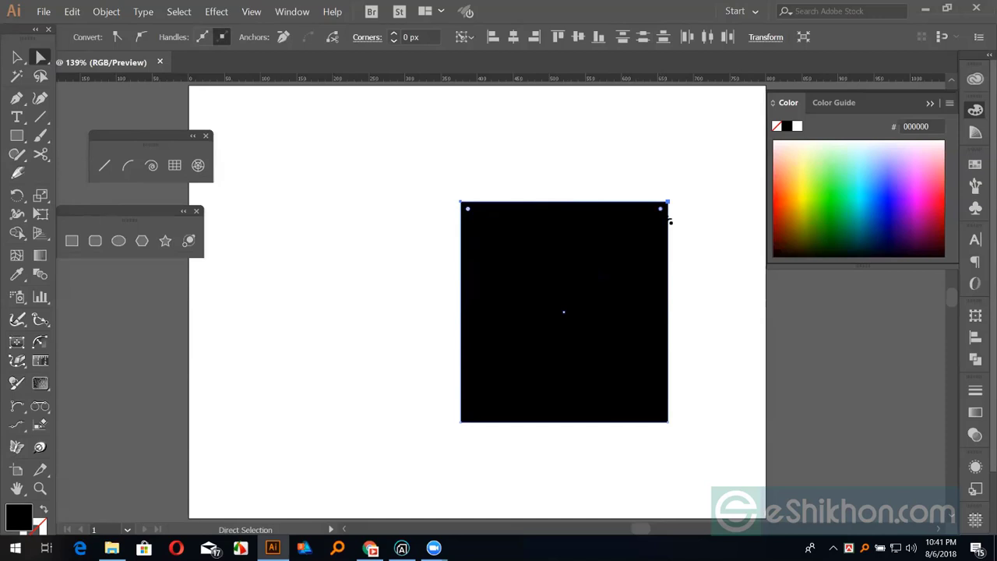
{"action": "left_click_drag", "start_coordinate": [661, 209], "coordinate": [561, 310]}
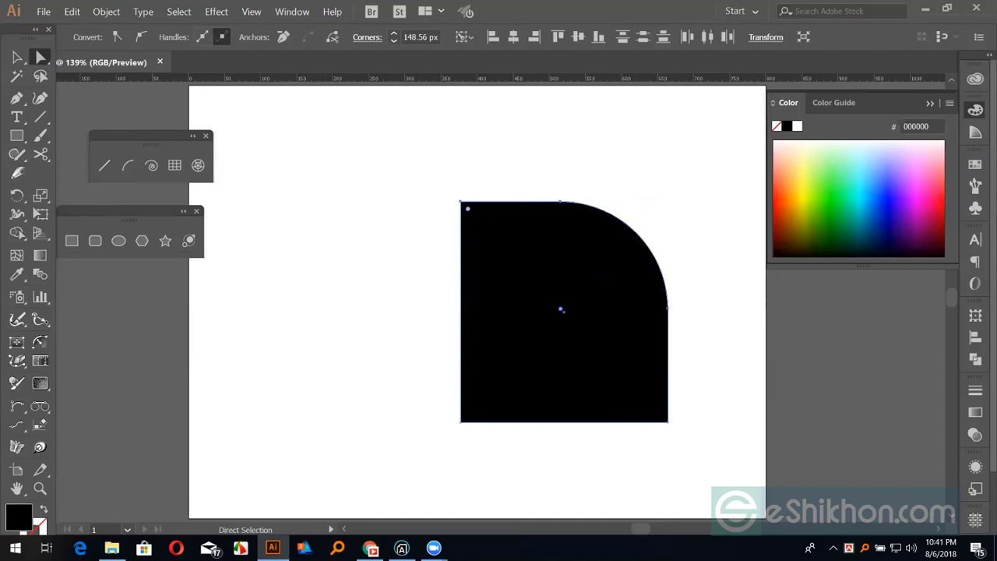
{"action": "key", "text": "ctrl+z"}
{"action": "left_click_drag", "start_coordinate": [401, 148], "coordinate": [705, 226]}
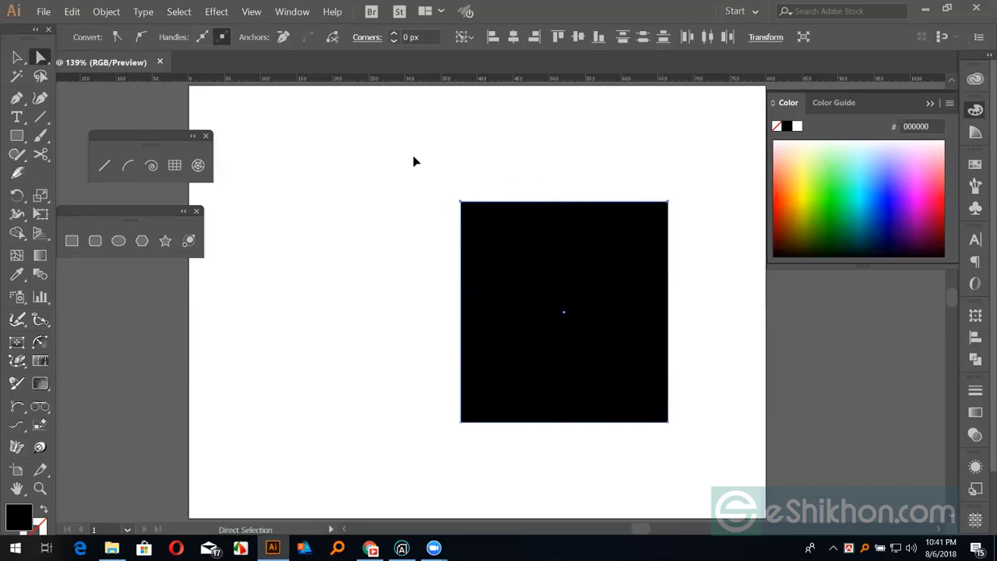
{"action": "left_click", "coordinate": [24, 56]}
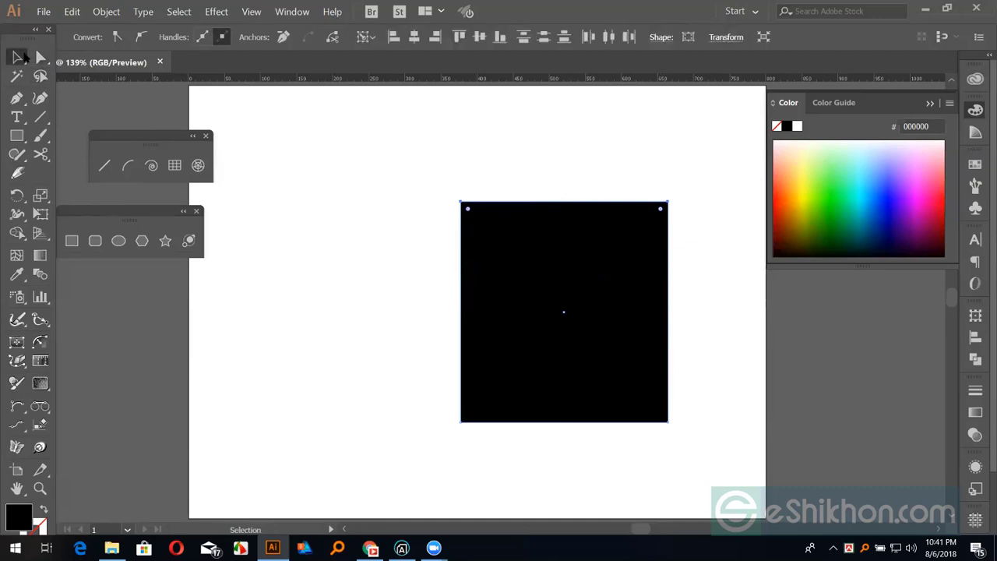
{"action": "left_click", "coordinate": [497, 164]}
- Delete the black square, move the floating line-tools panel aside, and switch to Chrome
{"action": "left_click", "coordinate": [564, 321]}
{"action": "key", "text": "Delete"}
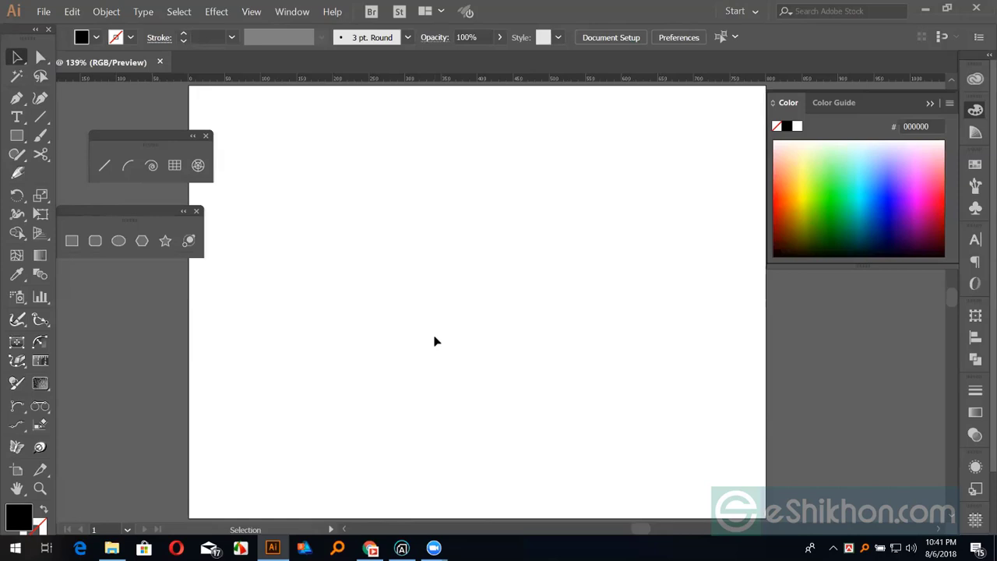
{"action": "left_click_drag", "start_coordinate": [162, 137], "coordinate": [131, 161]}
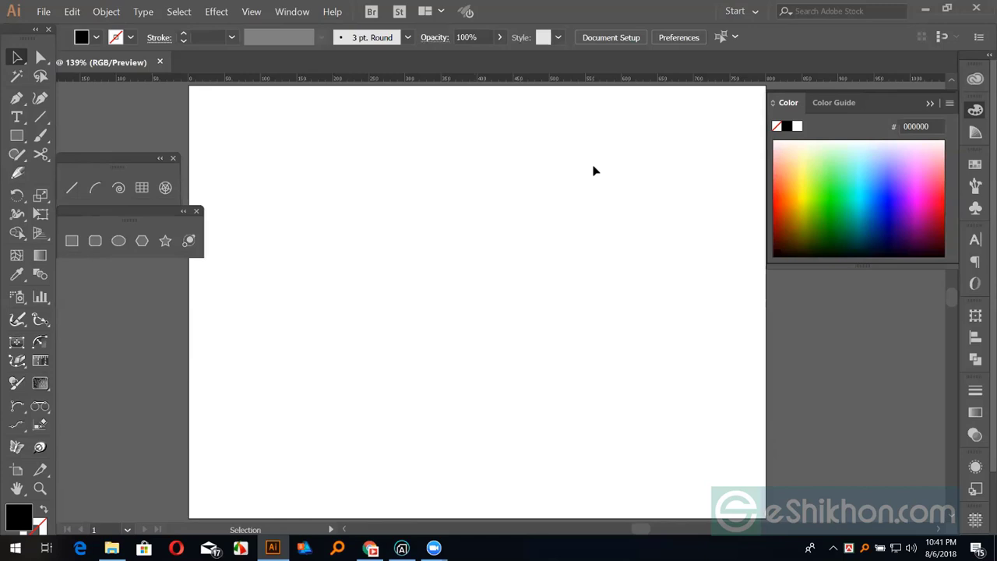
{"action": "left_click", "coordinate": [371, 548]}
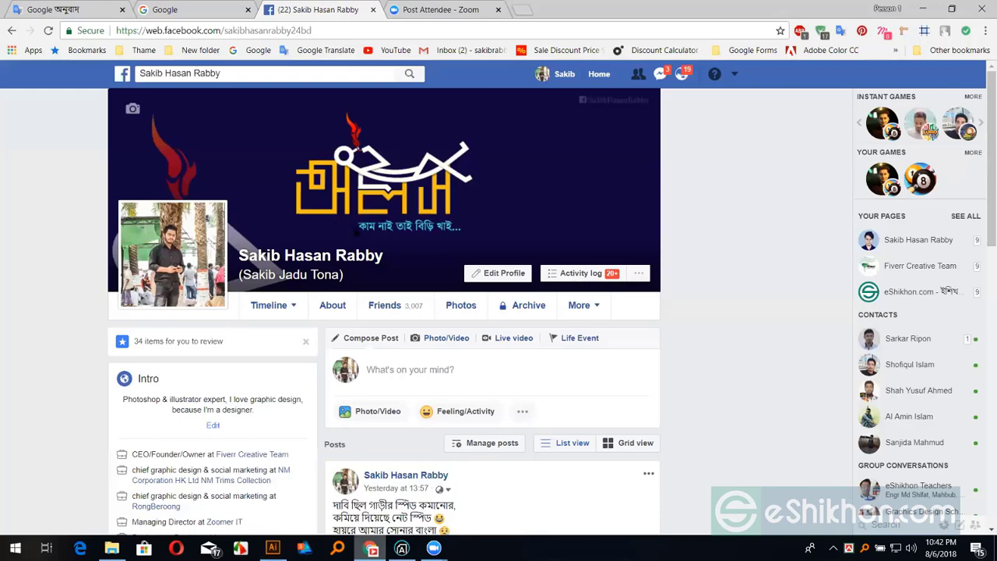
- Search Google for 'font awesome cheatsheet' and open the Font Awesome 4.7.0 cheatsheet result
{"action": "key", "text": "ctrl+shift+Tab"}
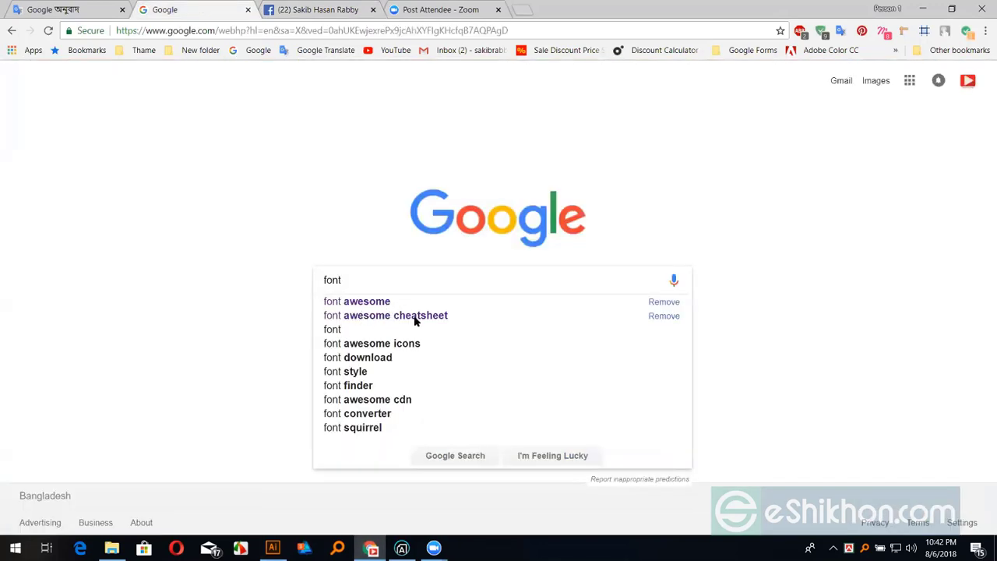
{"action": "left_click", "coordinate": [415, 319]}
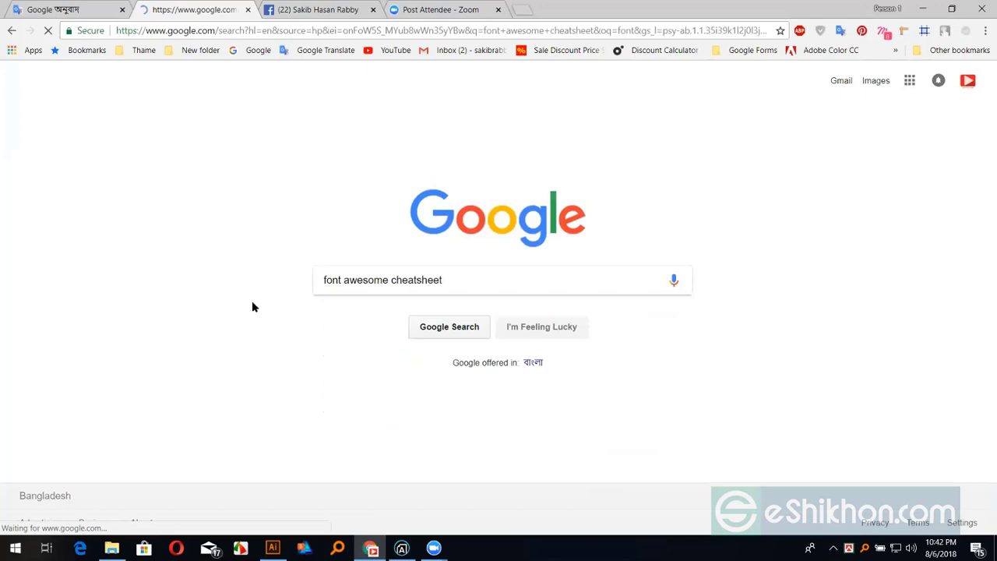
{"action": "left_click", "coordinate": [314, 11]}
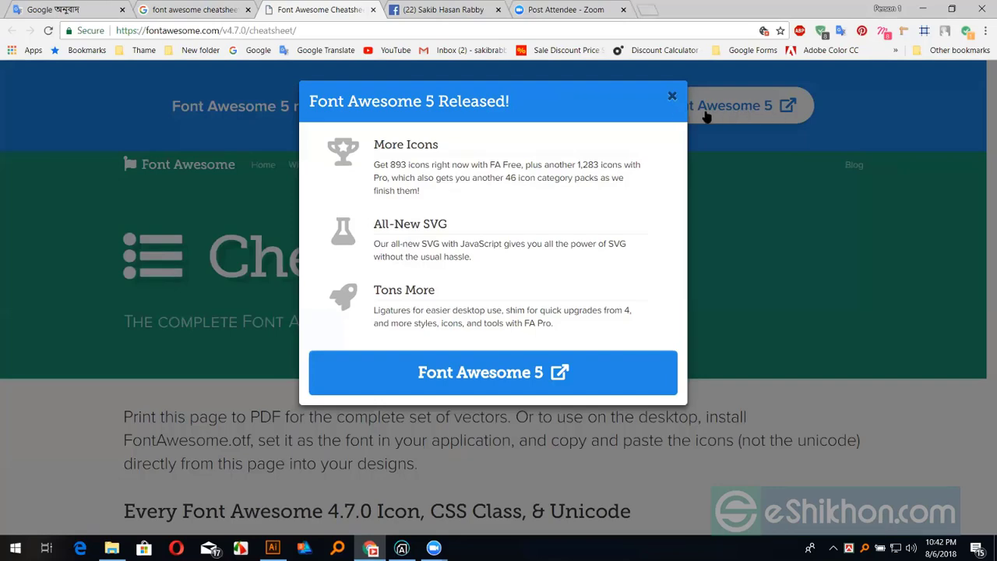
- Close the Font Awesome 5 popup and find 'face' on the cheatsheet page
{"action": "left_click", "coordinate": [767, 109]}
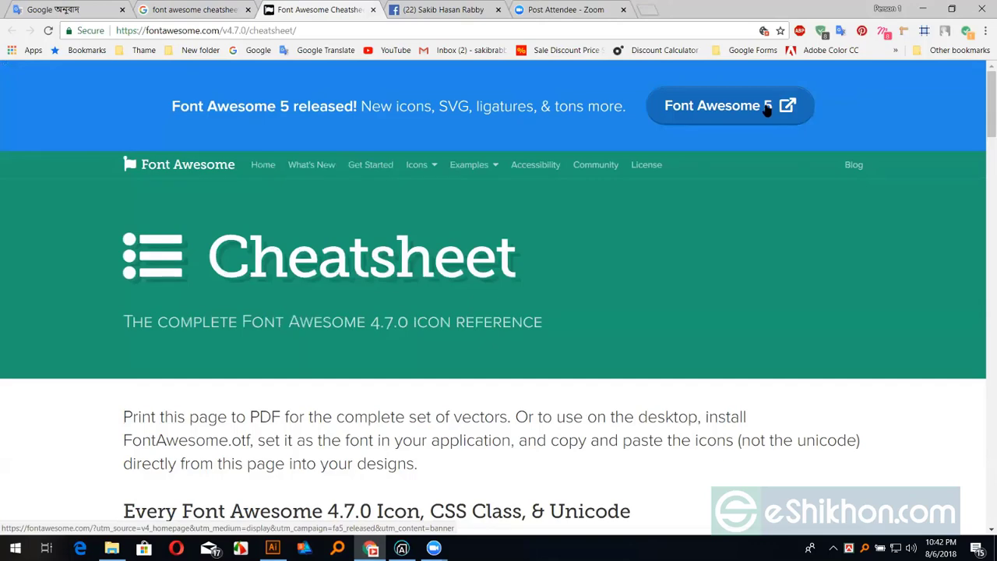
{"action": "scroll", "coordinate": [302, 210], "scroll_direction": "down", "scroll_amount": 5}
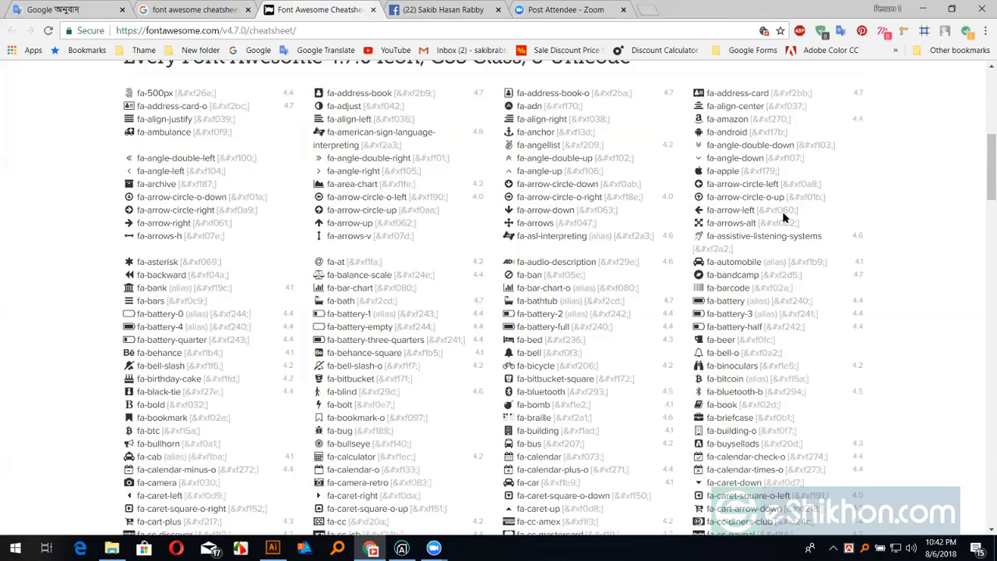
{"action": "scroll", "coordinate": [781, 217], "scroll_direction": "up", "scroll_amount": 6}
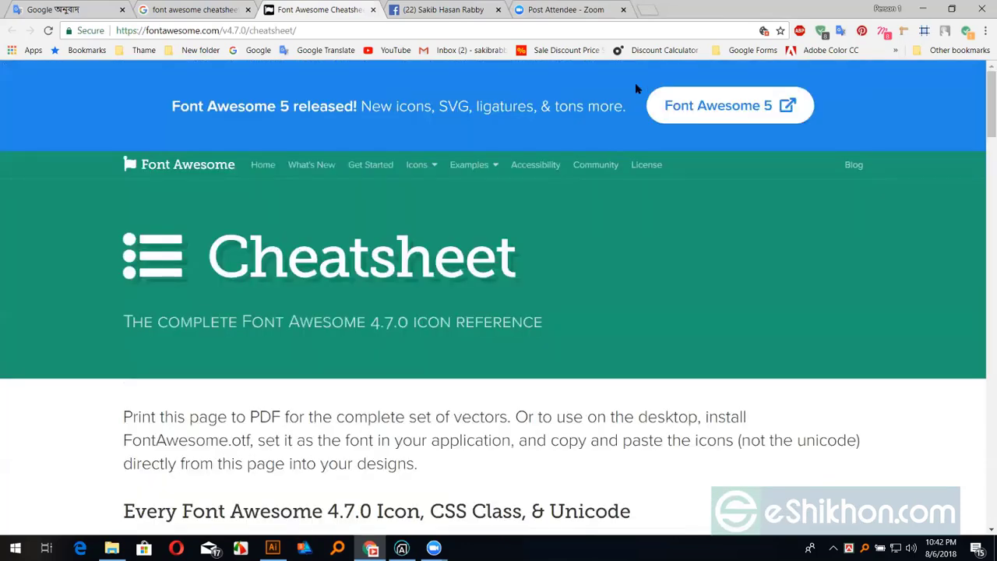
{"action": "key", "text": "ctrl+f"}
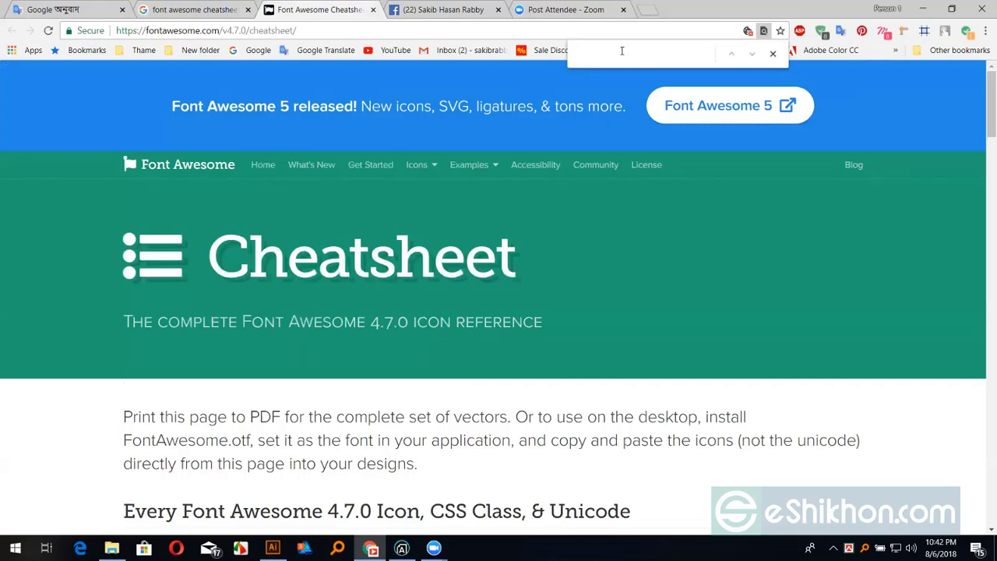
{"action": "type", "text": "fa"}
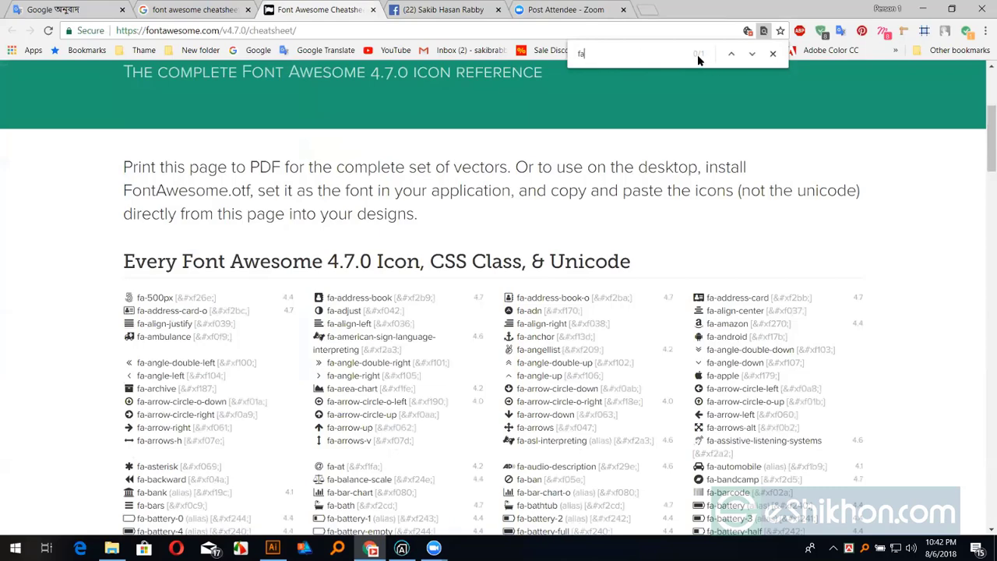
{"action": "type", "text": "ce"}
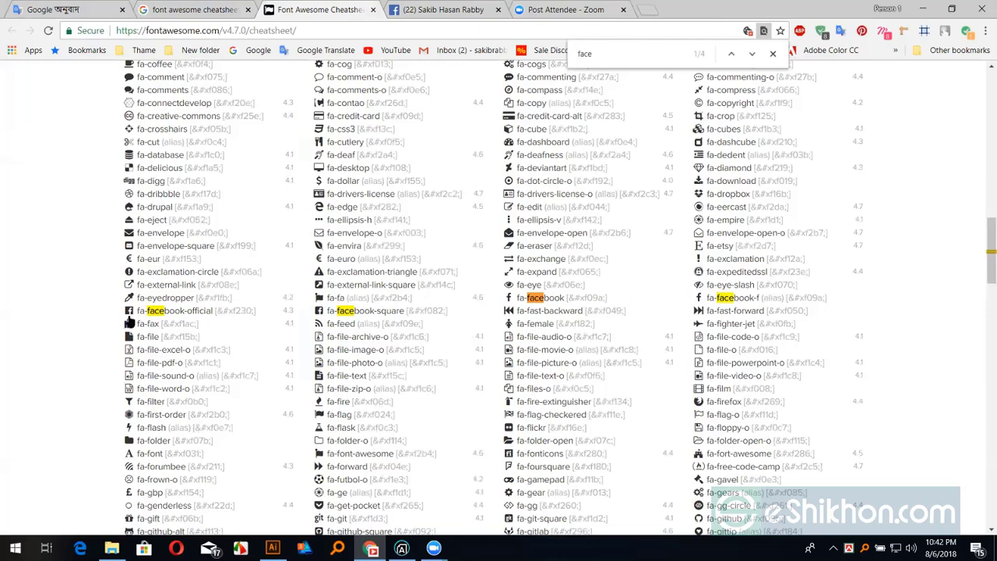
- Copy the fa-facebook-official glyph, paste it on the artboard, and scale it to 231.67 pt
{"action": "left_click_drag", "start_coordinate": [127, 311], "coordinate": [196, 328]}
{"action": "left_click", "coordinate": [273, 547]}
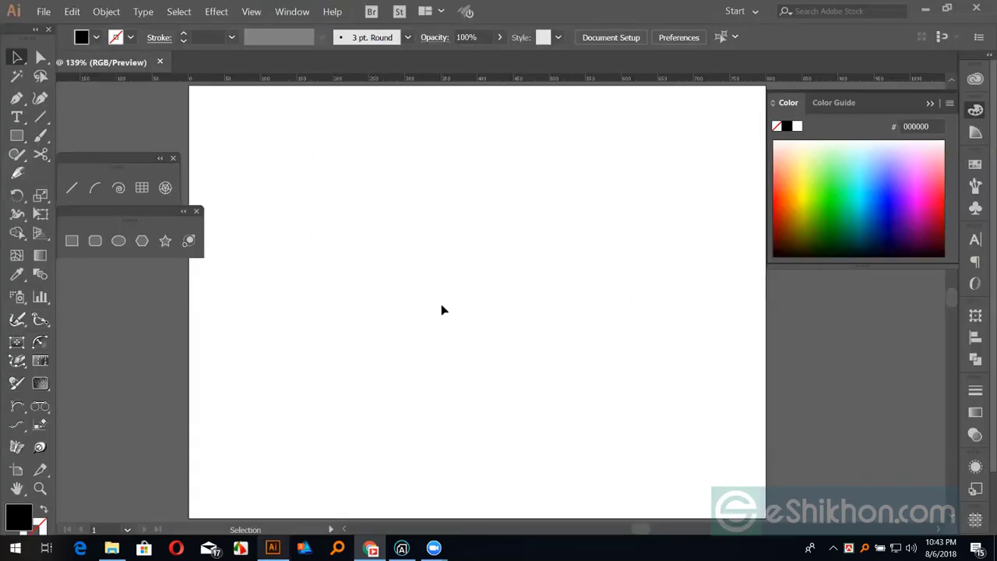
{"action": "key", "text": "a"}
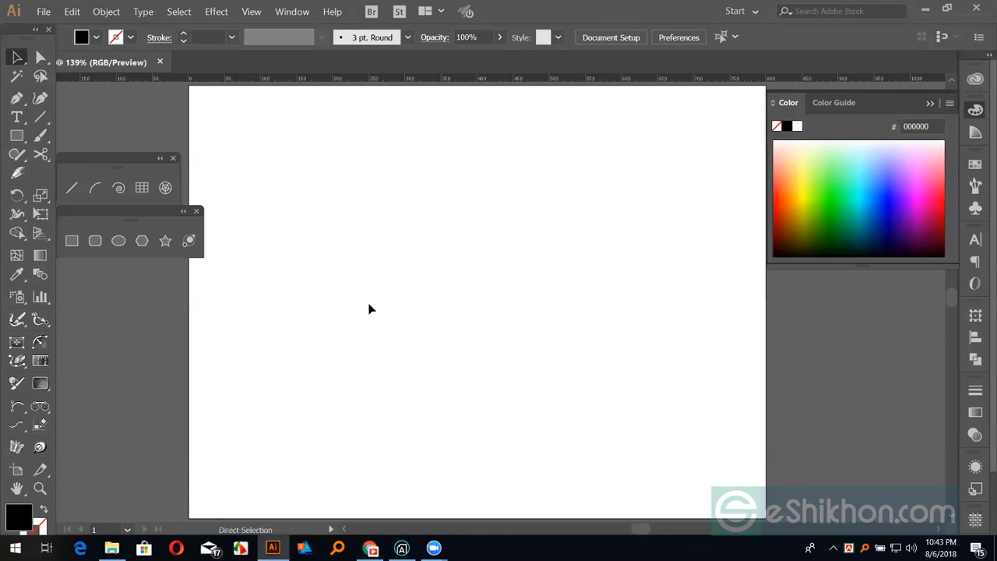
{"action": "key", "text": "ctrl+v"}
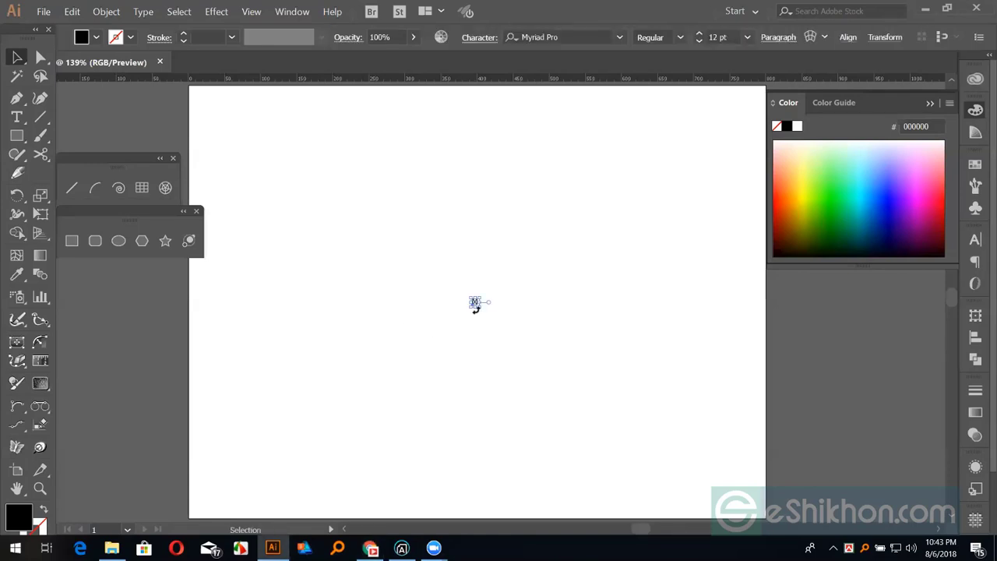
{"action": "left_click_drag", "start_coordinate": [477, 305], "coordinate": [514, 370]}
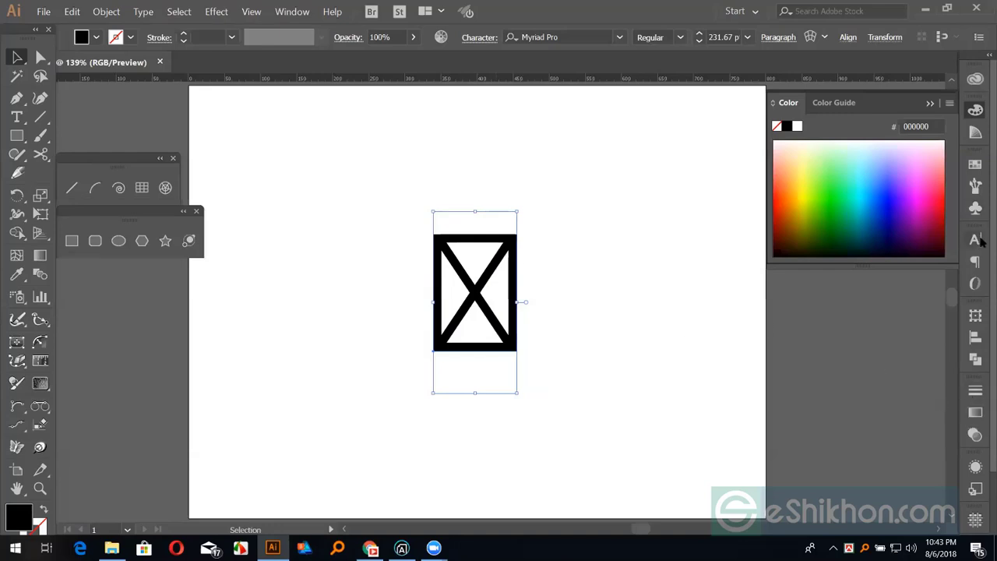
- Filter the Character panel font list by 'font' and pick Font Awesome 5 Free Regular
{"action": "left_click", "coordinate": [978, 241]}
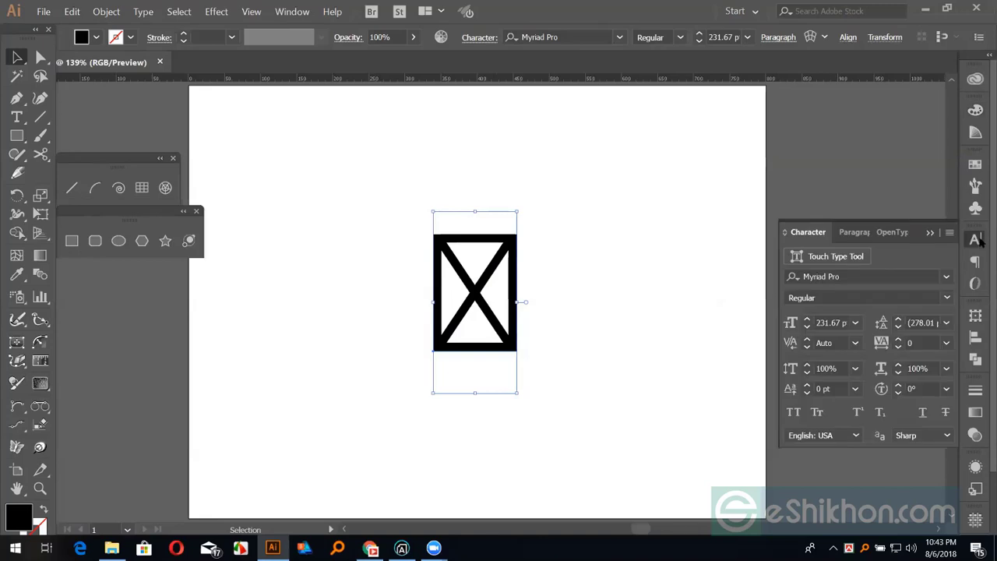
{"action": "left_click", "coordinate": [866, 276]}
{"action": "type", "text": "fo"}
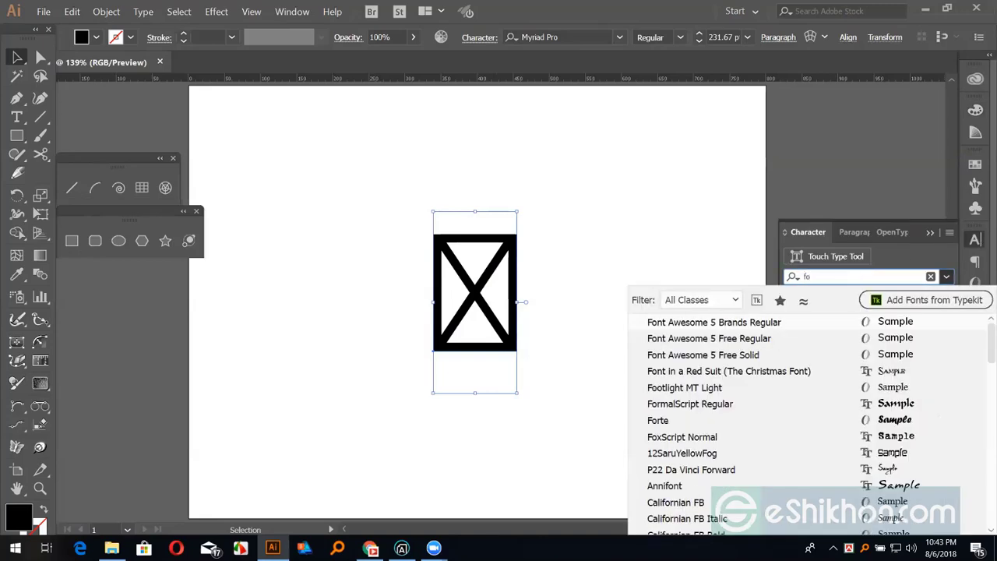
{"action": "type", "text": "nt"}
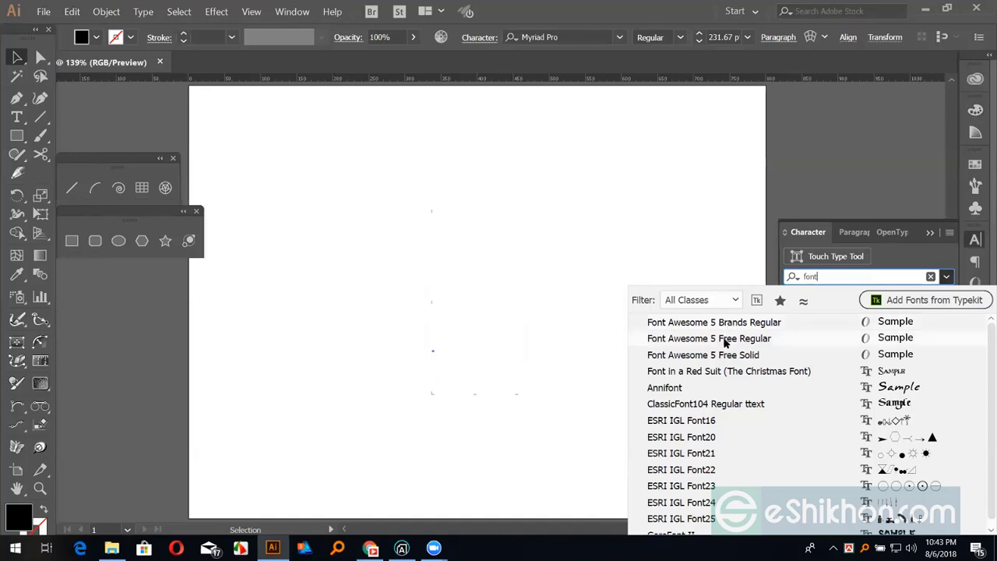
{"action": "left_click", "coordinate": [724, 354]}
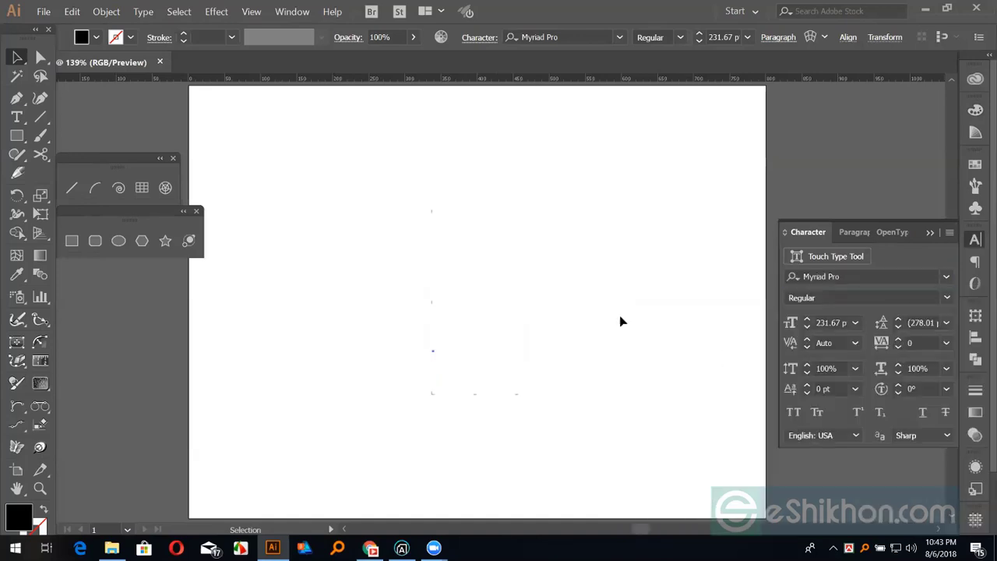
- Select the glyph character in text editing and apply a Font Awesome 5 font to it
{"action": "double_click", "coordinate": [16, 57]}
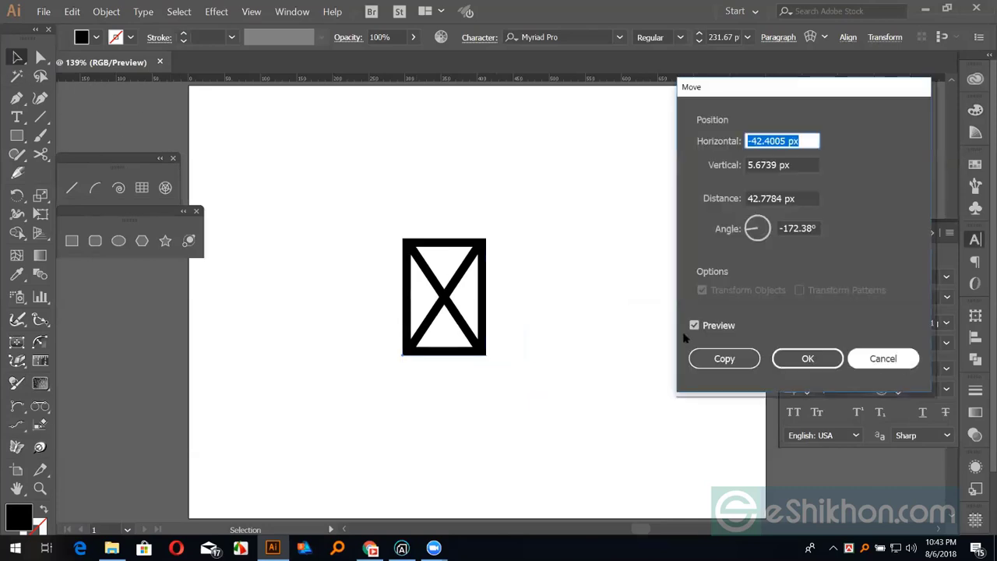
{"action": "key", "text": "Escape"}
{"action": "double_click", "coordinate": [457, 304]}
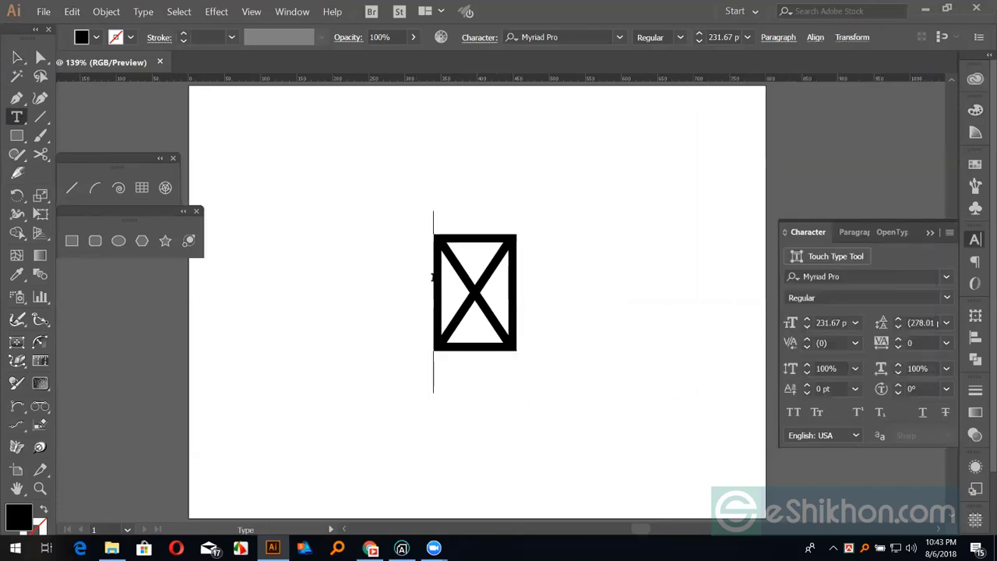
{"action": "key", "text": "ctrl+a"}
{"action": "left_click", "coordinate": [853, 277]}
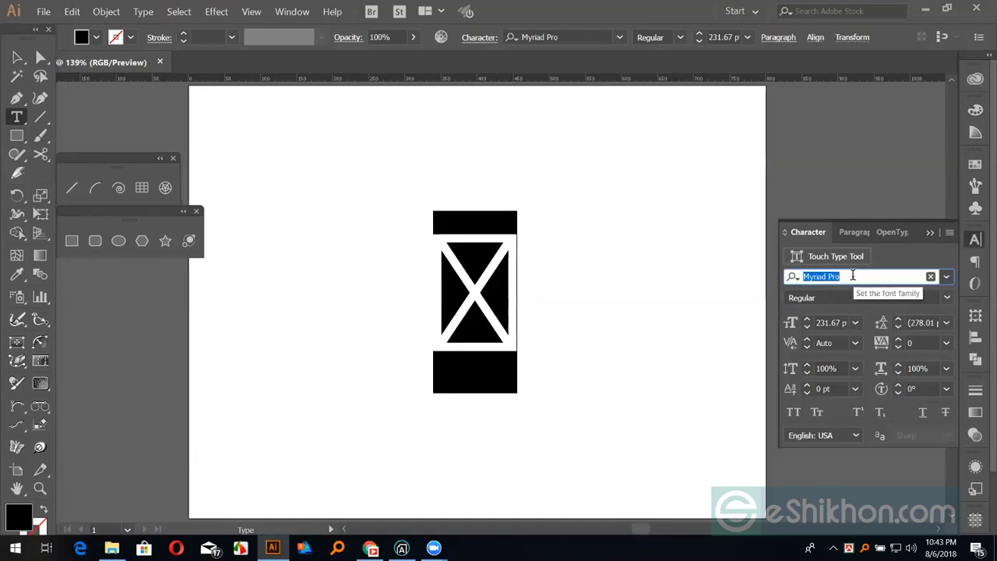
{"action": "type", "text": "font"}
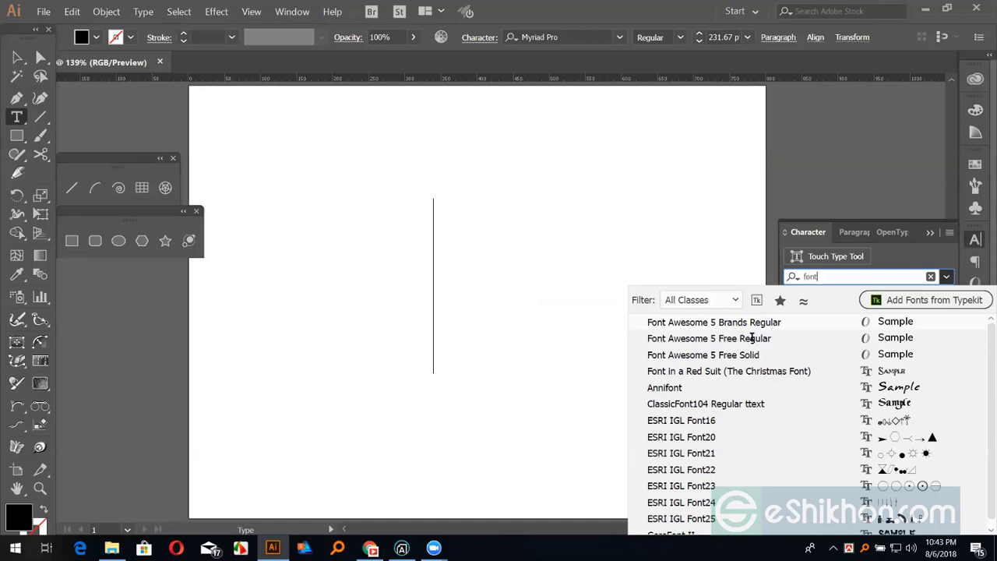
{"action": "left_click", "coordinate": [753, 341]}
- Scale the glyph up to 203.04 pt and paste copies into a row of four glyphs
{"action": "left_click", "coordinate": [17, 57]}
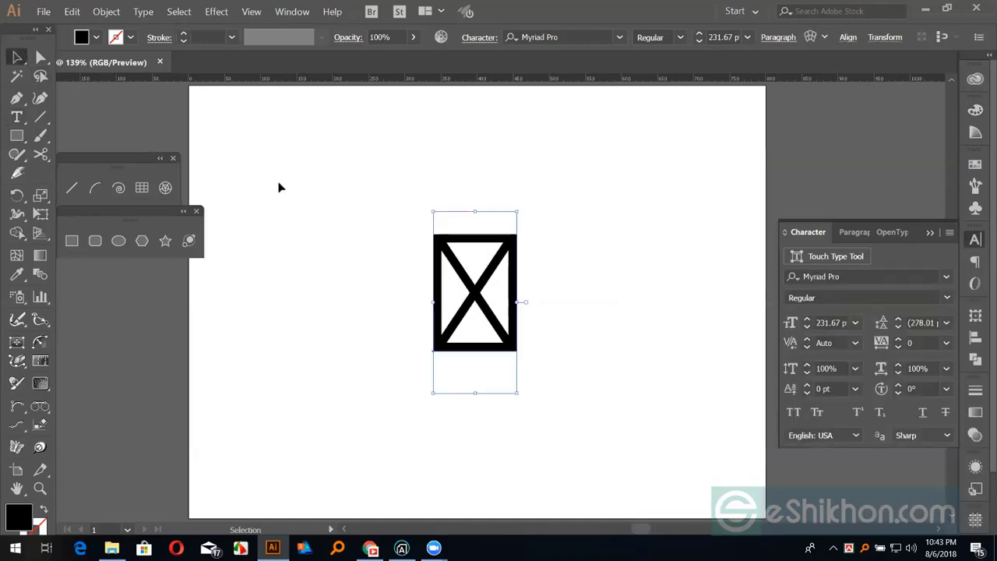
{"action": "left_click", "coordinate": [530, 236]}
{"action": "left_click", "coordinate": [814, 279]}
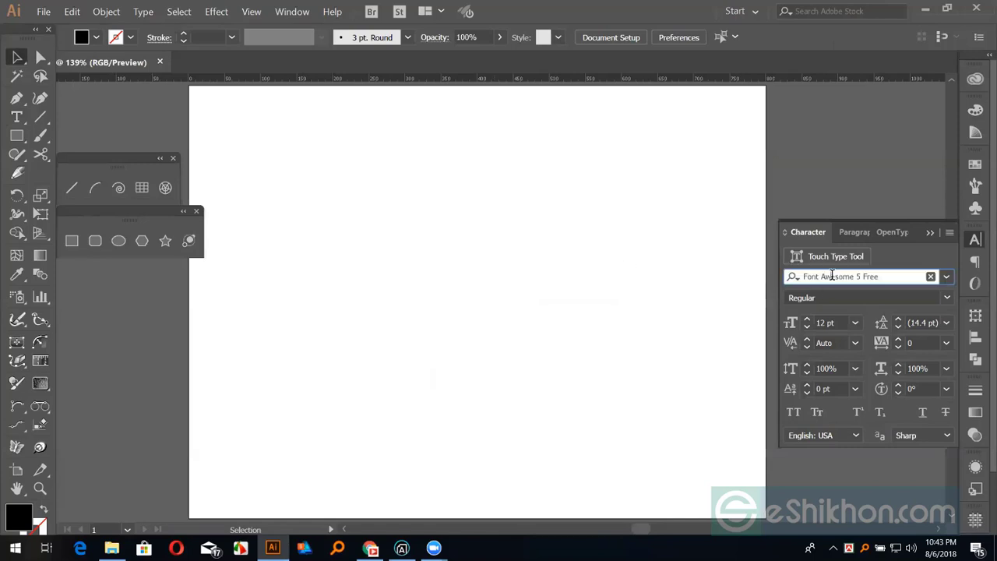
{"action": "left_click", "coordinate": [543, 291]}
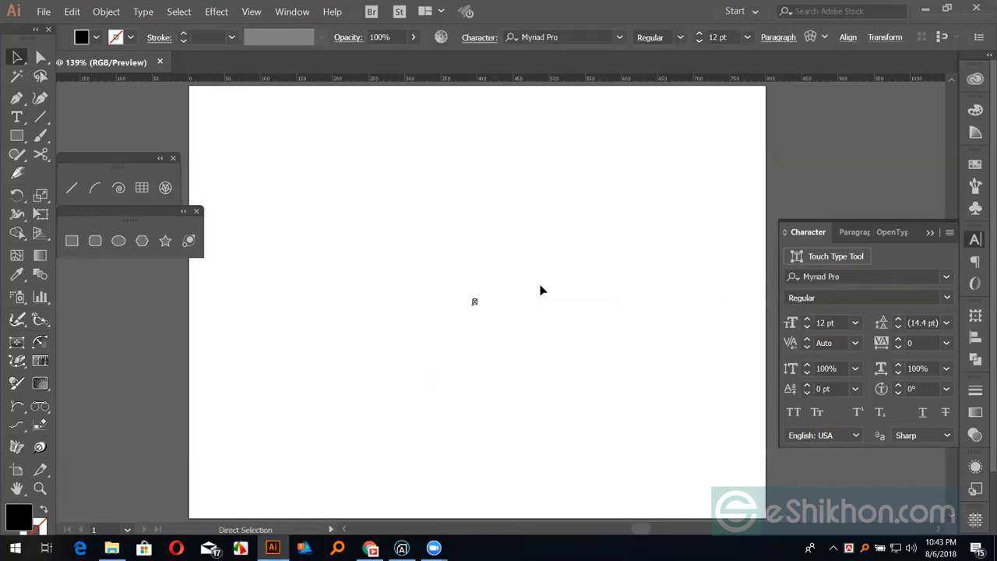
{"action": "left_click_drag", "start_coordinate": [481, 306], "coordinate": [590, 382]}
{"action": "double_click", "coordinate": [463, 326]}
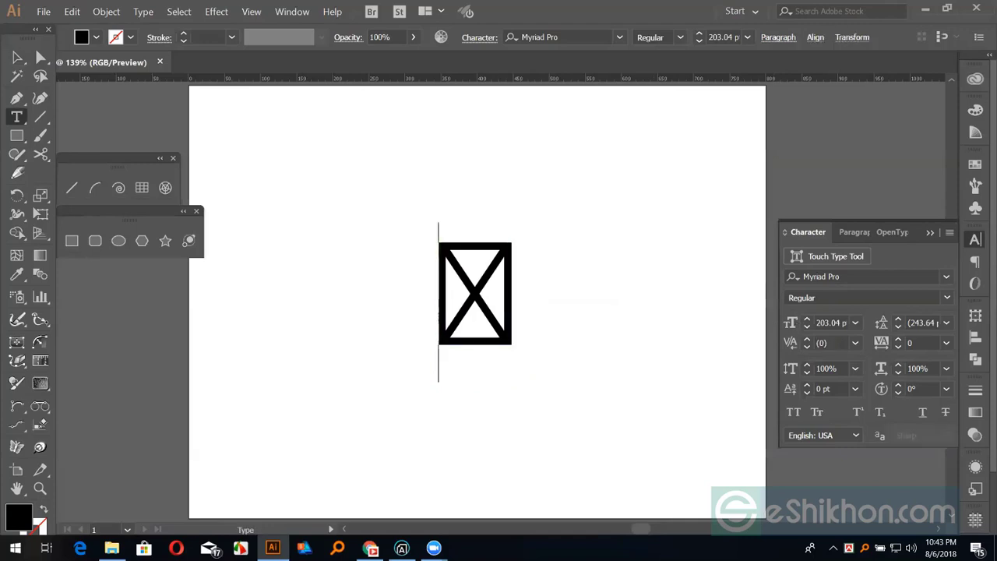
{"action": "key", "text": "ctrl+a"}
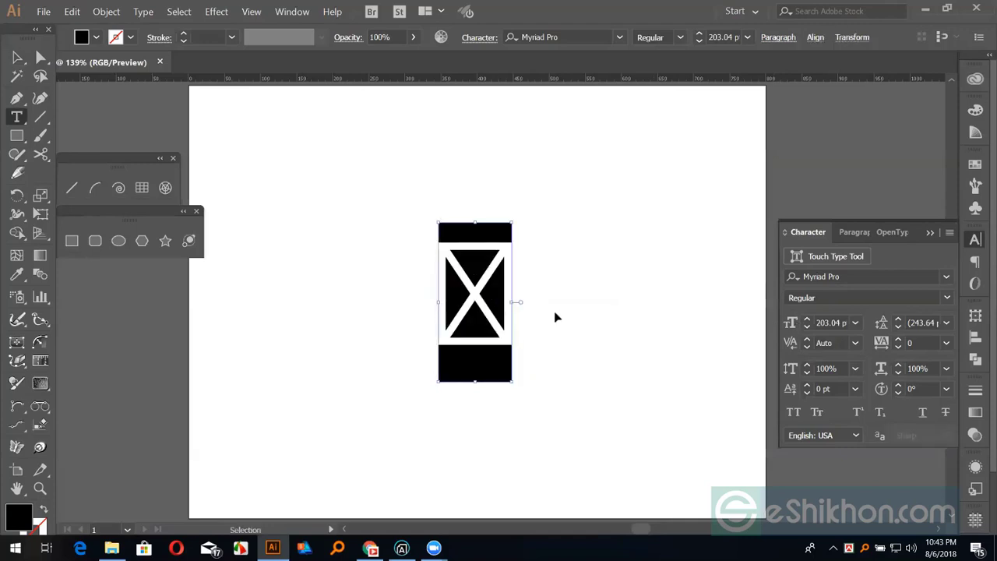
{"action": "key", "text": "ctrl+v"}
{"action": "key", "text": "ctrl+v"}
{"action": "key", "text": "ctrl+v"}
{"action": "key", "text": "ctrl+v"}
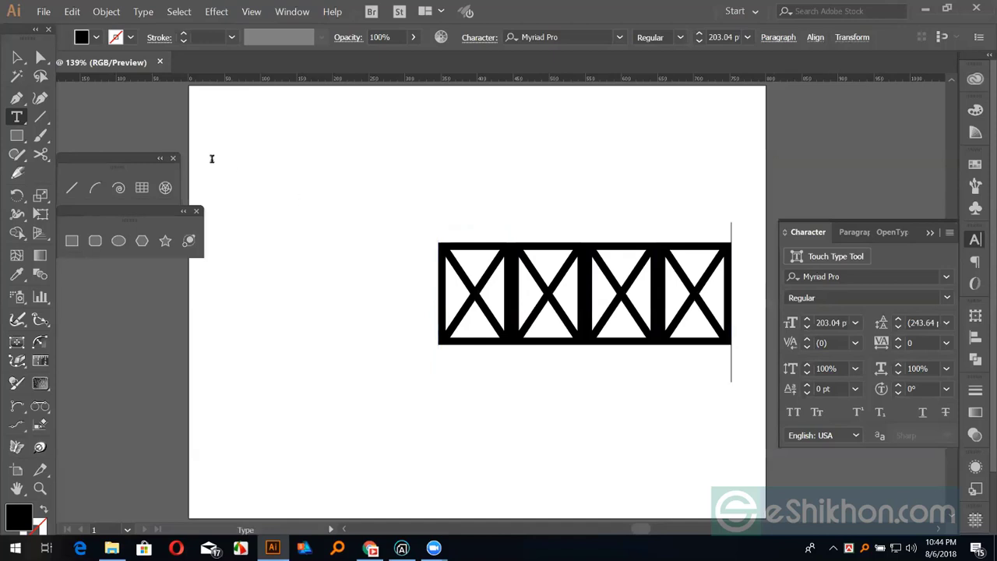
{"action": "left_click", "coordinate": [23, 59]}
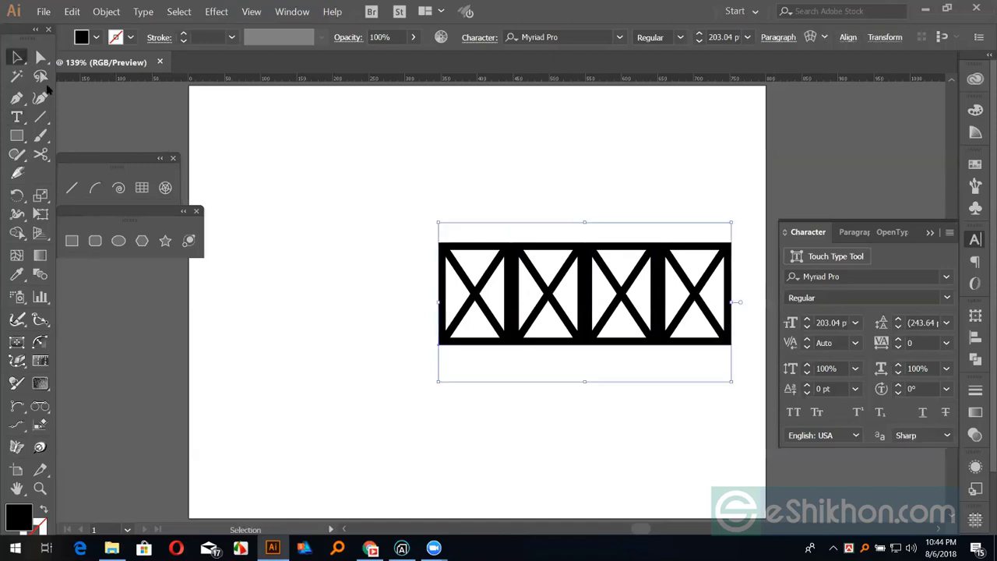
{"action": "left_click", "coordinate": [831, 276]}
- Apply a Font Awesome font to the glyph row, move it left, and switch to Chrome
{"action": "type", "text": "f"}
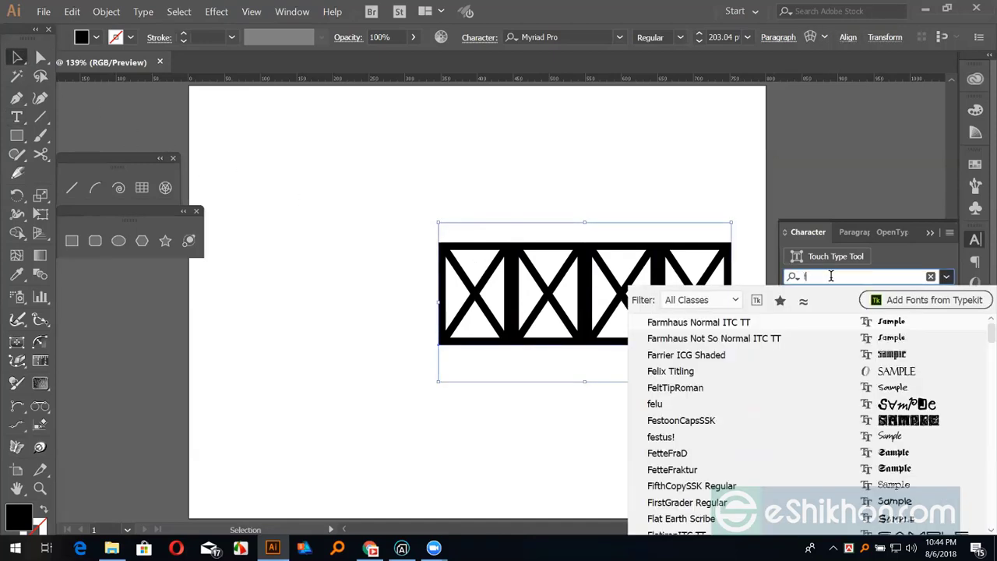
{"action": "type", "text": "o"}
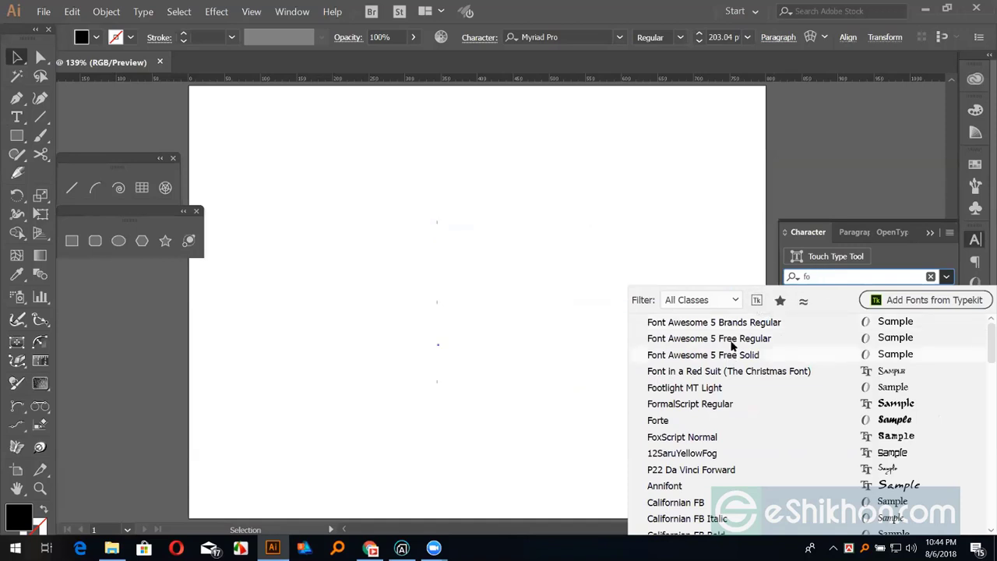
{"action": "left_click", "coordinate": [732, 338]}
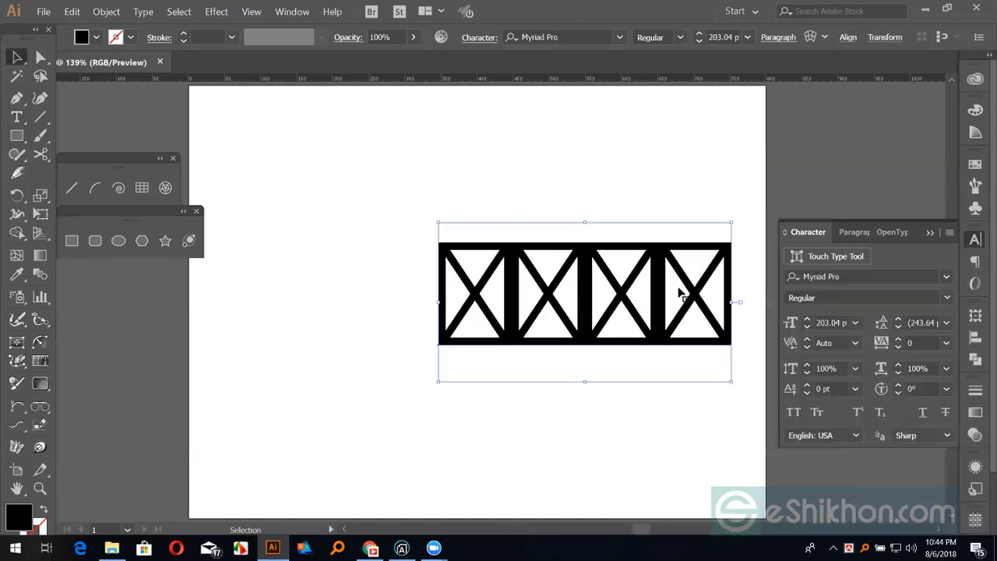
{"action": "mouse_move", "coordinate": [670, 289]}
{"action": "left_mouse_down"}
{"action": "mouse_move", "coordinate": [545, 290]}
{"action": "mouse_move", "coordinate": [589, 293]}
{"action": "left_mouse_up"}
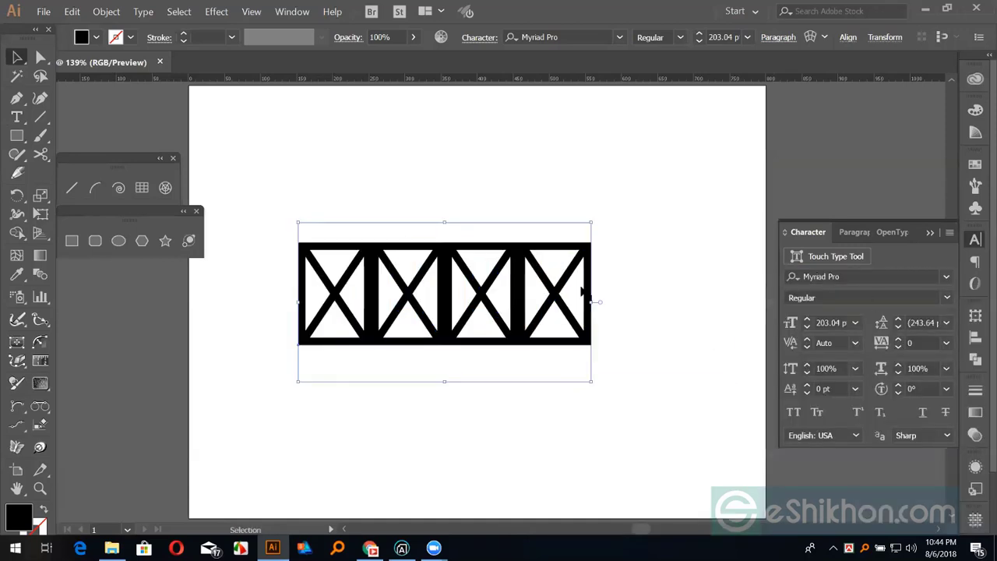
{"action": "key", "text": "t"}
{"action": "double_click", "coordinate": [285, 299]}
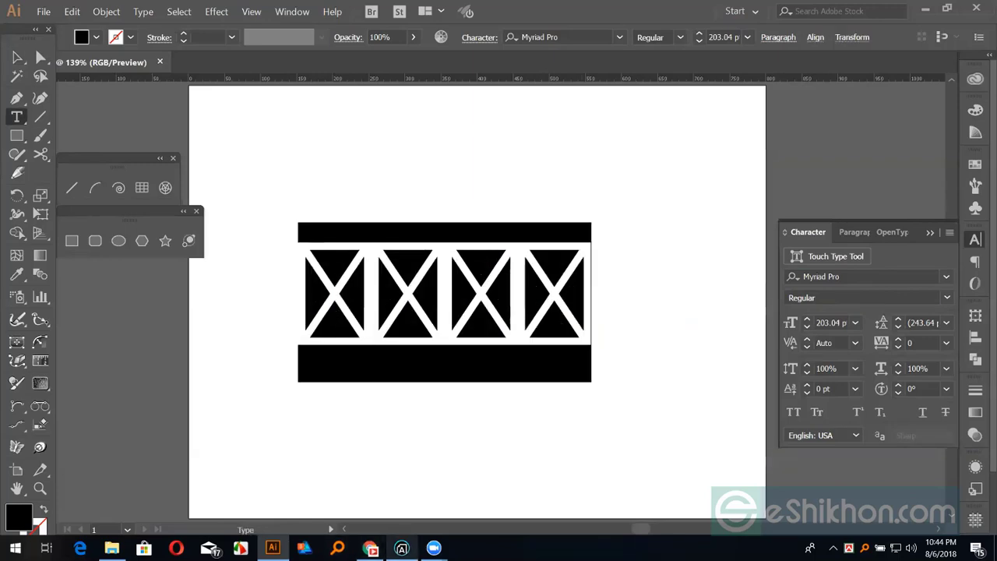
{"action": "left_click", "coordinate": [370, 548]}
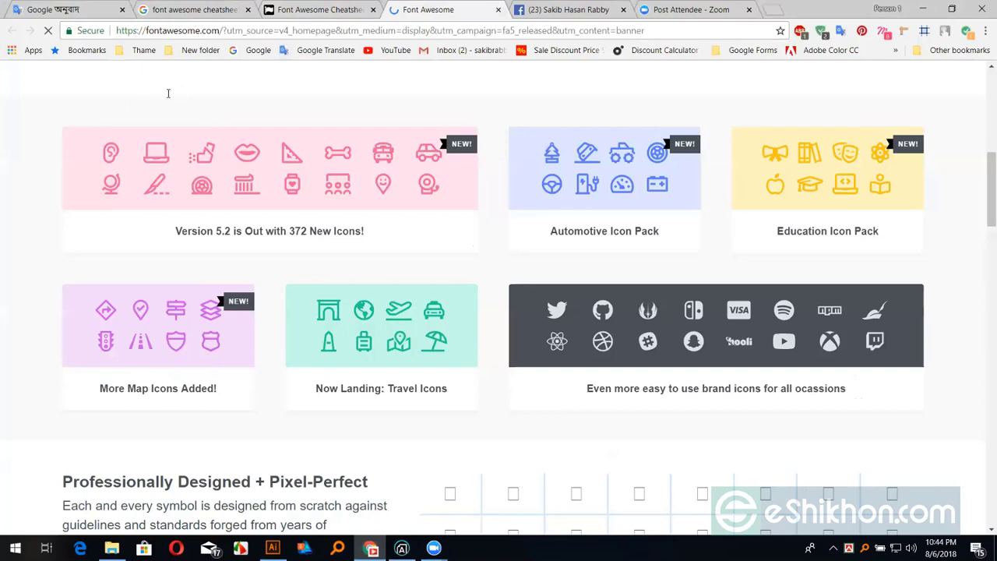
- Change the Google search to 'font awesome font download' and open the download result in a new tab
{"action": "key", "text": "ctrl+2"}
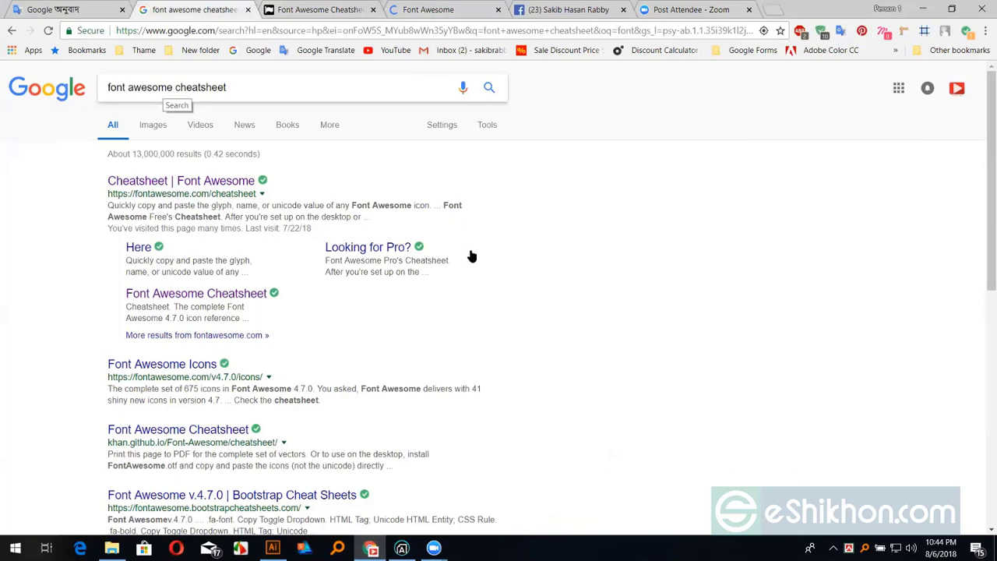
{"action": "key", "text": "ctrl+4"}
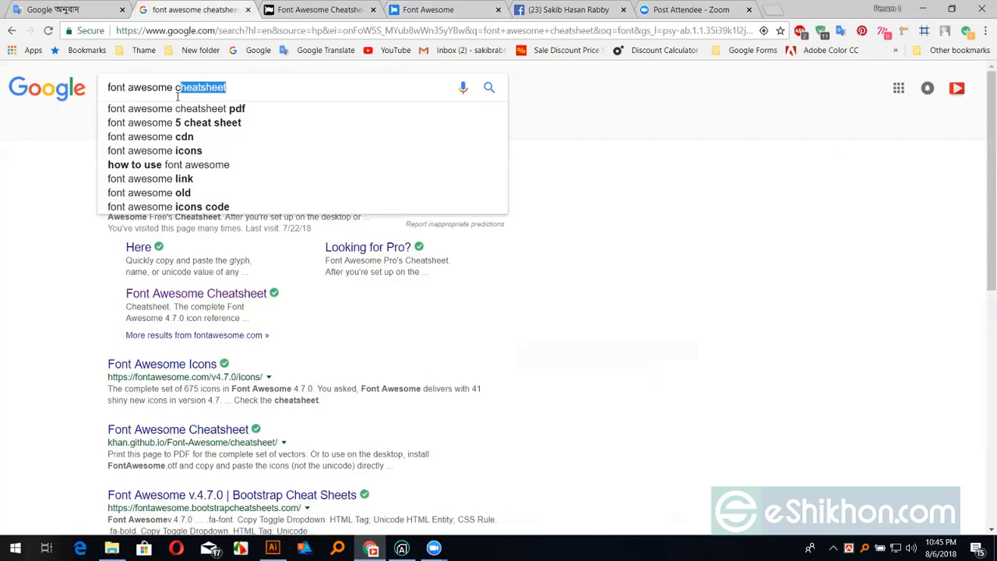
{"action": "key", "text": "BackSpace"}
{"action": "key", "text": "BackSpace"}
{"action": "type", "text": "font download"}
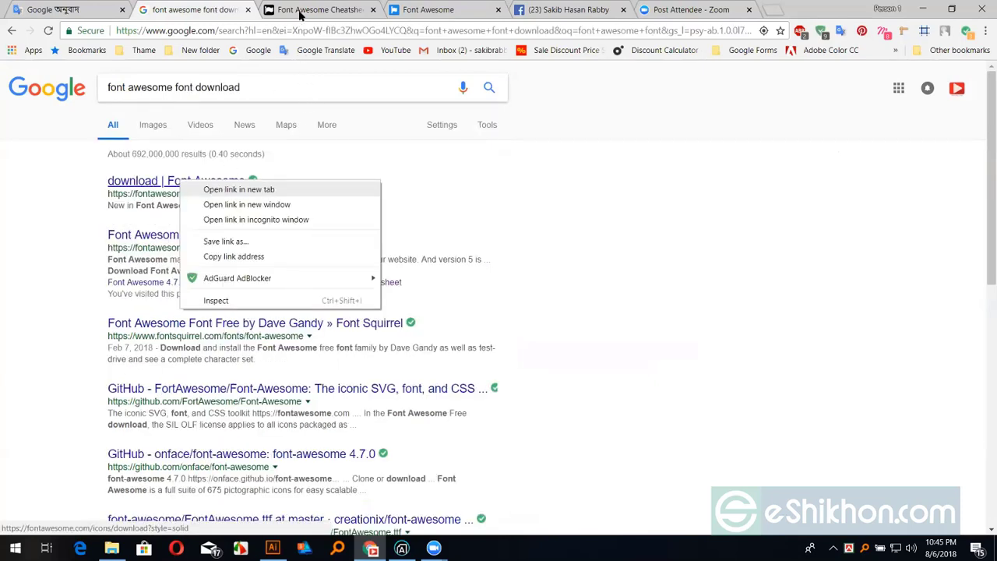
{"action": "left_click", "coordinate": [338, 189]}
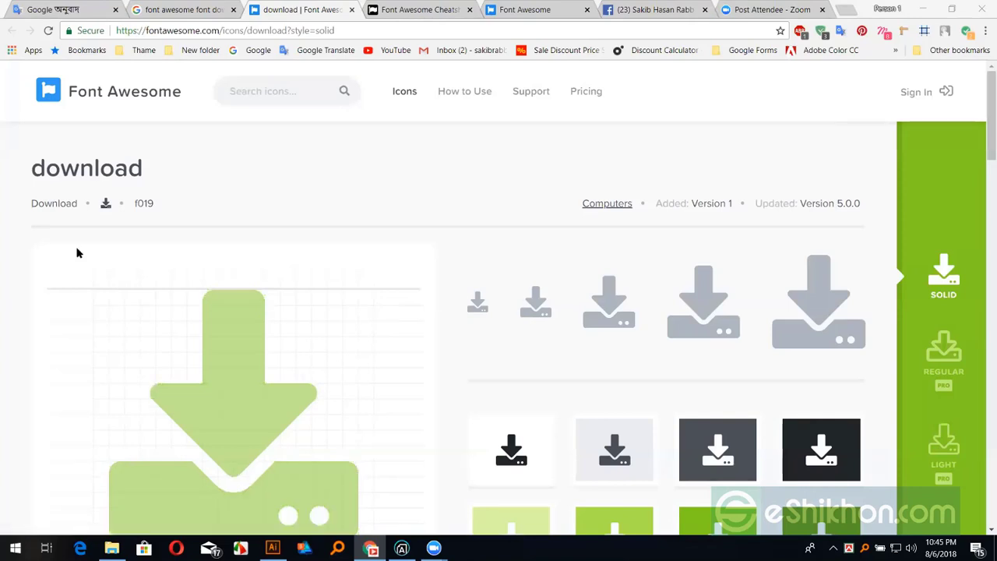
- Scroll through the download icon page's solid style, Unicode f019 and size previews
{"action": "scroll", "coordinate": [634, 226], "scroll_direction": "down", "scroll_amount": 1}
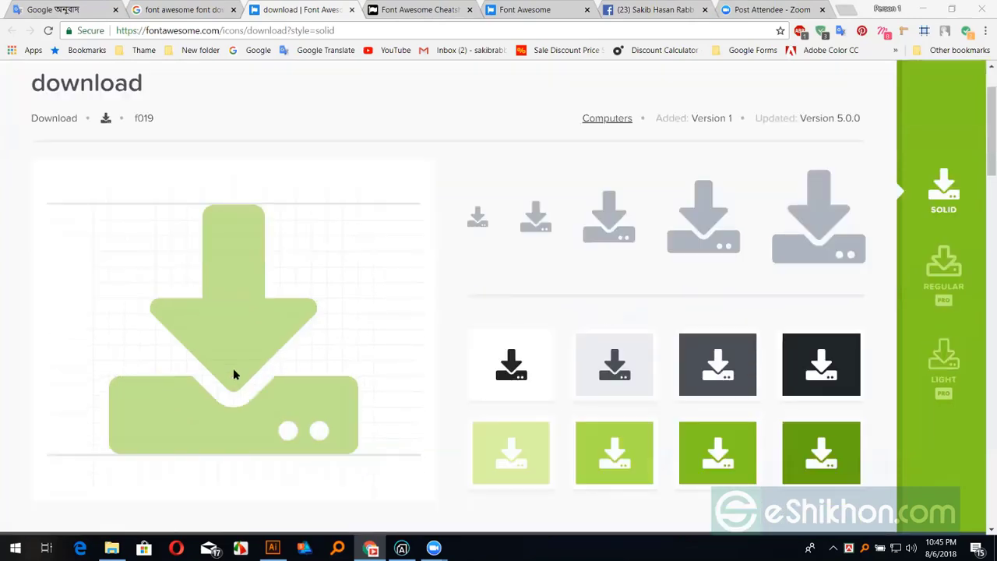
{"action": "scroll", "coordinate": [169, 415], "scroll_direction": "down", "scroll_amount": 2}
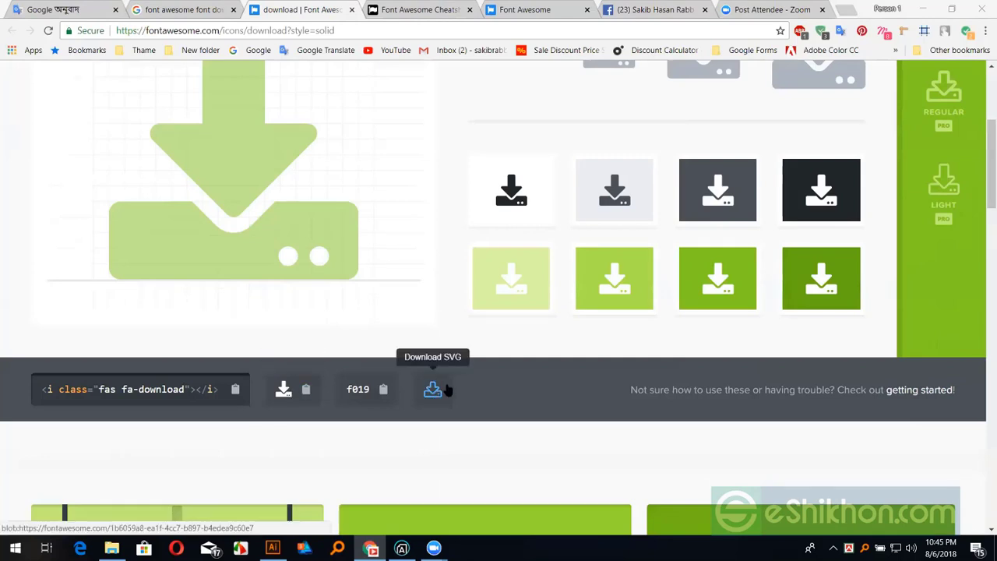
{"action": "scroll", "coordinate": [942, 273], "scroll_direction": "up", "scroll_amount": 3}
{"action": "scroll", "coordinate": [943, 370], "scroll_direction": "up", "scroll_amount": 1}
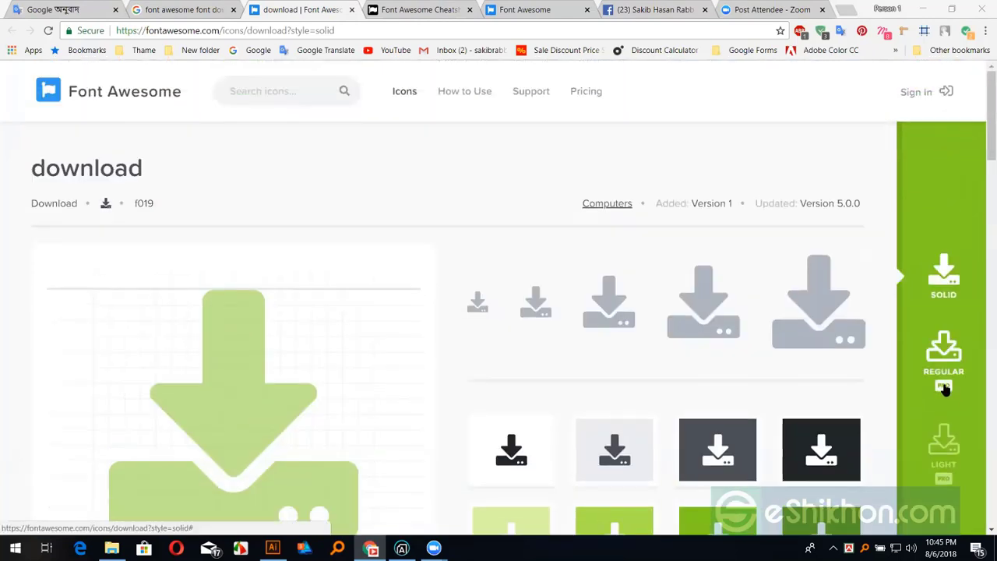
{"action": "scroll", "coordinate": [951, 381], "scroll_direction": "down", "scroll_amount": 1}
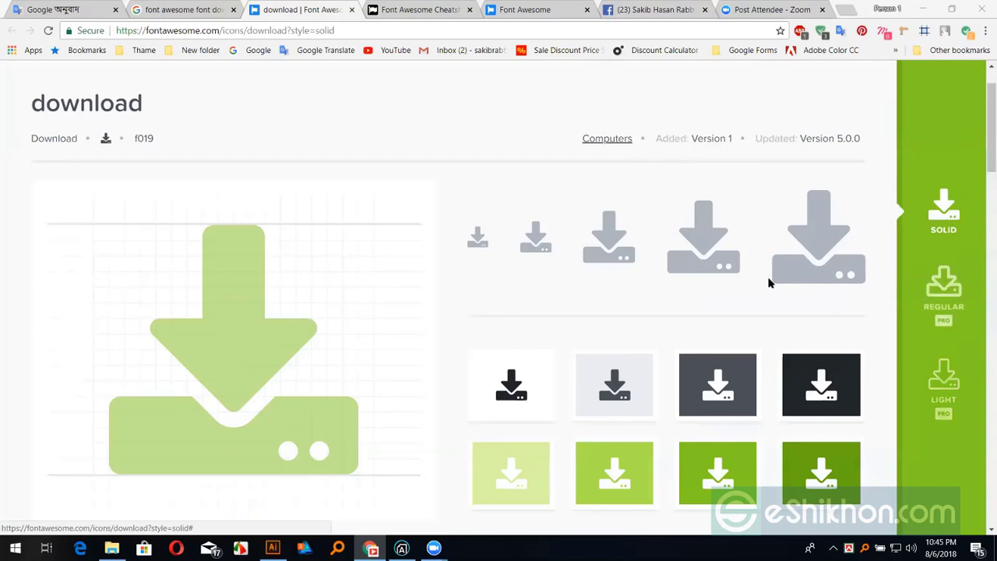
{"action": "scroll", "coordinate": [582, 334], "scroll_direction": "down", "scroll_amount": 1}
{"action": "scroll", "coordinate": [582, 335], "scroll_direction": "down", "scroll_amount": 5}
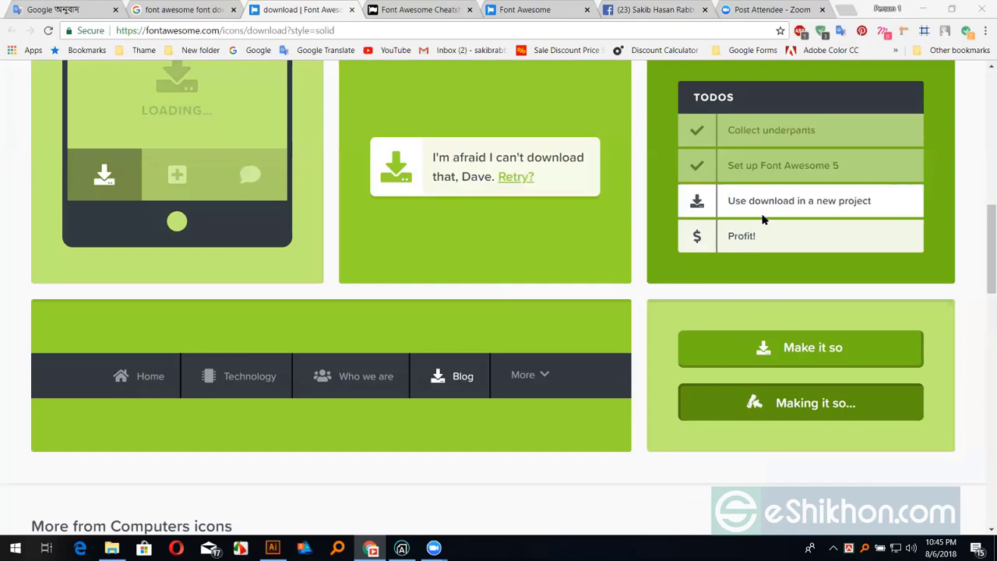
{"action": "scroll", "coordinate": [767, 222], "scroll_direction": "up", "scroll_amount": 2}
{"action": "scroll", "coordinate": [795, 237], "scroll_direction": "up", "scroll_amount": 3}
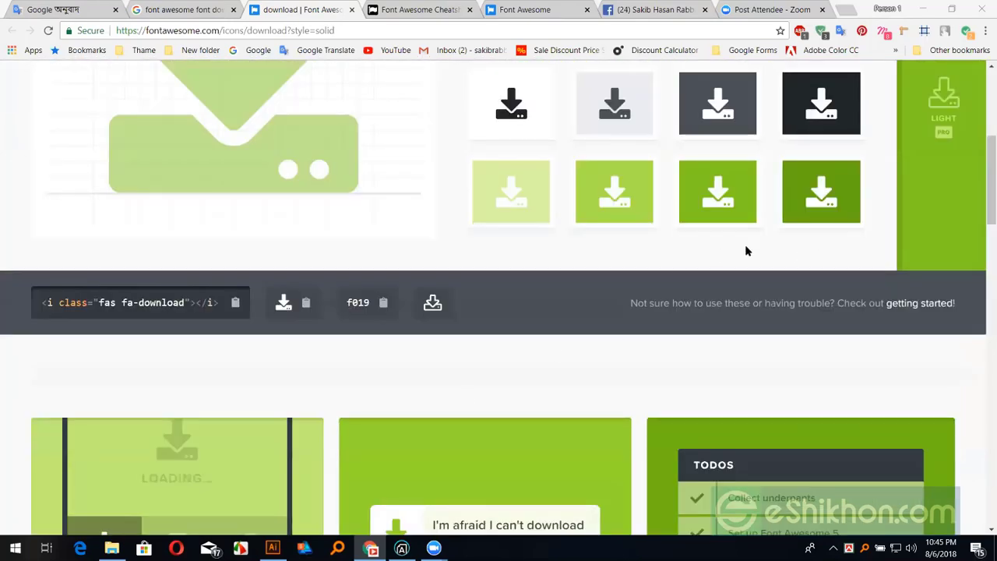
- Paste into the address bar, then scroll the download icon page again
{"action": "left_click", "coordinate": [207, 30]}
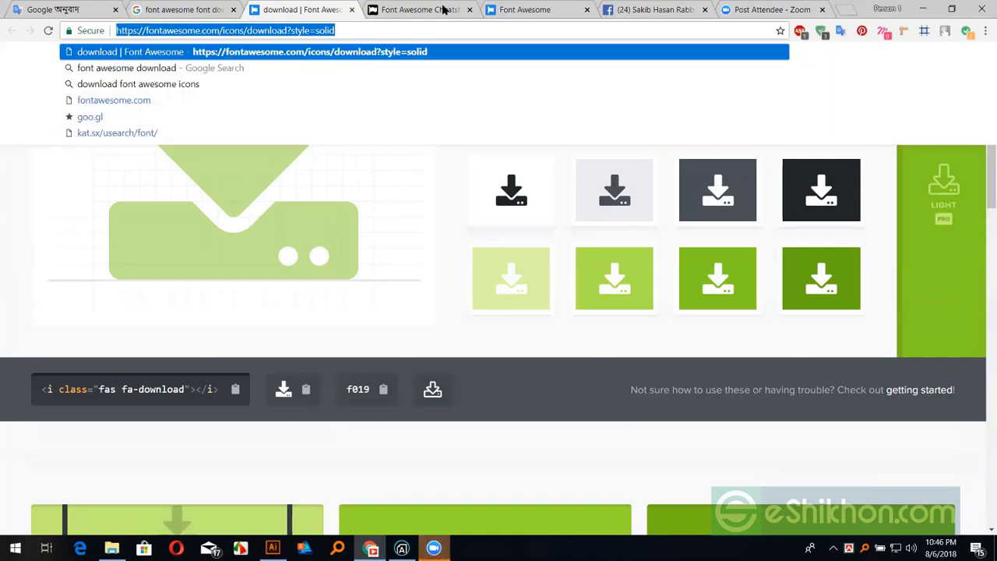
{"action": "key", "text": "ctrl+v"}
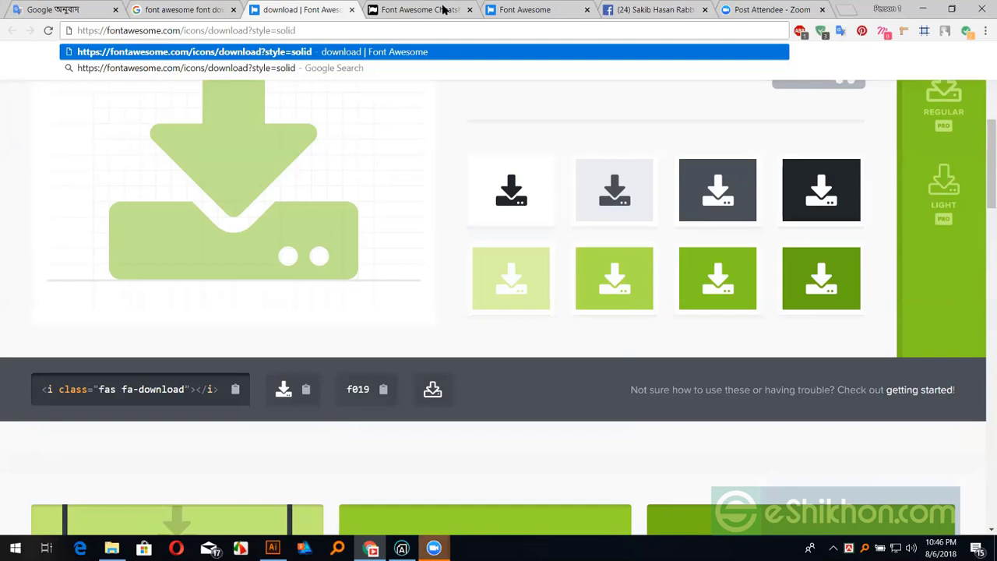
{"action": "key", "text": "Return"}
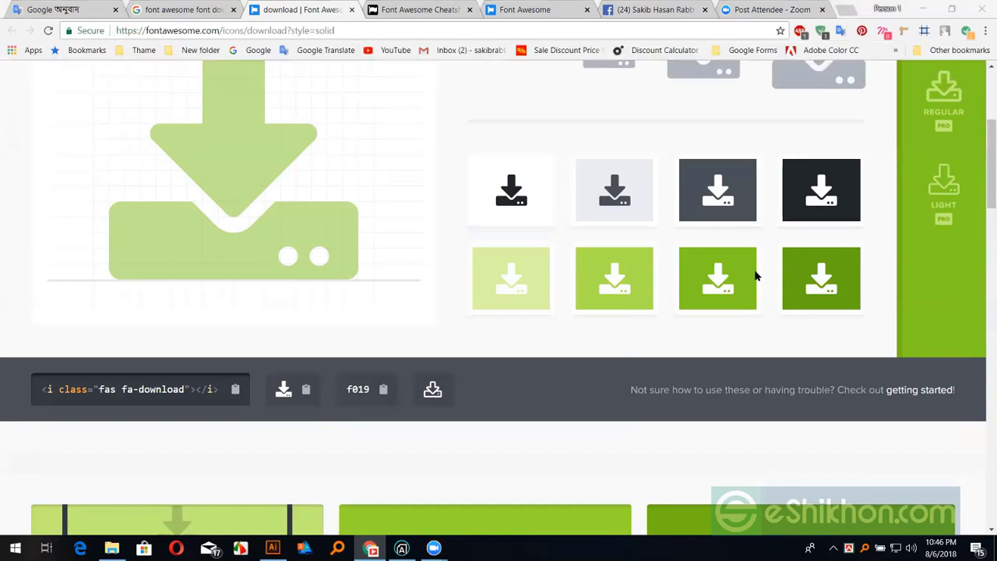
{"action": "scroll", "coordinate": [663, 166], "scroll_direction": "up", "scroll_amount": 2}
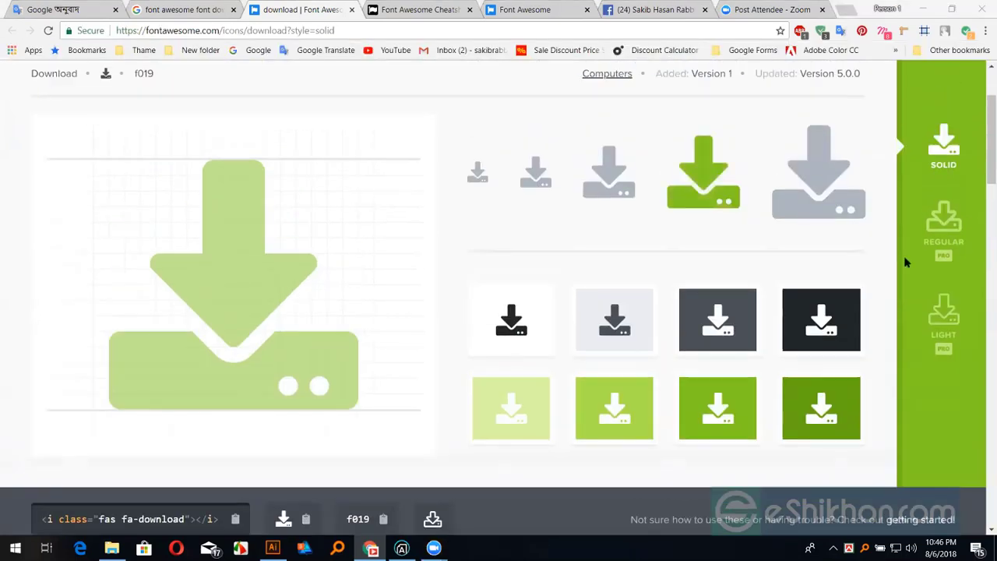
{"action": "scroll", "coordinate": [725, 227], "scroll_direction": "up", "scroll_amount": 2}
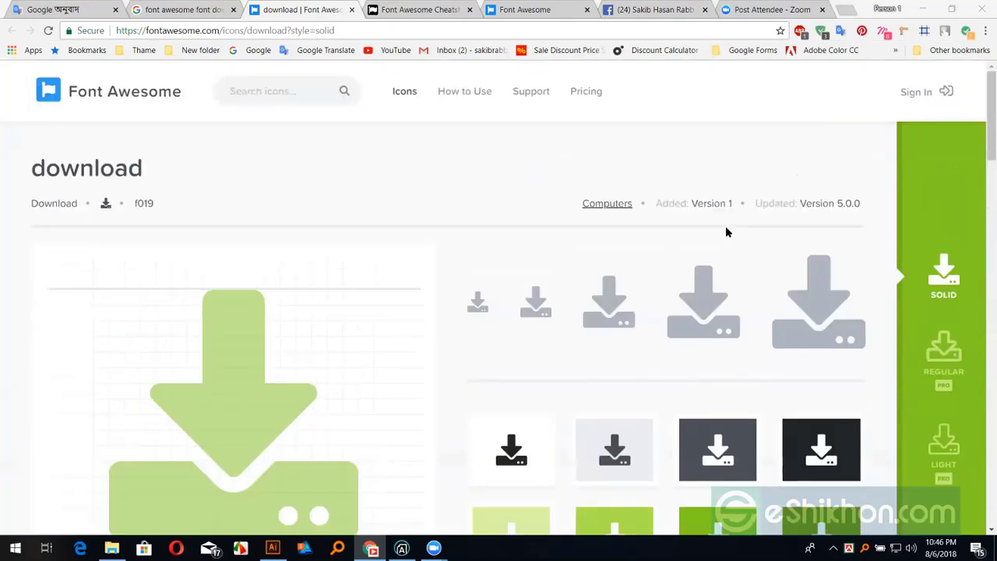
{"action": "scroll", "coordinate": [726, 232], "scroll_direction": "down", "scroll_amount": 1}
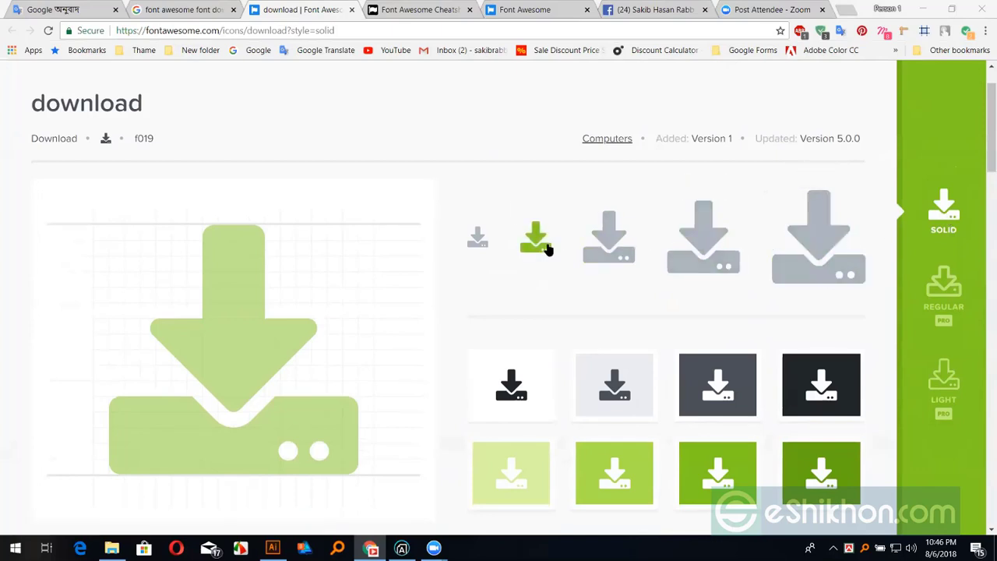
{"action": "scroll", "coordinate": [545, 248], "scroll_direction": "up", "scroll_amount": 2}
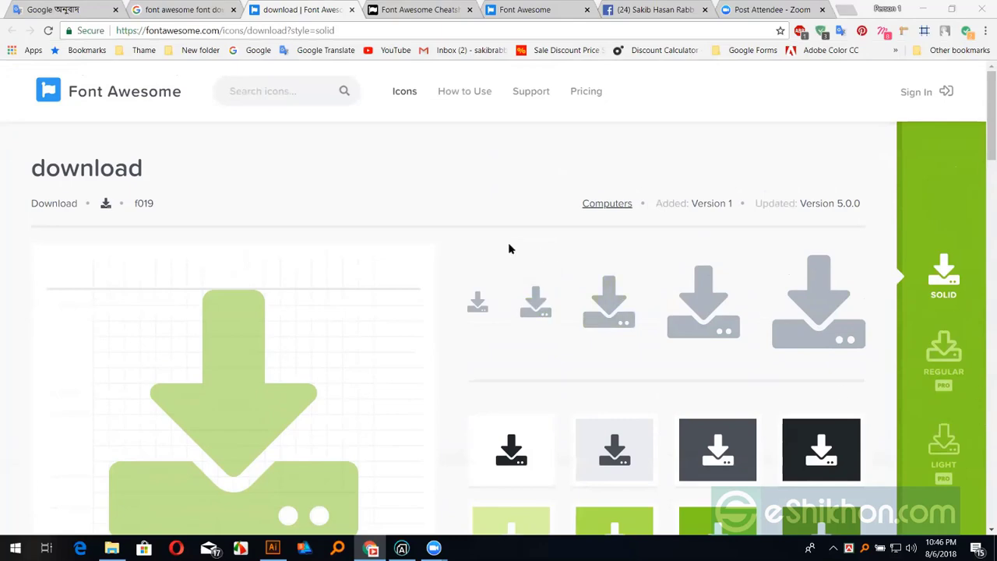
{"action": "scroll", "coordinate": [464, 283], "scroll_direction": "down", "scroll_amount": 2}
{"action": "scroll", "coordinate": [464, 284], "scroll_direction": "down", "scroll_amount": 10}
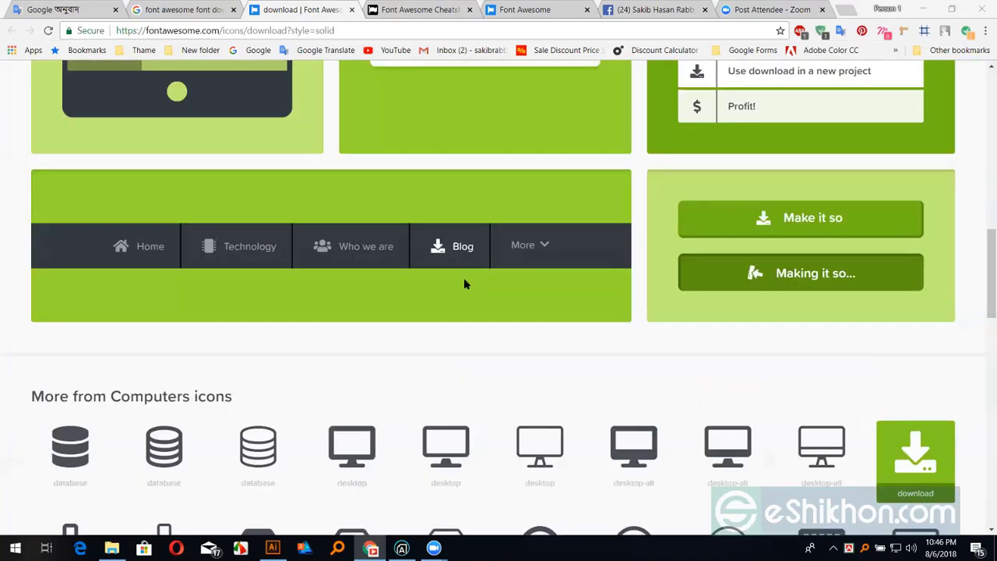
{"action": "scroll", "coordinate": [529, 315], "scroll_direction": "up", "scroll_amount": 3}
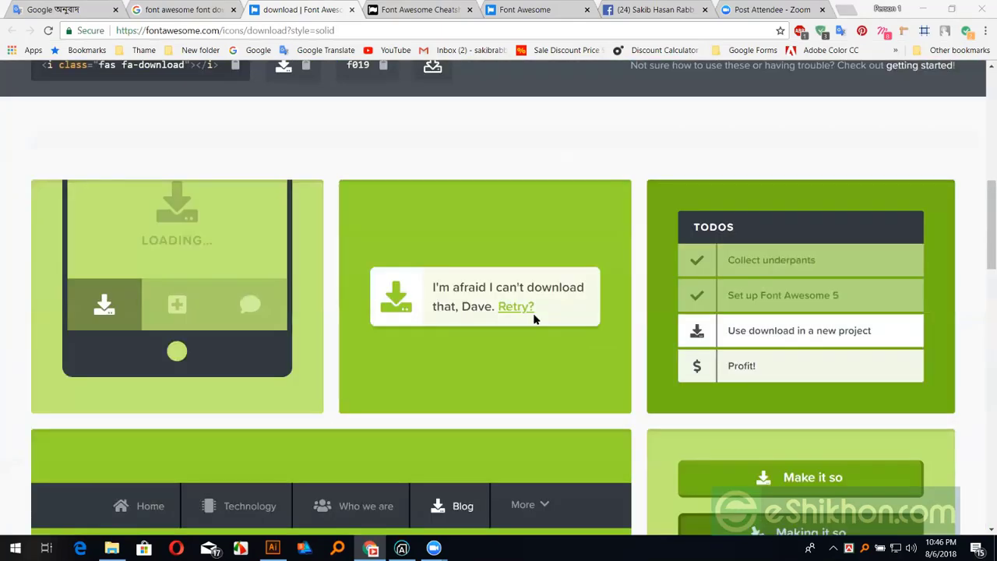
{"action": "scroll", "coordinate": [533, 318], "scroll_direction": "down", "scroll_amount": 5}
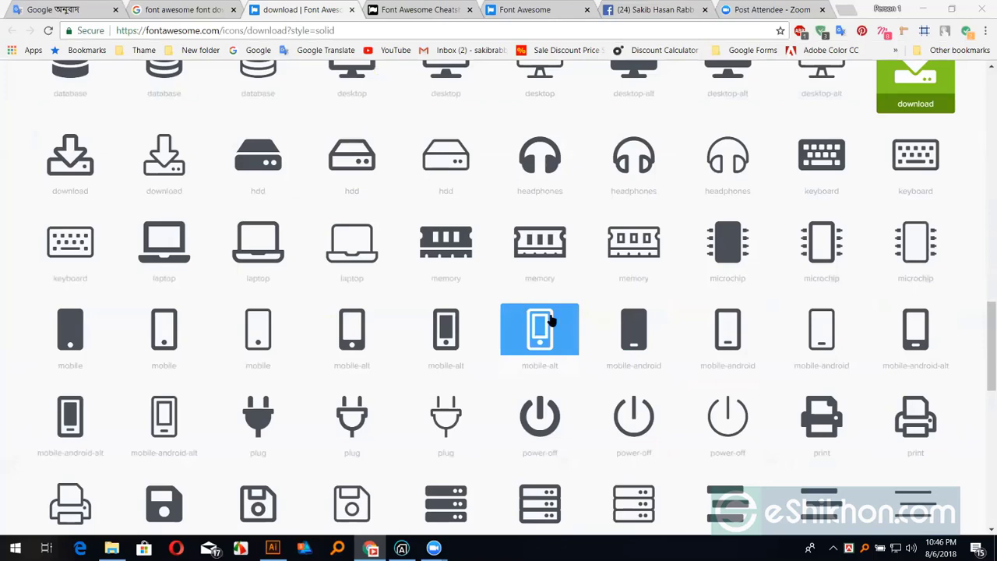
{"action": "scroll", "coordinate": [760, 252], "scroll_direction": "up", "scroll_amount": 2}
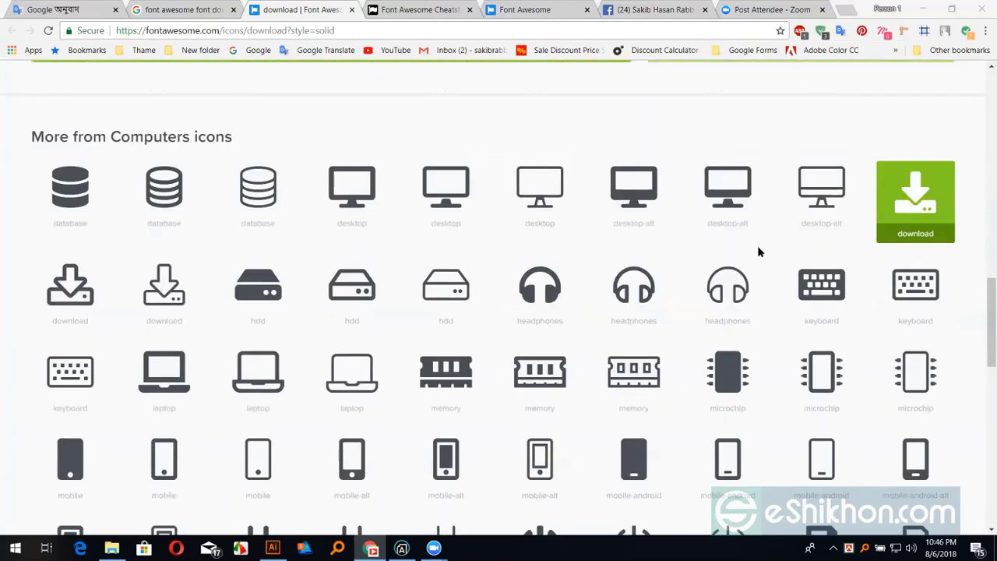
{"action": "scroll", "coordinate": [760, 252], "scroll_direction": "up", "scroll_amount": 3}
{"action": "scroll", "coordinate": [521, 280], "scroll_direction": "up", "scroll_amount": 4}
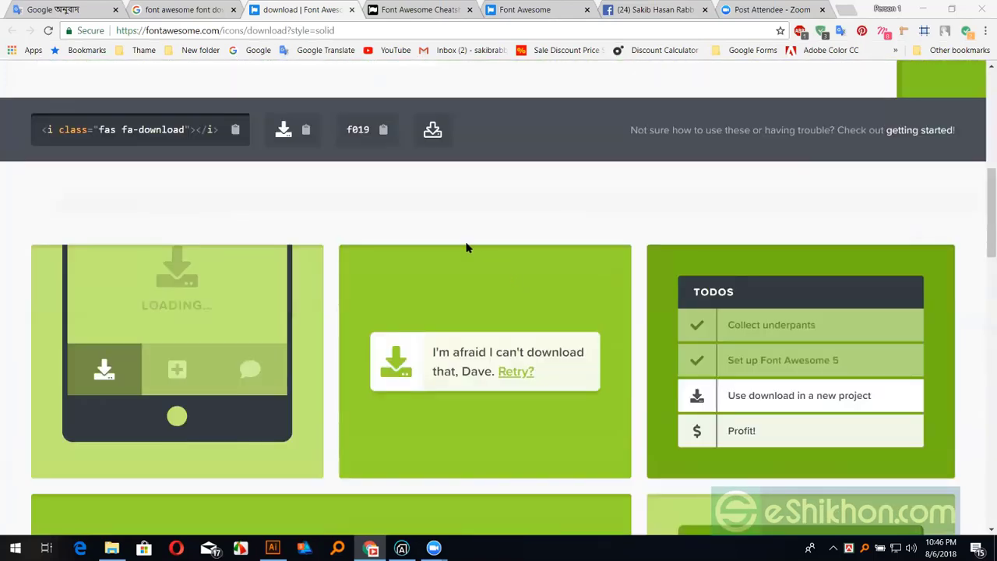
{"action": "scroll", "coordinate": [466, 245], "scroll_direction": "up", "scroll_amount": 5}
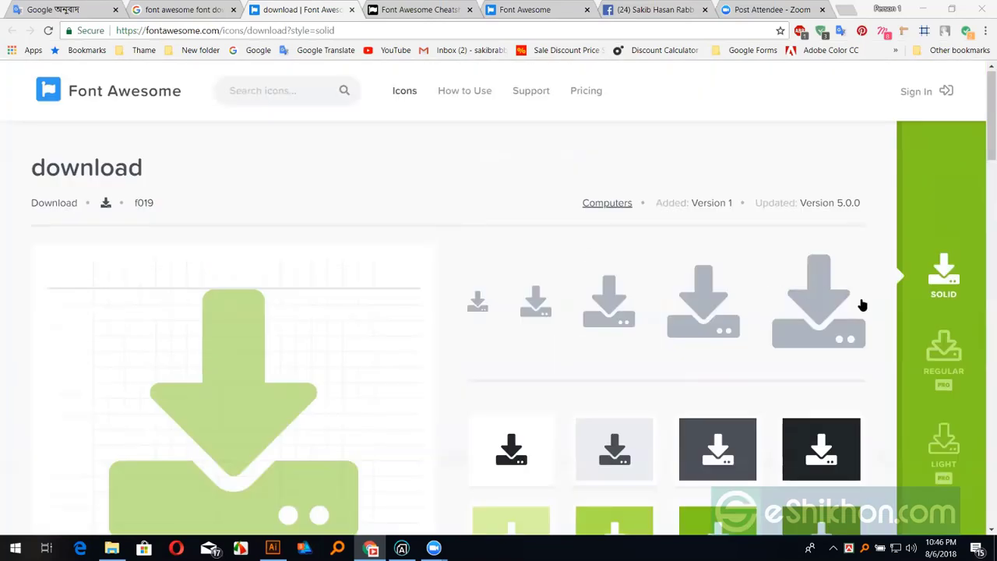
- Preview the Pro-only regular style of the download icon, then go back to solid
{"action": "left_click", "coordinate": [939, 362]}
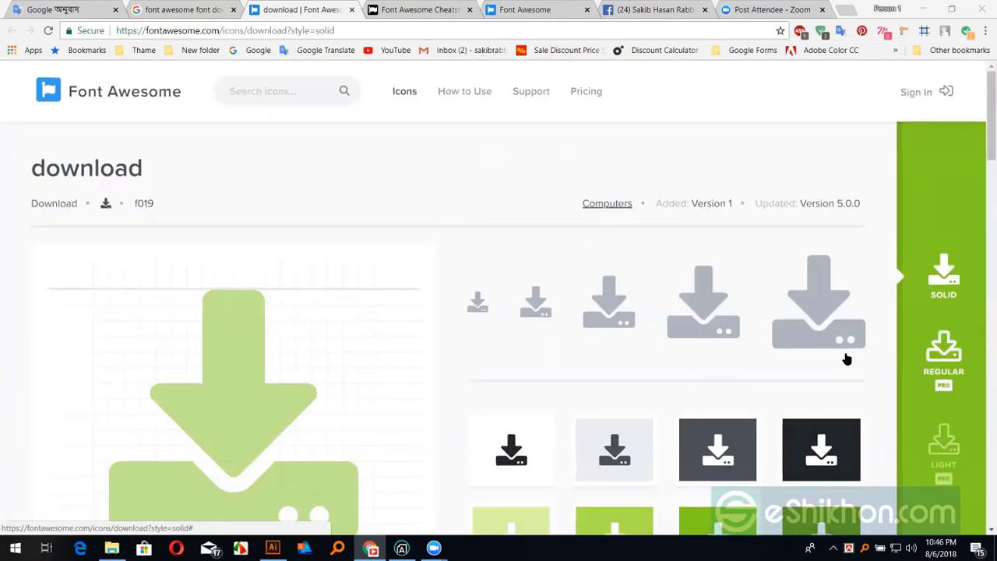
{"action": "scroll", "coordinate": [234, 280], "scroll_direction": "down", "scroll_amount": 2}
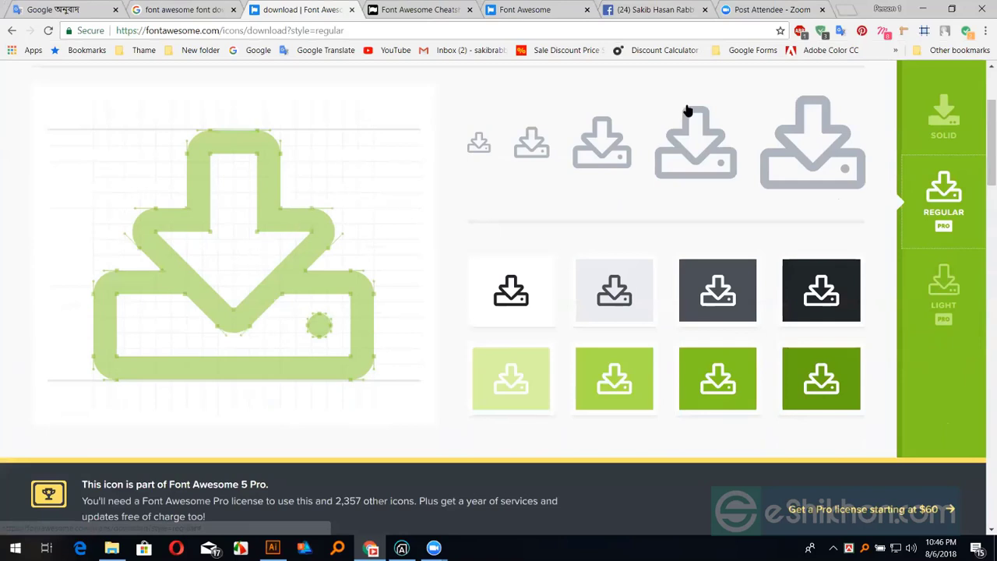
{"action": "scroll", "coordinate": [689, 117], "scroll_direction": "down", "scroll_amount": 1}
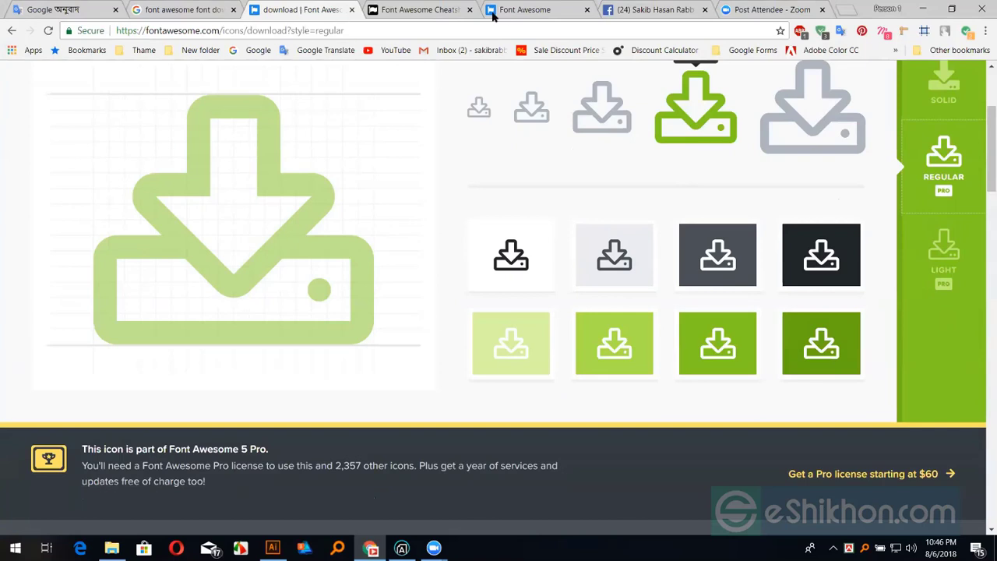
{"action": "key", "text": "Up"}
{"action": "key", "text": "Up"}
{"action": "key", "text": "Up"}
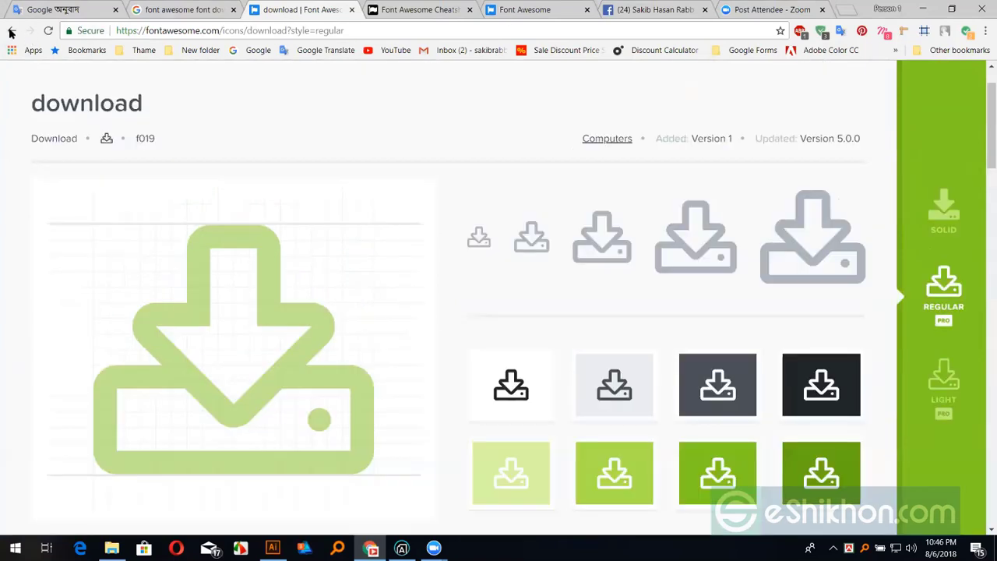
{"action": "left_click", "coordinate": [10, 33]}
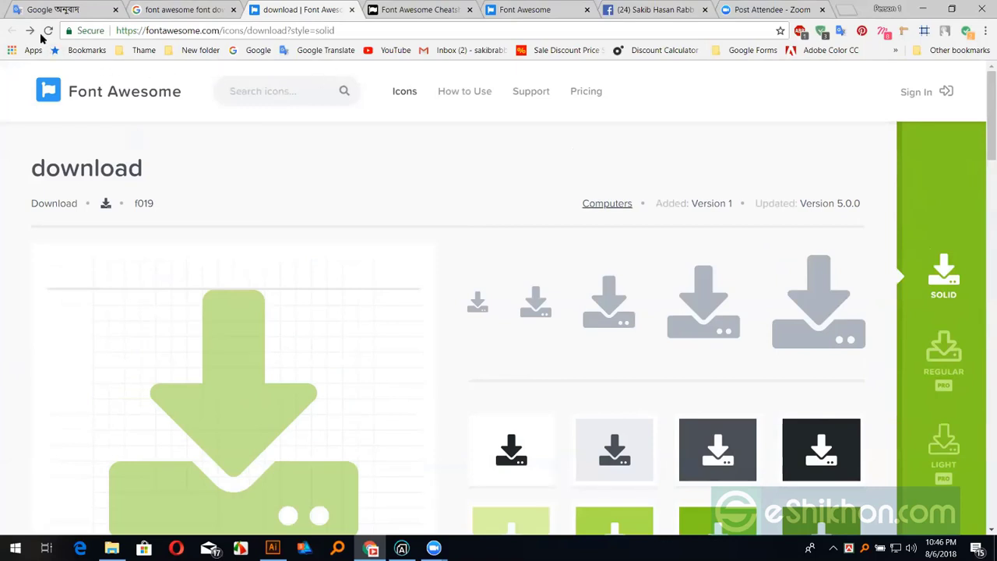
- Go from the Font Awesome home page to the Pro pricing page
{"action": "left_click", "coordinate": [96, 95]}
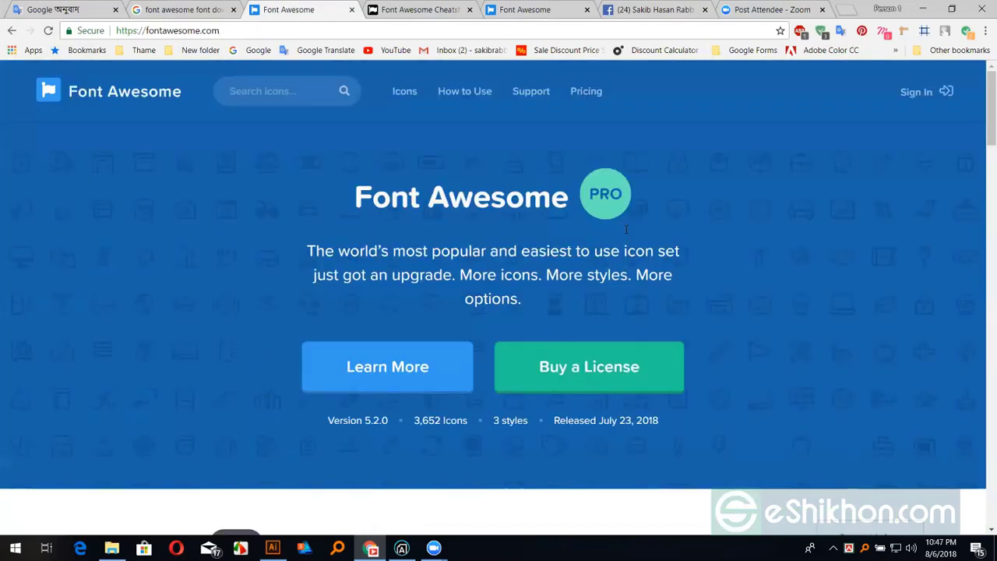
{"action": "scroll", "coordinate": [391, 182], "scroll_direction": "down", "scroll_amount": 3}
{"action": "left_click", "coordinate": [387, 173]}
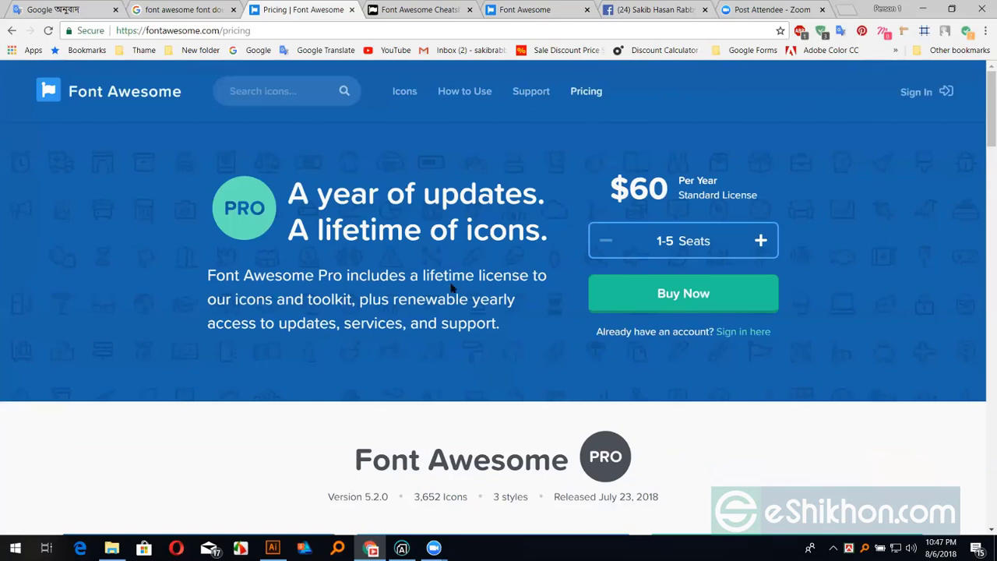
- Review the Pro license FAQs and start buying the $60-per-year 1-5 seat Standard License
{"action": "scroll", "coordinate": [553, 265], "scroll_direction": "down", "scroll_amount": 1}
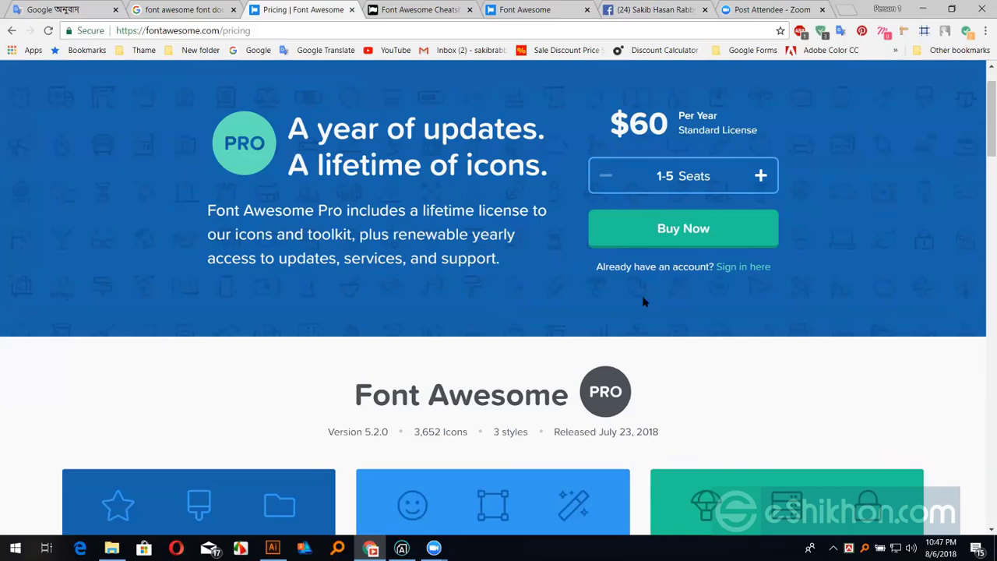
{"action": "scroll", "coordinate": [105, 218], "scroll_direction": "down", "scroll_amount": 8}
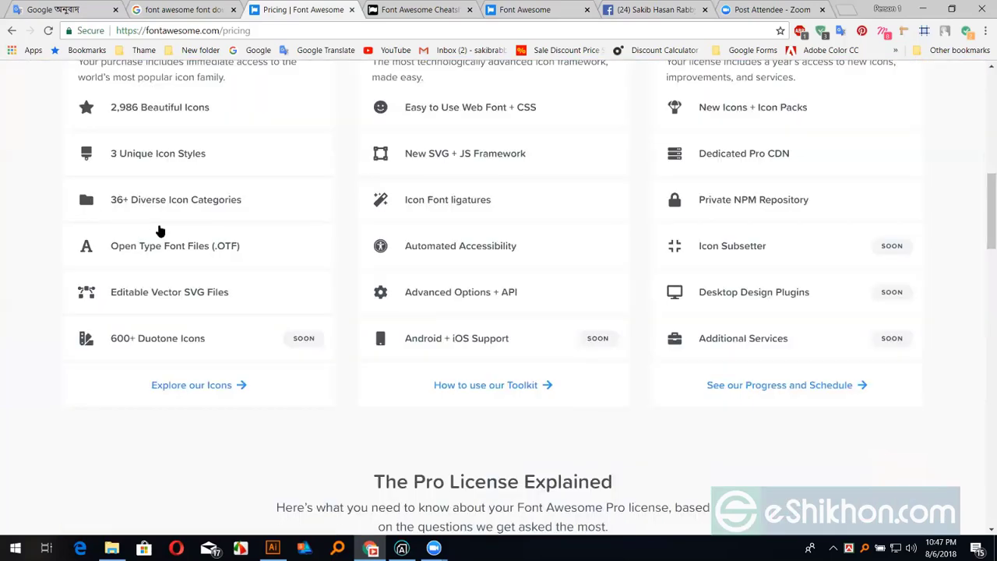
{"action": "scroll", "coordinate": [183, 220], "scroll_direction": "up", "scroll_amount": 4}
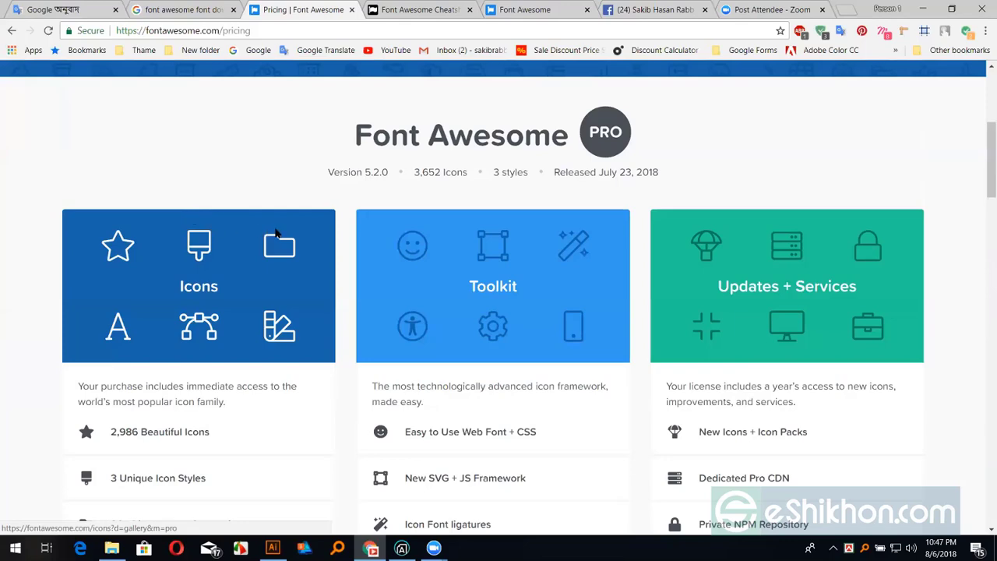
{"action": "scroll", "coordinate": [274, 229], "scroll_direction": "down", "scroll_amount": 6}
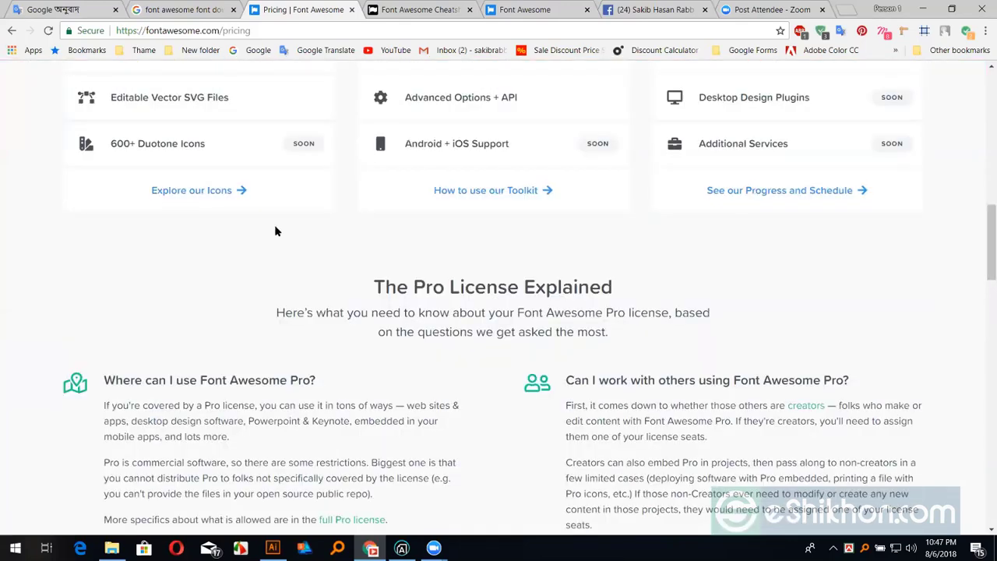
{"action": "scroll", "coordinate": [274, 230], "scroll_direction": "down", "scroll_amount": 10}
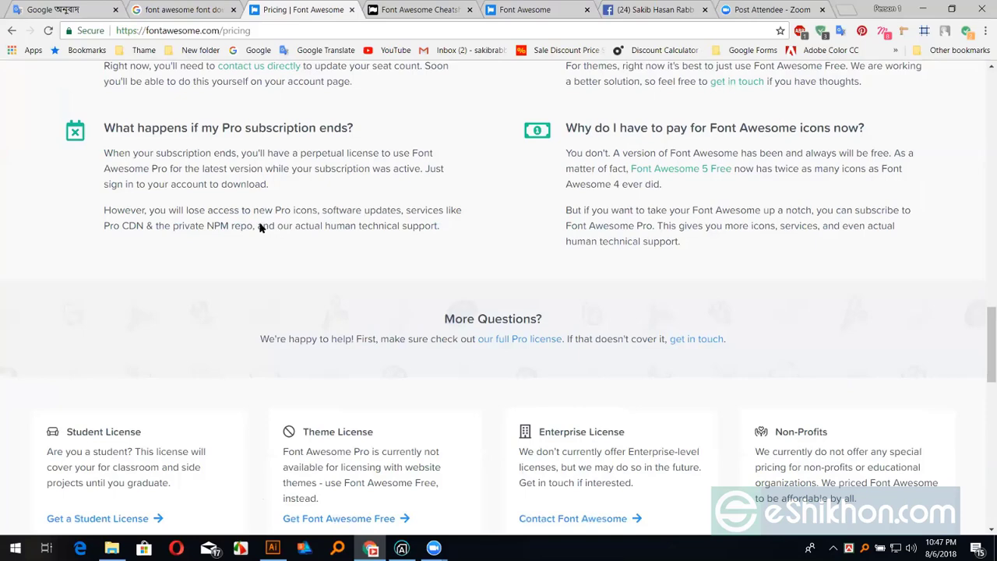
{"action": "scroll", "coordinate": [193, 198], "scroll_direction": "up", "scroll_amount": 10}
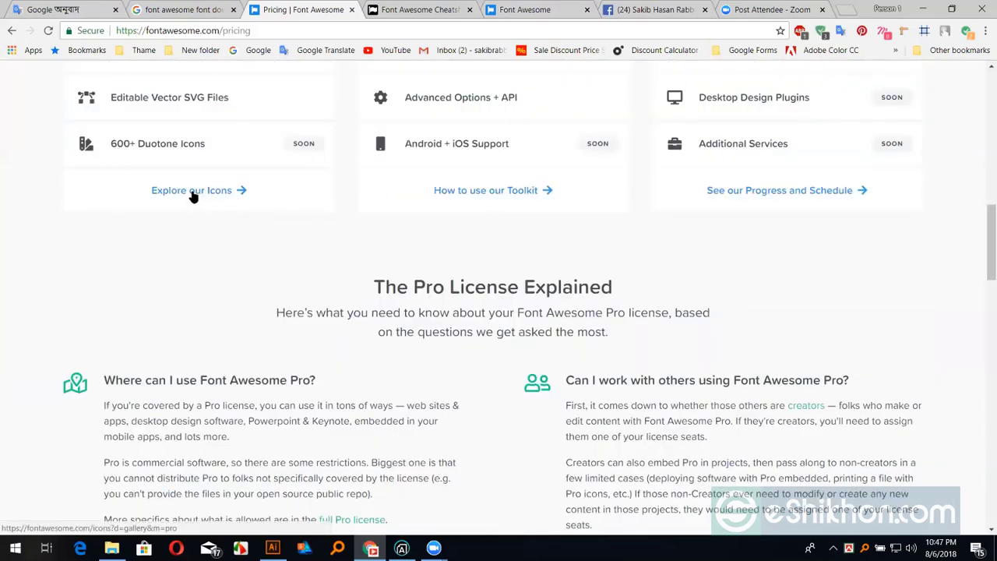
{"action": "scroll", "coordinate": [193, 199], "scroll_direction": "down", "scroll_amount": 2}
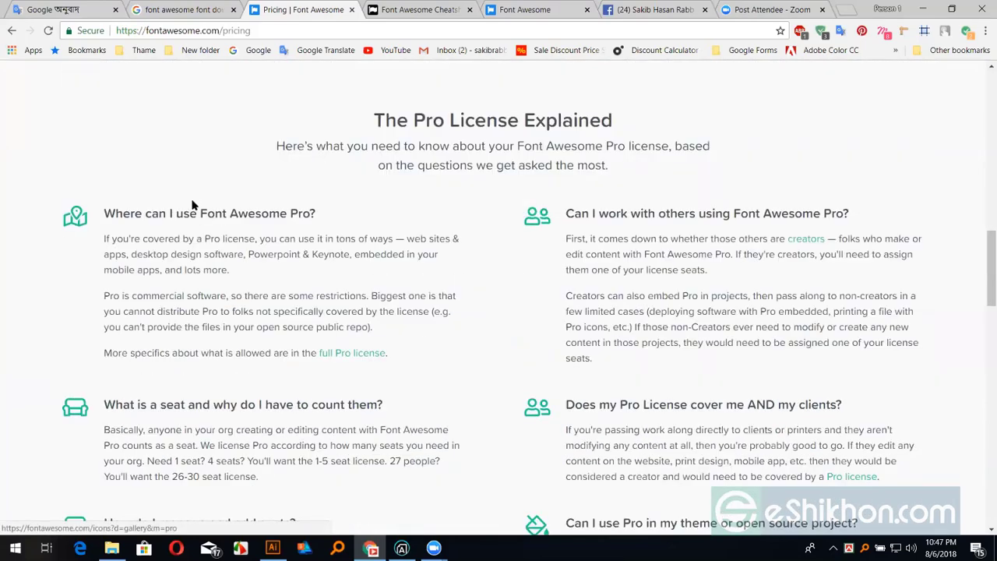
{"action": "scroll", "coordinate": [193, 205], "scroll_direction": "down", "scroll_amount": 8}
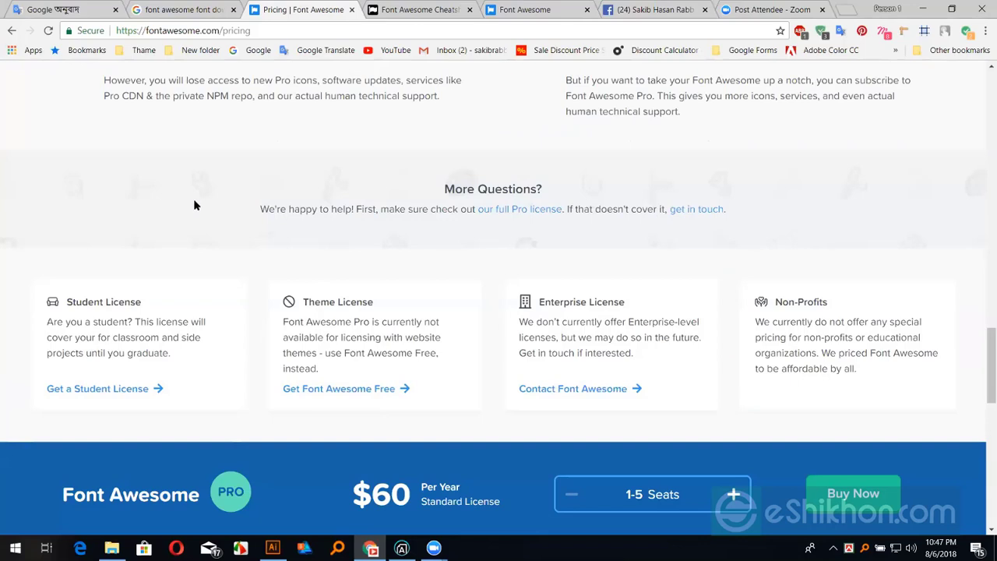
{"action": "left_click", "coordinate": [832, 483]}
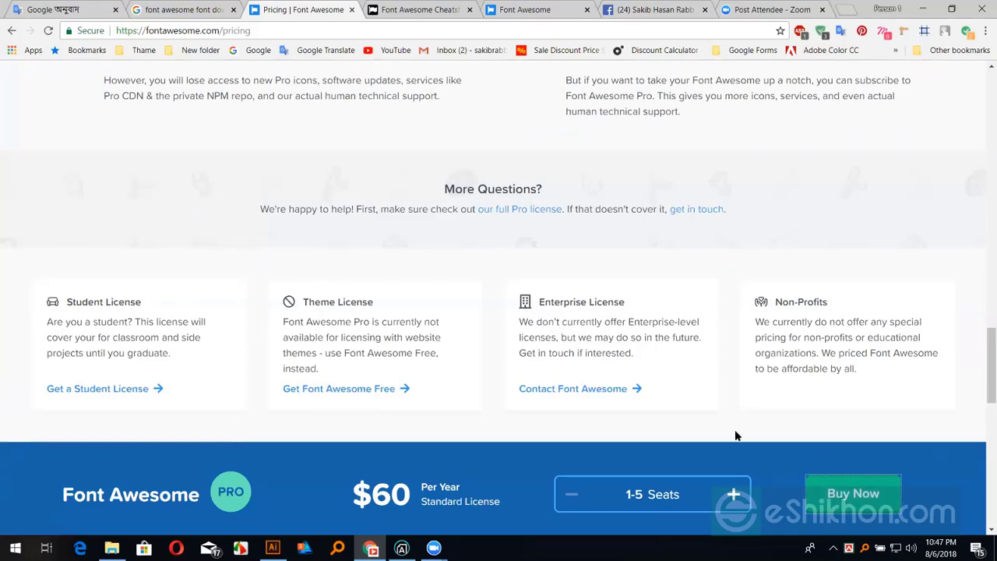